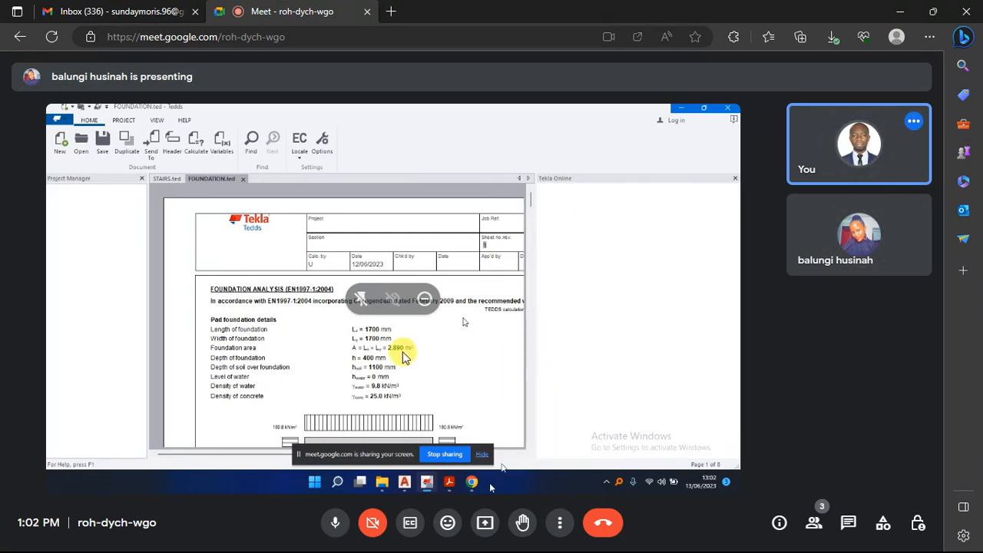
# - Take over as the main presenter in the meeting and share the entire screen
pyautogui.click(485, 524)
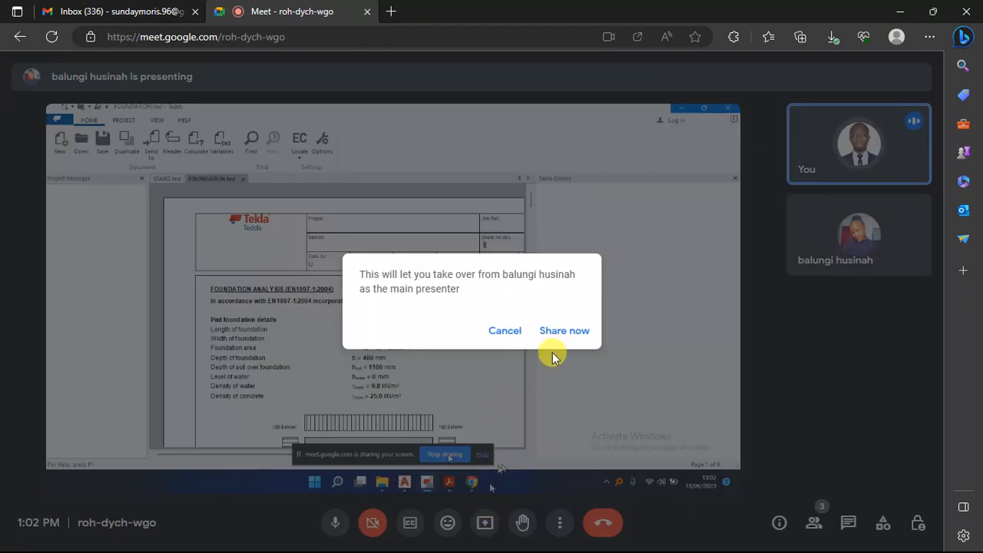
pyautogui.click(563, 332)
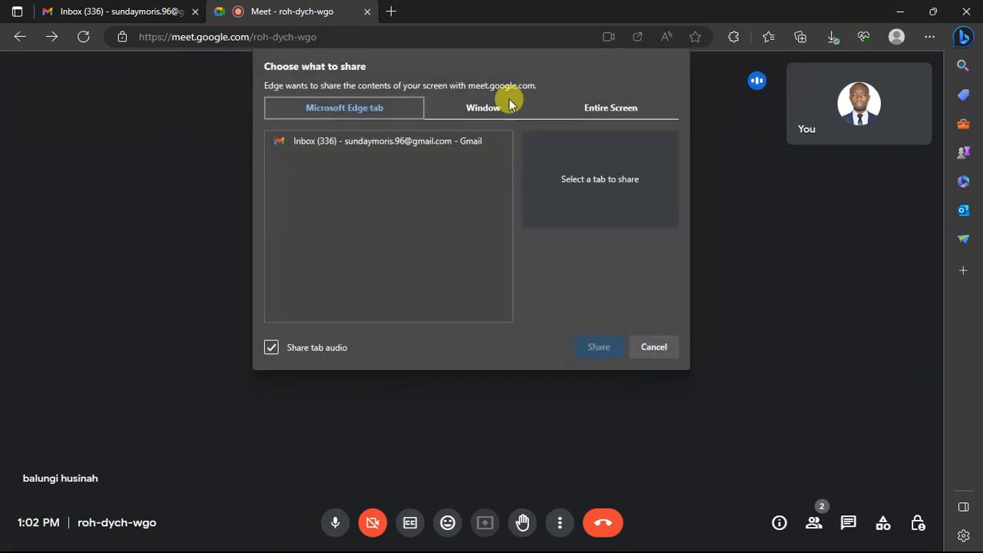
pyautogui.click(607, 108)
pyautogui.click(441, 262)
pyautogui.click(591, 348)
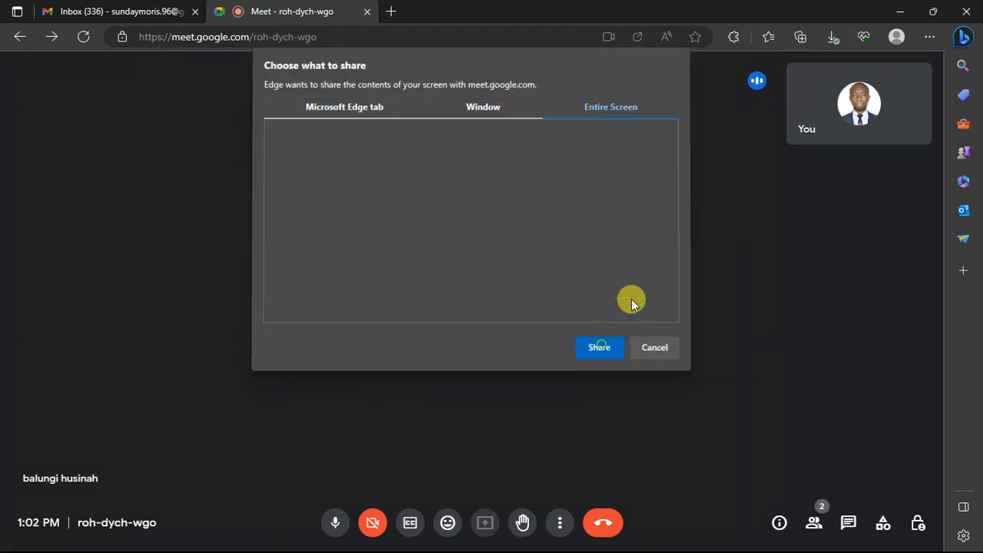
# - Minimise the browser and switch to the LEARNING EXERCISES.dwg drawing in AutoCAD
pyautogui.click(900, 9)
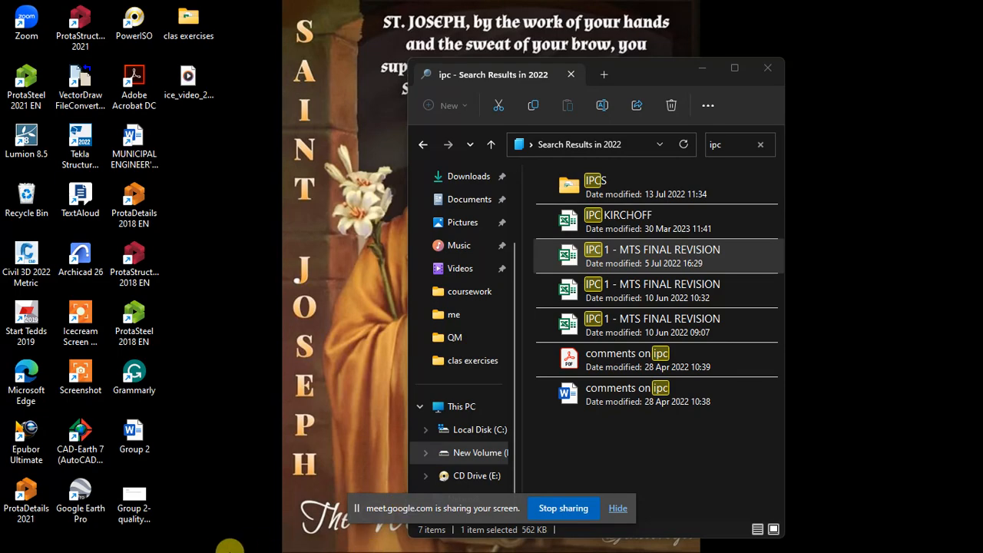
pyautogui.moveTo(230, 550)
pyautogui.click(151, 536)
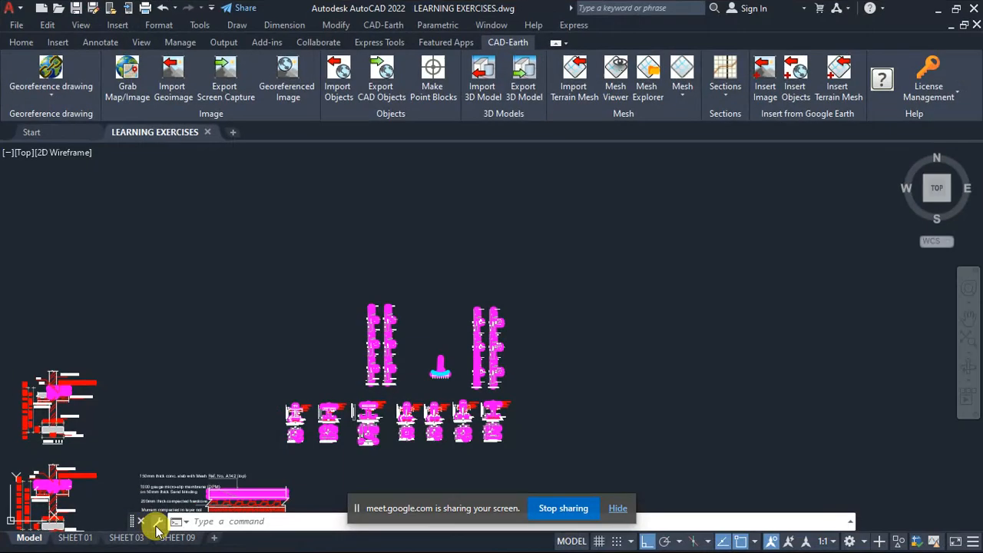
# - Examine the row of column base details, including the 1600x1600x400mm F2 and 2200x2200x450mm F3 plans with the 250 mm columns
pyautogui.scroll(4, 584, 368)
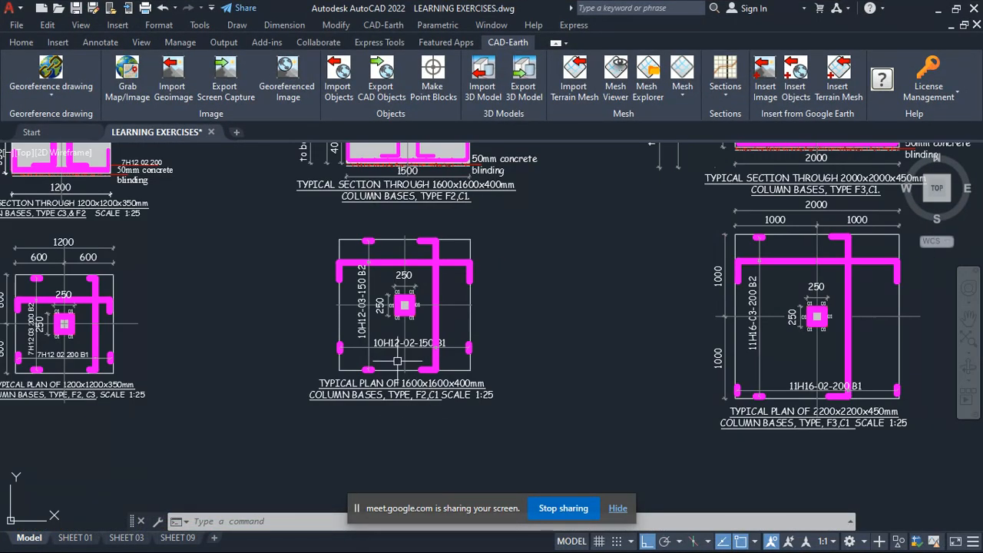
pyautogui.scroll(-4, 583, 369)
pyautogui.scroll(4, 575, 330)
pyautogui.scroll(2, 439, 270)
pyautogui.scroll(-2, 408, 257)
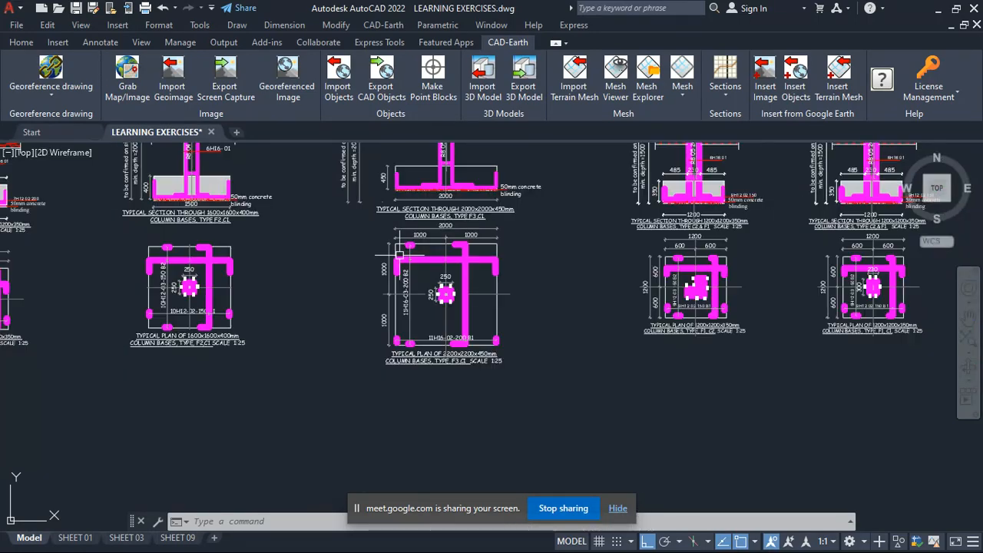
pyautogui.scroll(2, 408, 257)
pyautogui.scroll(-2, 423, 276)
pyautogui.scroll(2, 424, 276)
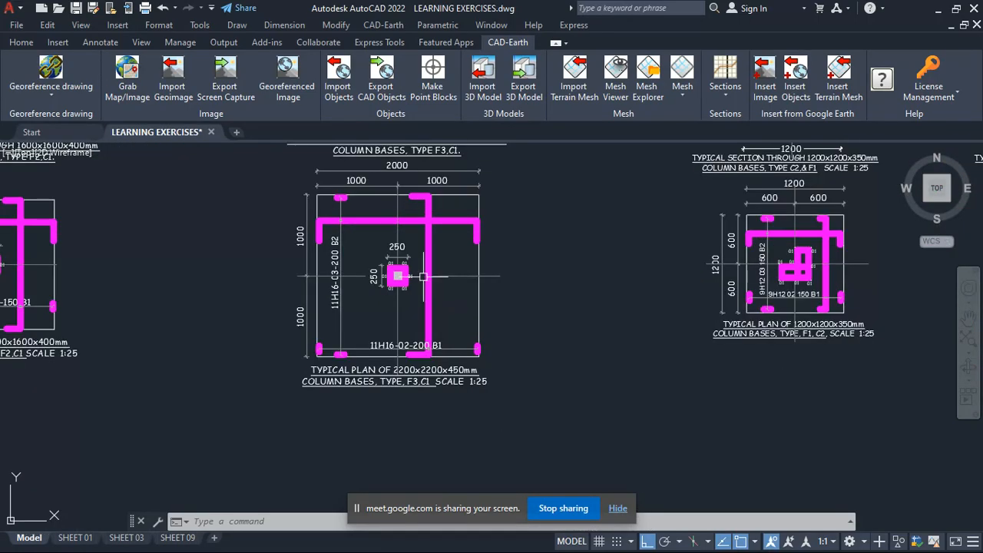
pyautogui.scroll(-4, 375, 291)
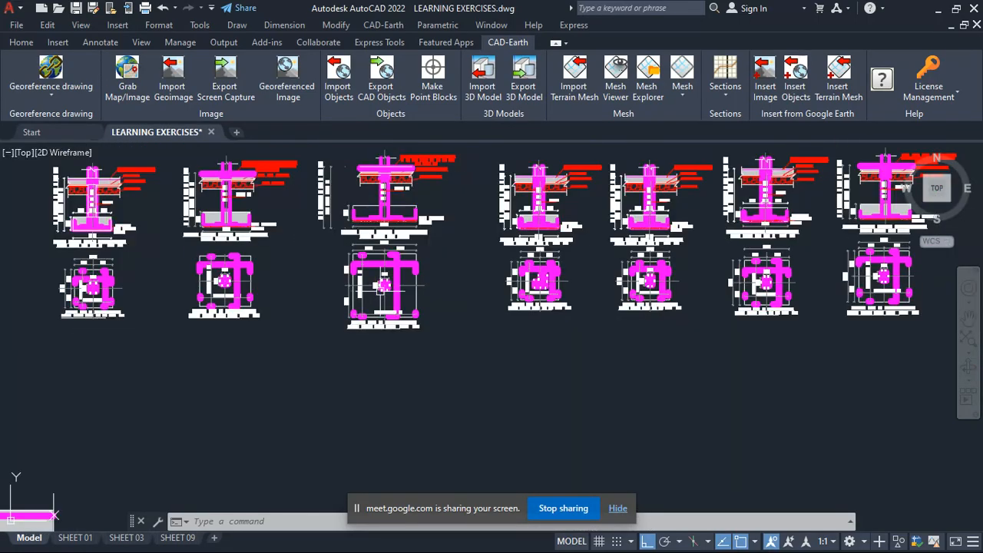
# - Compare the column base plans with 230 x 300 mm columns: 1200x1200x350mm F1, 1400x1400x400mm F2 and 1600x1600x400mm F3
pyautogui.scroll(6, 743, 283)
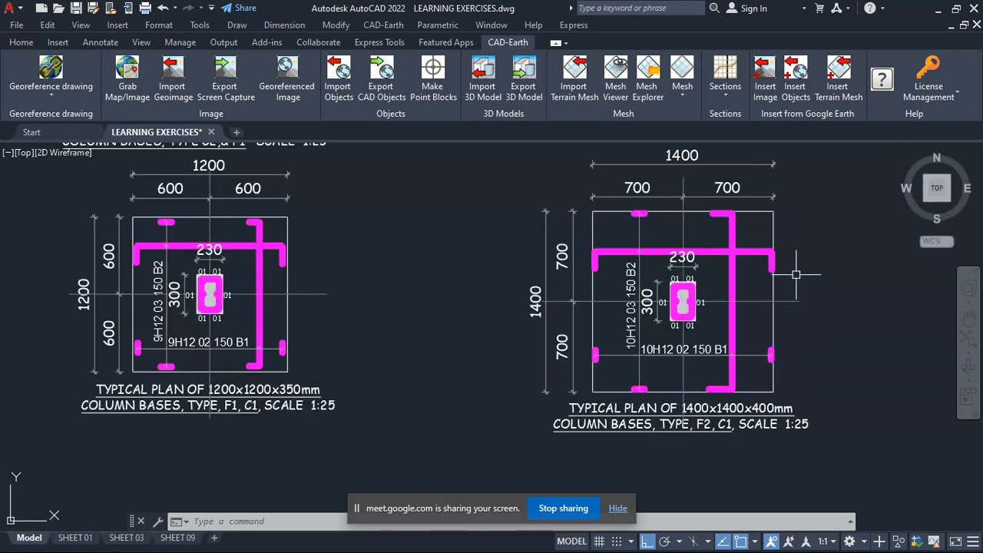
pyautogui.scroll(-2, 616, 307)
pyautogui.scroll(2, 650, 261)
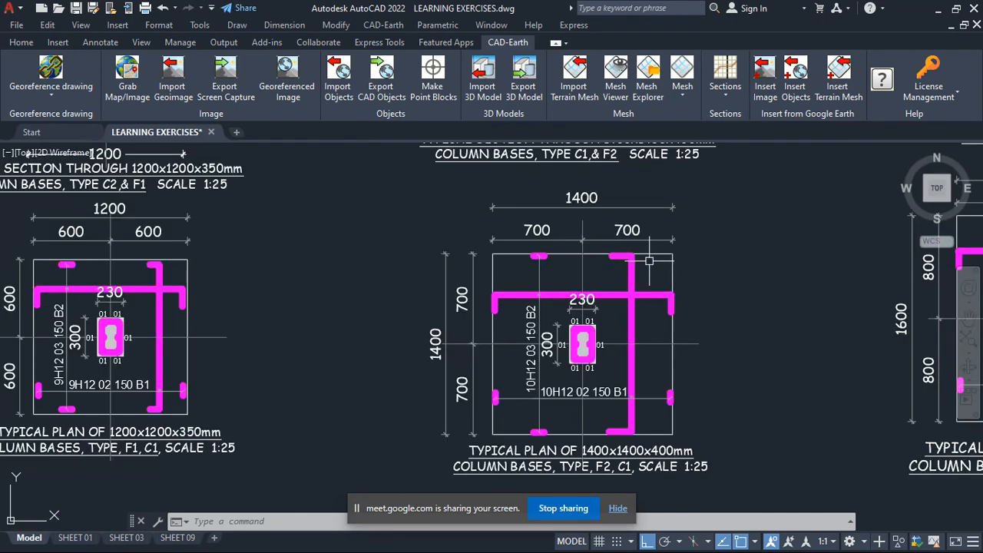
pyautogui.scroll(-3, 454, 294)
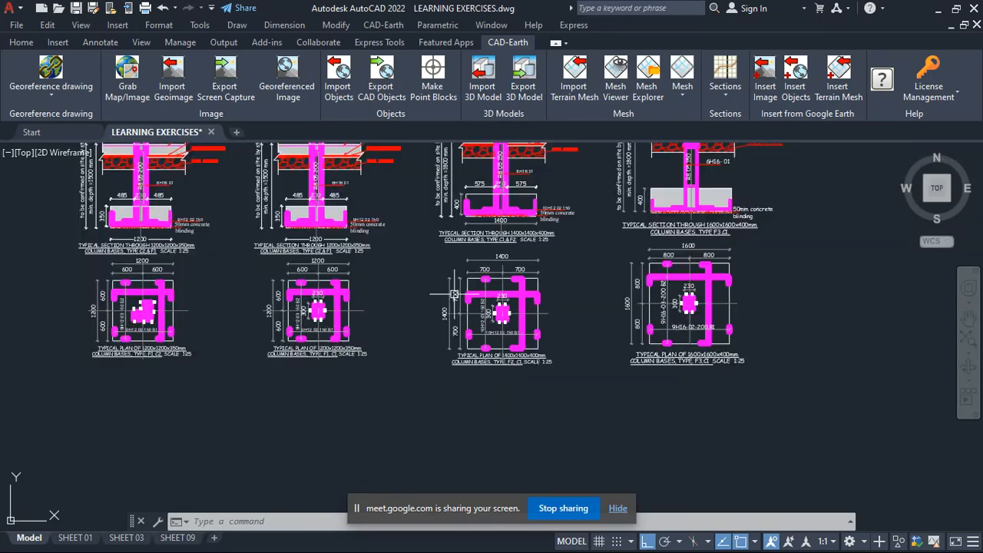
pyautogui.scroll(4, 753, 294)
pyautogui.scroll(-3, 520, 279)
pyautogui.scroll(3, 588, 293)
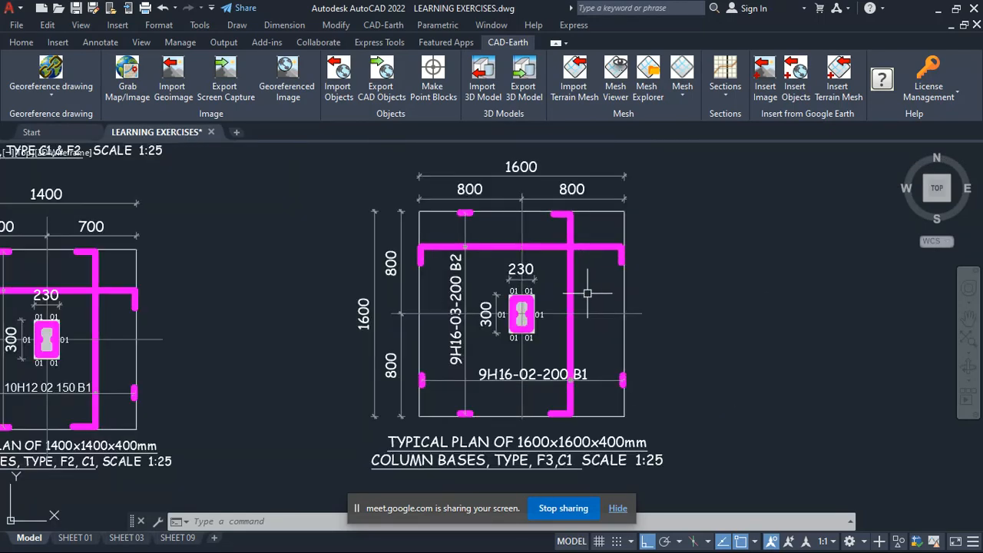
pyautogui.scroll(-3, 430, 297)
pyautogui.scroll(3, 459, 306)
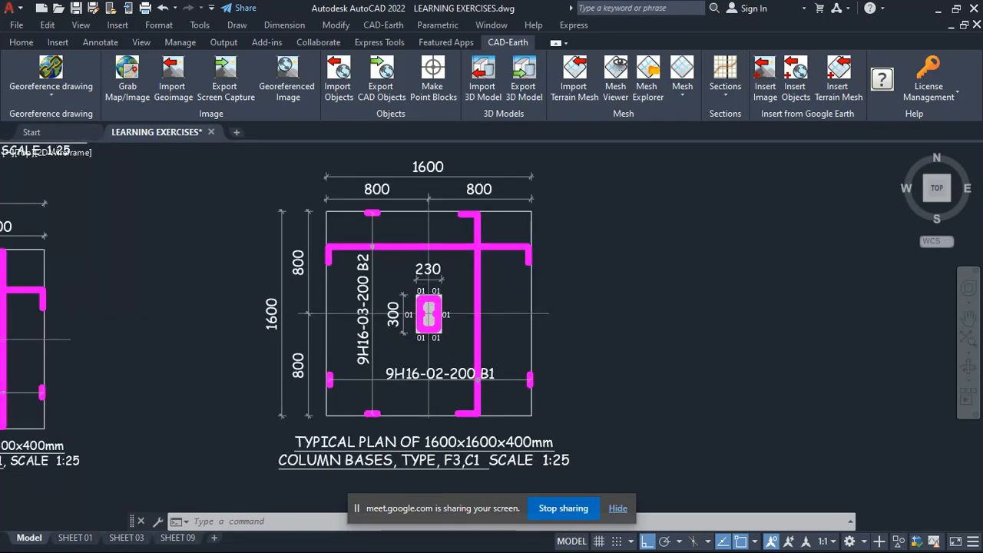
# - Examine the B1 and B2 reinforcement bars and their labels in the 1600x1600x400mm column base plan, type F3
pyautogui.scroll(2, 417, 274)
pyautogui.scroll(-2, 342, 198)
pyautogui.scroll(2, 335, 193)
pyautogui.scroll(-2, 328, 191)
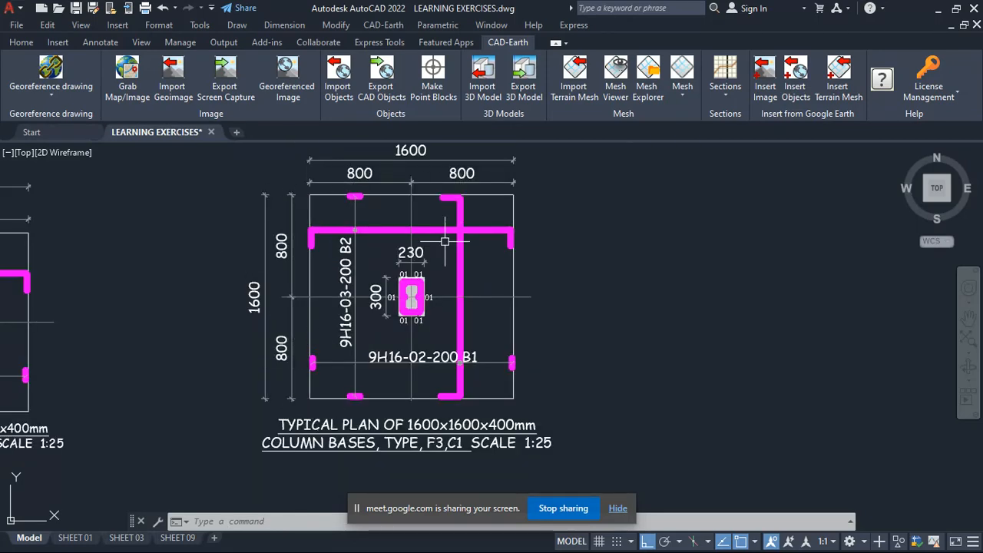
pyautogui.scroll(4, 447, 239)
pyautogui.scroll(-2, 445, 251)
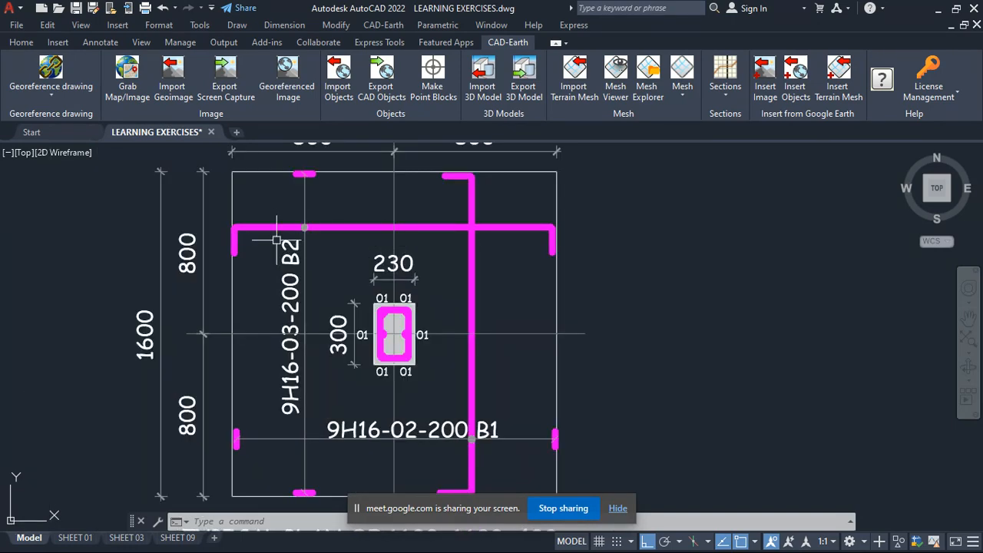
pyautogui.scroll(-2, 319, 252)
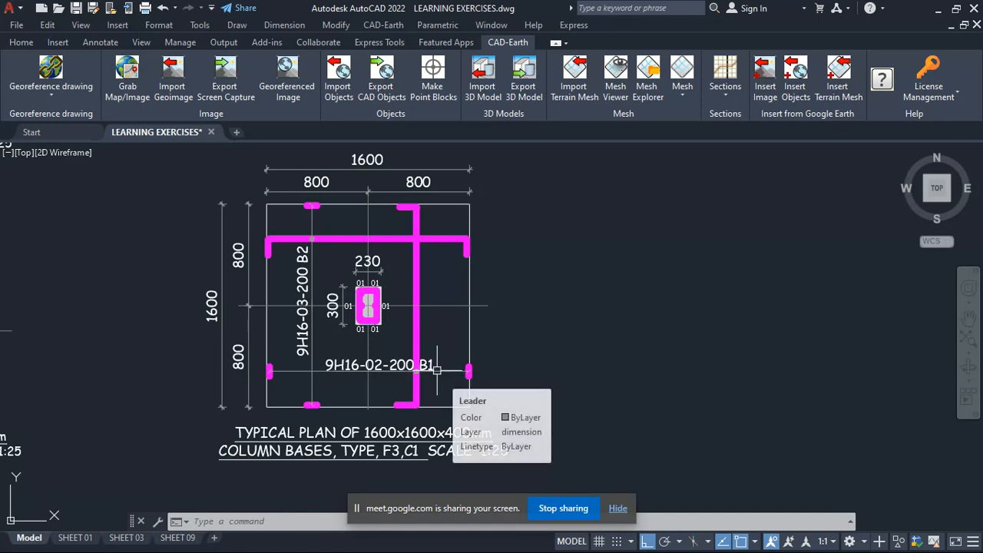
pyautogui.scroll(2, 387, 367)
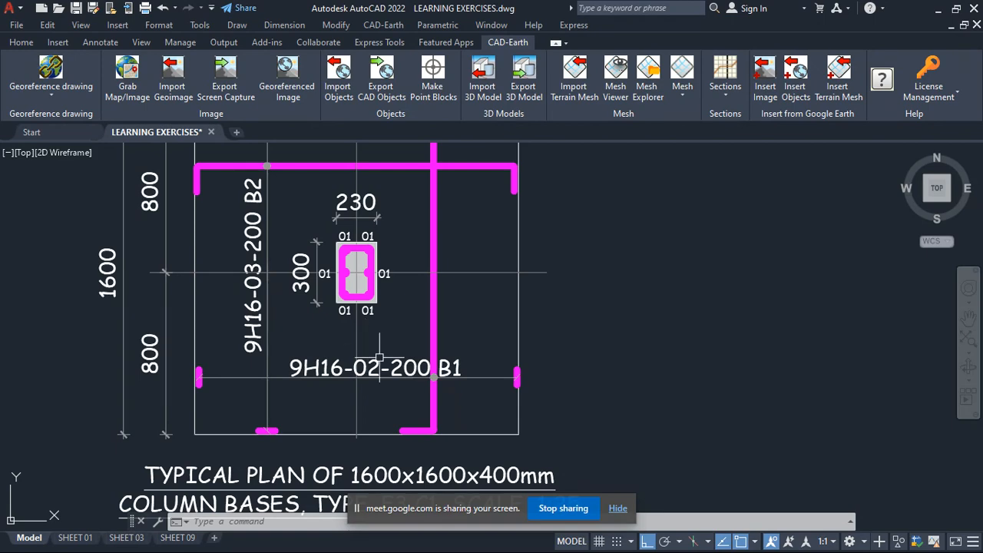
pyautogui.scroll(-2, 393, 371)
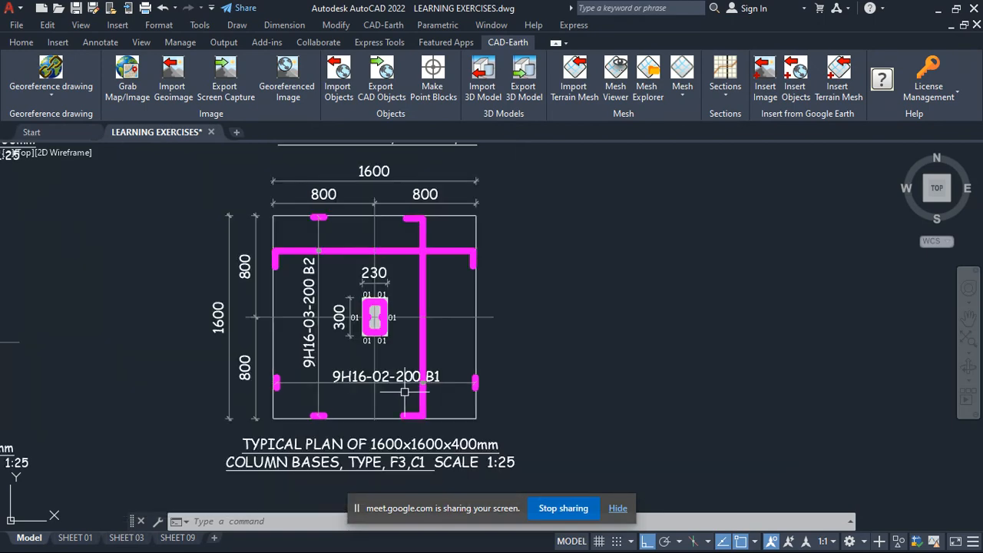
pyautogui.scroll(3, 402, 235)
pyautogui.scroll(-1, 407, 193)
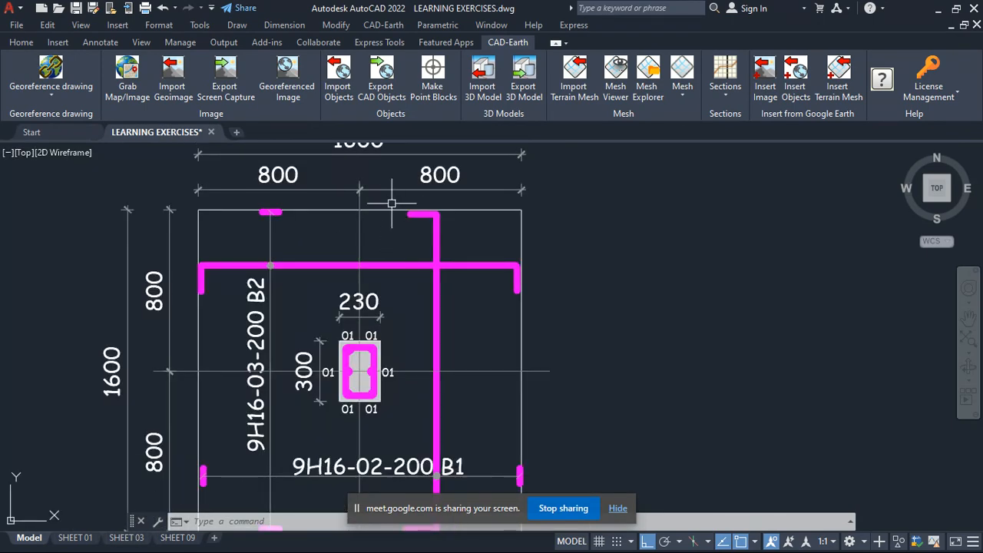
# - Inspect the bent upper end of the vertical reinforcement bar in the 1600x1600x400mm base plan, briefly selecting it
pyautogui.click(391, 204)
pyautogui.click(439, 224)
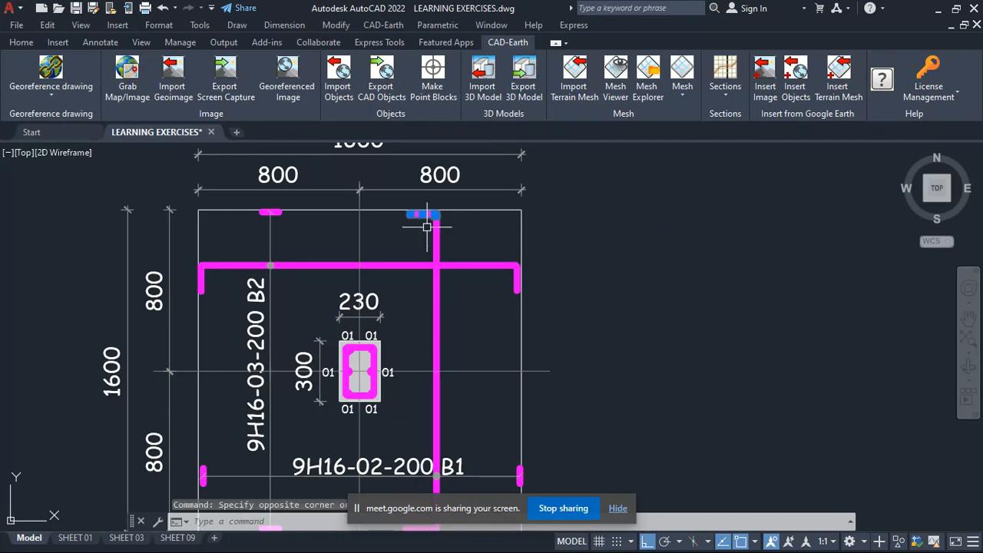
pyautogui.scroll(2, 428, 227)
pyautogui.press('Escape')
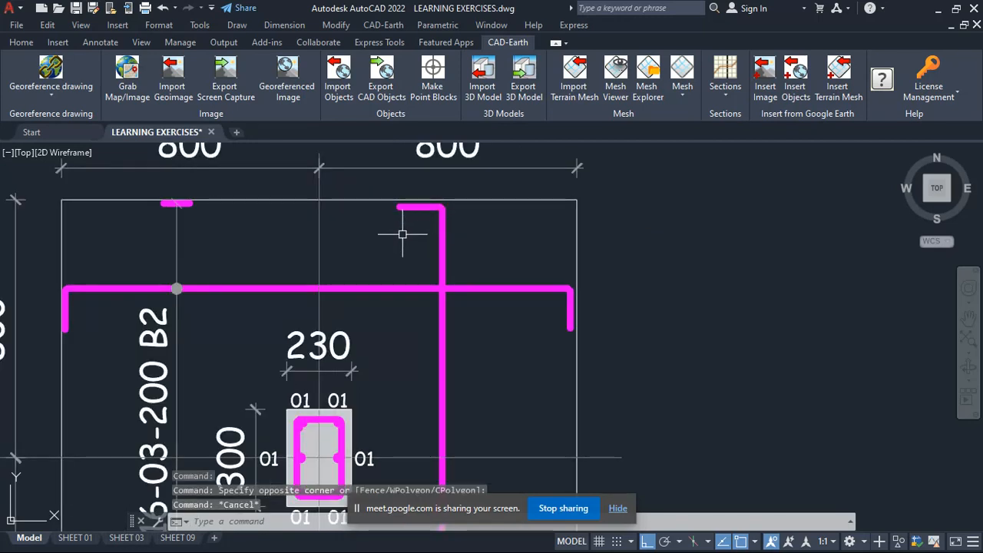
pyautogui.moveTo(385, 198)
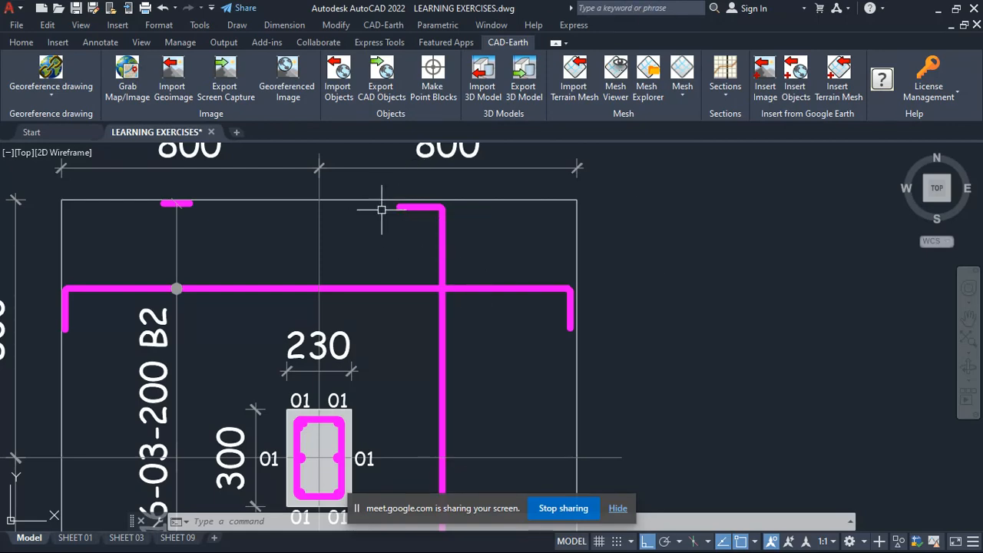
pyautogui.scroll(2, 382, 209)
pyautogui.scroll(-3, 413, 216)
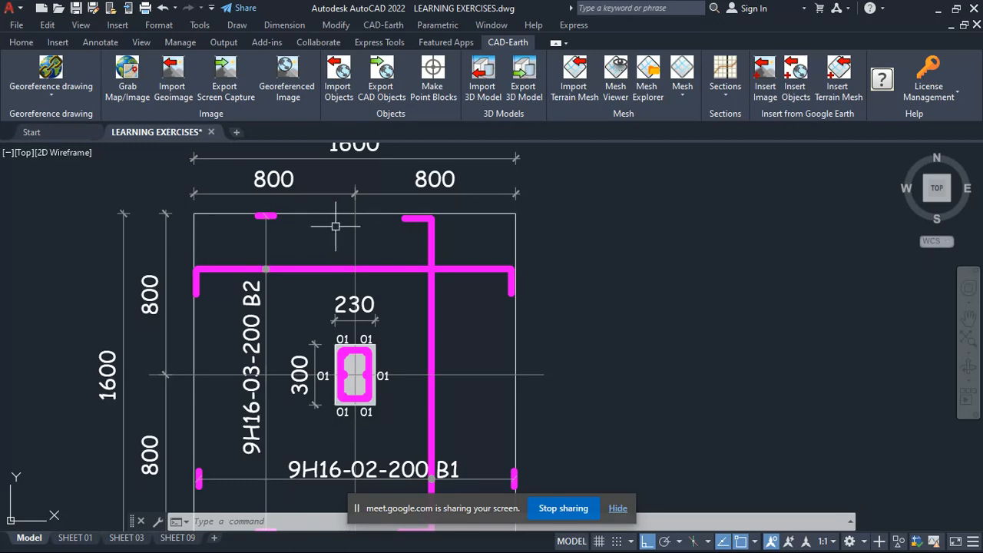
pyautogui.scroll(4, 411, 221)
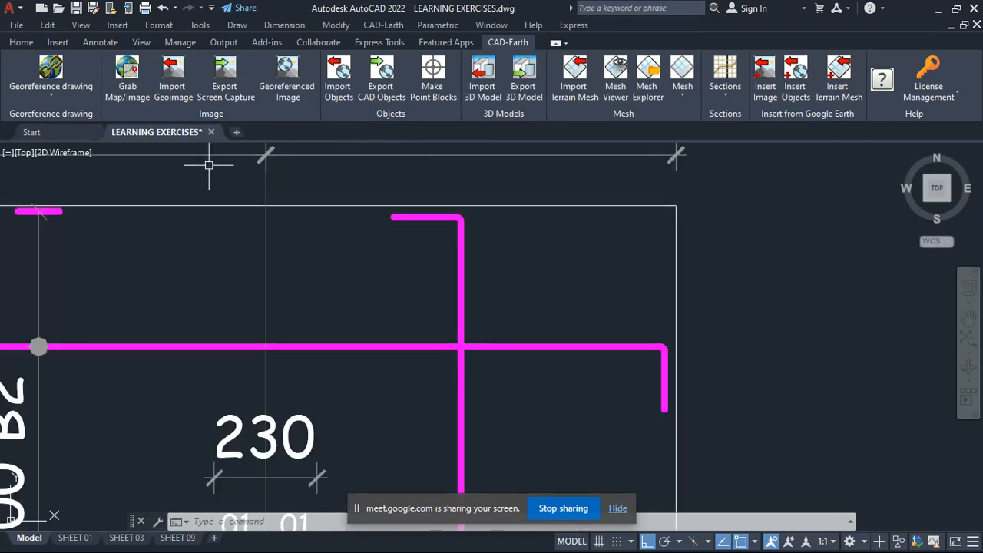
# - Measure the length of the vertical bar's upper hook with a temporary dimension, without placing it
pyautogui.click(21, 42)
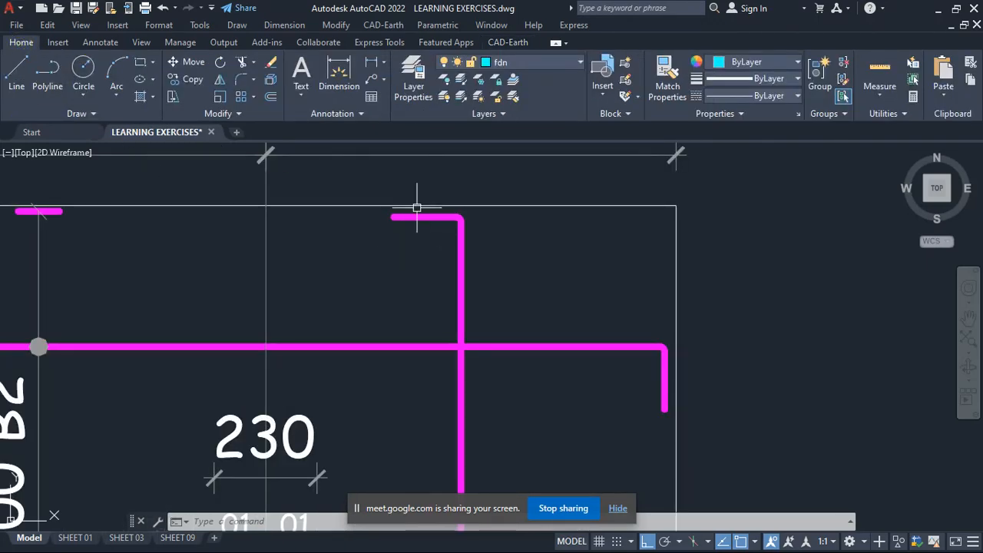
pyautogui.click(338, 76)
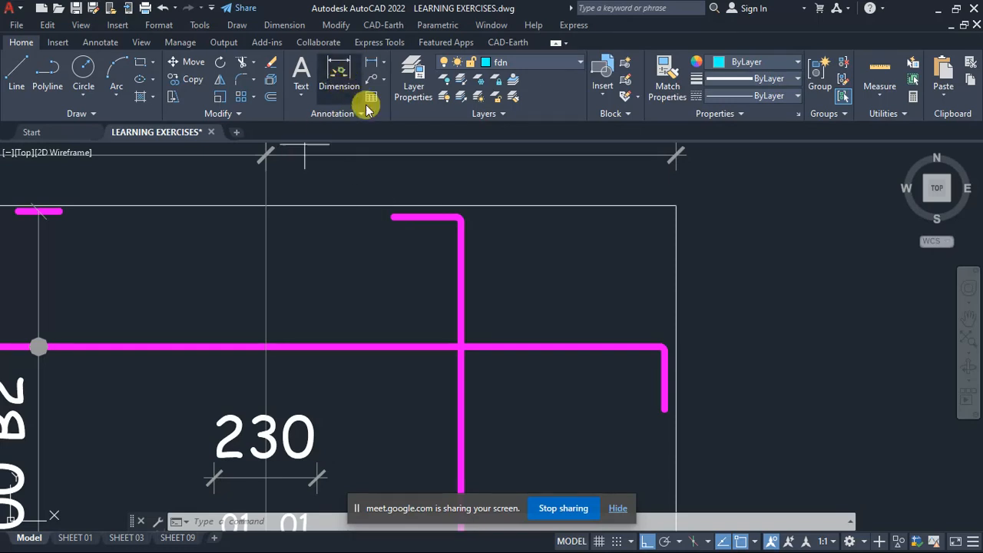
pyautogui.click(393, 217)
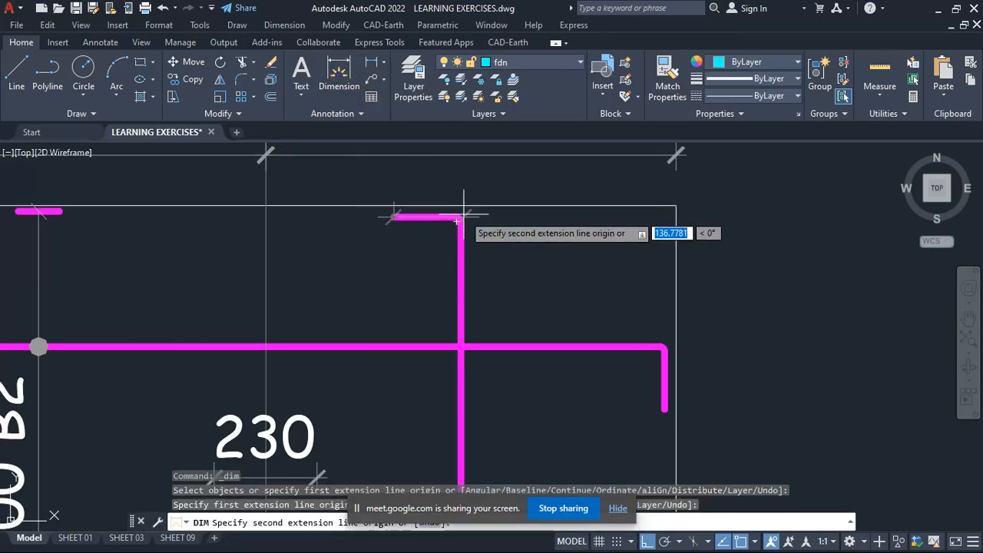
pyautogui.click(461, 216)
pyautogui.scroll(-3, 464, 224)
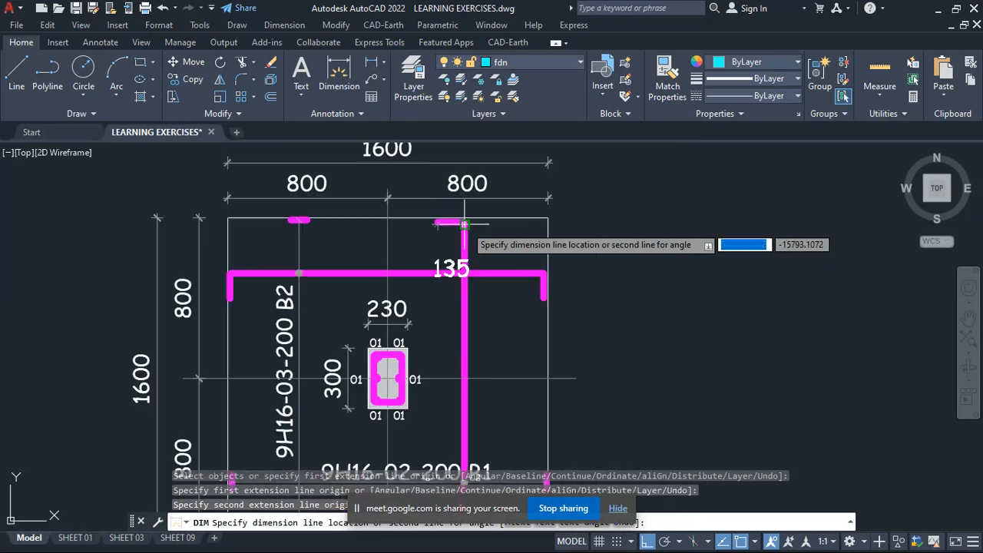
pyautogui.press('Escape')
# - Review the hooked bar ends and overall bar layout in the 1600x1600x400mm F3 base plan
pyautogui.scroll(4, 438, 221)
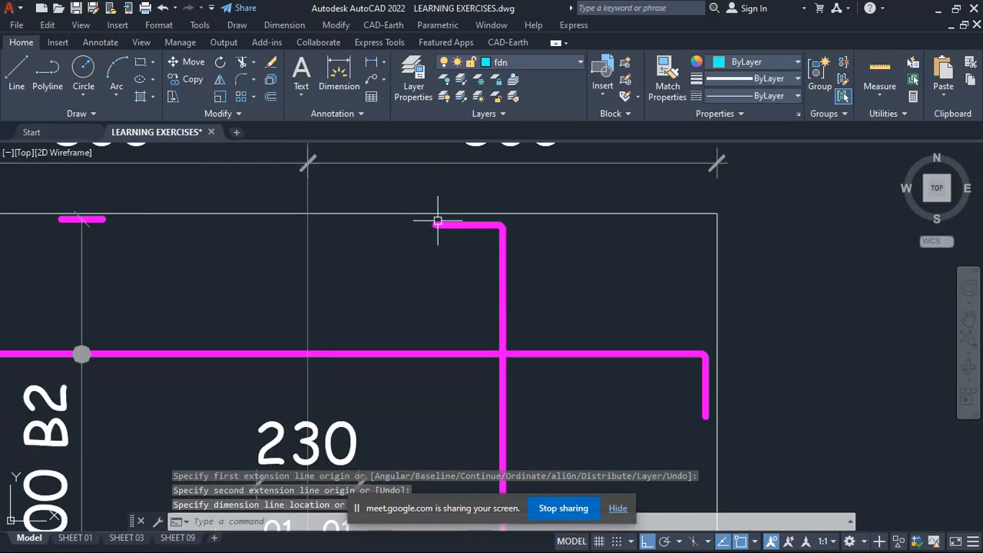
pyautogui.scroll(-8, 438, 221)
pyautogui.scroll(2, 454, 245)
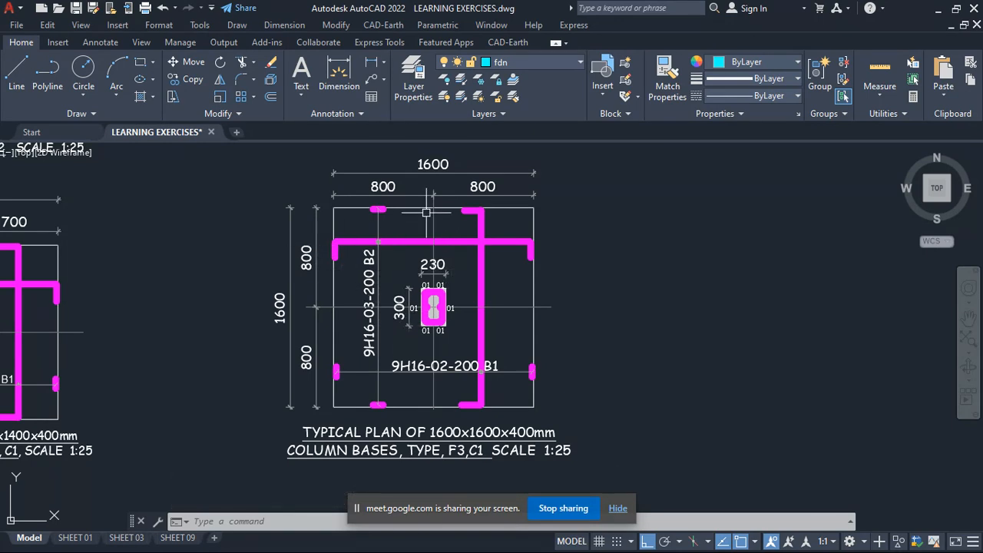
pyautogui.scroll(2, 465, 209)
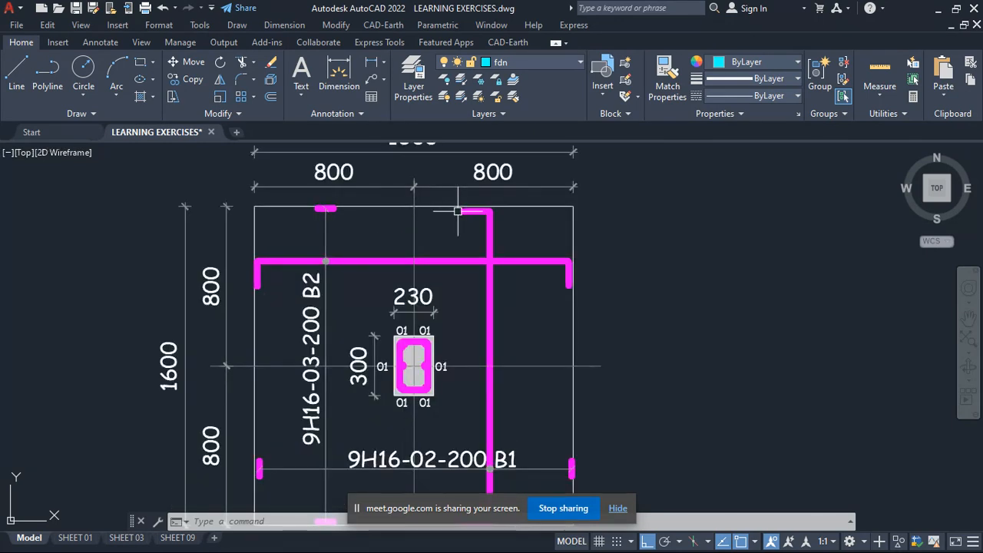
pyautogui.scroll(2, 467, 213)
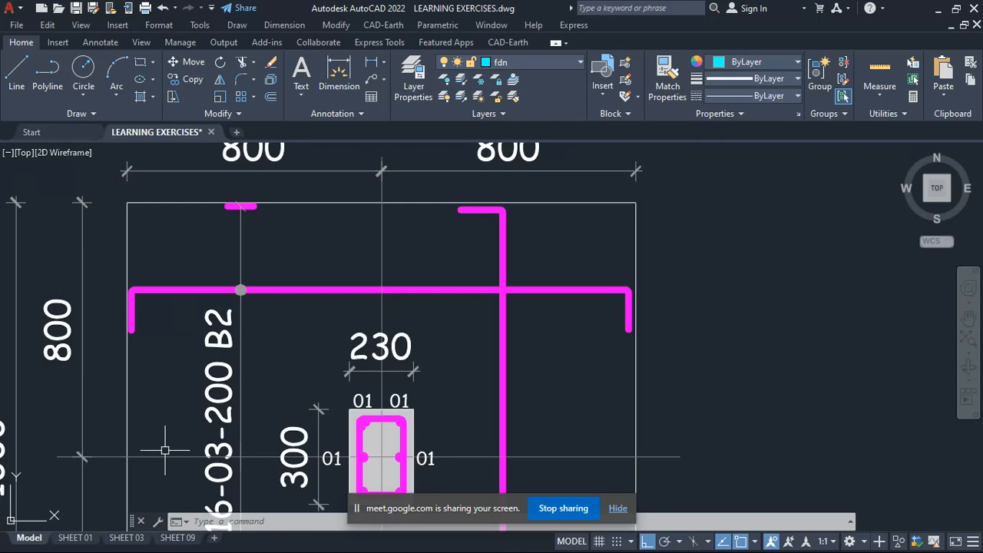
pyautogui.scroll(-5, 315, 440)
pyautogui.scroll(5, 438, 223)
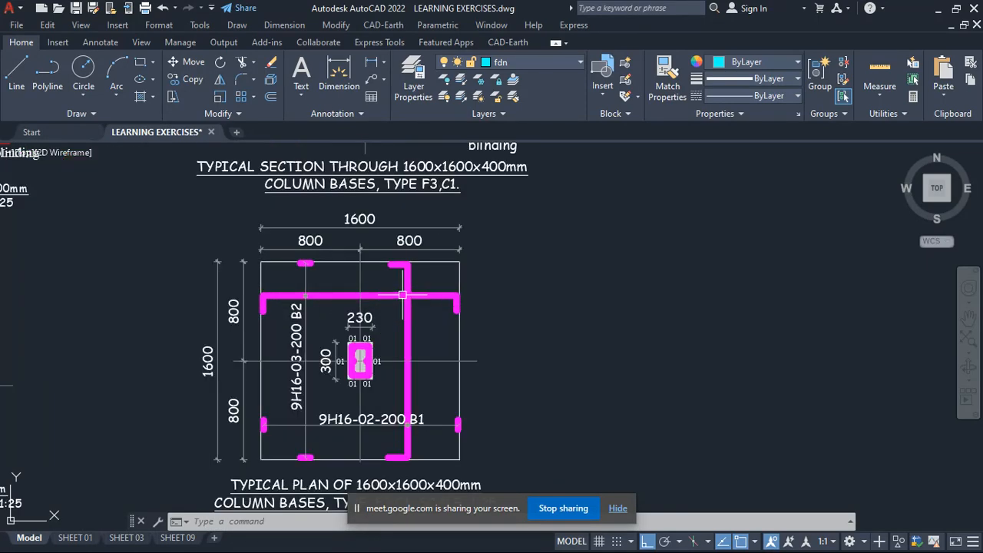
pyautogui.scroll(-1, 435, 221)
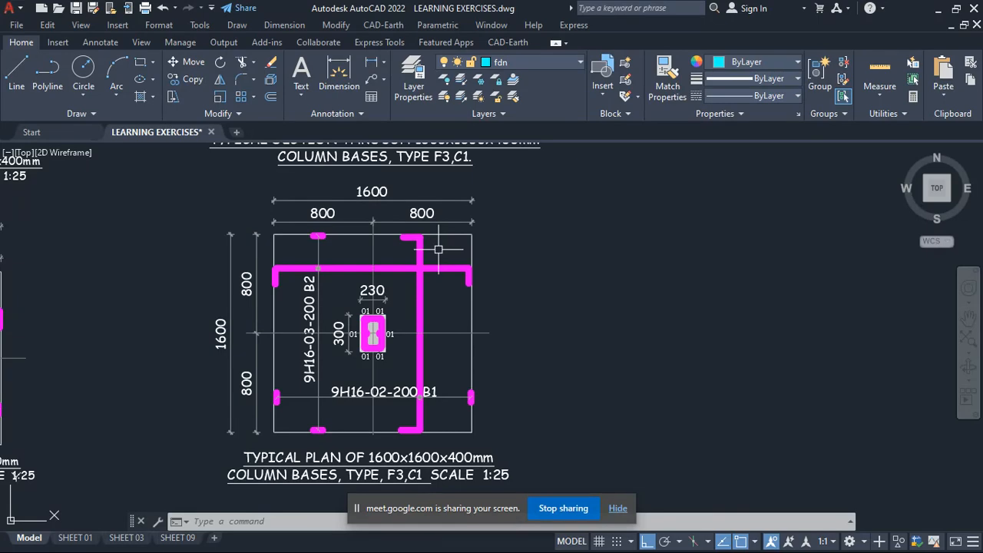
# - Review the 1600x1600x400mm base plan and the neighbouring column base details, ending on the type F3 section
pyautogui.scroll(3, 434, 242)
pyautogui.scroll(-1, 432, 230)
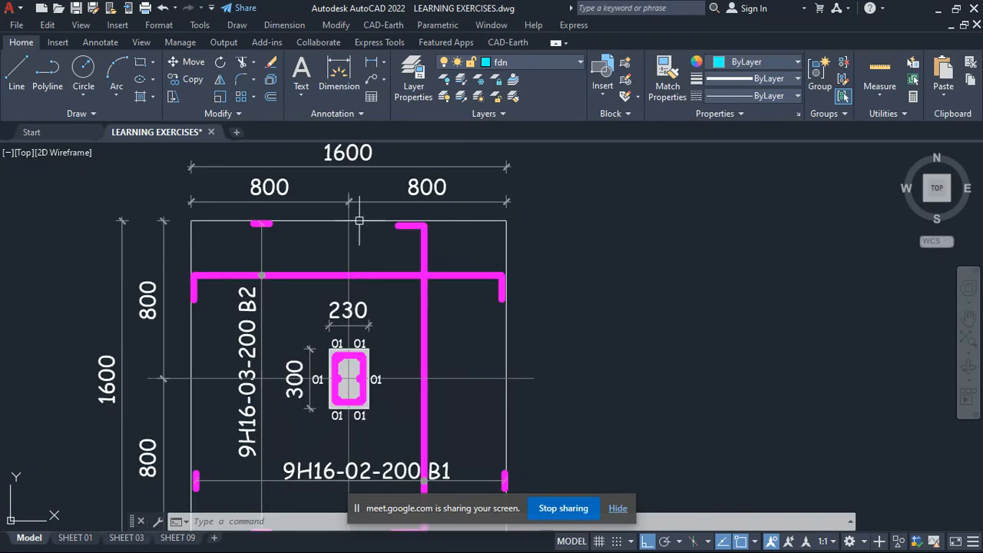
pyautogui.scroll(-4, 409, 212)
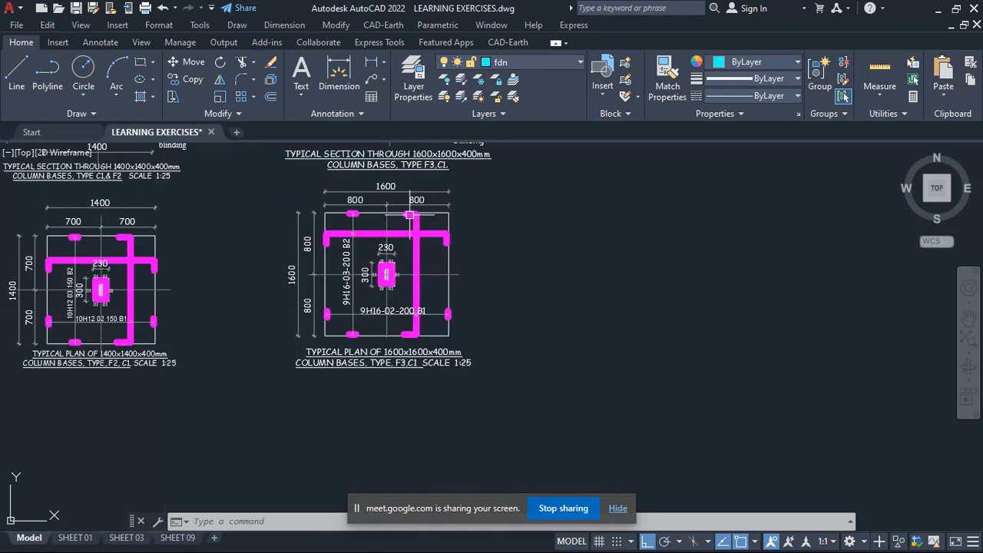
pyautogui.scroll(3, 415, 308)
pyautogui.scroll(-4, 411, 304)
pyautogui.scroll(-3, 411, 300)
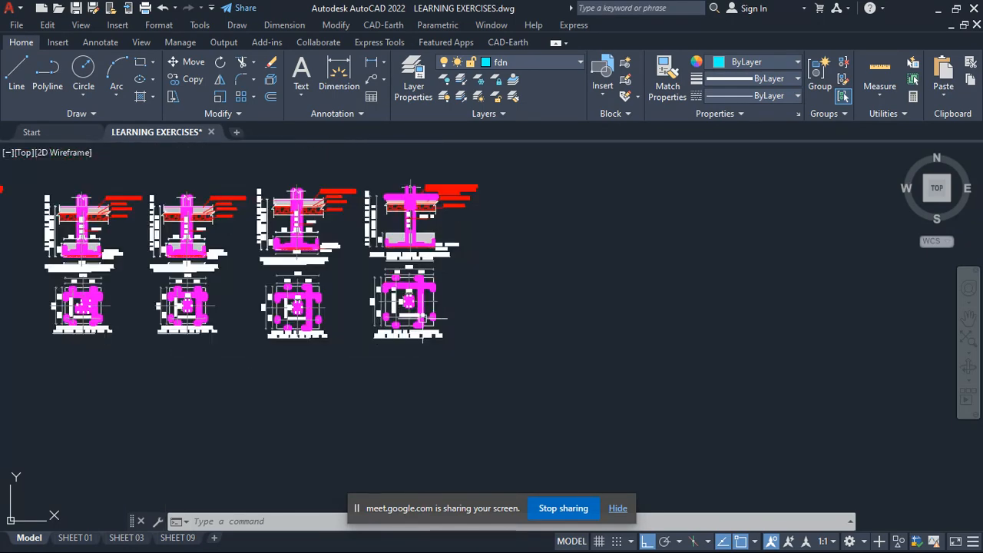
pyautogui.scroll(6, 314, 216)
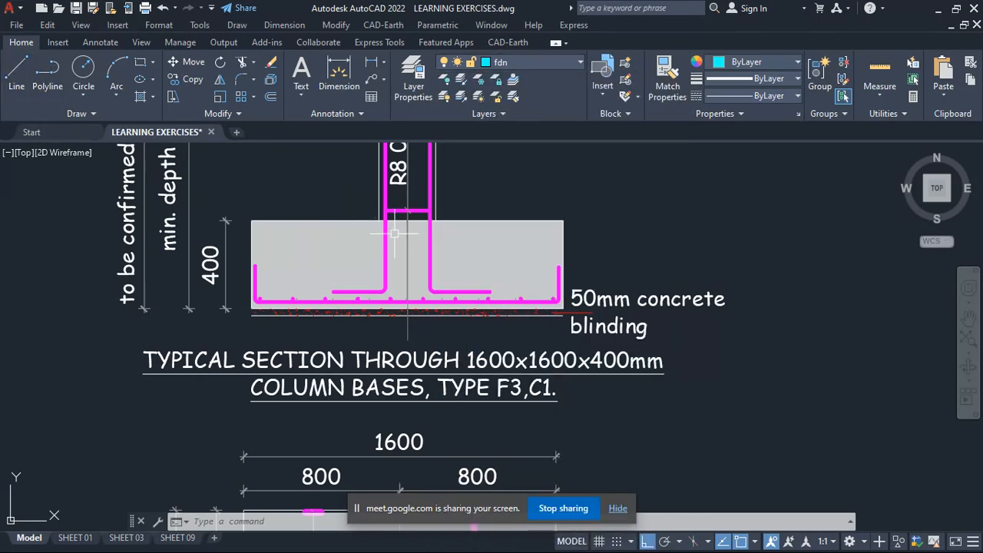
# - Draw a non-orthogonal sloping line from the column's left face at the top of the F3 base to its left edge, level with the upturned bar end
pyautogui.click(16, 73)
pyautogui.scroll(2, 377, 223)
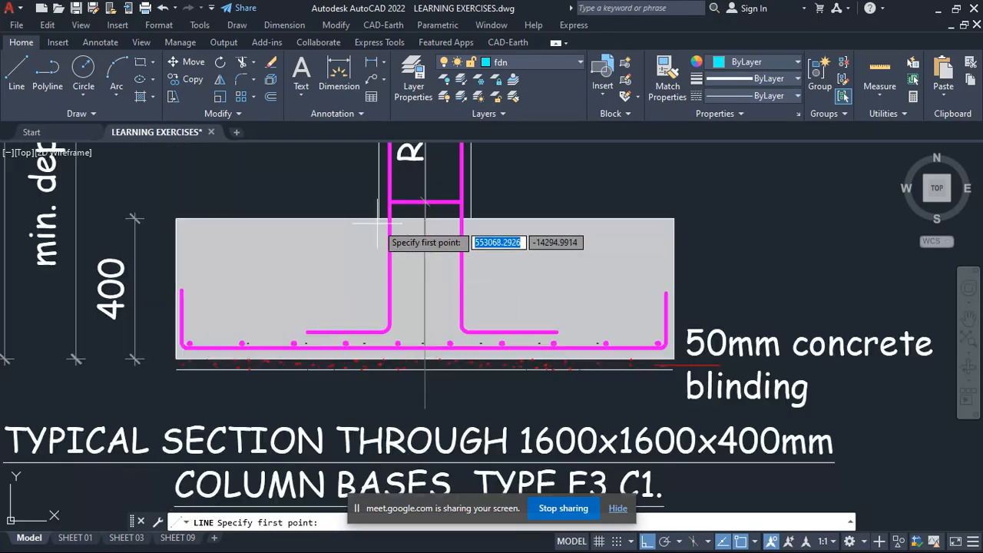
pyautogui.click(378, 219)
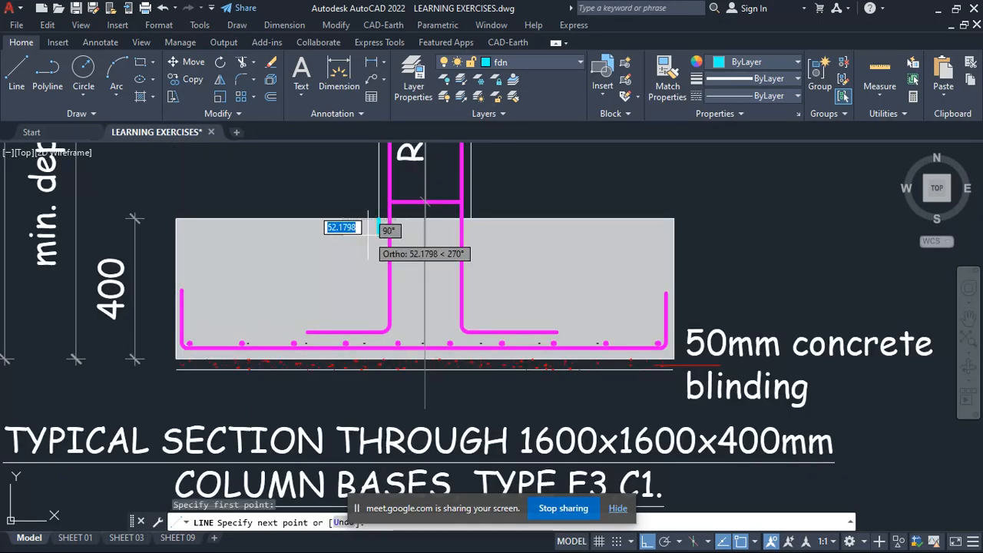
pyautogui.press('F8')
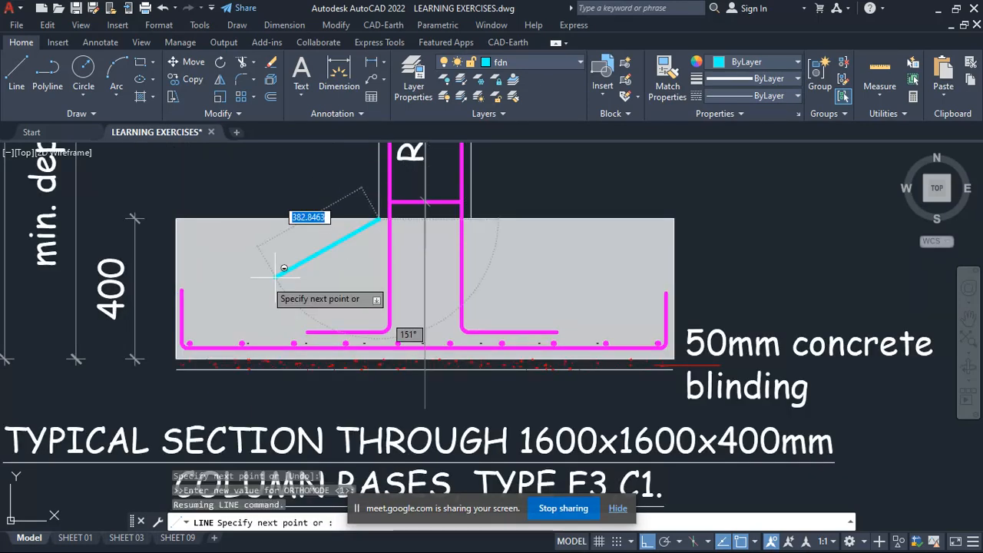
pyautogui.click(177, 290)
pyautogui.press('Escape')
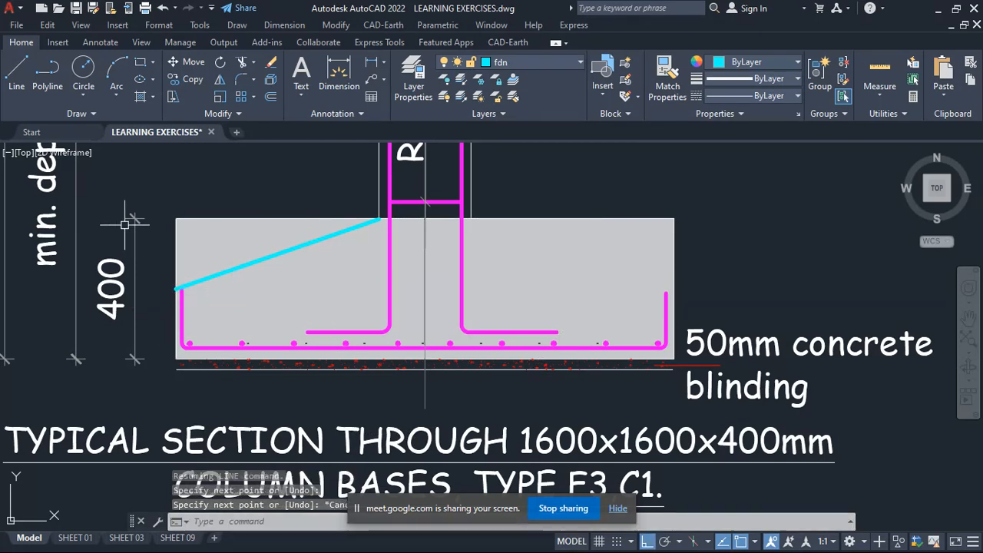
# - Draw a matching sloping line from the column's right face at the top of the F3 base down to the base's right edge
pyautogui.click(16, 73)
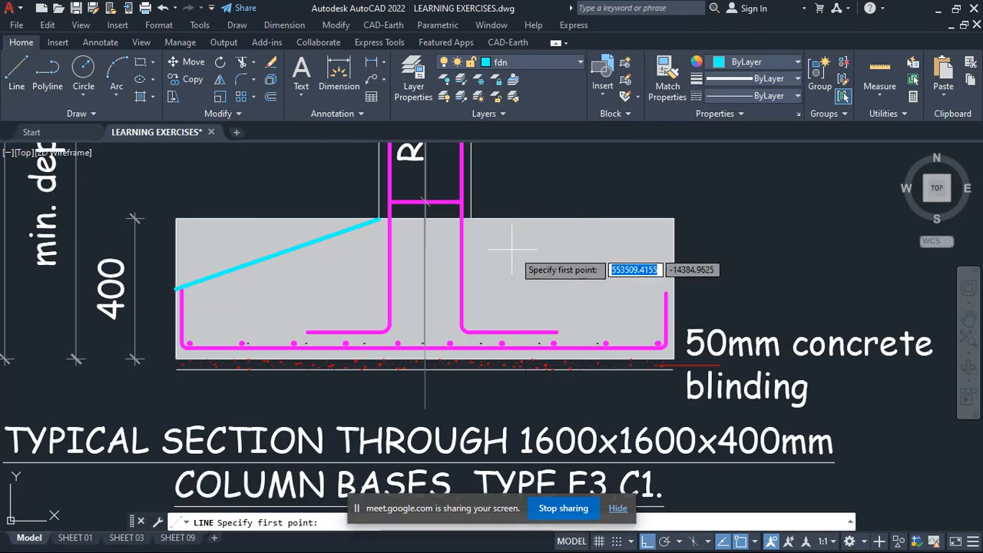
pyautogui.click(467, 219)
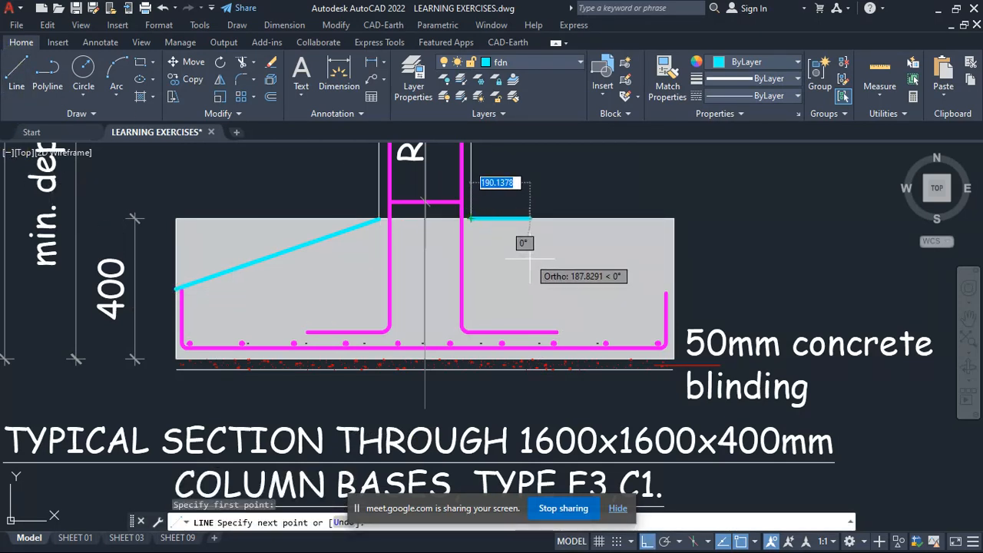
pyautogui.press('F8')
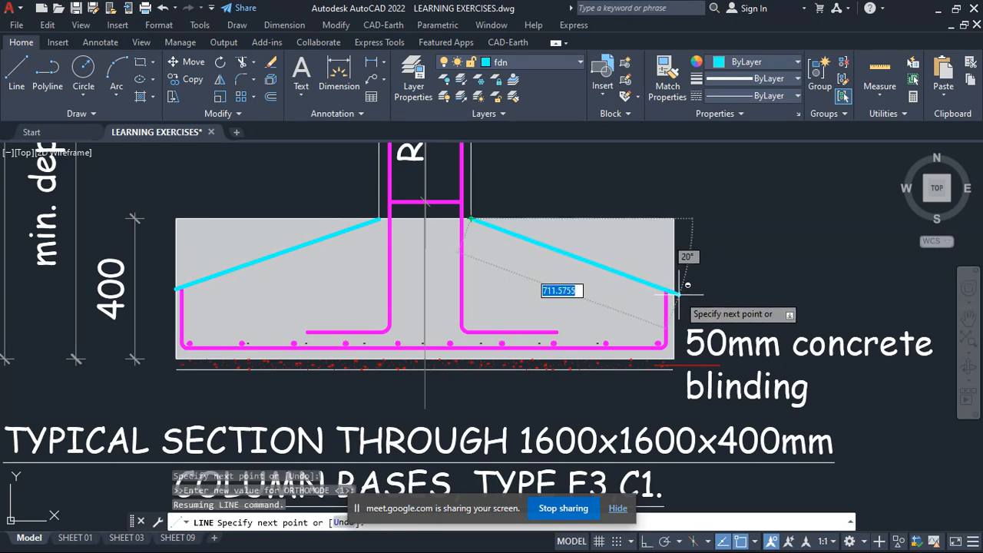
pyautogui.click(674, 292)
pyautogui.press('Escape')
pyautogui.scroll(2, 630, 254)
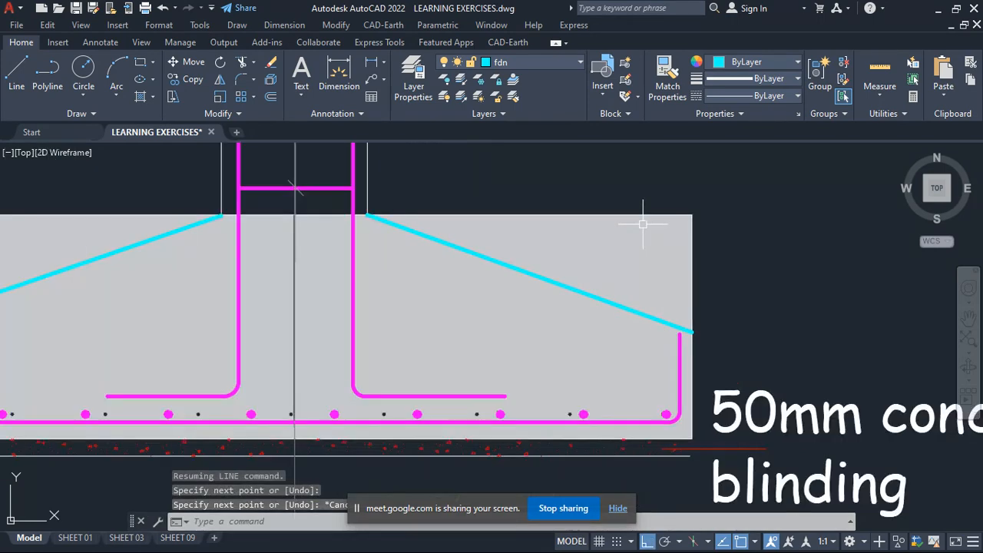
# - Examine the sloped outline and bottom reinforcement in the 1600x1600x400mm F3 section, comparing it with the plan below
pyautogui.scroll(-2, 643, 219)
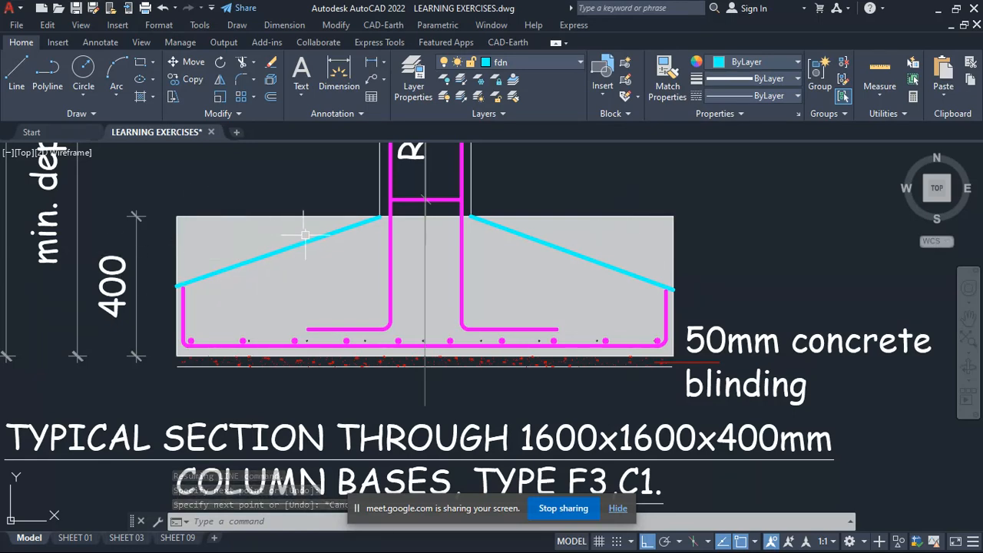
pyautogui.scroll(-2, 371, 244)
pyautogui.scroll(2, 371, 244)
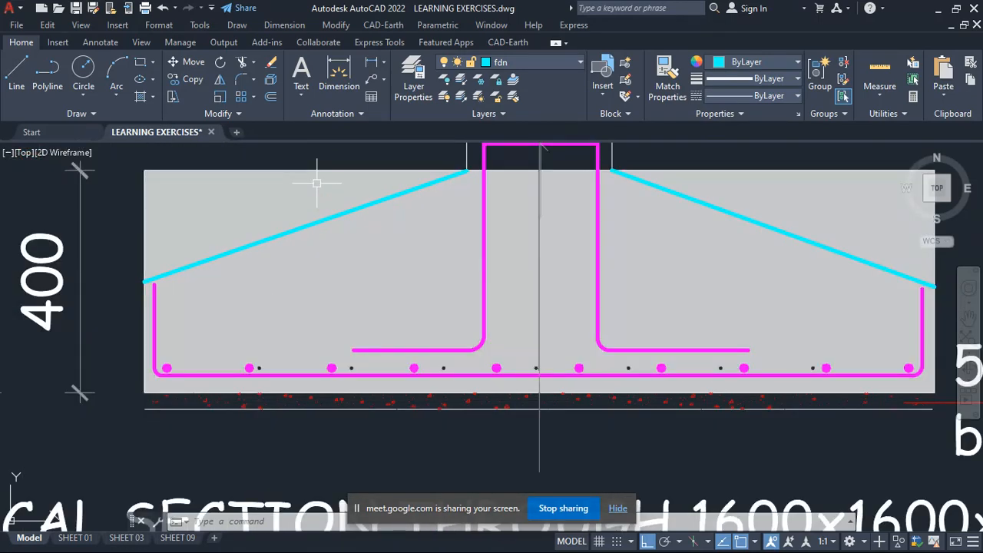
pyautogui.scroll(2, 332, 229)
pyautogui.scroll(-2, 358, 182)
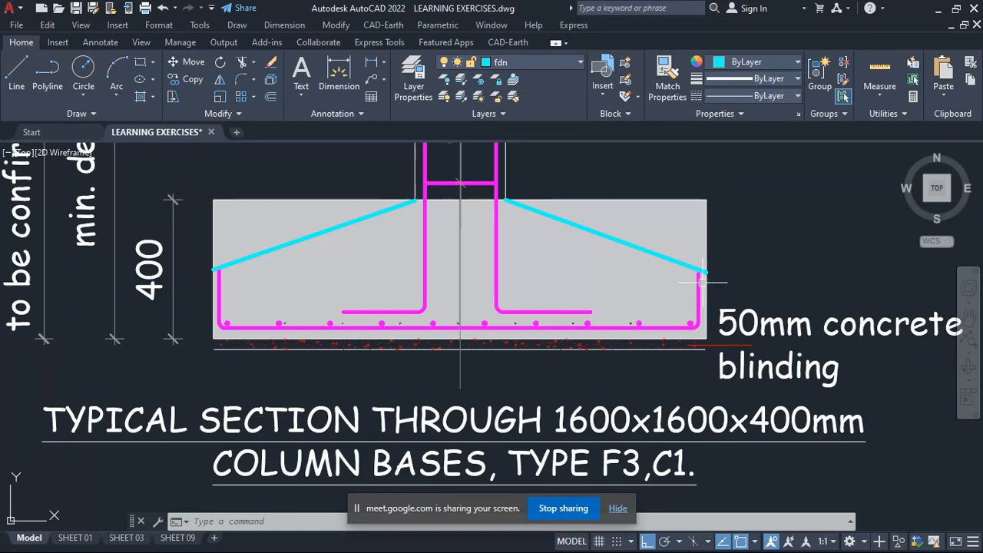
pyautogui.scroll(-5, 299, 341)
pyautogui.scroll(3, 289, 285)
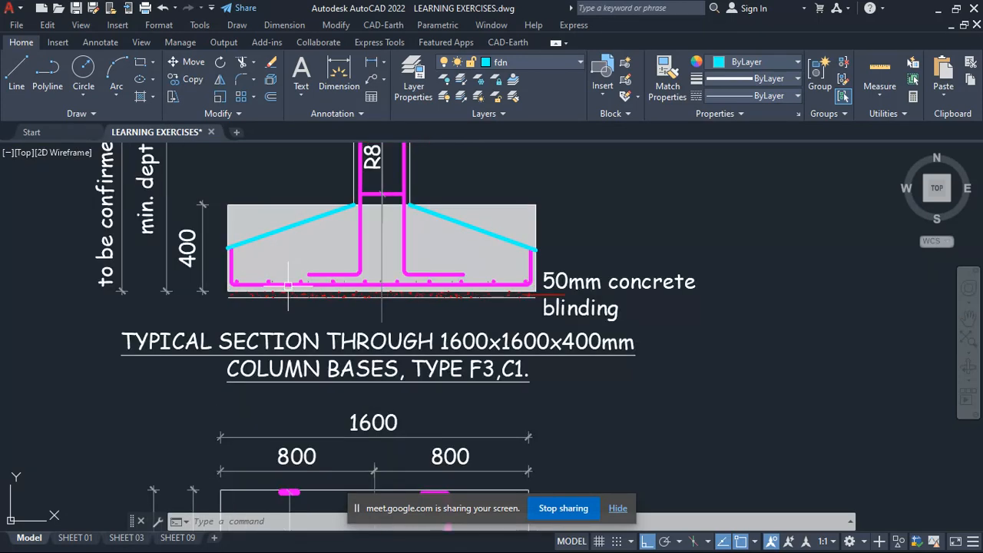
pyautogui.scroll(2, 288, 284)
pyautogui.scroll(-2, 338, 269)
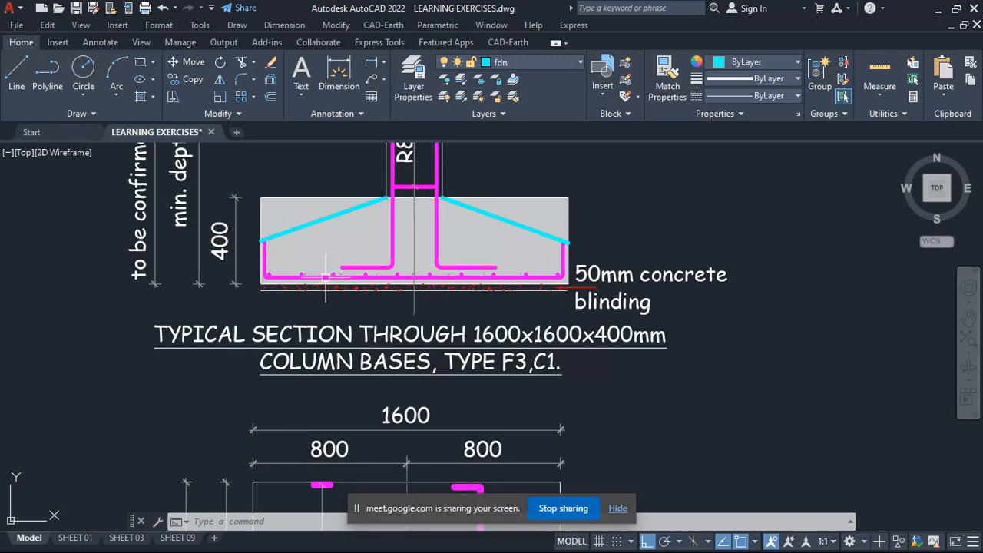
pyautogui.scroll(-2, 326, 278)
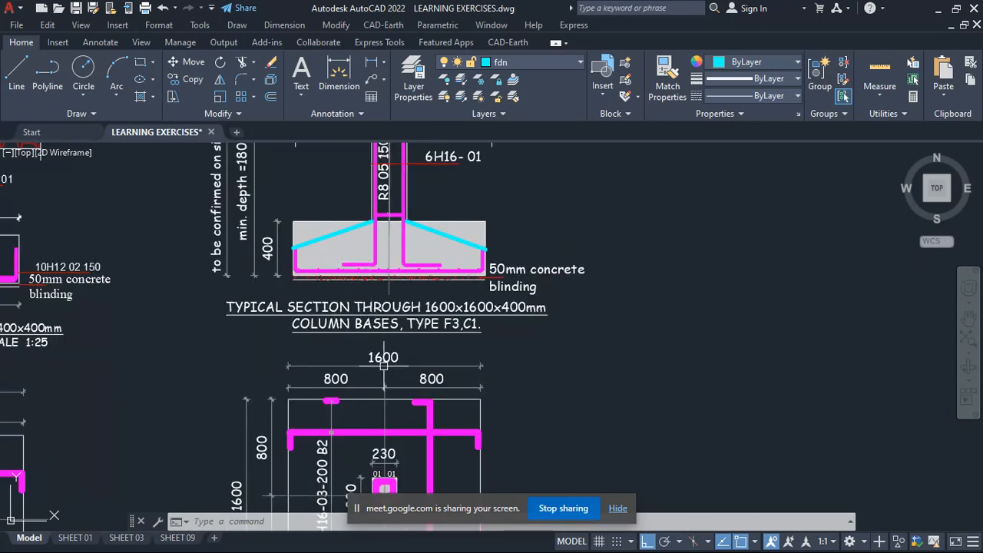
pyautogui.scroll(2, 368, 381)
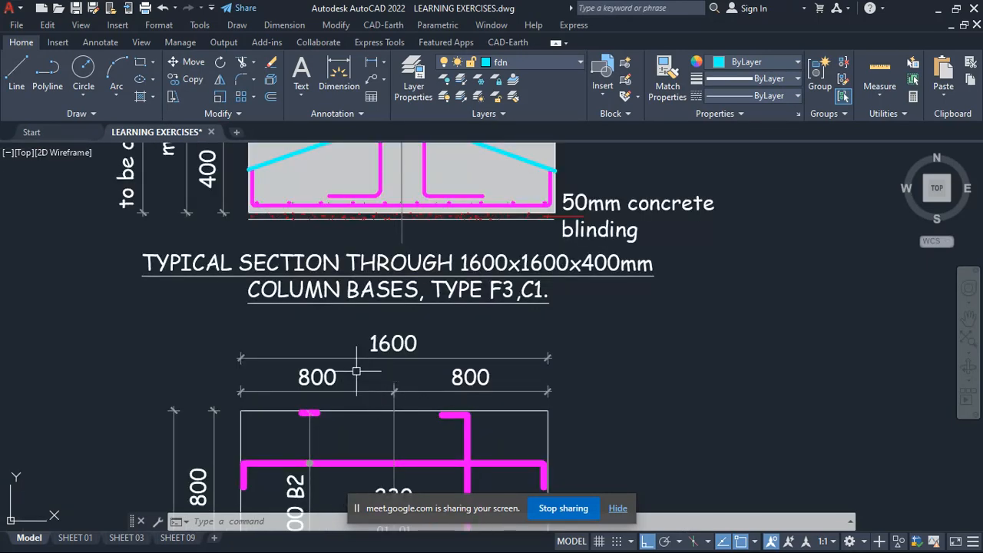
pyautogui.scroll(-1, 356, 366)
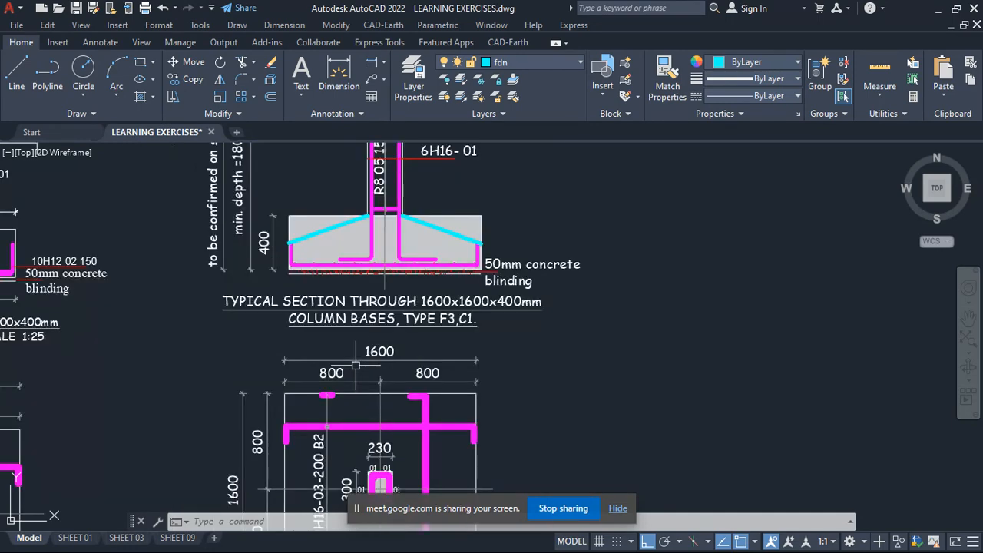
# - Inspect the left upturned leg and horizontal run of the bottom bar in the F3 section, briefly selecting them
pyautogui.scroll(6, 293, 264)
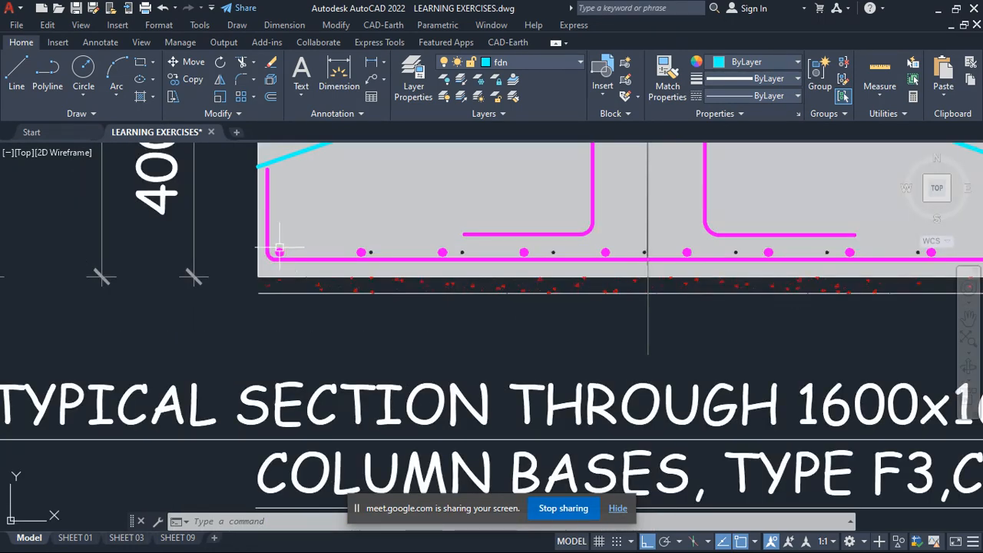
pyautogui.click(266, 231)
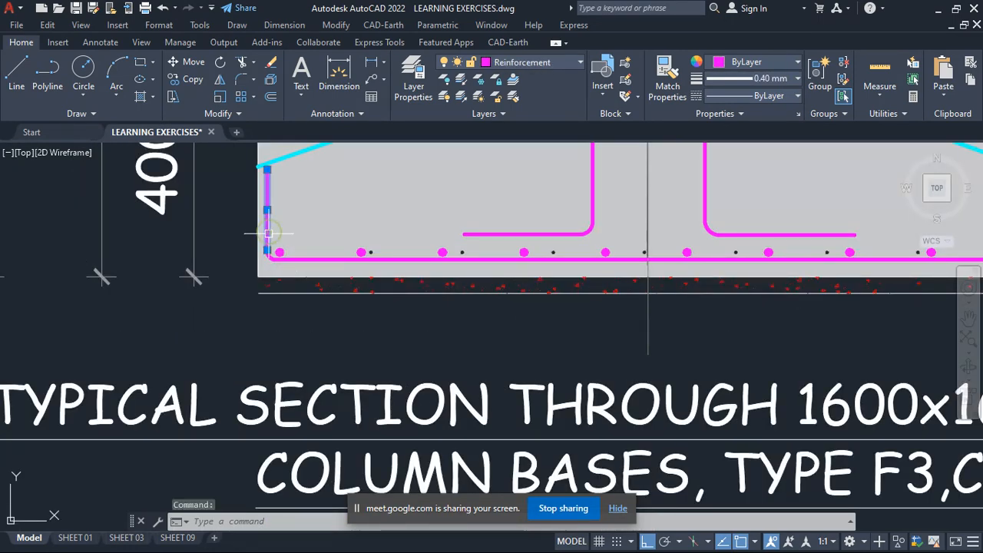
pyautogui.click(298, 260)
pyautogui.scroll(4, 288, 251)
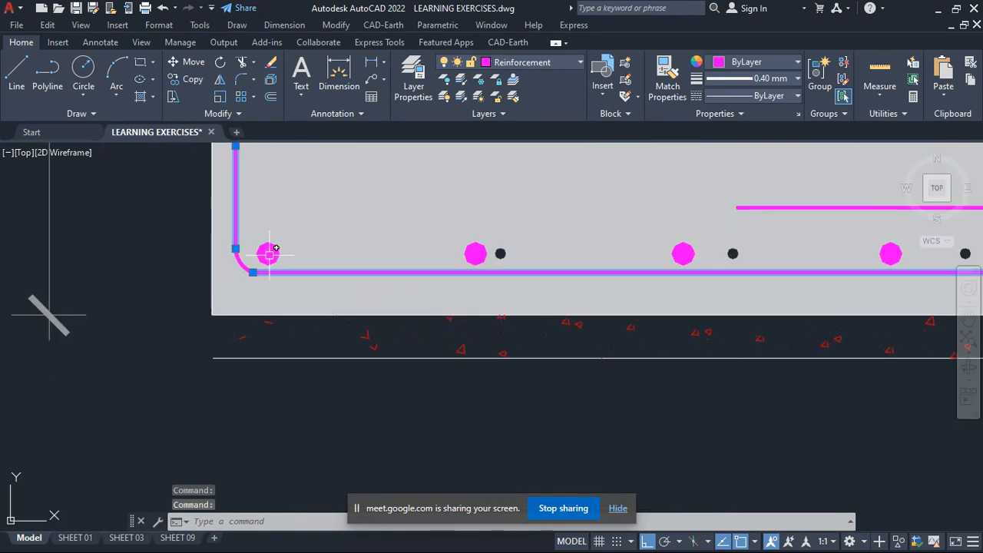
pyautogui.press('Escape')
# - Set the item spacing of the path array of round bottom bars in the F3 section to 175
pyautogui.click(183, 222)
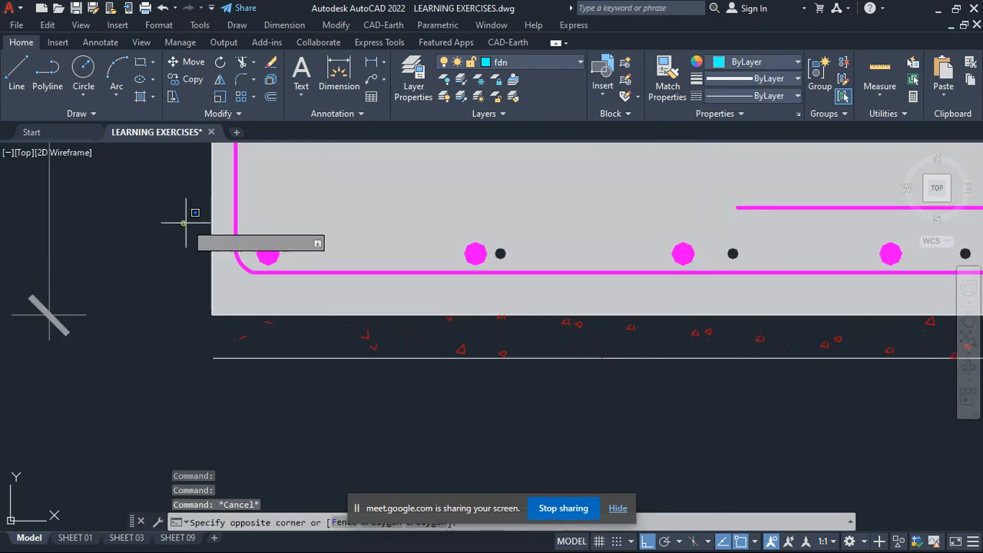
pyautogui.click(327, 259)
pyautogui.click(272, 252)
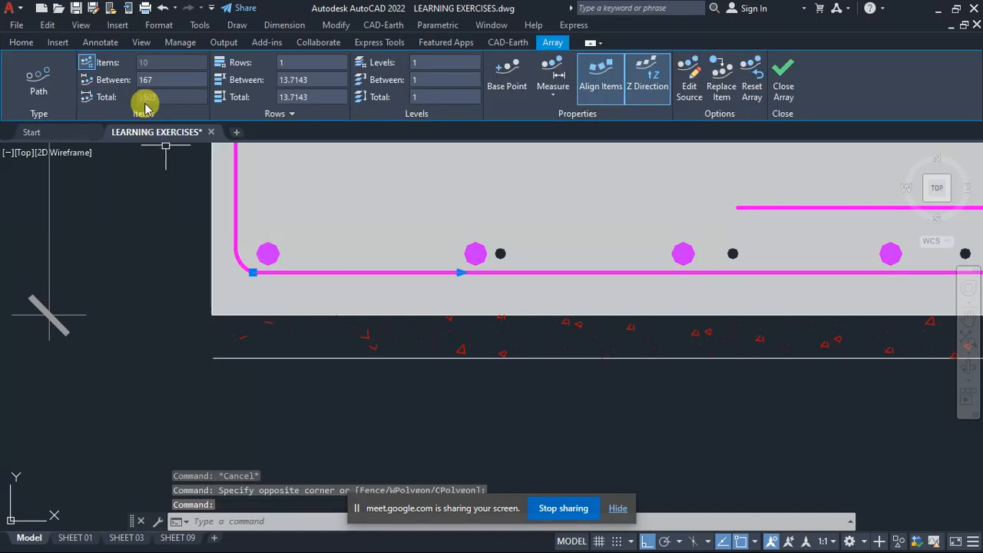
pyautogui.write('1')
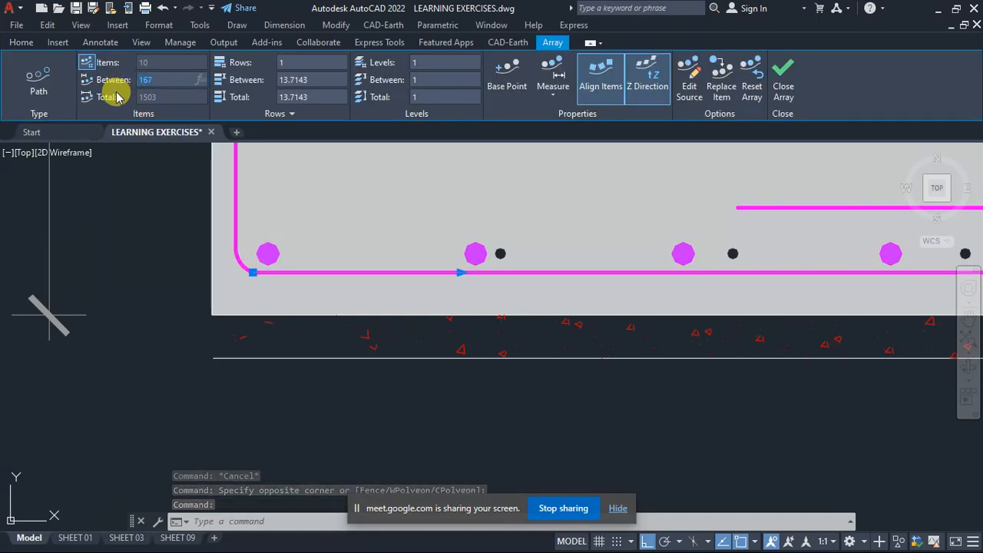
pyautogui.write('75')
pyautogui.press('Return')
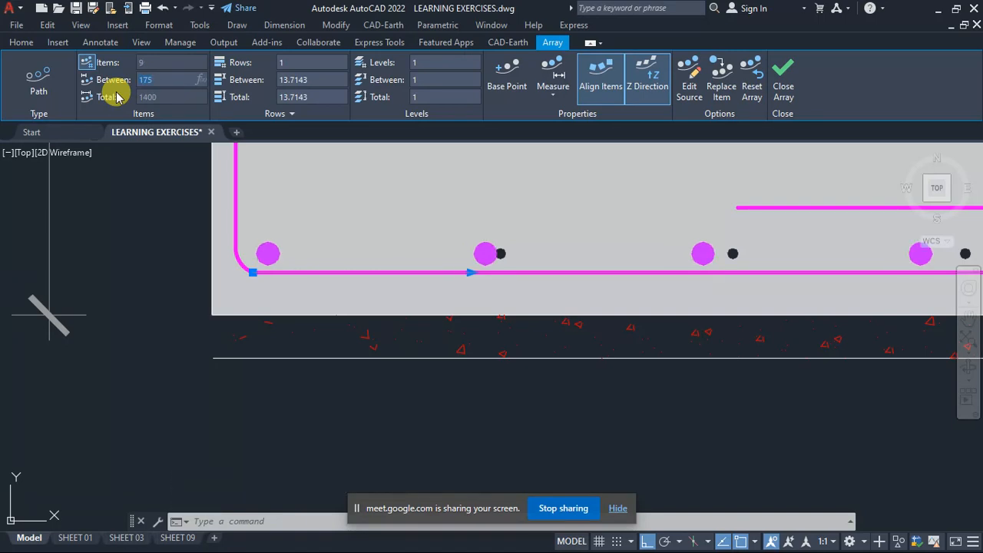
pyautogui.scroll(3, 441, 366)
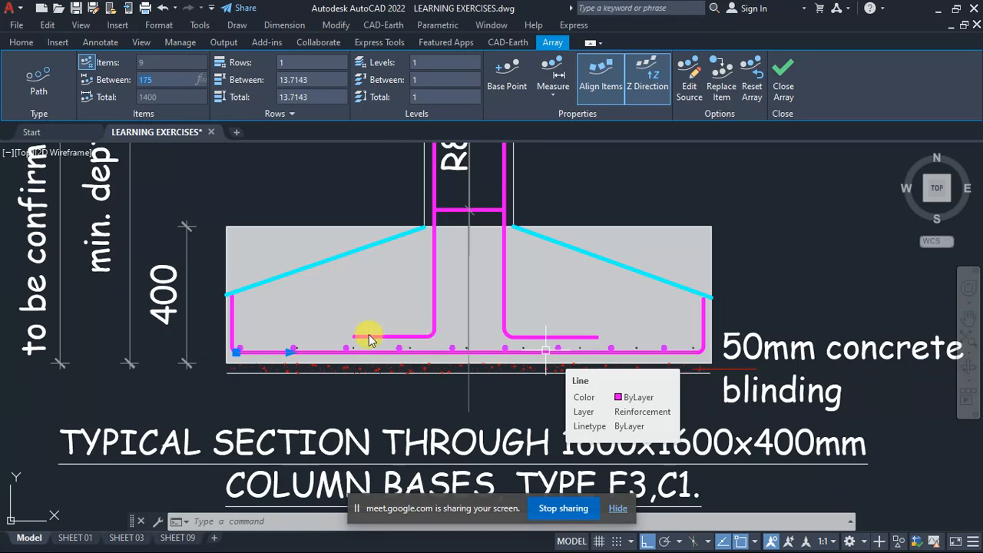
pyautogui.press('Escape')
pyautogui.press('Escape')
# - Examine the column reinforcement in the F3 section, selecting the left column bar's vertical part and its horizontal foot above the bottom bars
pyautogui.scroll(-4, 383, 273)
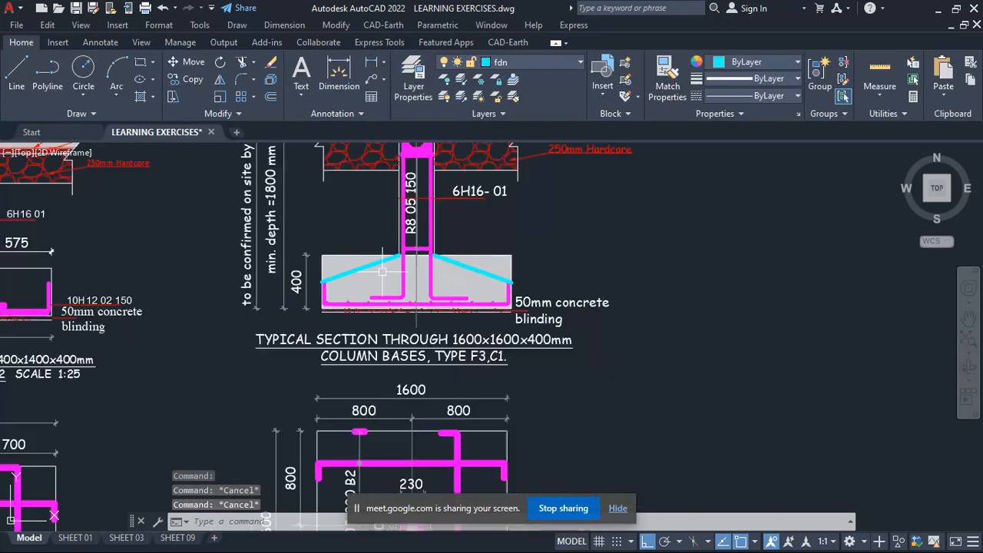
pyautogui.scroll(2, 438, 232)
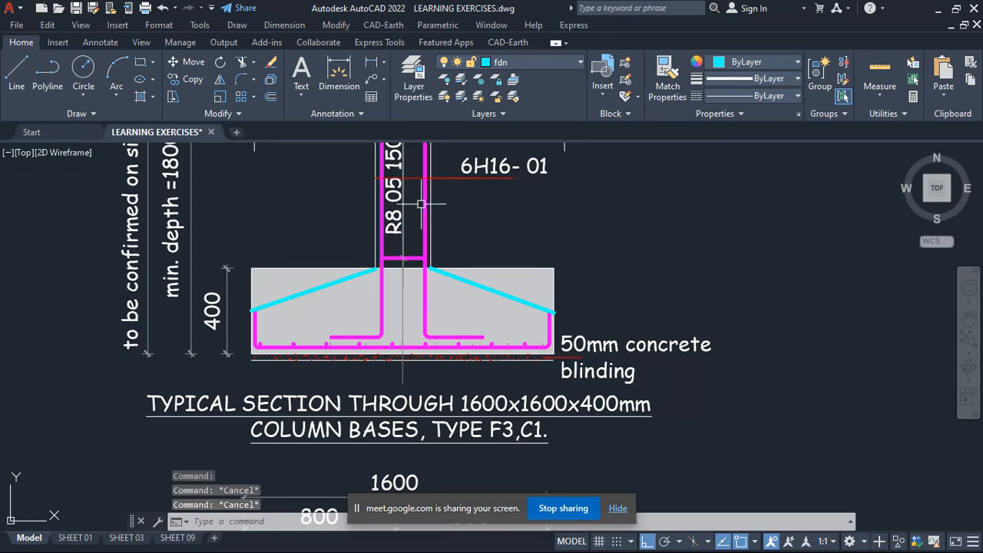
pyautogui.scroll(-2, 421, 203)
pyautogui.scroll(3, 400, 231)
pyautogui.scroll(-2, 385, 307)
pyautogui.scroll(1, 360, 336)
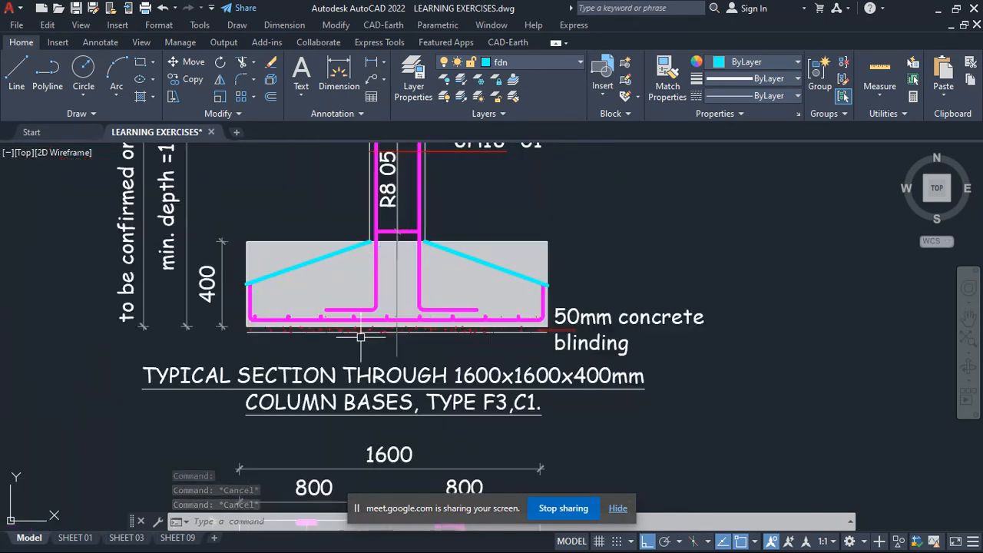
pyautogui.scroll(4, 361, 337)
pyautogui.click(412, 251)
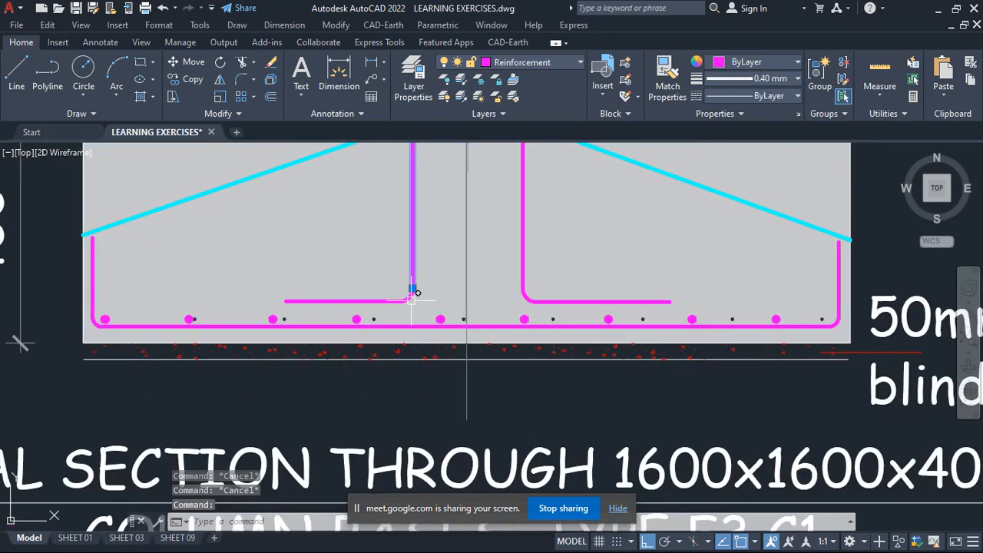
pyautogui.click(365, 301)
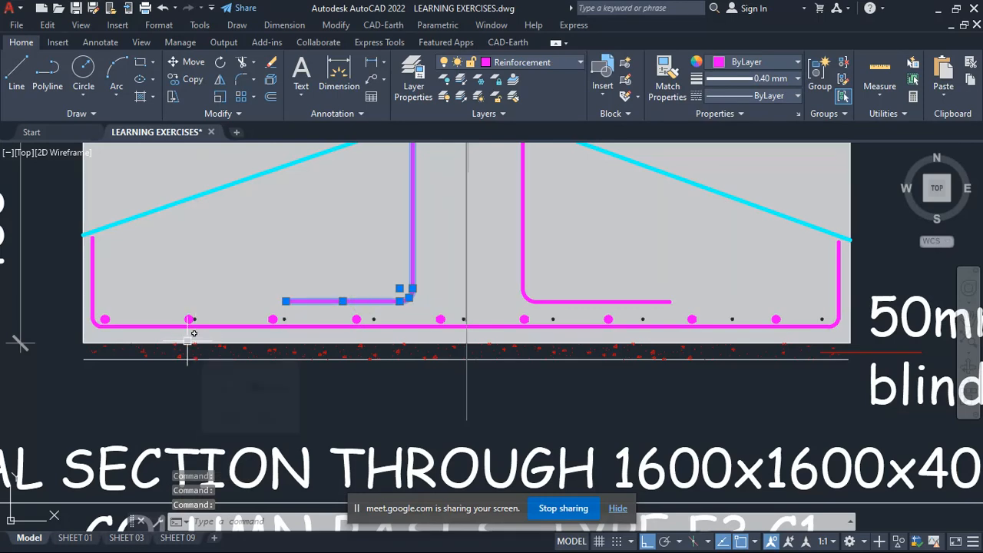
pyautogui.scroll(-2, 263, 323)
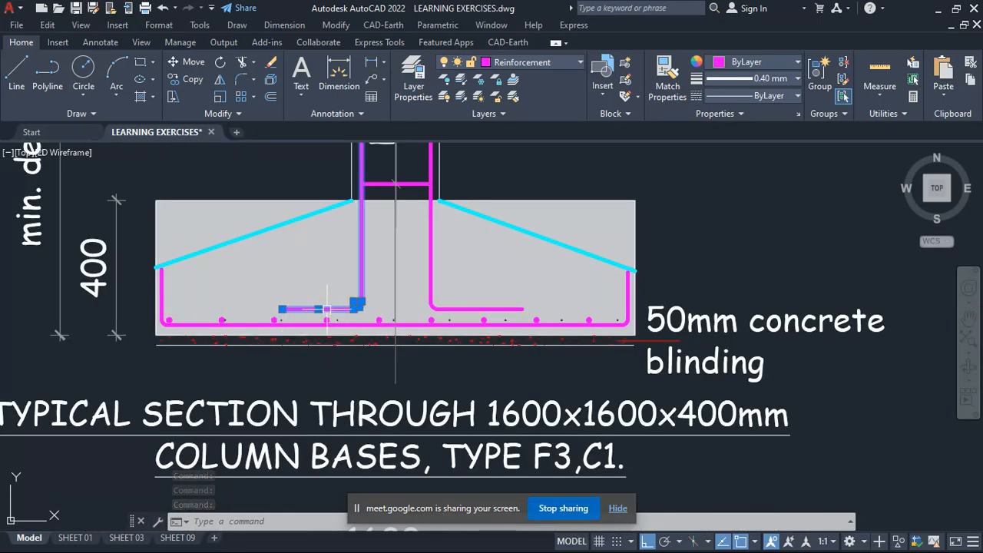
pyautogui.scroll(4, 326, 310)
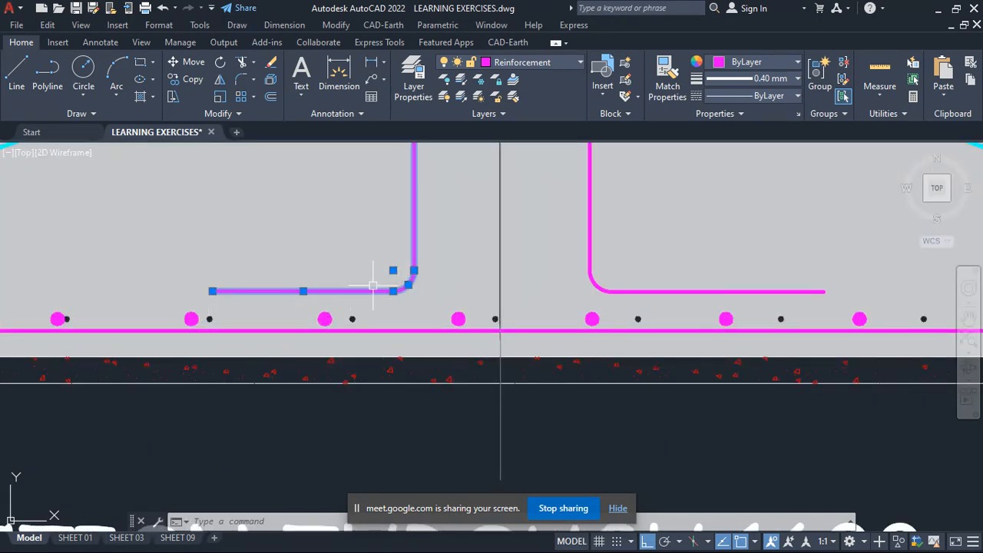
# - Examine how the selected left column bar's foot sits above the bottom bars in the F3 section, compared with the plan below
pyautogui.scroll(-4, 326, 323)
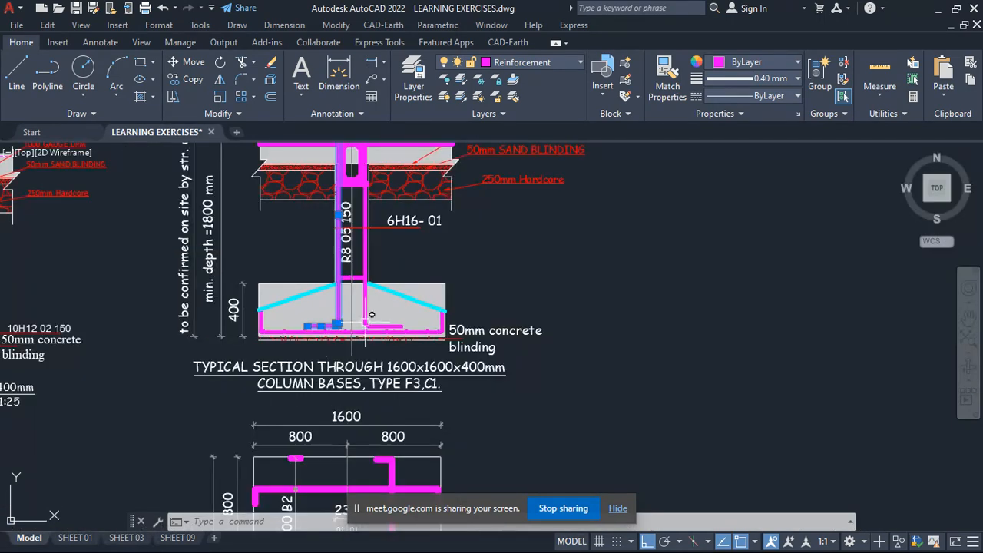
pyautogui.scroll(-2, 369, 281)
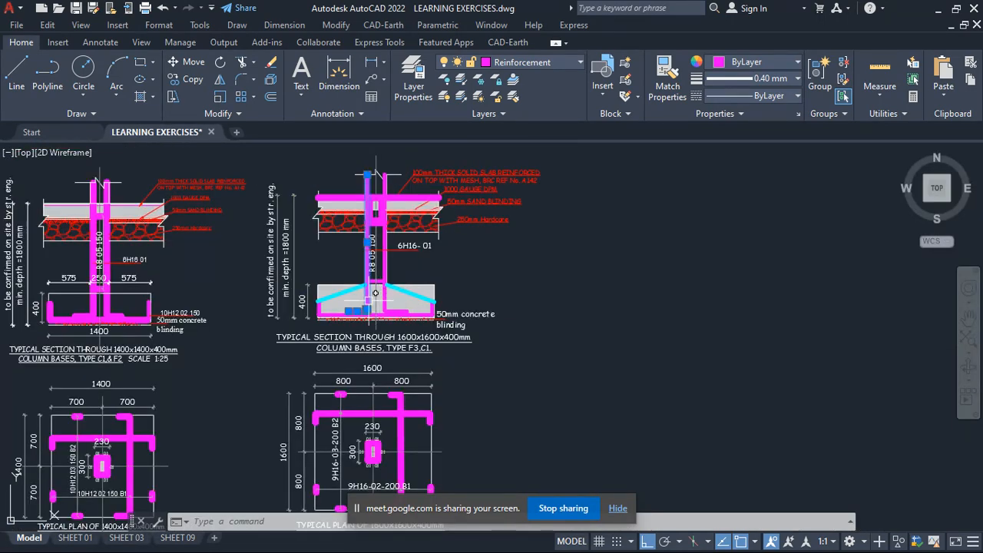
pyautogui.scroll(4, 369, 298)
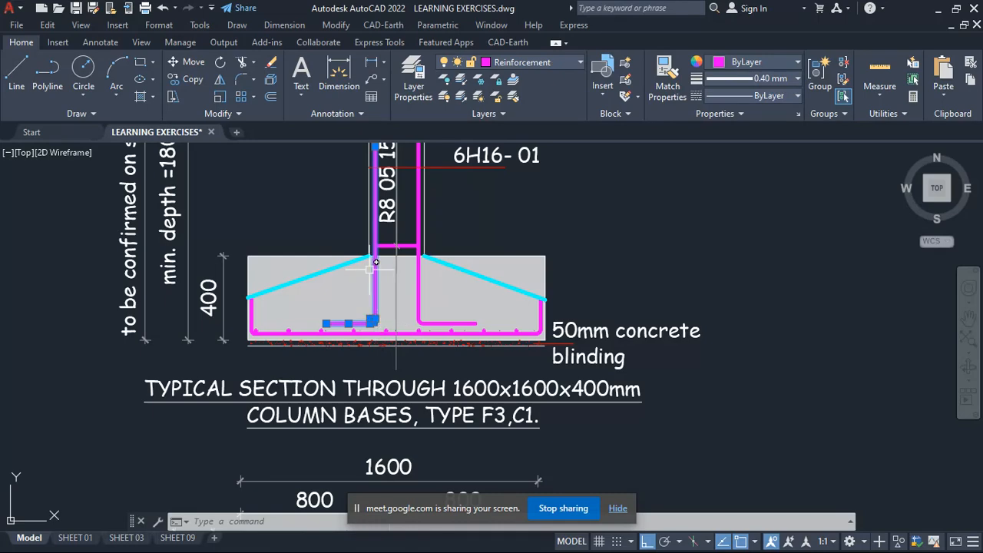
pyautogui.scroll(2, 373, 321)
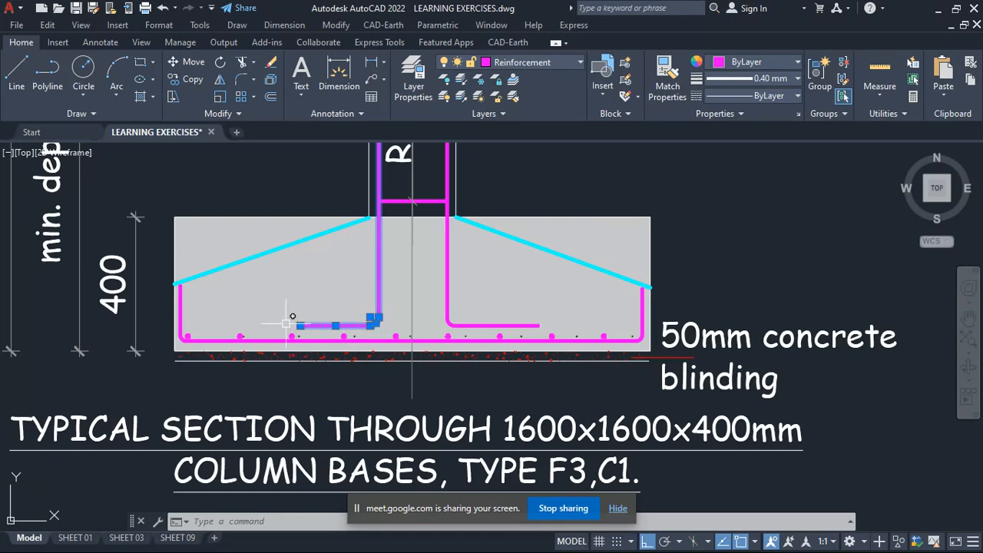
pyautogui.scroll(2, 306, 321)
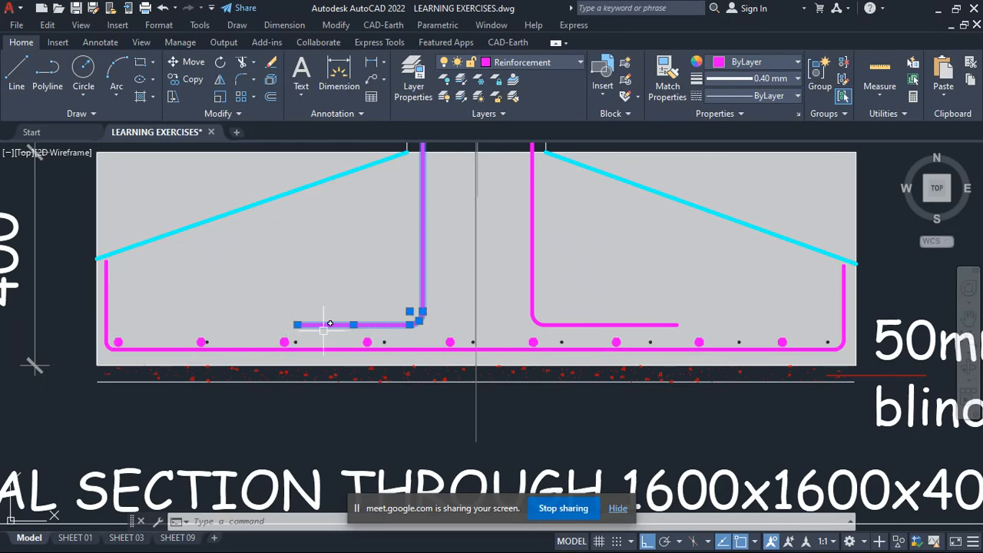
pyautogui.scroll(-4, 374, 324)
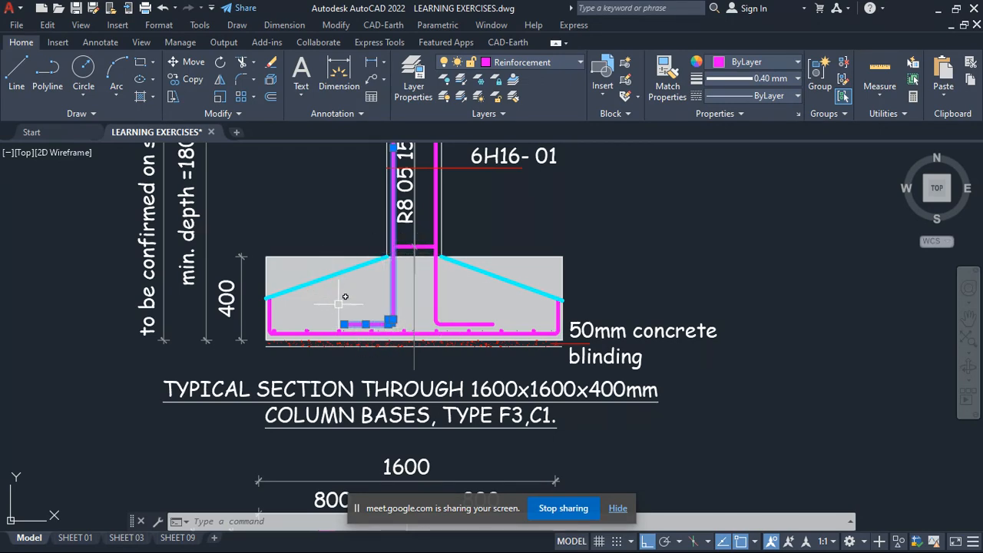
pyautogui.scroll(-5, 338, 304)
pyautogui.scroll(3, 379, 371)
pyautogui.scroll(-2, 388, 328)
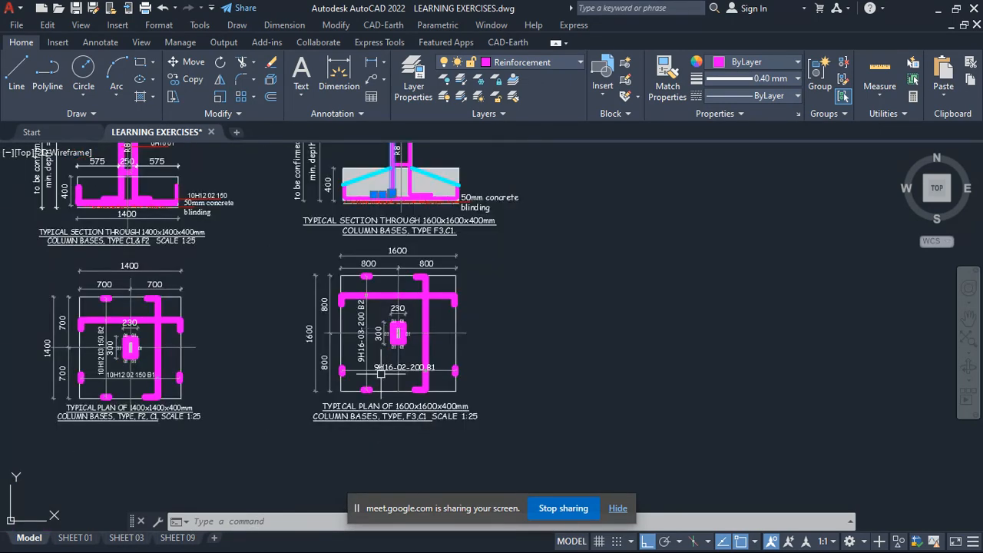
# - Clear the bar selection and draw a circle about 500 mm in radius centred on the column in the F3 plan
pyautogui.scroll(2, 381, 373)
pyautogui.press('Escape')
pyautogui.press('Escape')
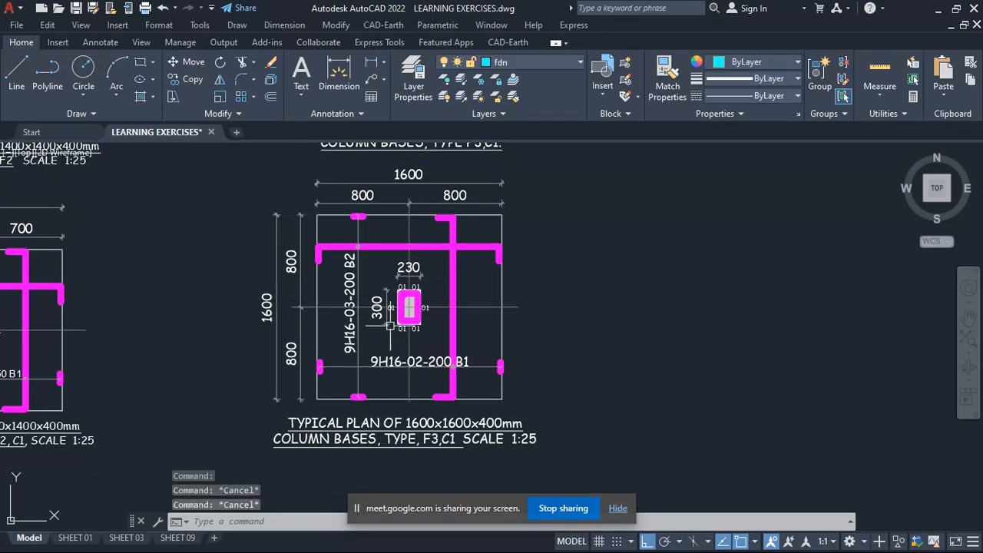
pyautogui.click(84, 69)
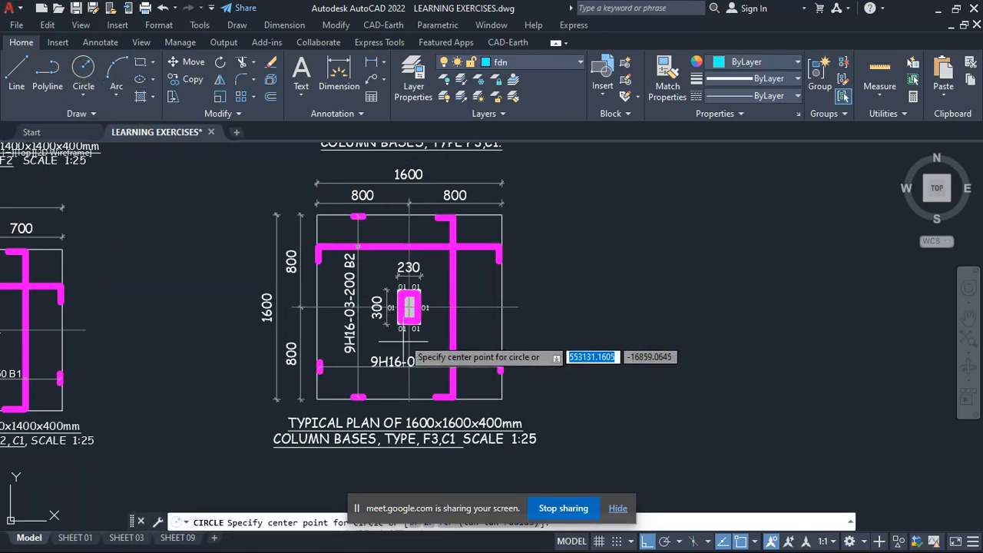
pyautogui.scroll(4, 405, 320)
pyautogui.click(419, 287)
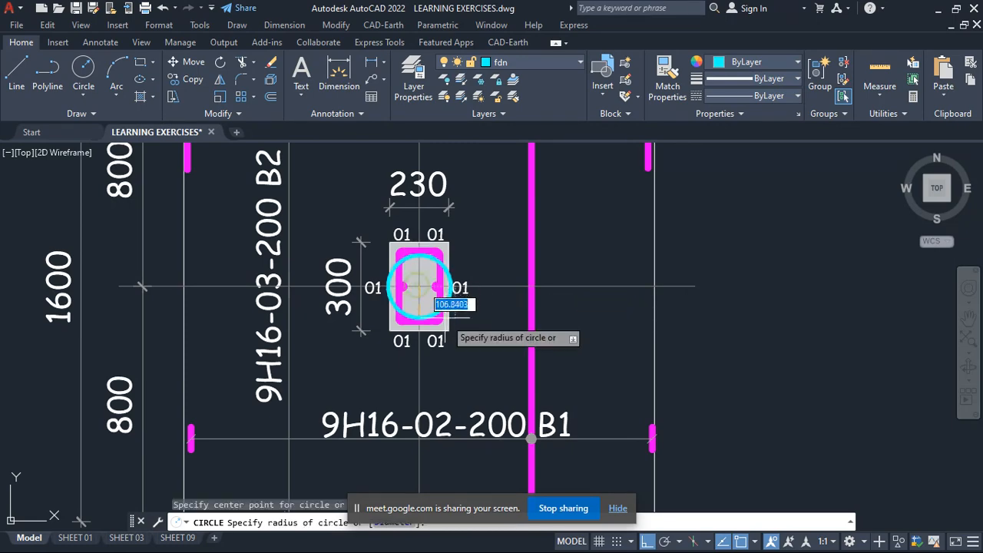
pyautogui.scroll(-4, 453, 327)
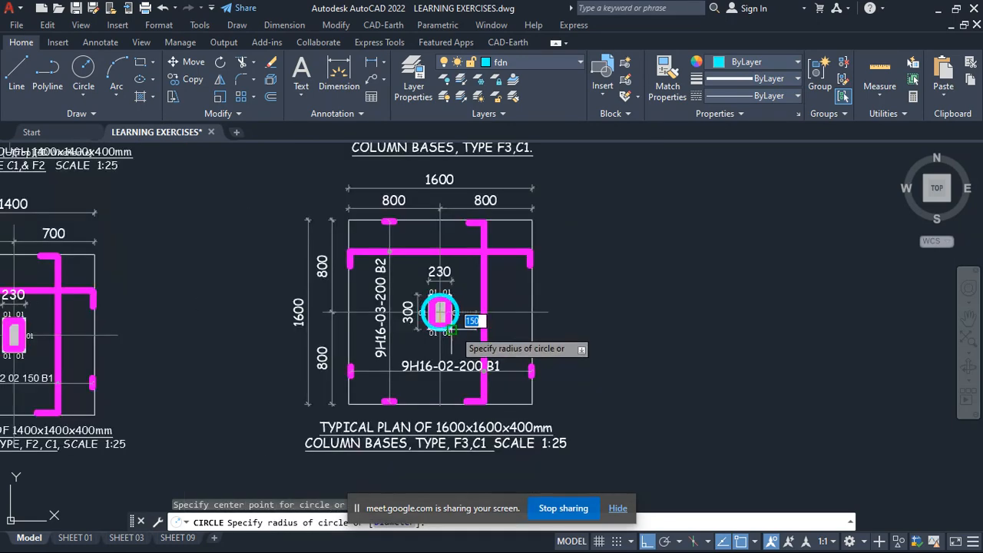
pyautogui.click(496, 332)
pyautogui.scroll(-4, 472, 300)
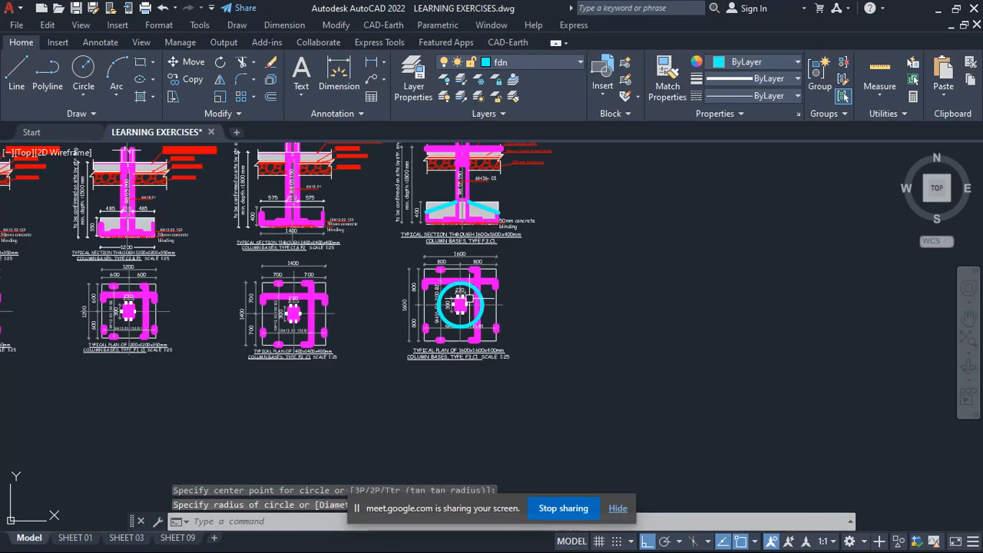
# - Erase the circle drawn around the column in the 1600x1600x400mm F3 plan
pyautogui.scroll(8, 488, 275)
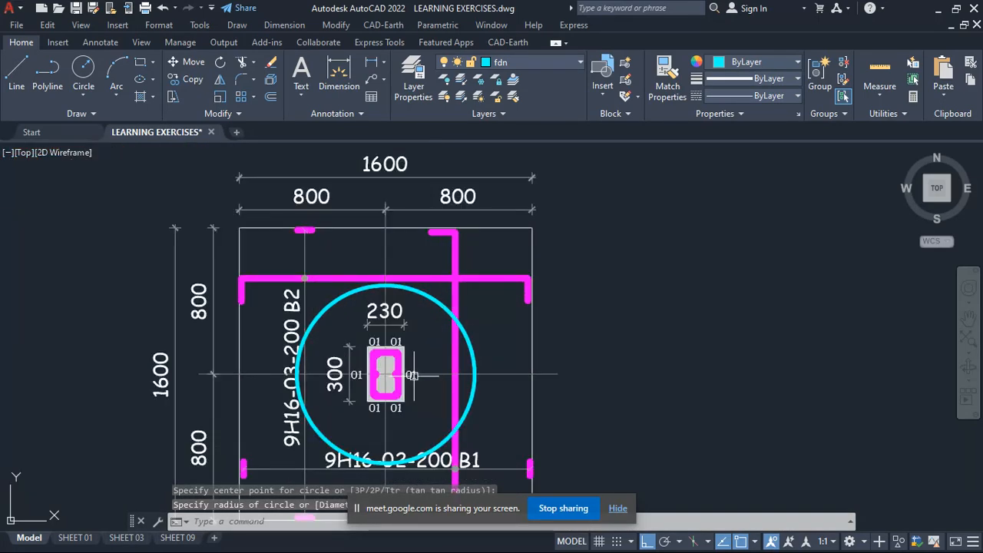
pyautogui.scroll(-5, 469, 264)
pyautogui.scroll(3, 417, 297)
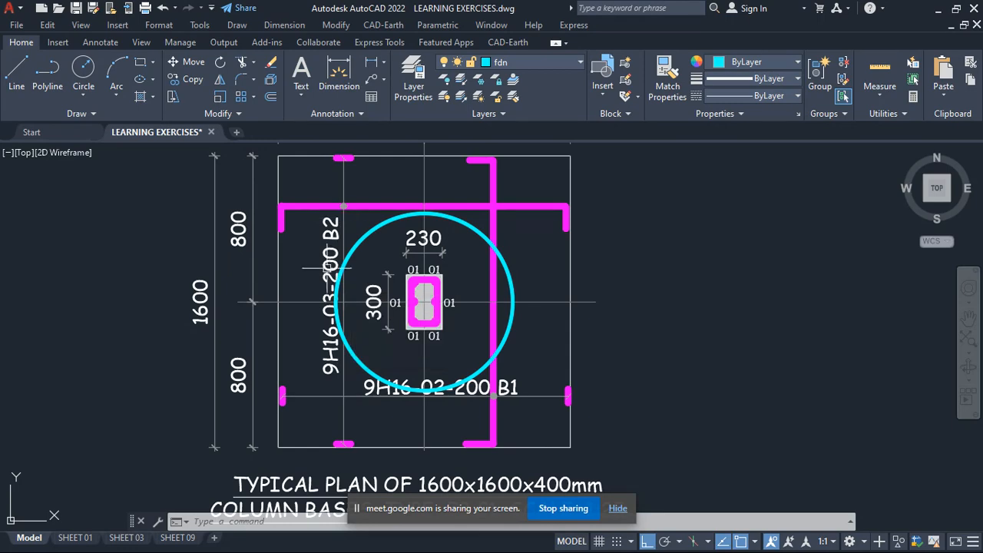
pyautogui.scroll(-4, 368, 277)
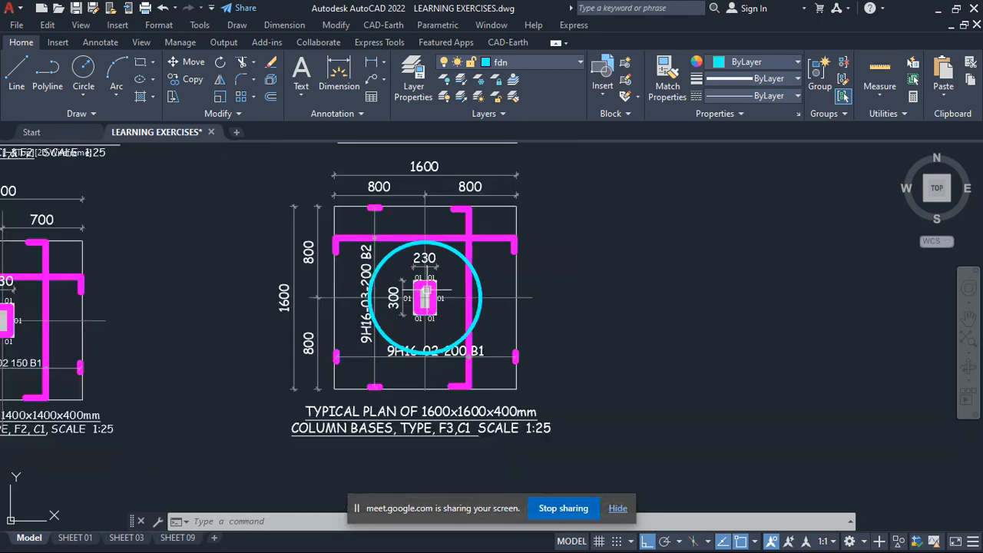
pyautogui.scroll(4, 423, 262)
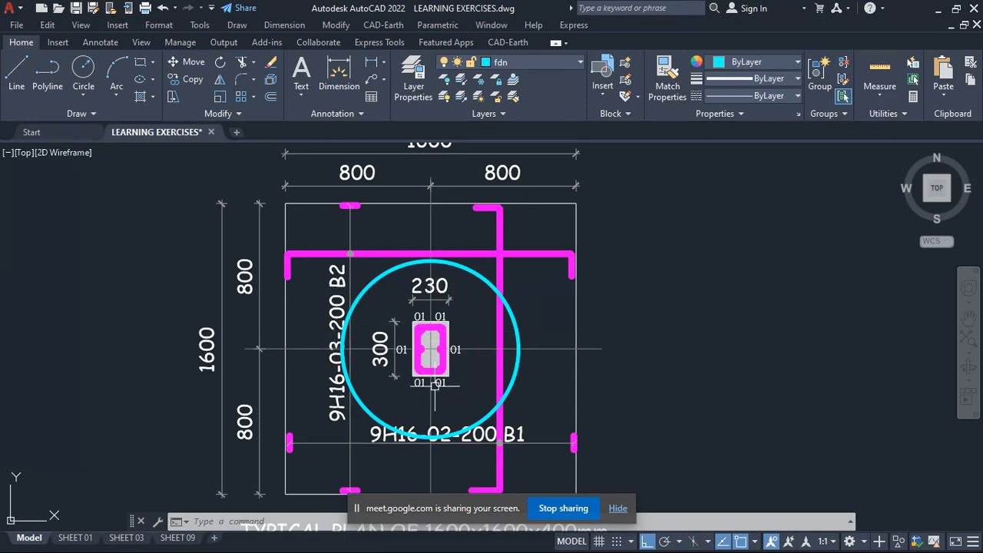
pyautogui.scroll(-4, 453, 328)
pyautogui.scroll(4, 459, 311)
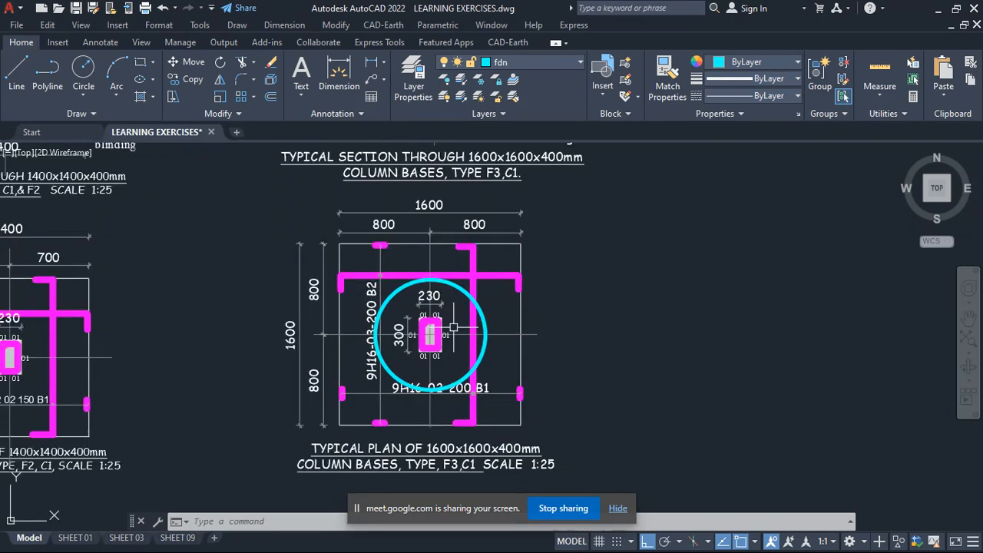
pyautogui.click(469, 269)
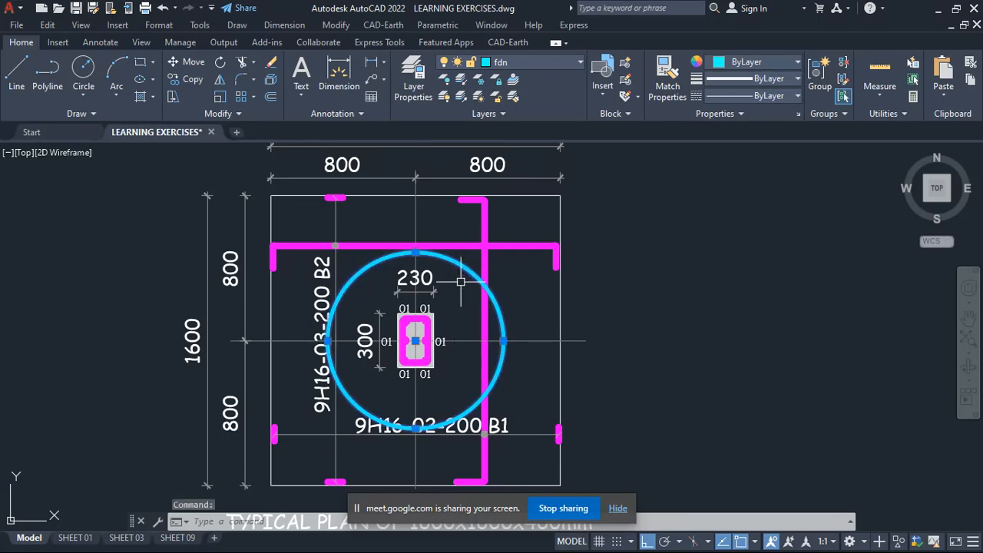
pyautogui.press('Delete')
# - Examine the bottom bar labels and the title of the 1600x1600x400mm column base plan
pyautogui.scroll(-4, 461, 281)
pyautogui.scroll(2, 445, 417)
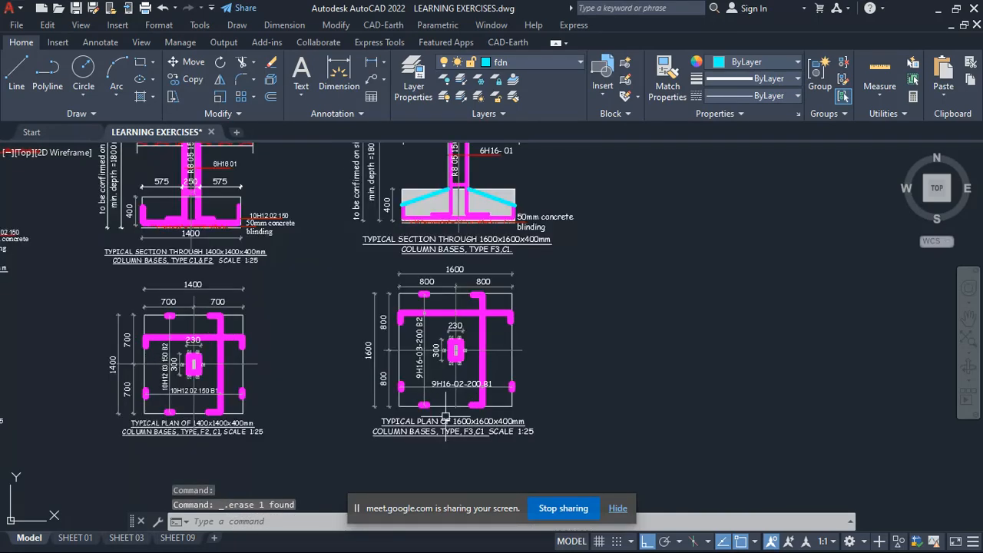
pyautogui.scroll(6, 450, 415)
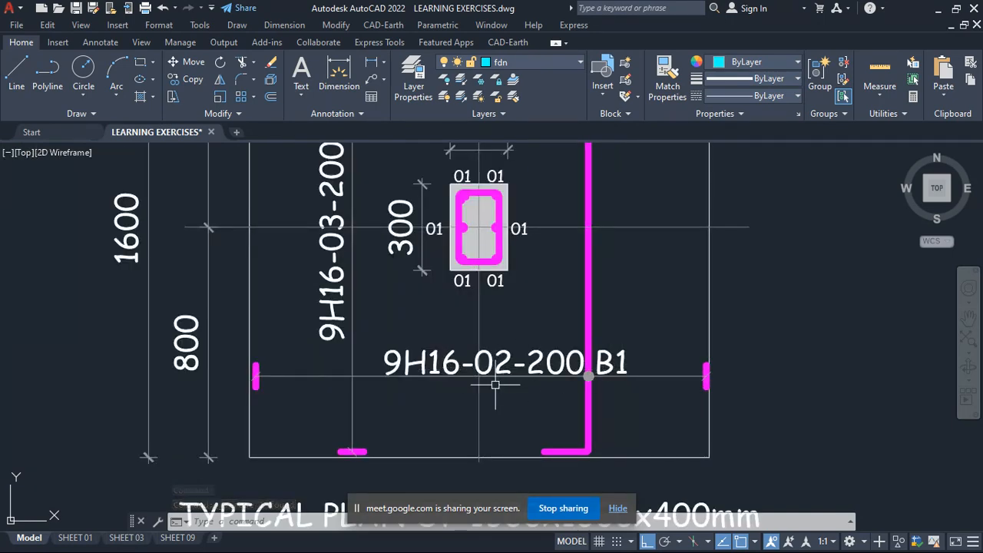
pyautogui.scroll(-4, 311, 378)
pyautogui.scroll(-2, 338, 409)
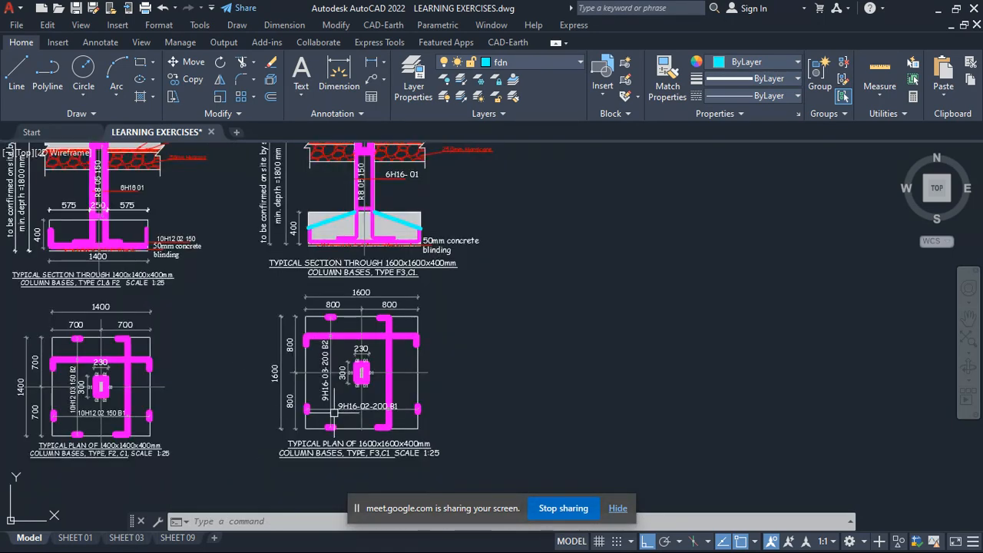
pyautogui.scroll(2, 307, 319)
pyautogui.scroll(-3, 383, 325)
pyautogui.scroll(7, 395, 358)
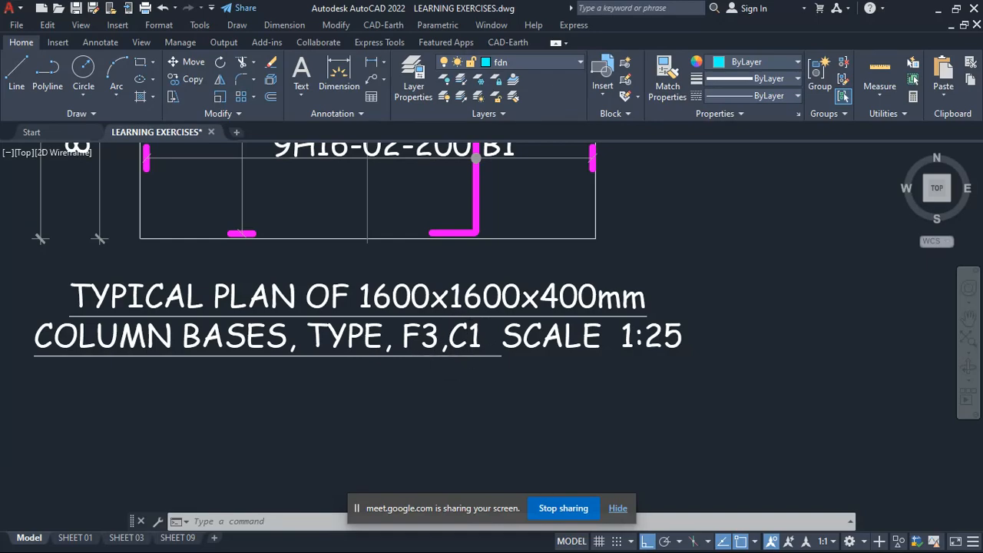
# - Examine the foundation layout plan to locate the F2 and F3 bases under the C1 columns
pyautogui.scroll(-10, 463, 336)
pyautogui.scroll(6, 611, 399)
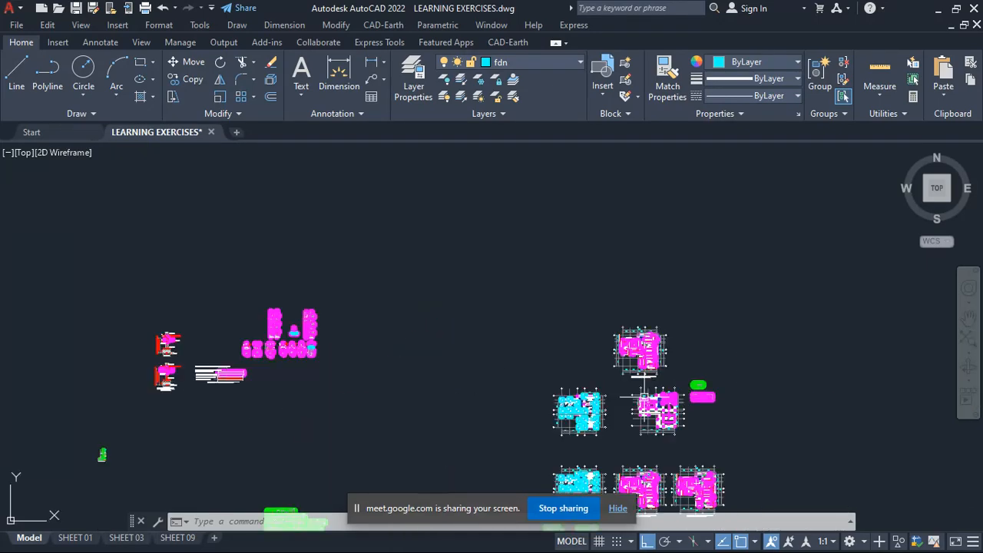
pyautogui.scroll(4, 344, 425)
pyautogui.scroll(2, 344, 425)
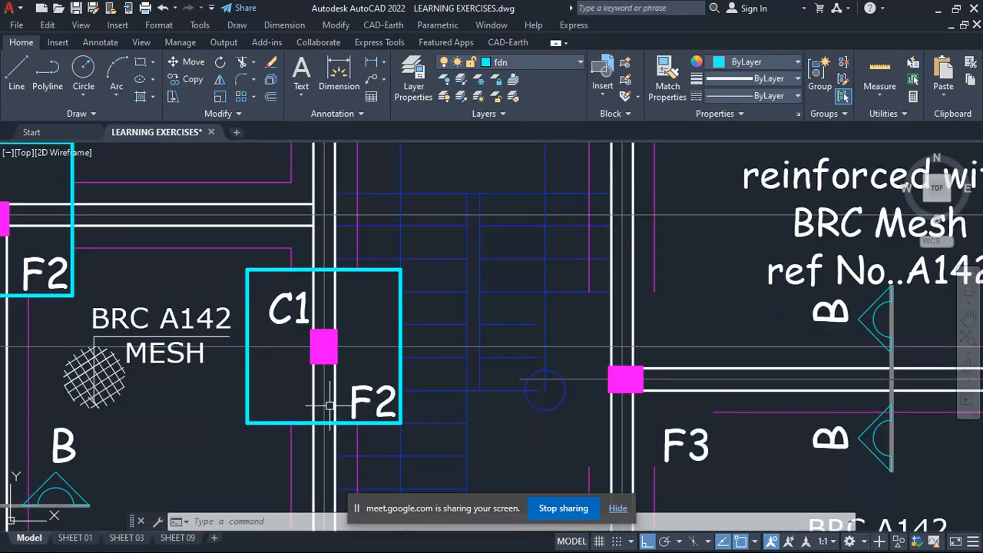
pyautogui.scroll(-7, 325, 402)
pyautogui.scroll(5, 388, 350)
pyautogui.scroll(-8, 388, 350)
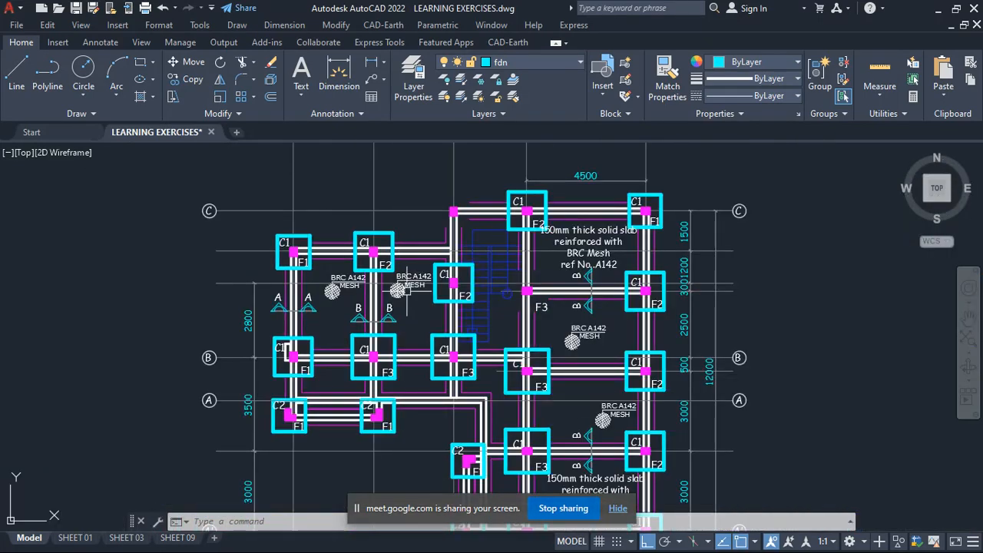
pyautogui.scroll(9, 580, 414)
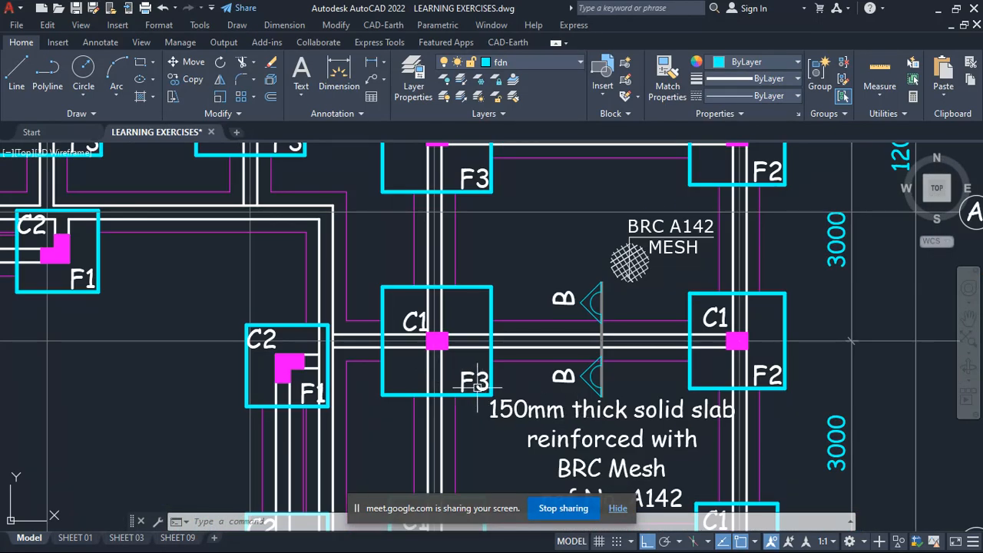
# - Select the F3 base outline beside the C2/F1 base and check its upper edge length with trial dimensions, cancelling each one
pyautogui.click(396, 286)
pyautogui.scroll(2, 399, 275)
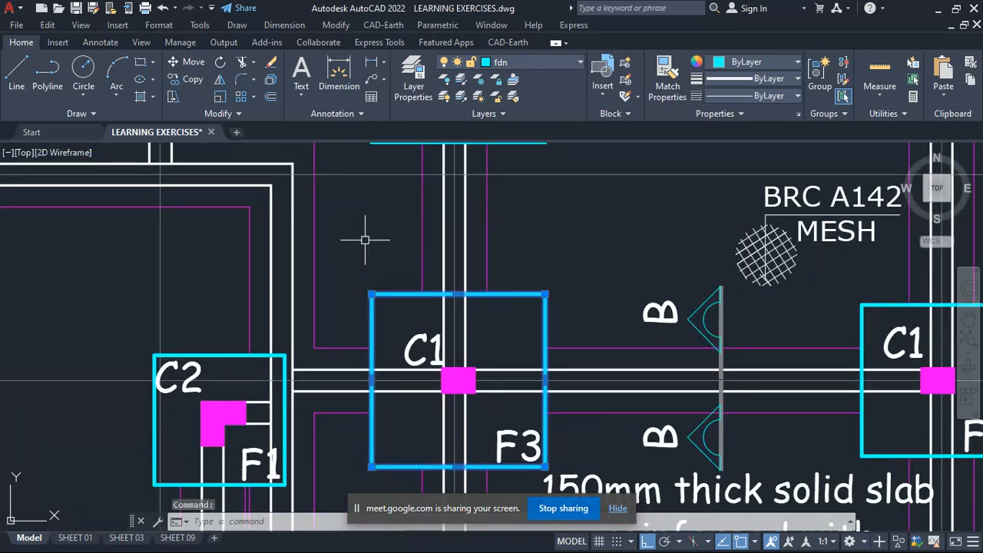
pyautogui.press('Escape')
pyautogui.click(338, 73)
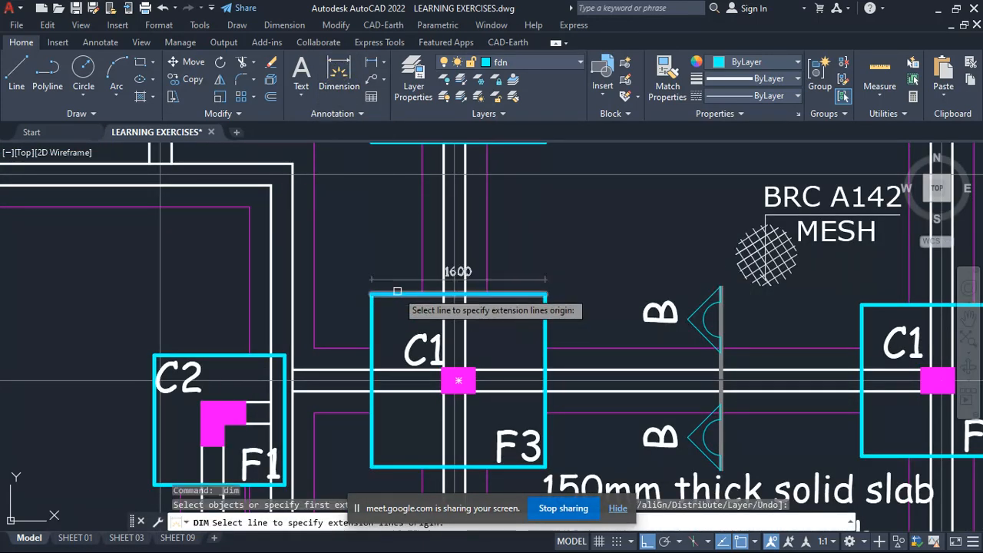
pyautogui.click(398, 292)
pyautogui.press('Escape')
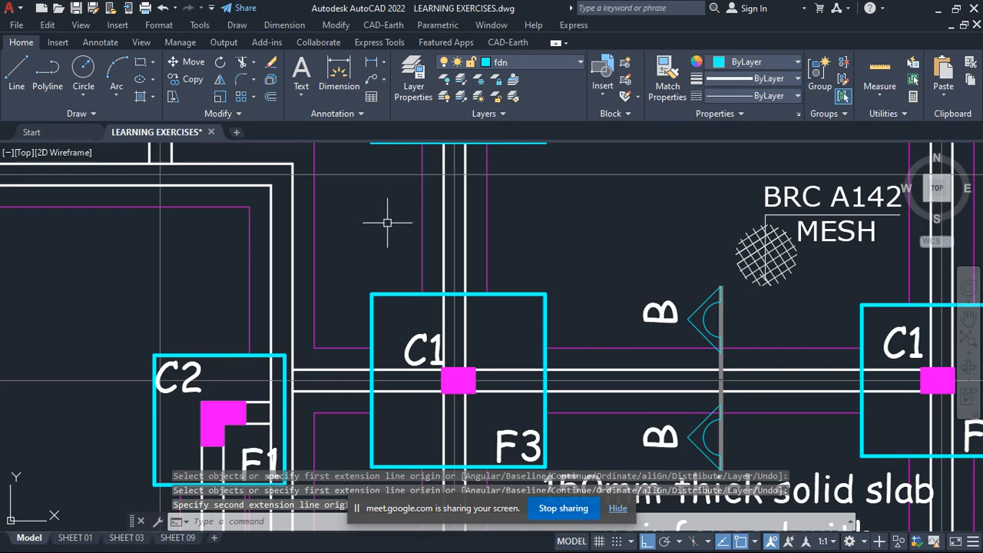
pyautogui.click(338, 69)
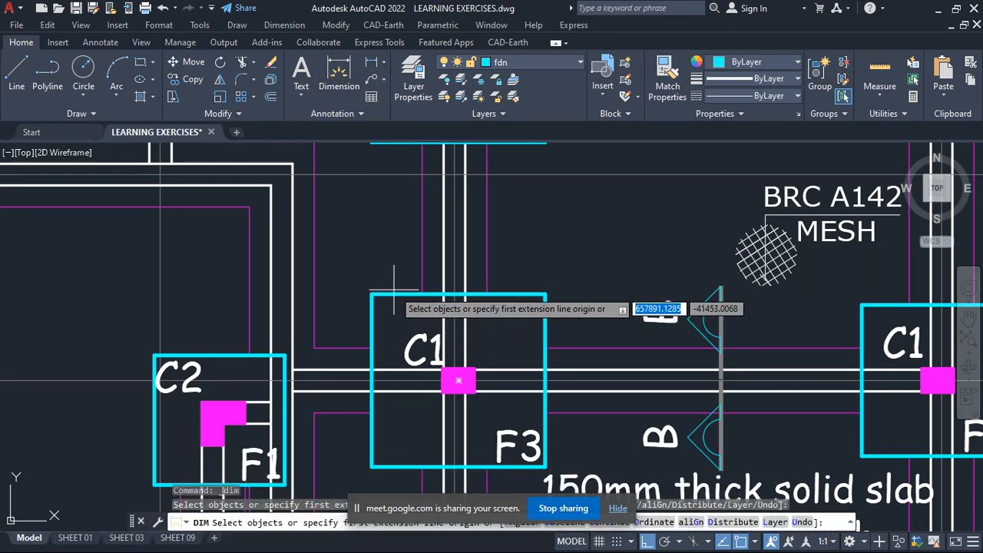
pyautogui.click(388, 295)
pyautogui.press('Escape')
pyautogui.scroll(-2, 535, 294)
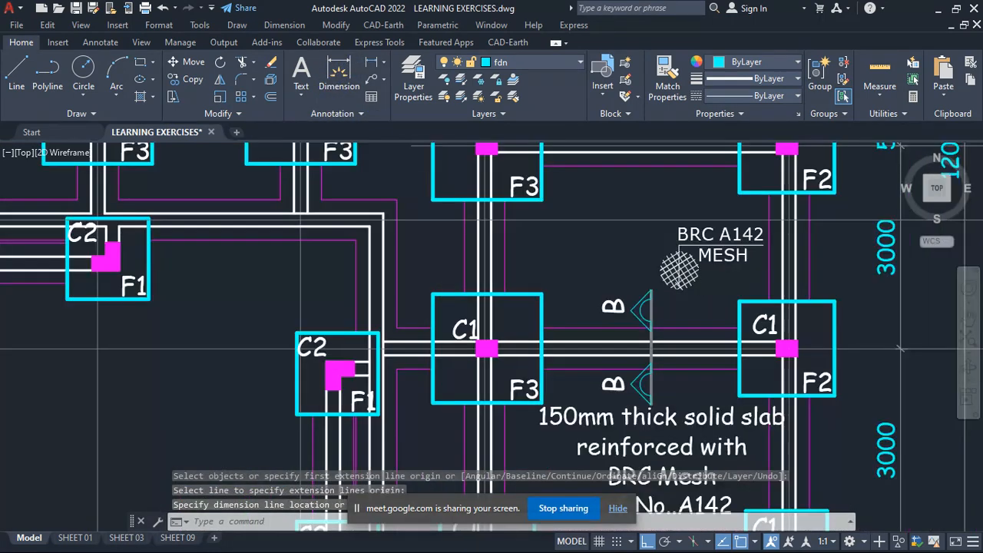
# - Return to the 1600x1600x400mm F3 plan and inspect its title and the bars in the column cross-section
pyautogui.scroll(-10, 567, 338)
pyautogui.scroll(12, 266, 294)
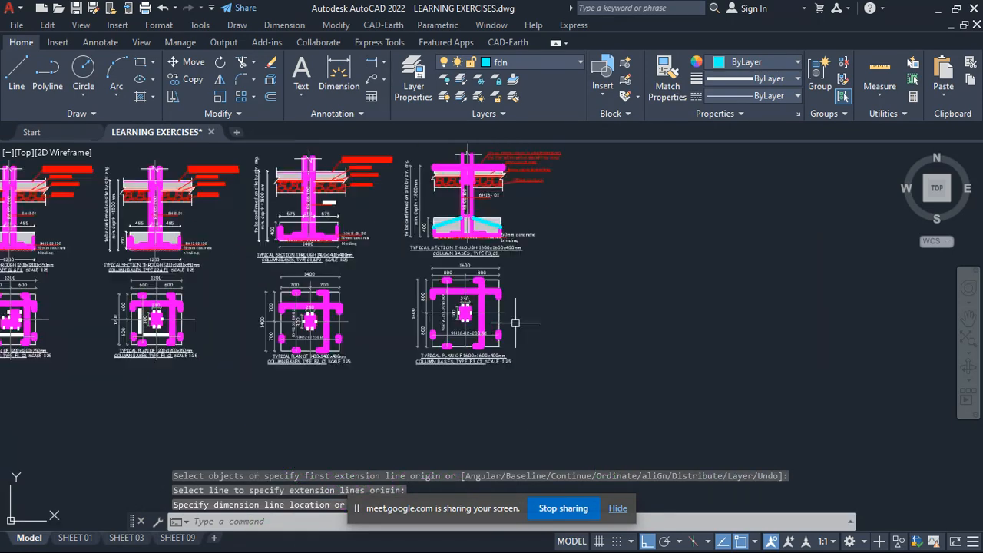
pyautogui.scroll(2, 439, 433)
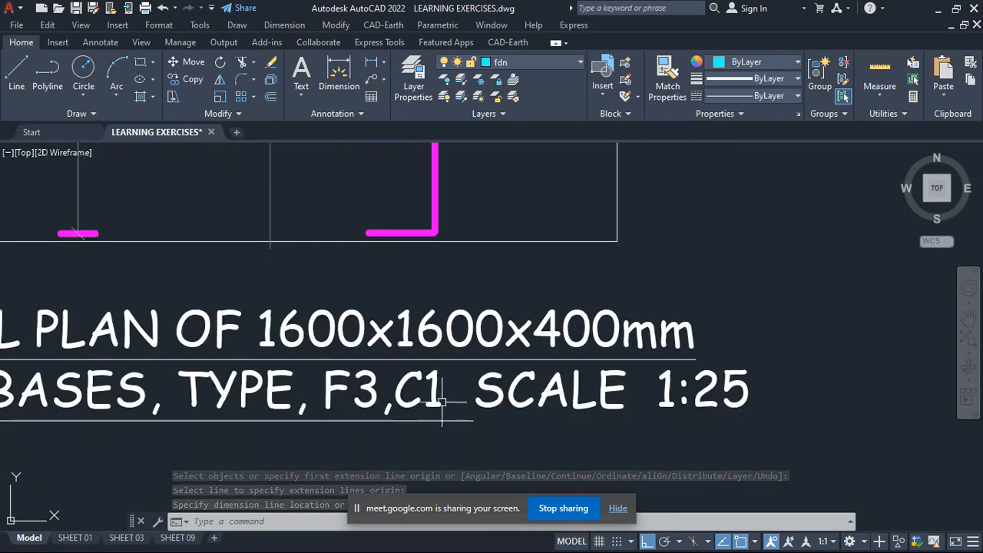
pyautogui.scroll(-5, 445, 388)
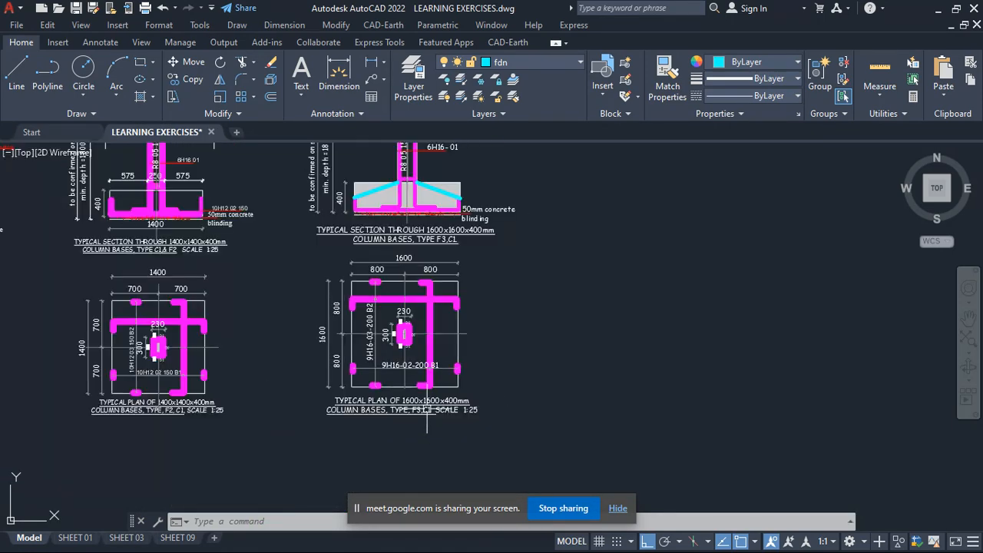
pyautogui.scroll(6, 411, 301)
pyautogui.scroll(3, 373, 454)
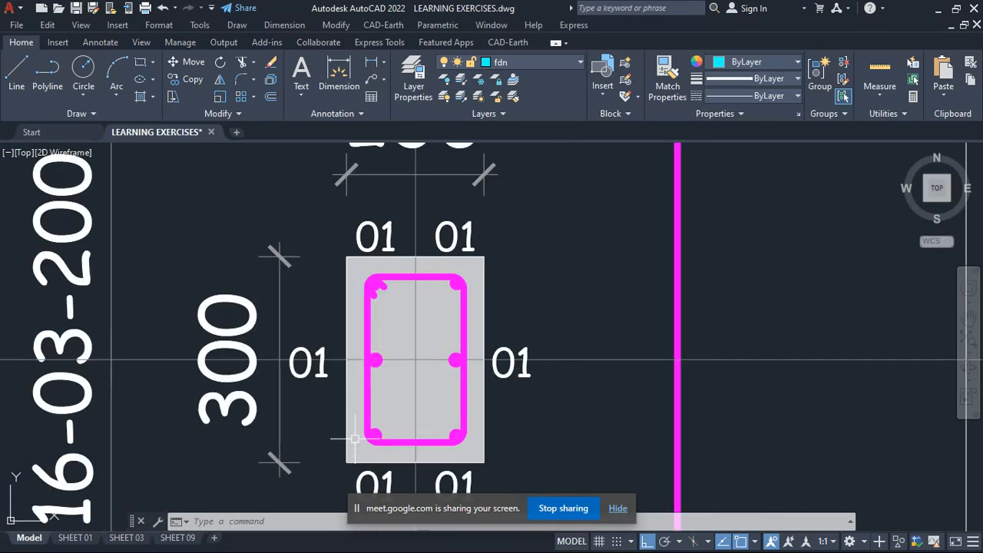
# - Examine the column bars in the F3 plan cross-section, then the column reinforcement and depth labels in the F3 section
pyautogui.scroll(-5, 365, 385)
pyautogui.scroll(3, 378, 396)
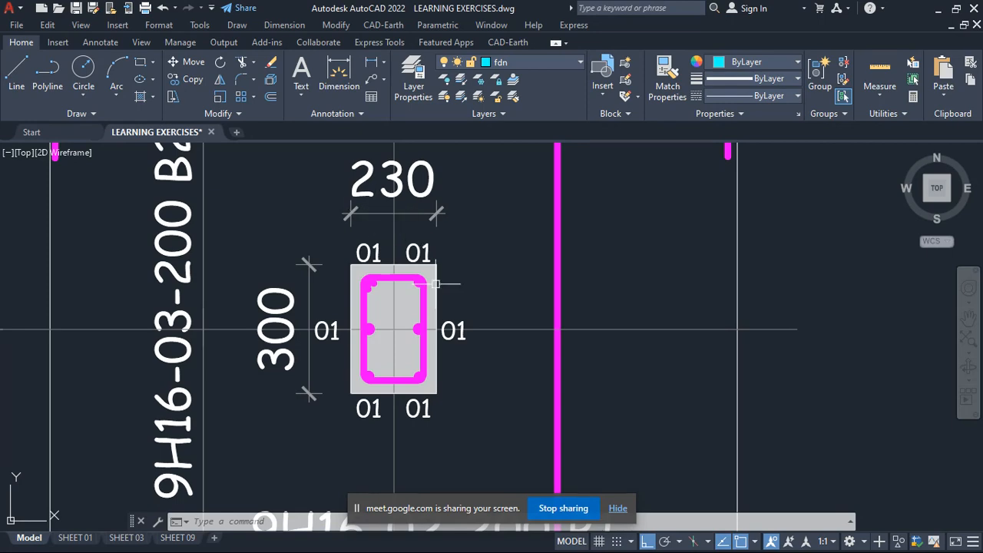
pyautogui.scroll(2, 334, 330)
pyautogui.scroll(-9, 338, 338)
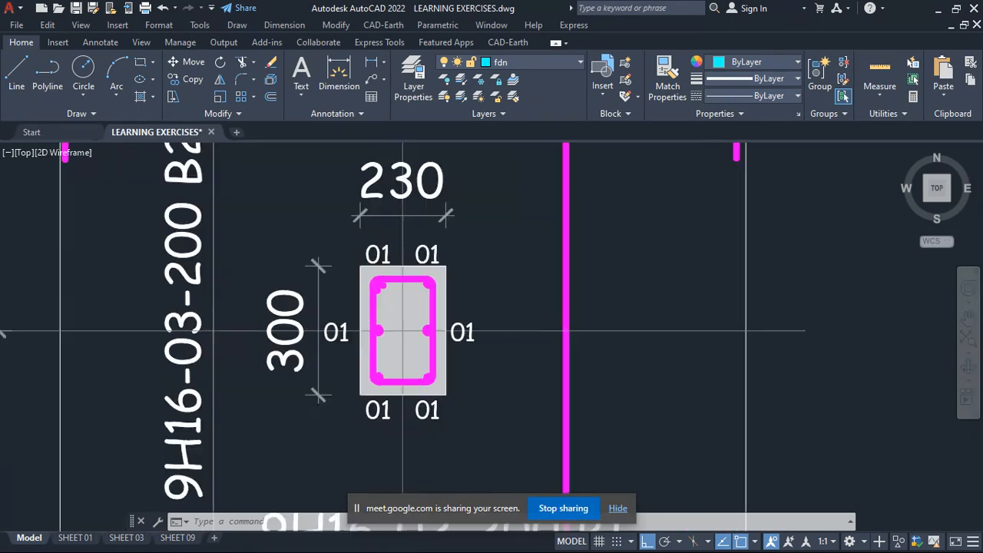
pyautogui.scroll(6, 359, 244)
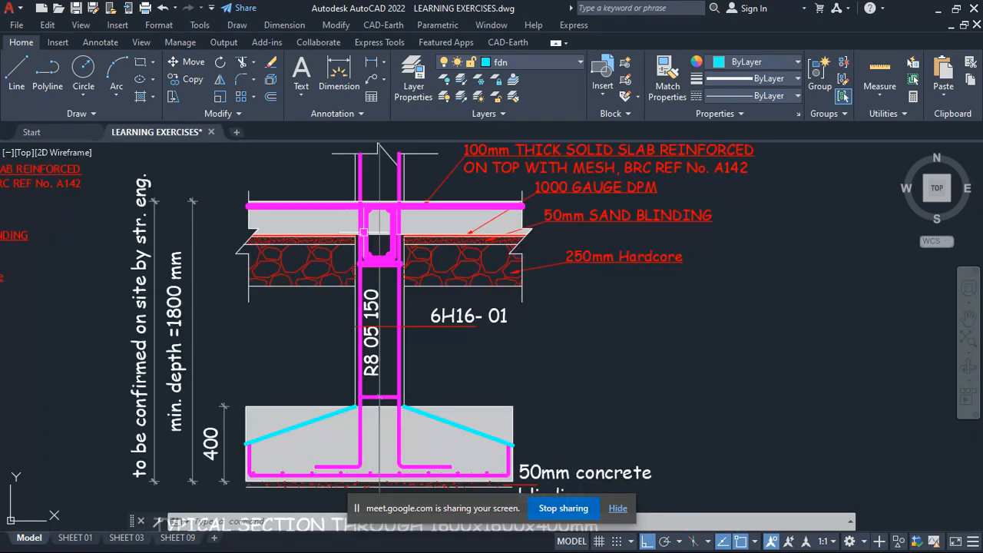
pyautogui.scroll(-2, 374, 298)
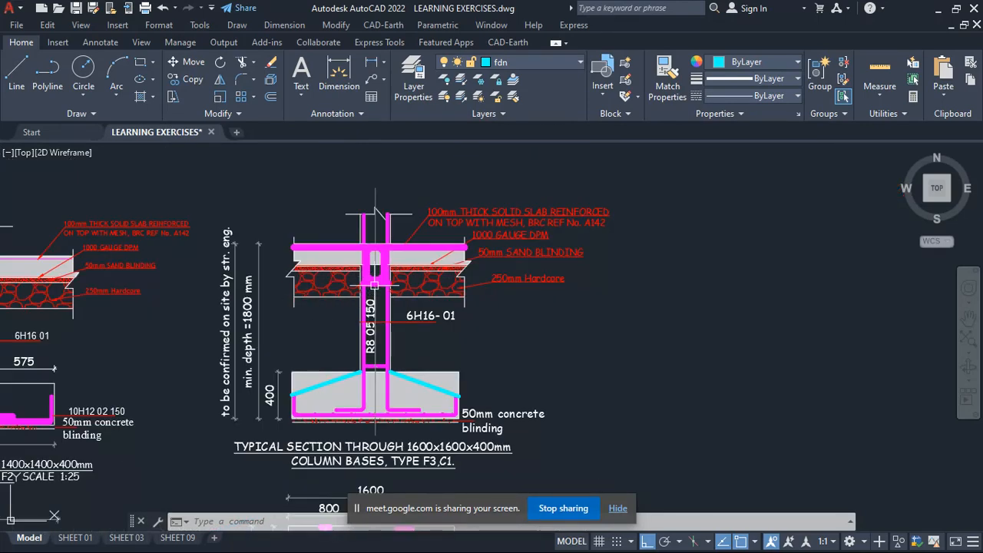
pyautogui.scroll(3, 375, 284)
pyautogui.scroll(-3, 369, 268)
pyautogui.scroll(3, 246, 311)
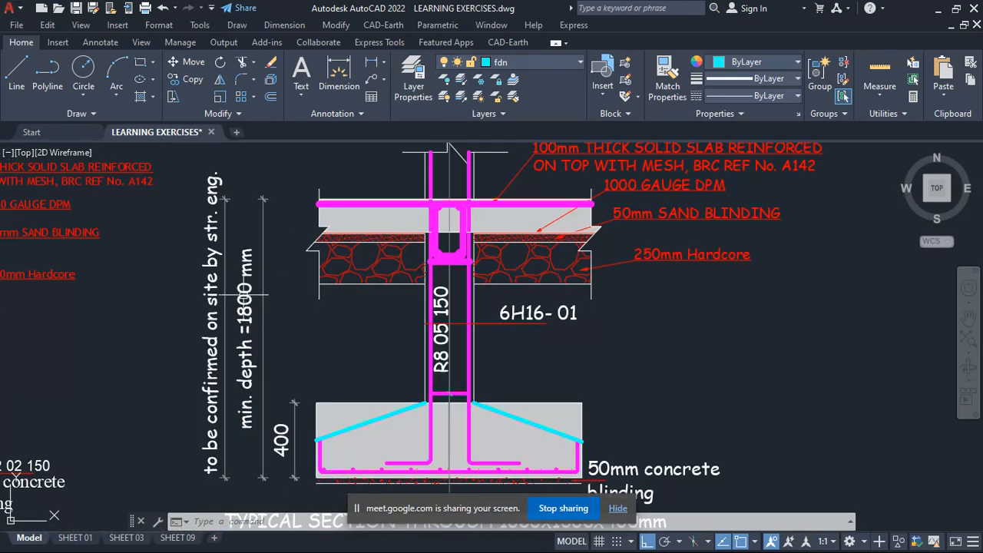
pyautogui.scroll(-3, 250, 225)
pyautogui.scroll(5, 239, 306)
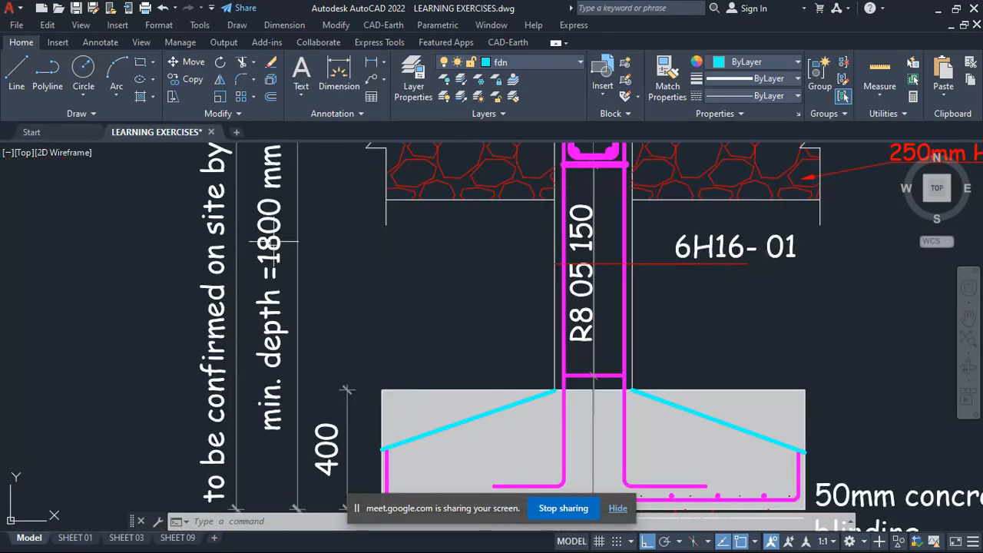
pyautogui.scroll(-2, 280, 264)
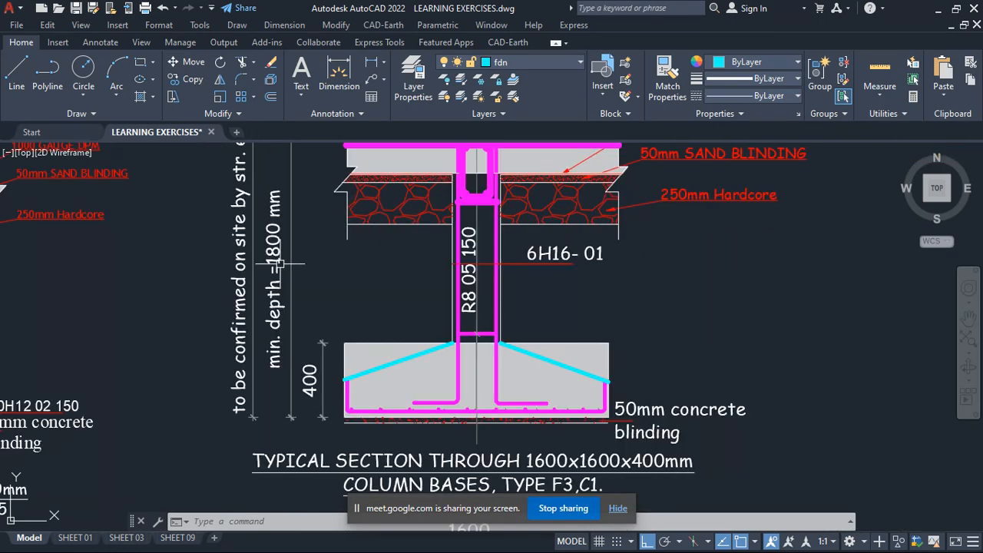
# - Open the minimum depth text beside the F3 section, close it without editing and review the foundation depth dimensions
pyautogui.click(278, 259)
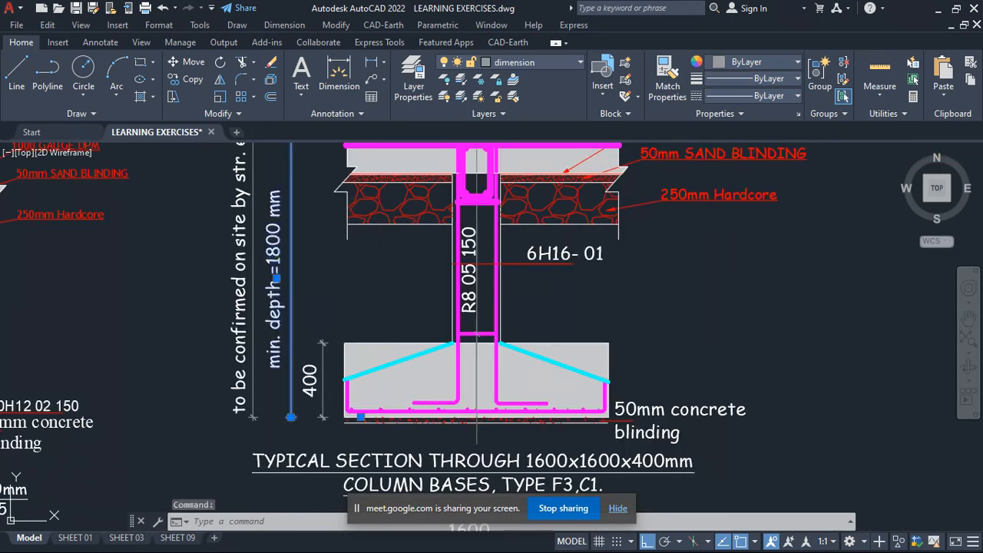
pyautogui.doubleClick(280, 260)
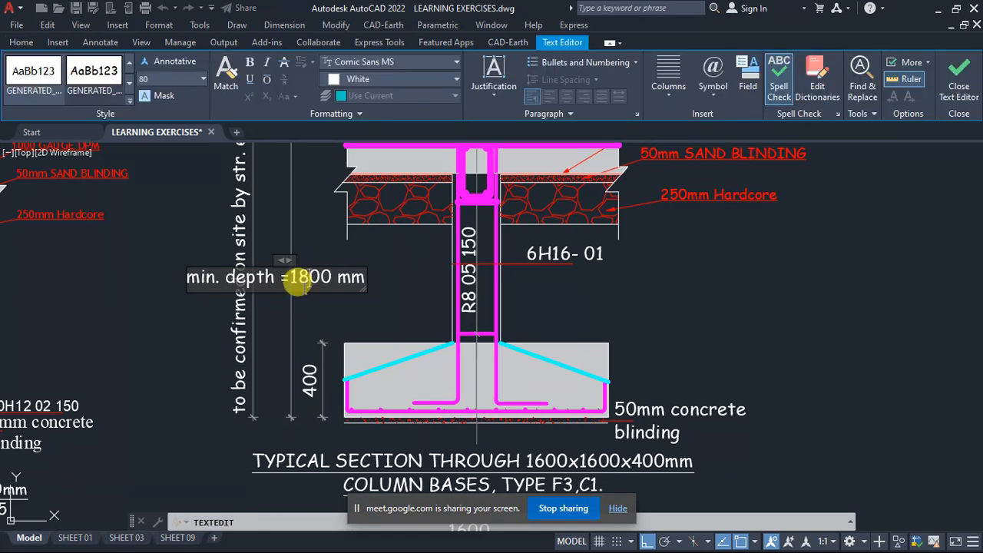
pyautogui.click(206, 316)
pyautogui.scroll(-3, 389, 275)
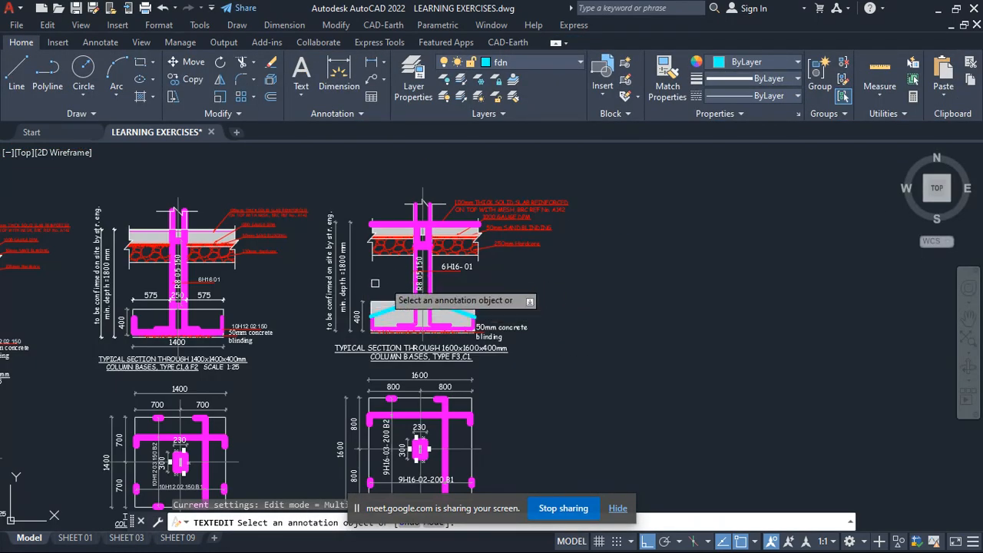
pyautogui.scroll(4, 328, 283)
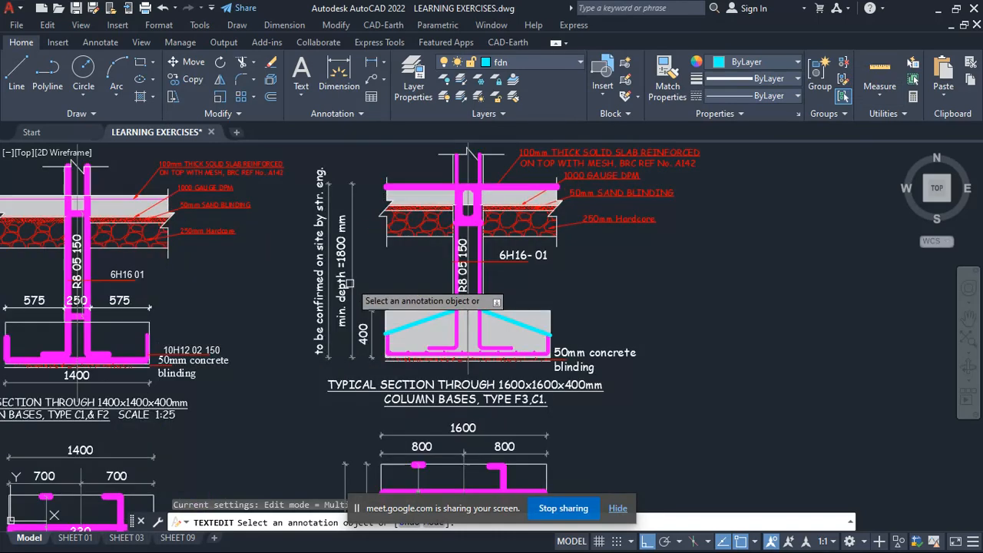
pyautogui.scroll(-3, 391, 285)
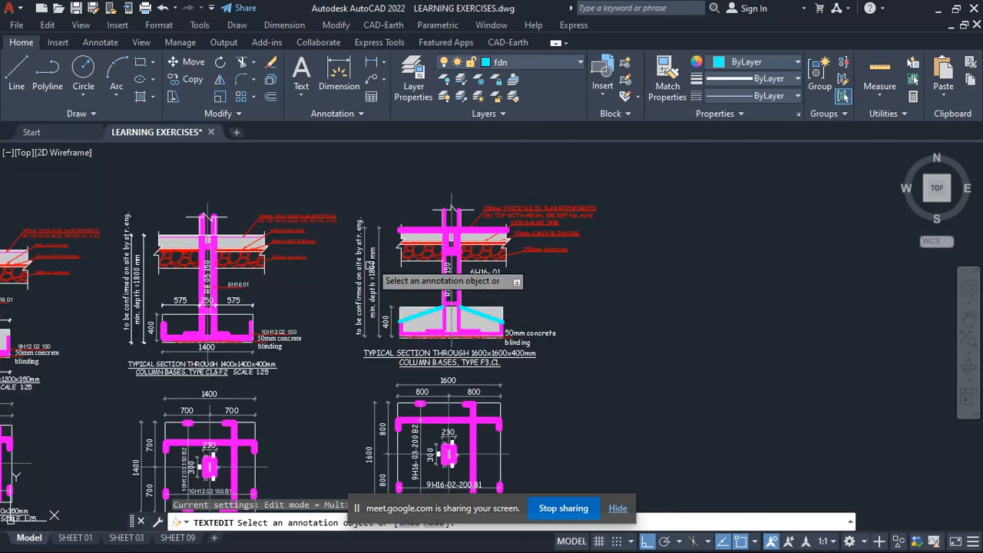
pyautogui.scroll(2, 380, 270)
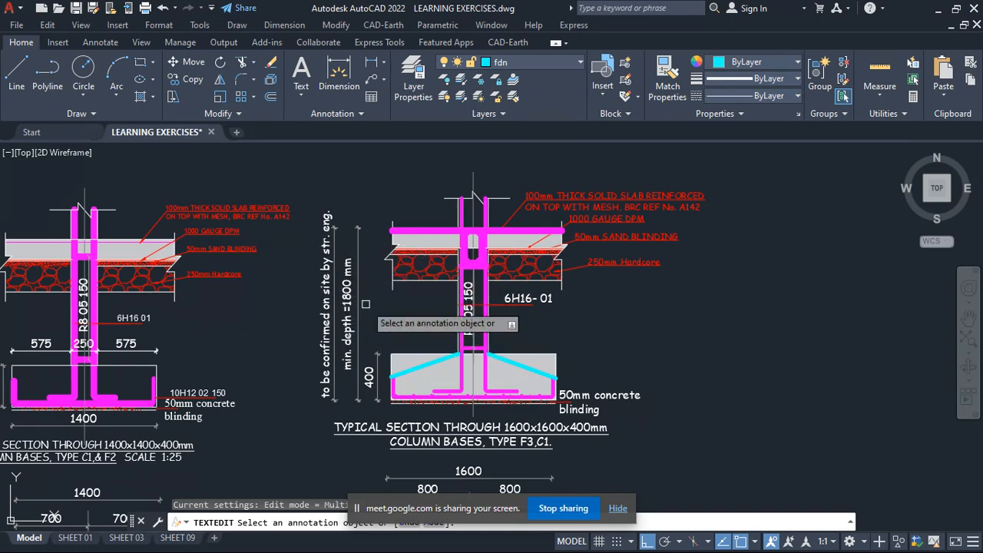
pyautogui.scroll(2, 315, 311)
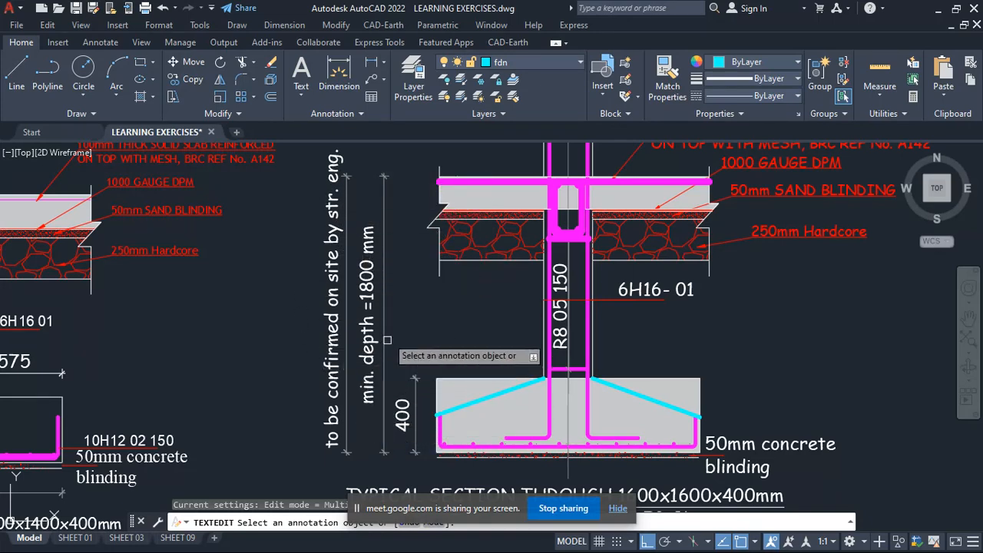
pyautogui.scroll(-5, 400, 339)
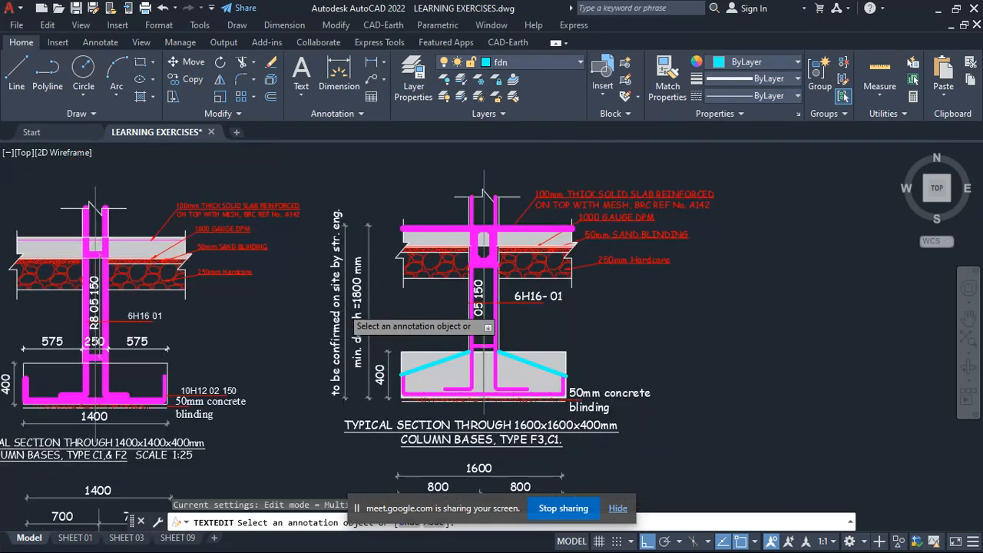
# - Examine the ground beam's stirrup and corner bars where the column meets the floor slab in the F3 section
pyautogui.scroll(3, 392, 336)
pyautogui.scroll(-4, 389, 334)
pyautogui.scroll(4, 515, 231)
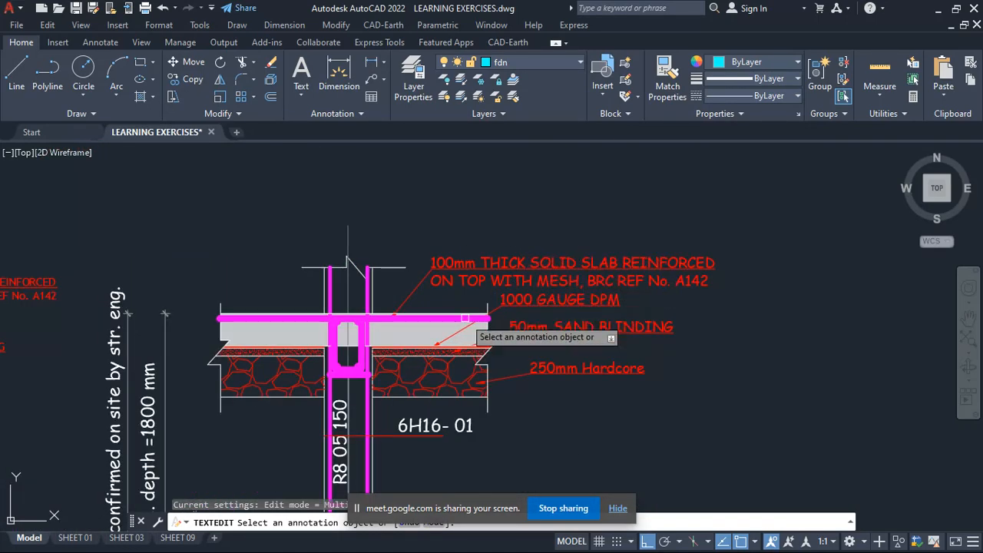
pyautogui.scroll(3, 346, 365)
pyautogui.scroll(1, 377, 262)
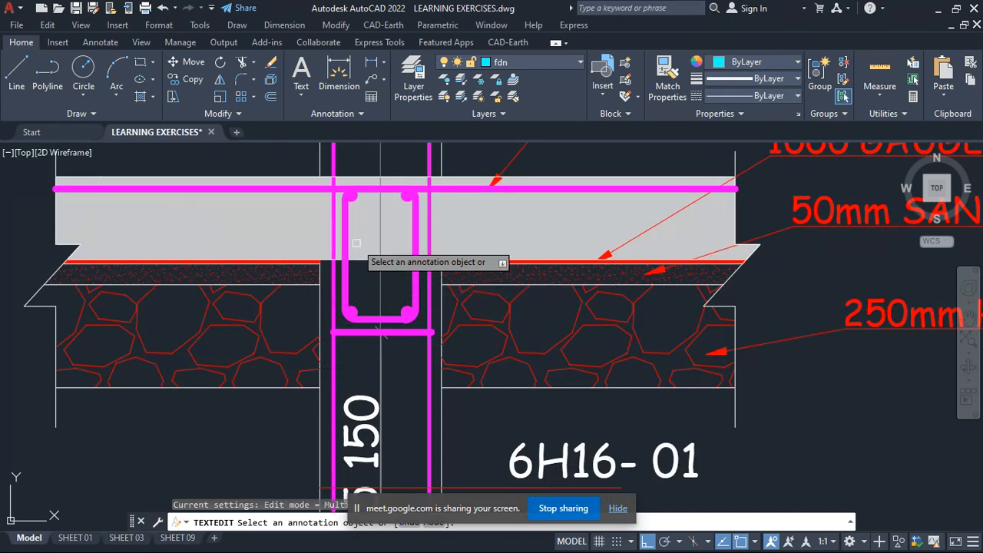
pyautogui.scroll(2, 357, 223)
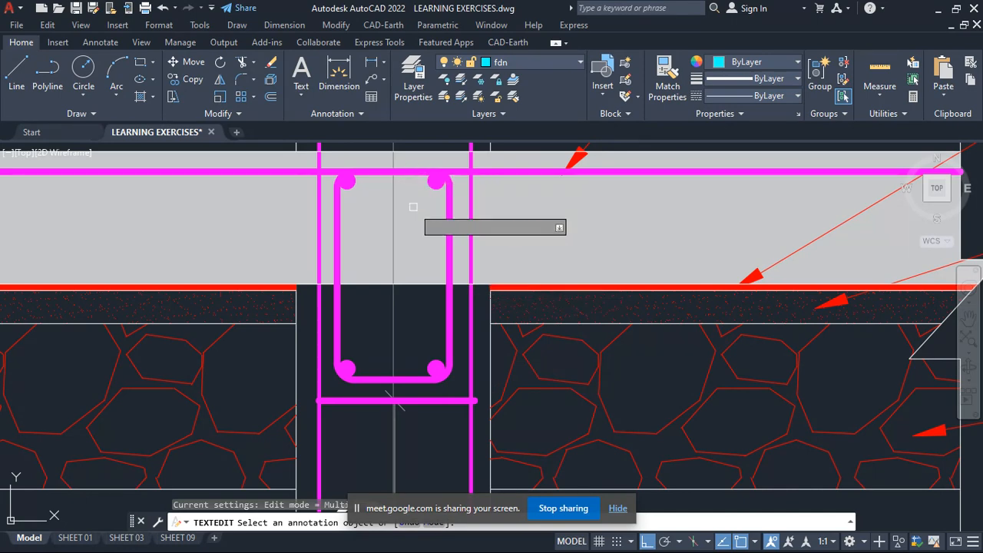
pyautogui.scroll(-3, 419, 207)
pyautogui.scroll(2, 401, 218)
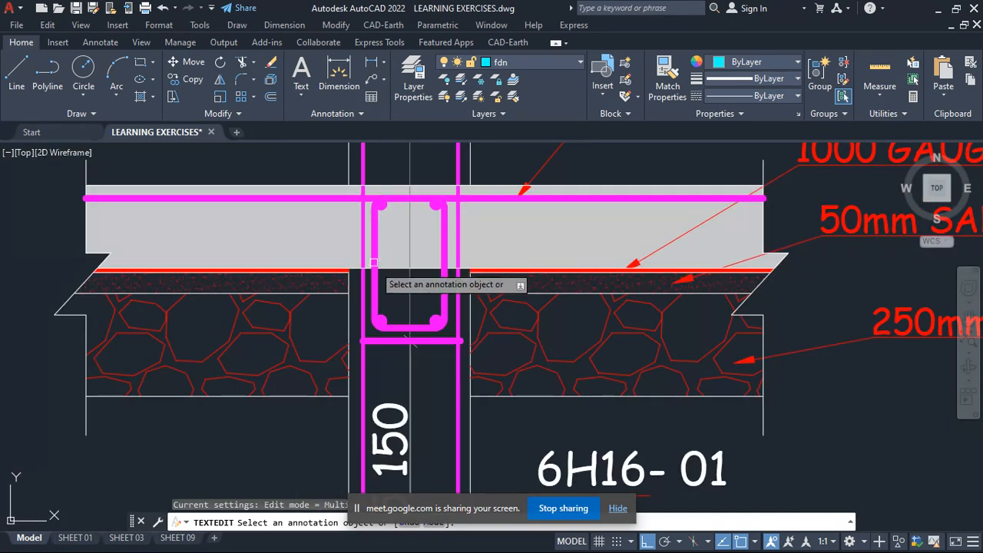
pyautogui.scroll(4, 388, 223)
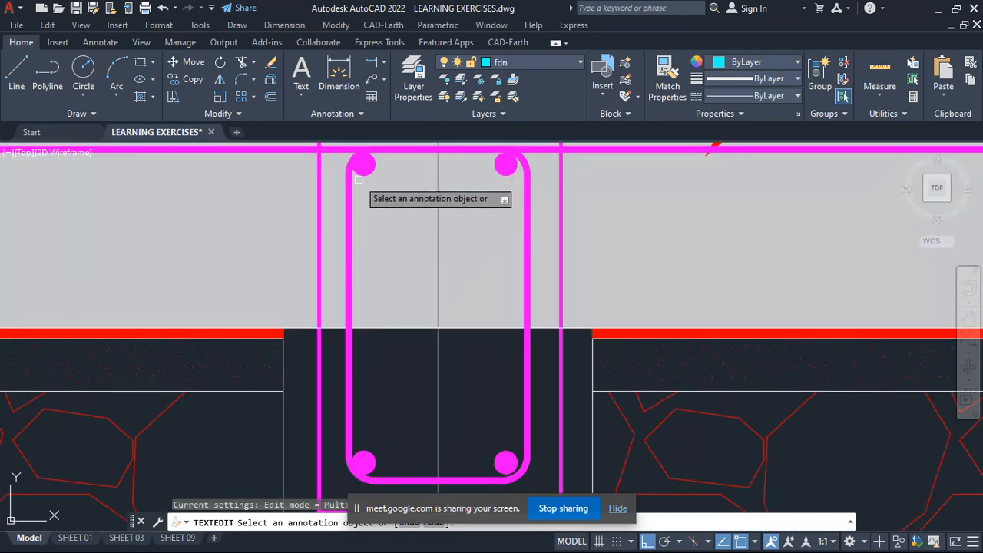
pyautogui.scroll(-5, 433, 280)
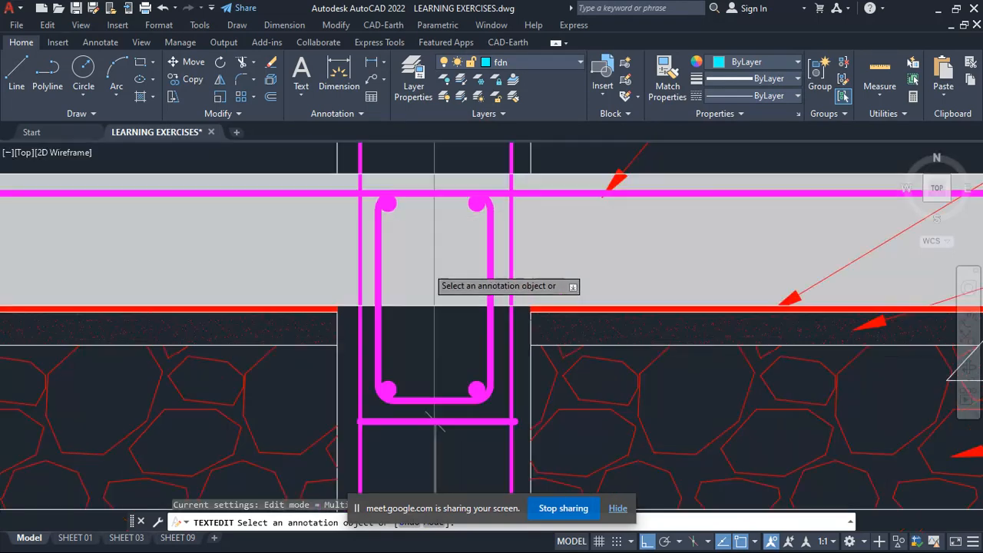
pyautogui.scroll(4, 494, 336)
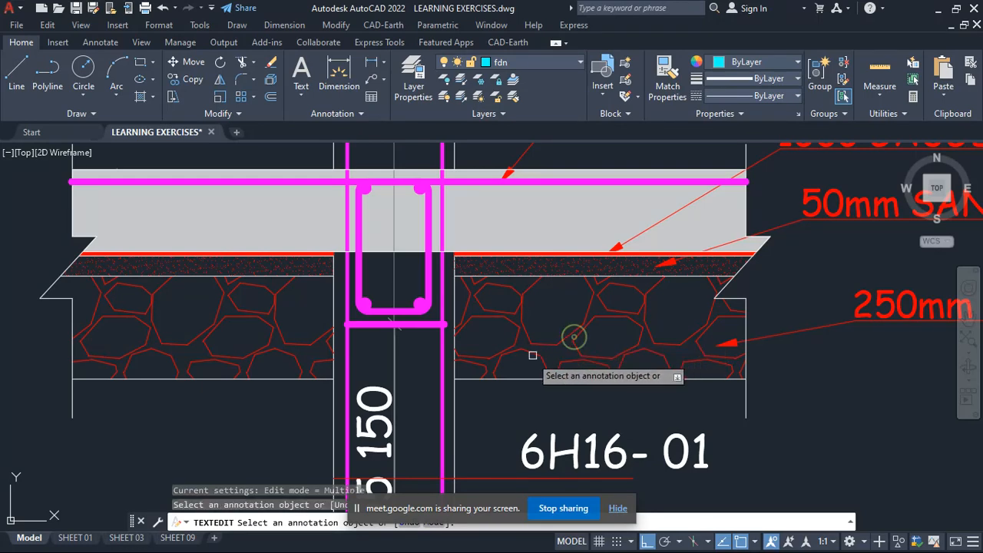
# - Read the slab mesh, DPM, sand blinding and hardcore labels against their layers in the F3 section, and end the text editing command
pyautogui.scroll(-2, 467, 392)
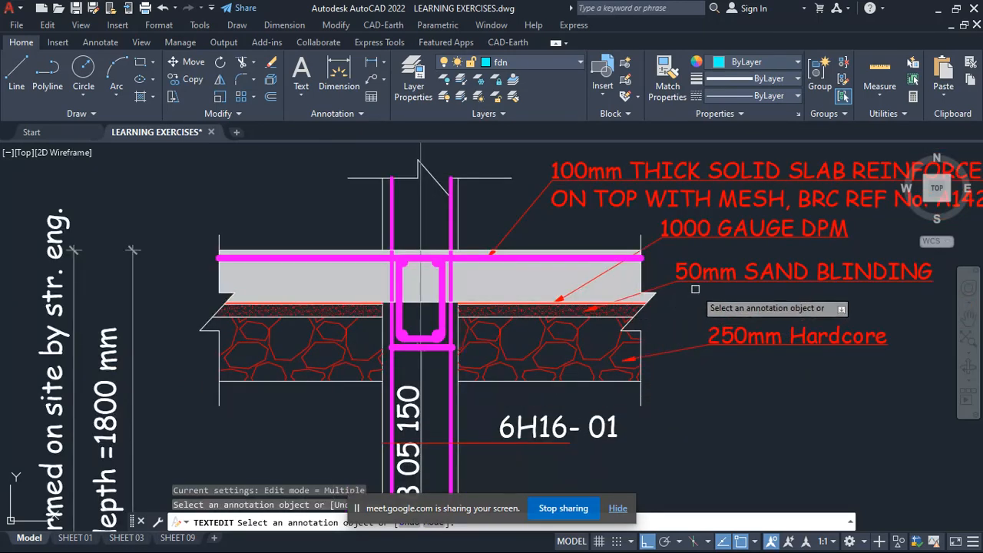
pyautogui.scroll(2, 607, 314)
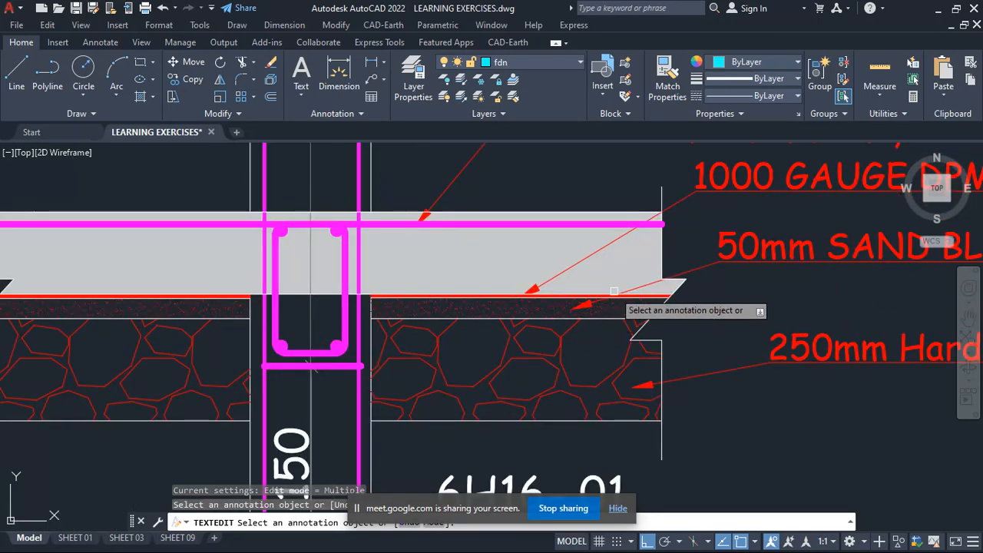
pyautogui.scroll(-3, 562, 307)
pyautogui.scroll(4, 668, 262)
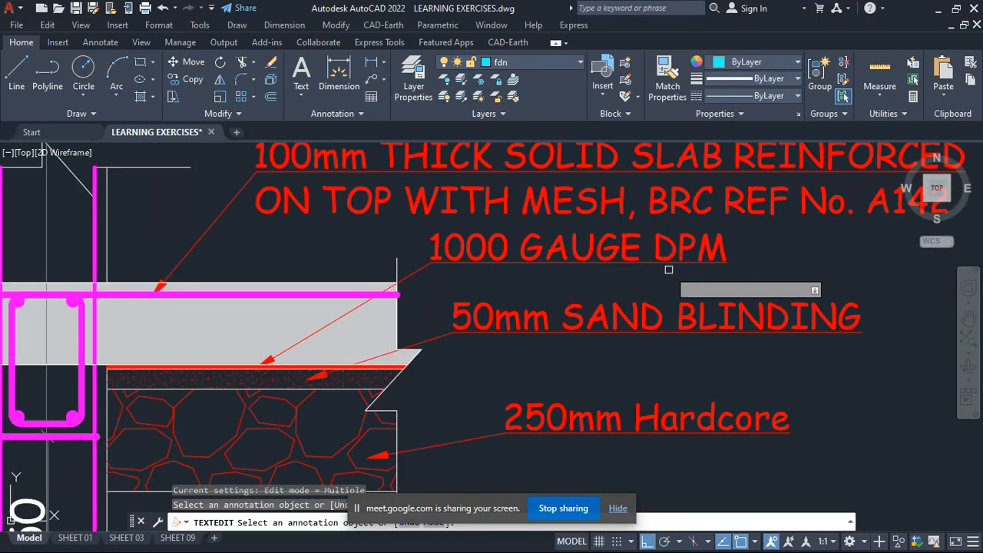
pyautogui.scroll(-2, 669, 272)
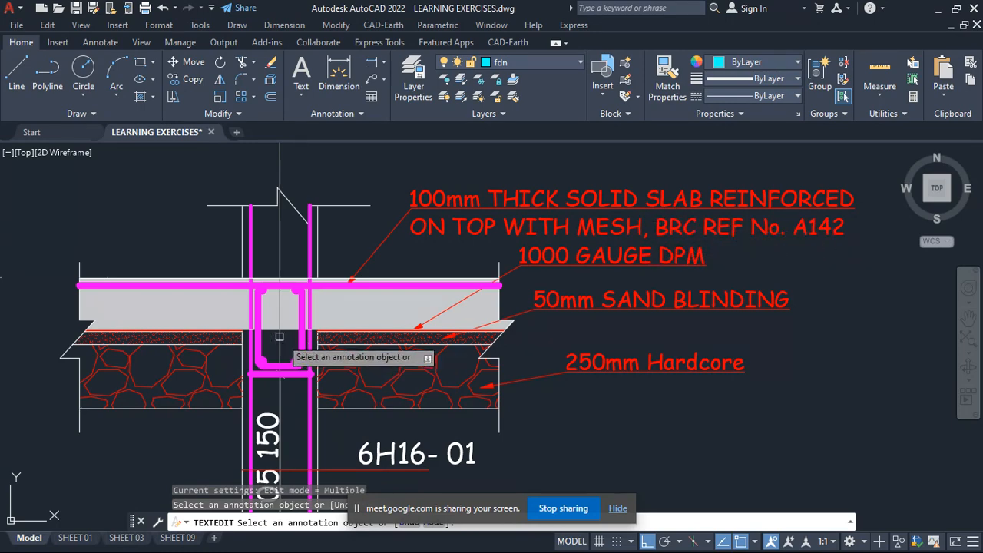
pyautogui.scroll(2, 278, 298)
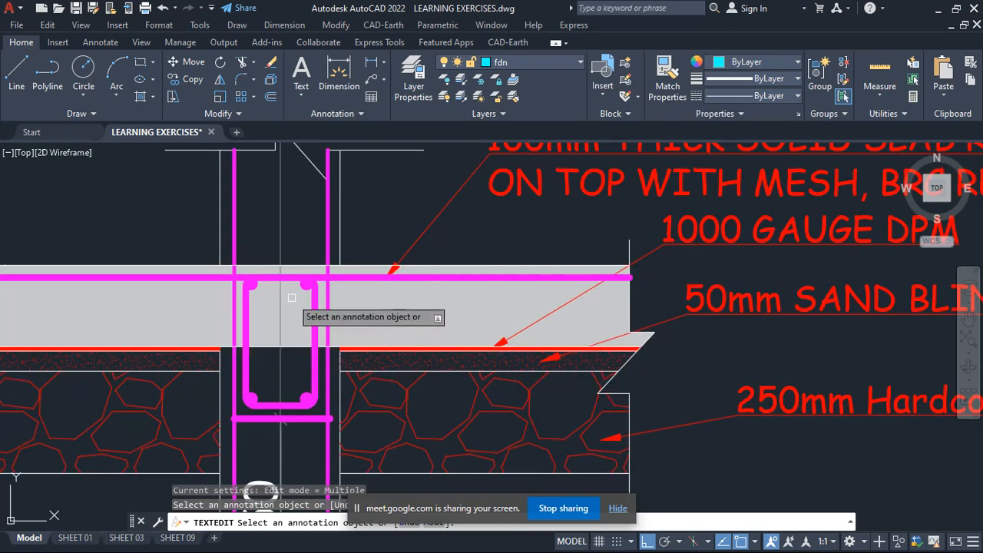
pyautogui.press('Escape')
pyautogui.press('Escape')
# - Copy the slab's top mesh line straight down to just above the slab's underside in the F3 section
pyautogui.click(351, 278)
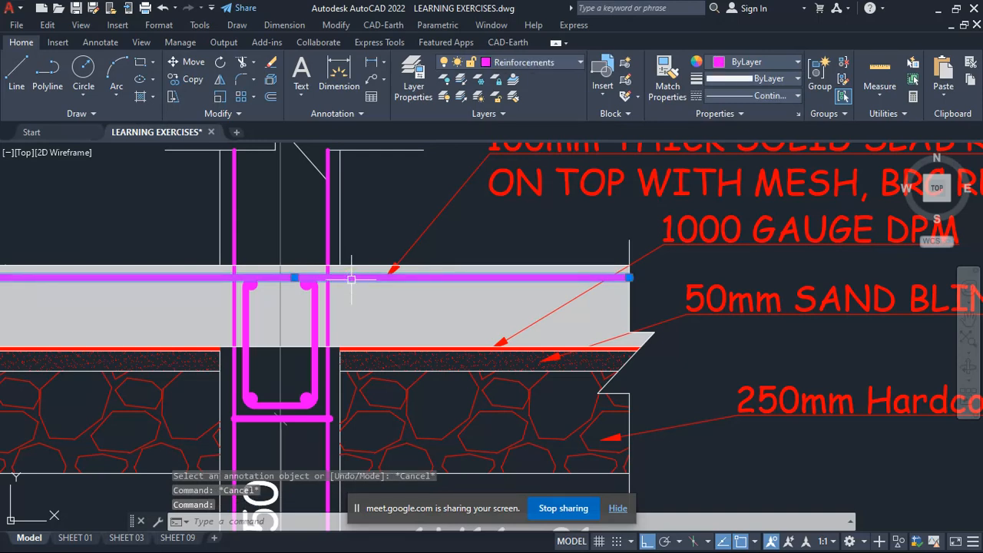
pyautogui.rightClick(351, 278)
pyautogui.click(414, 302)
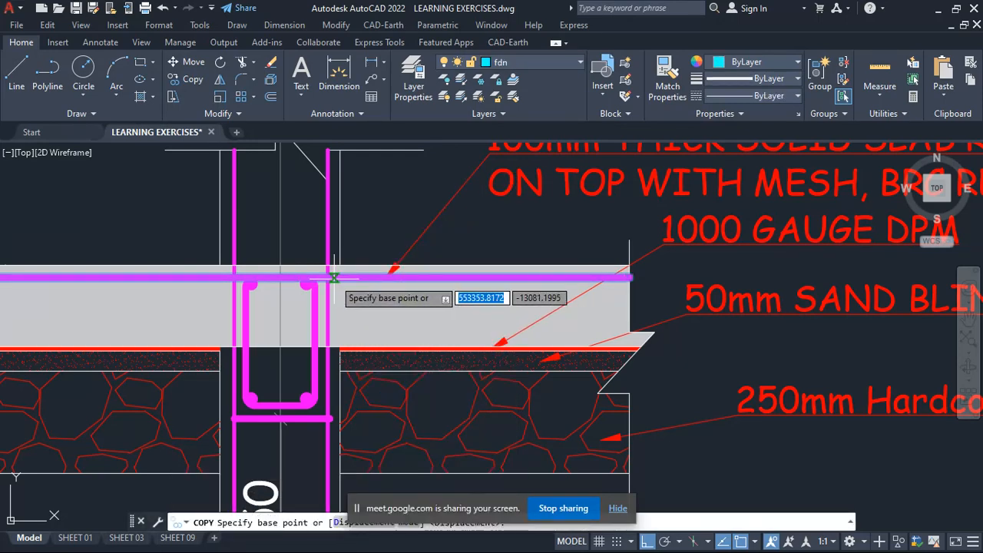
pyautogui.click(352, 277)
pyautogui.click(368, 329)
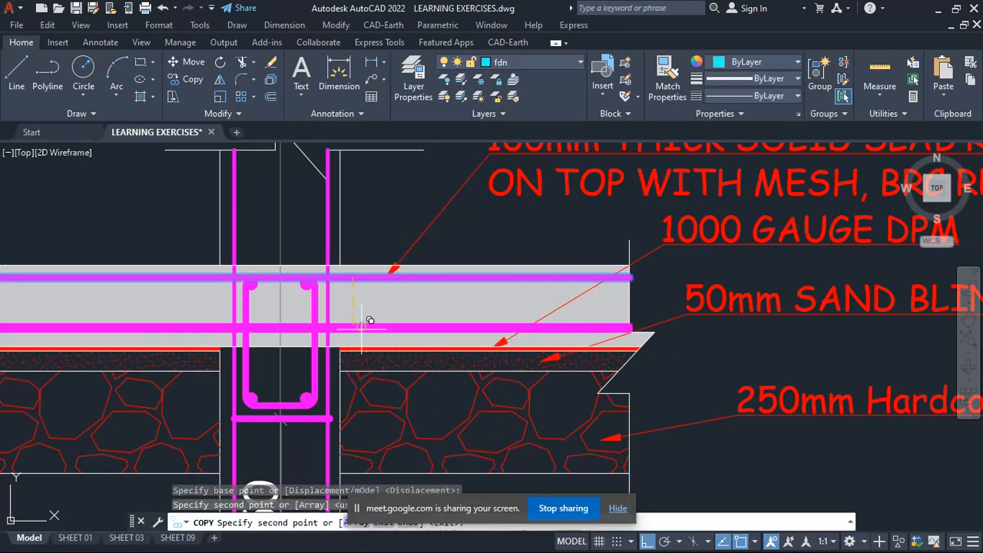
pyautogui.scroll(-2, 369, 384)
pyautogui.scroll(-3, 368, 384)
pyautogui.scroll(5, 500, 304)
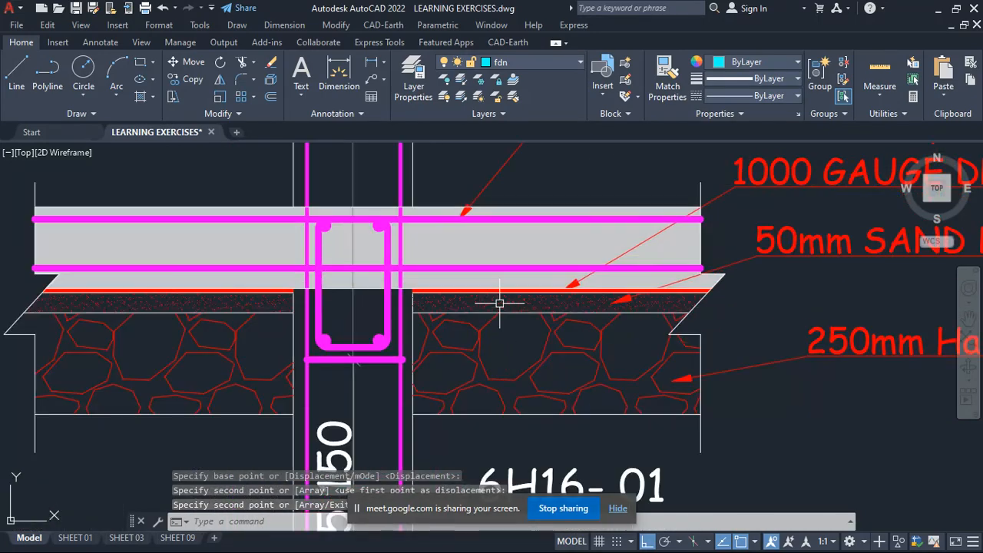
pyautogui.scroll(2, 462, 270)
pyautogui.press('Escape')
# - Delete the copied lower mesh line from the floor slab in the F3 section, keeping the top mesh
pyautogui.click(476, 265)
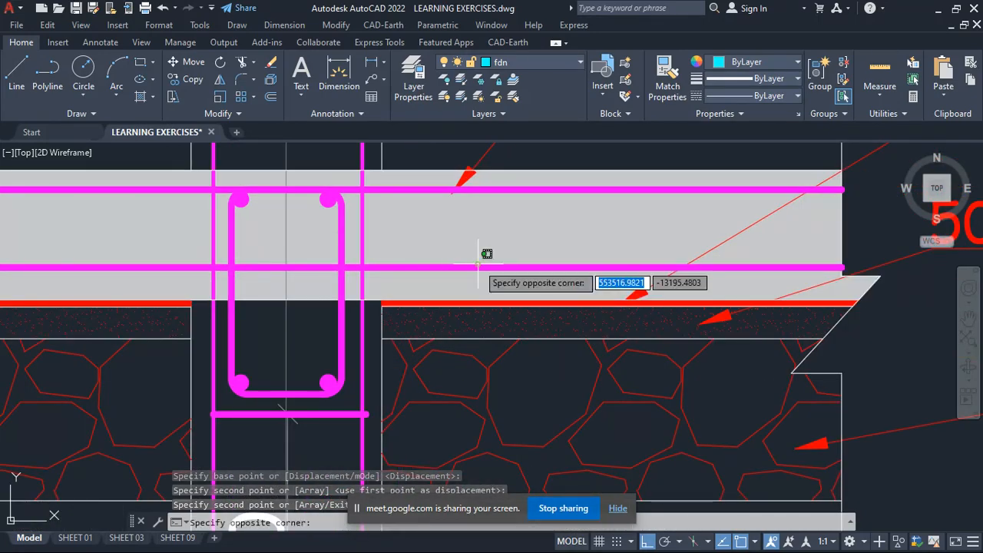
pyautogui.click(478, 264)
pyautogui.press('Escape')
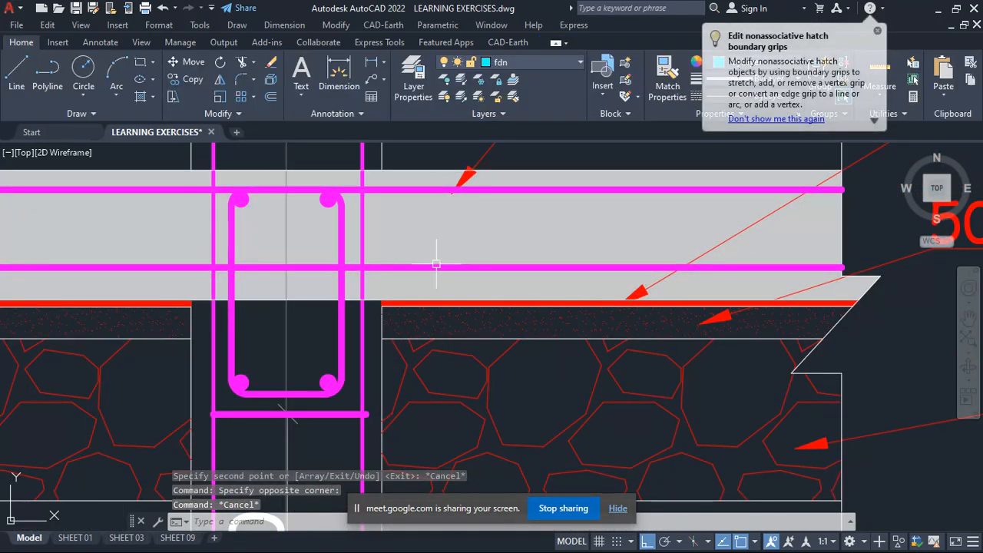
pyautogui.click(439, 267)
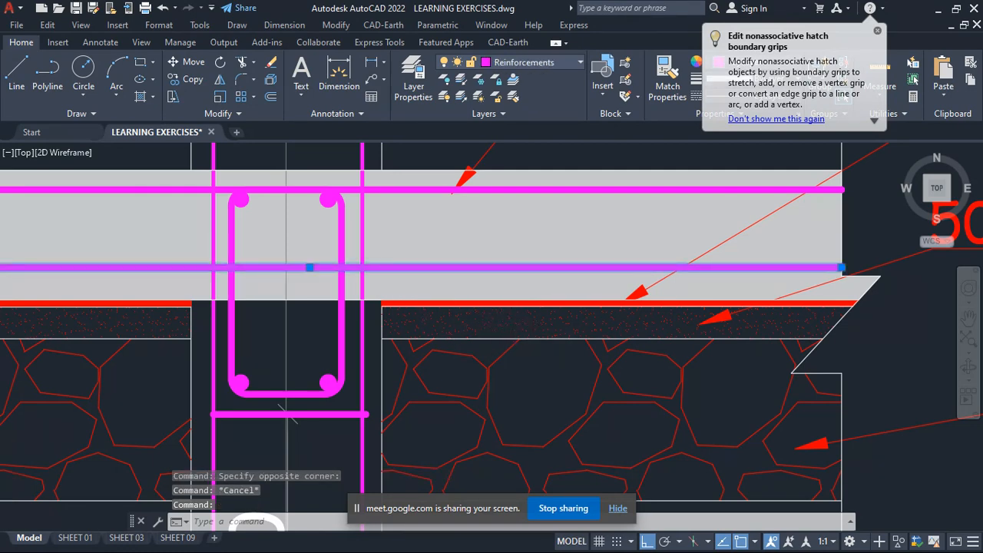
pyautogui.scroll(-4, 476, 346)
pyautogui.scroll(2, 450, 317)
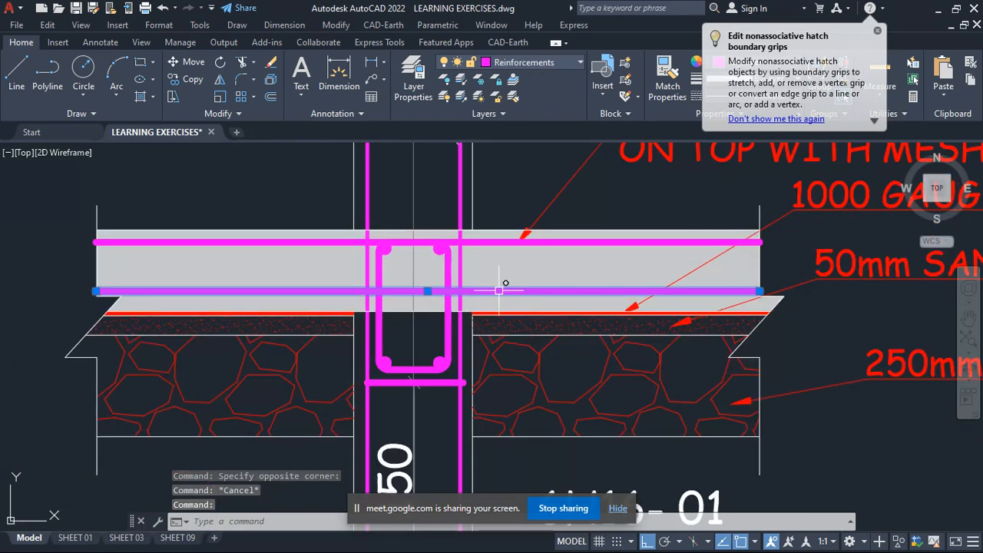
pyautogui.press('Delete')
pyautogui.scroll(2, 552, 240)
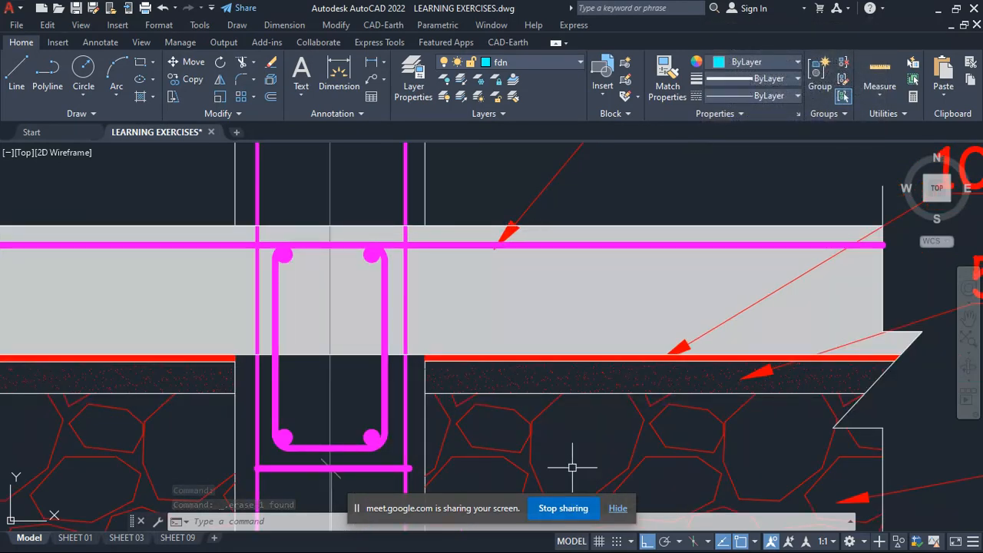
# - Select the remaining top mesh line in the F3 slab and read the slab's thickness and BRC mesh note
pyautogui.scroll(-4, 573, 340)
pyautogui.scroll(5, 550, 309)
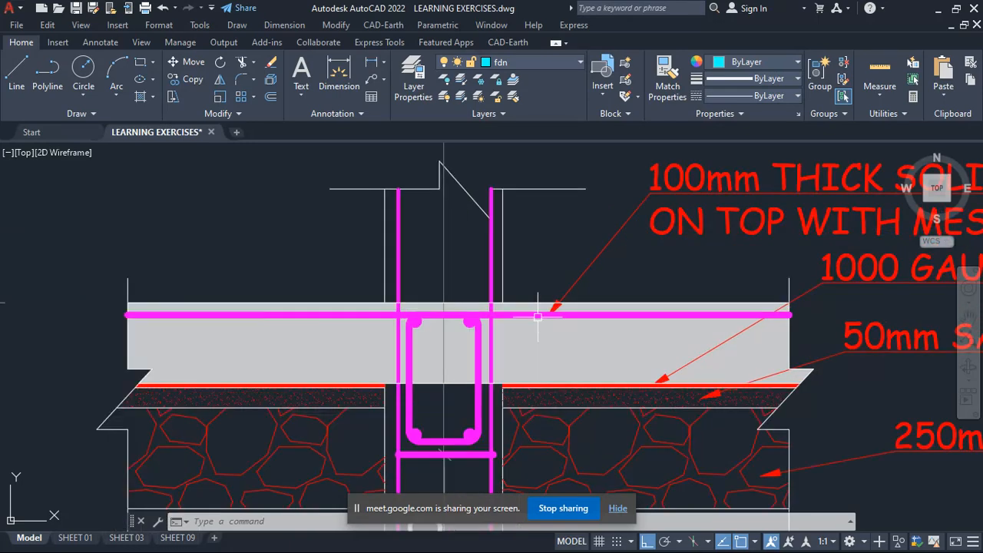
pyautogui.click(539, 313)
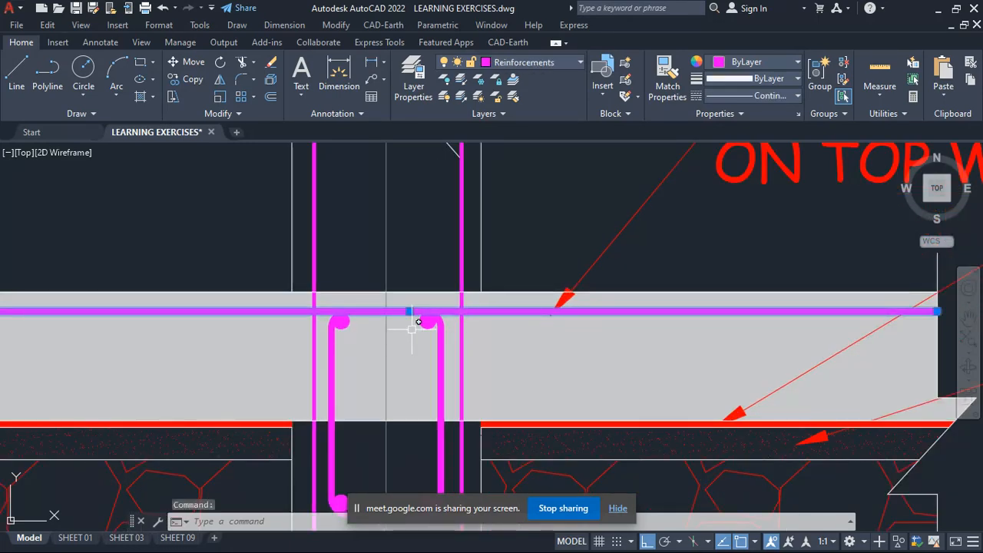
pyautogui.scroll(-5, 573, 318)
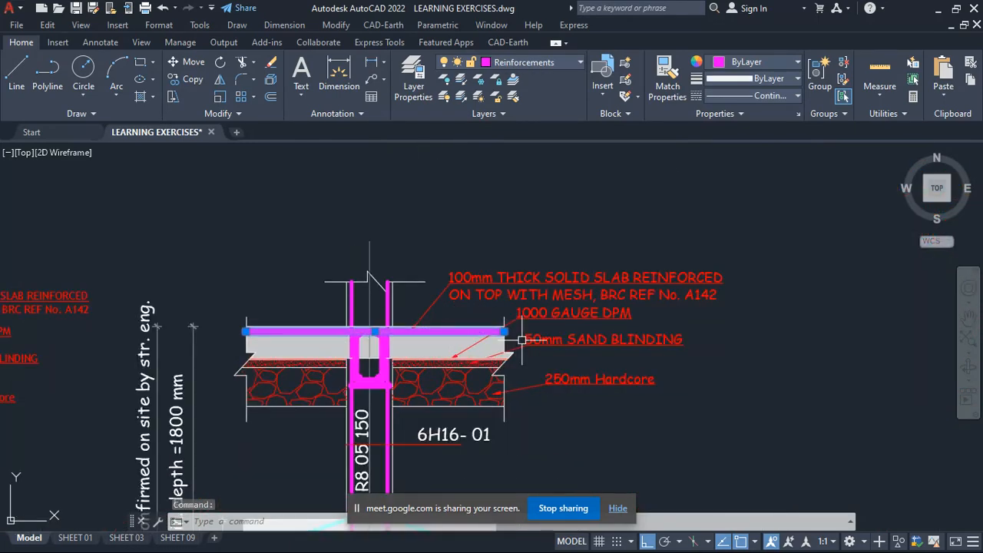
pyautogui.scroll(-3, 522, 339)
pyautogui.scroll(5, 625, 315)
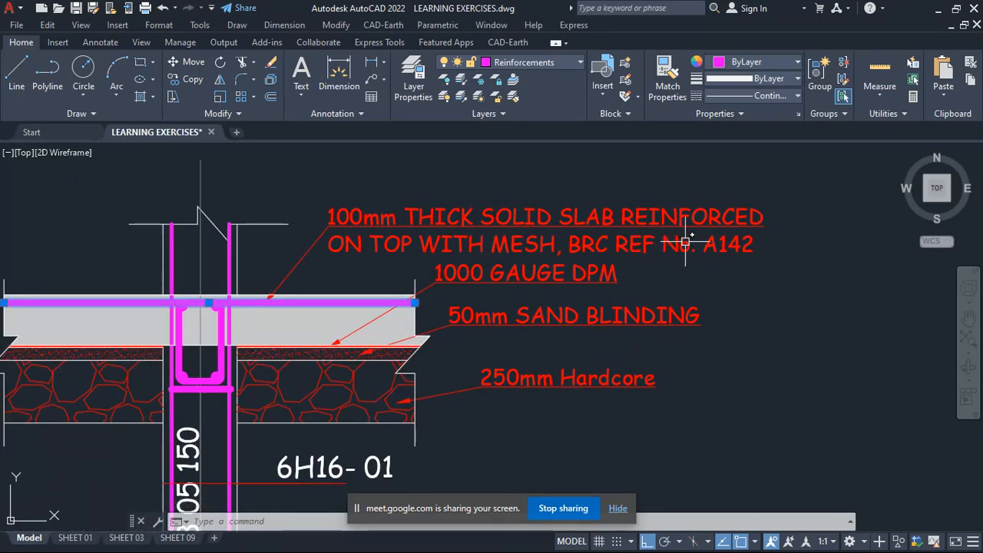
pyautogui.scroll(-4, 641, 253)
pyautogui.scroll(2, 623, 263)
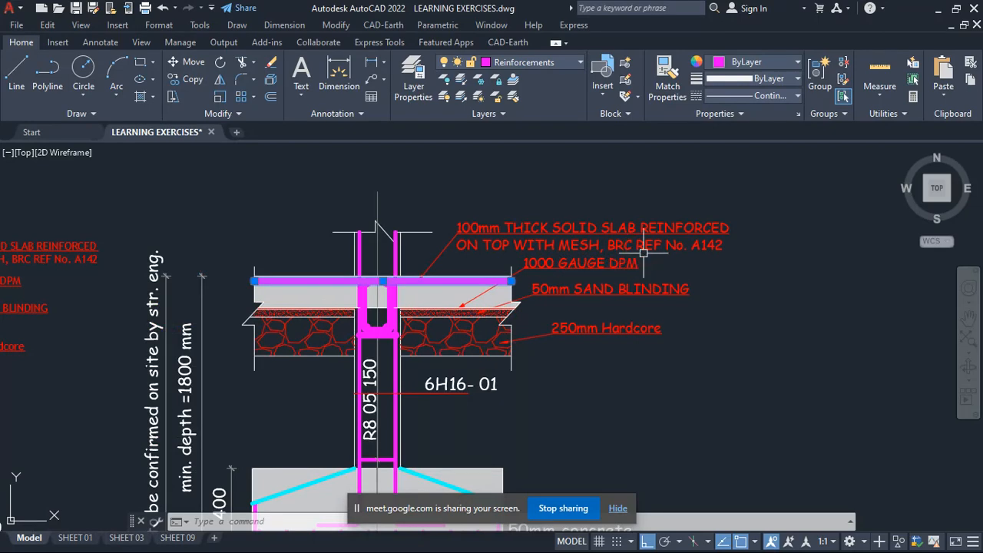
pyautogui.scroll(1, 644, 252)
pyautogui.scroll(-3, 654, 254)
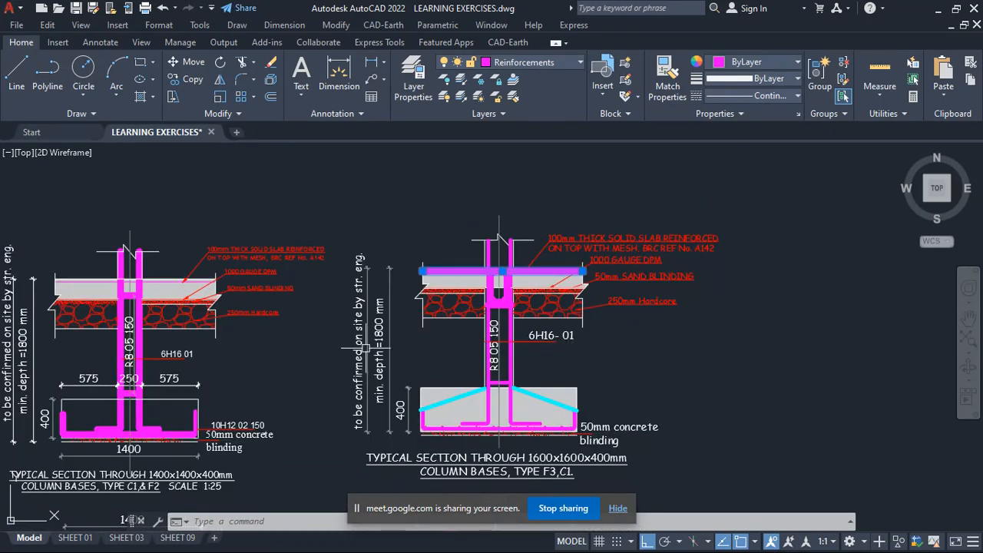
# - Compare the F3 section with the neighbouring column base sections, following its column from the ground beam down to the footing
pyautogui.scroll(-4, 478, 324)
pyautogui.scroll(2, 370, 343)
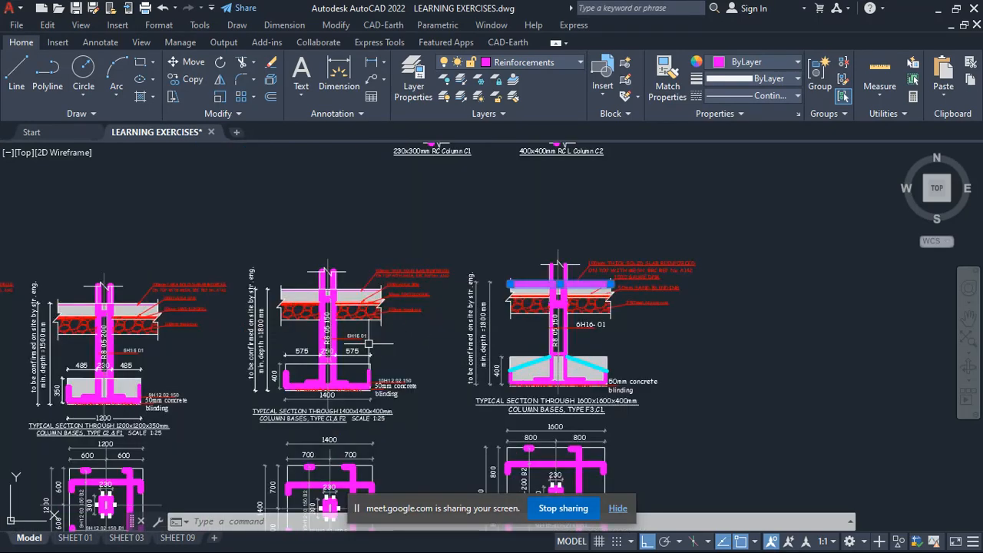
pyautogui.scroll(4, 583, 324)
pyautogui.scroll(2, 588, 280)
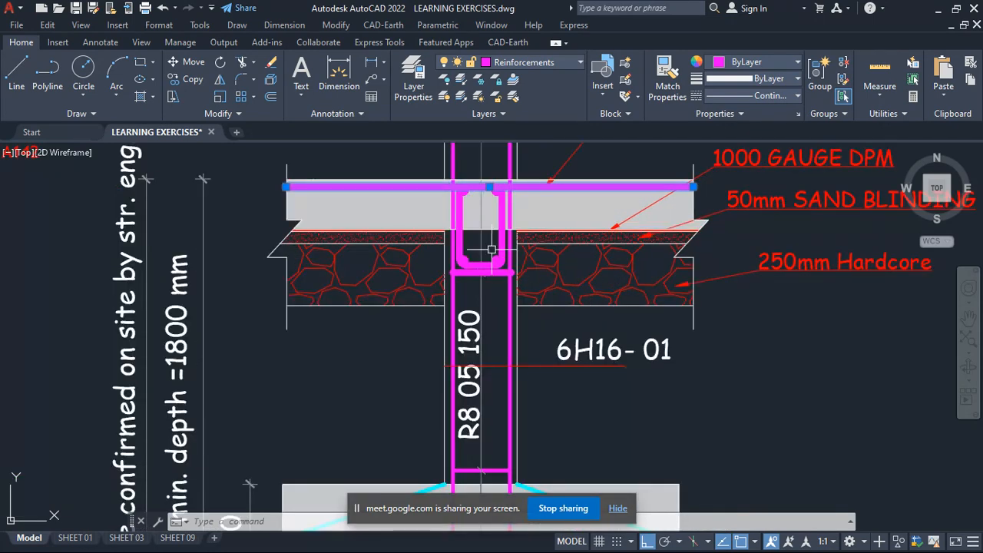
pyautogui.scroll(-2, 489, 255)
pyautogui.scroll(2, 453, 415)
pyautogui.scroll(-2, 476, 307)
pyautogui.scroll(2, 540, 421)
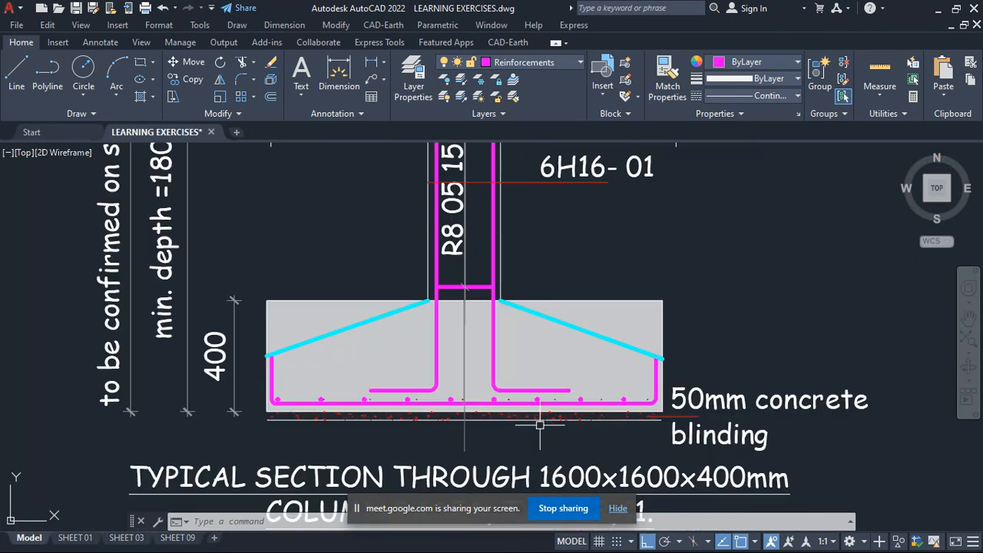
# - Inspect the F3 footing's concrete hatch on both sides of the column and its vertical column bar, clearing each selection
pyautogui.press('Escape')
pyautogui.click(399, 342)
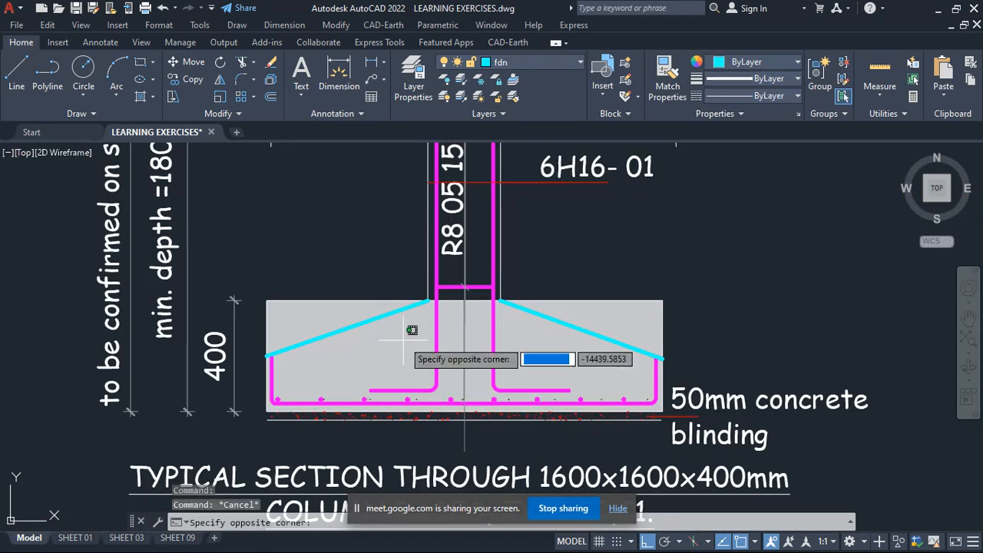
pyautogui.click(401, 341)
pyautogui.click(542, 344)
pyautogui.click(544, 346)
pyautogui.press('Escape')
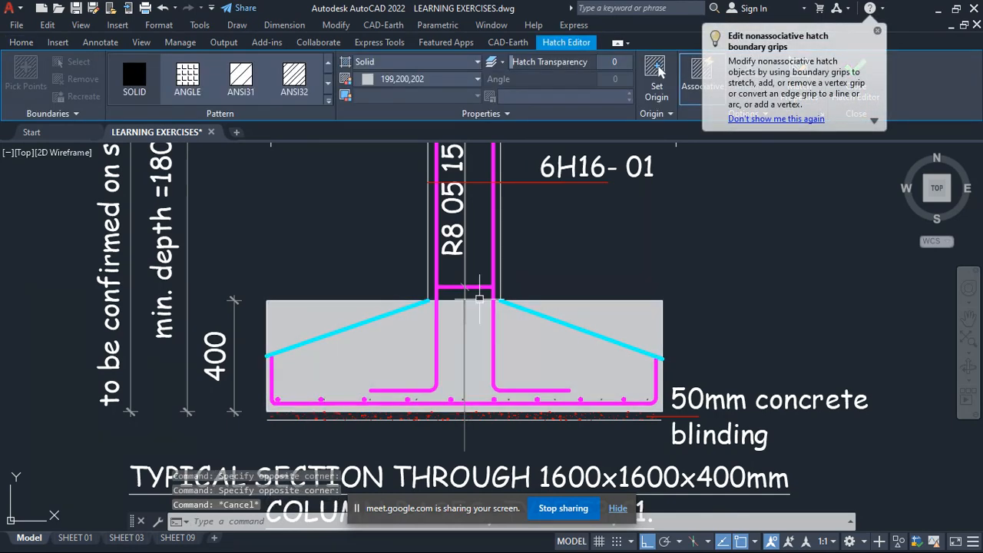
pyautogui.scroll(2, 444, 275)
pyautogui.click(432, 261)
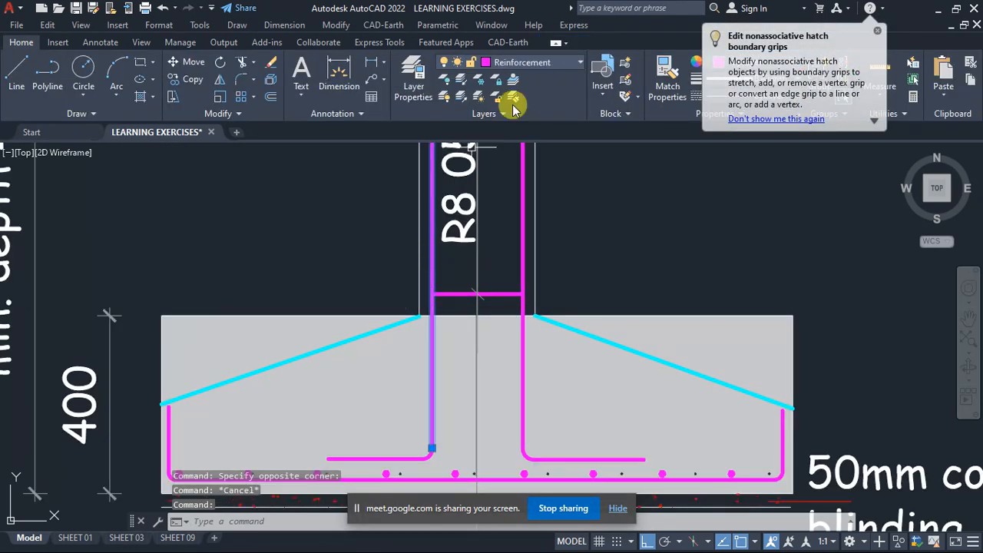
pyautogui.press('Escape')
# - Inspect the concrete blinding hatch beneath the F3 footing and clear the selection without editing it
pyautogui.scroll(-7, 396, 287)
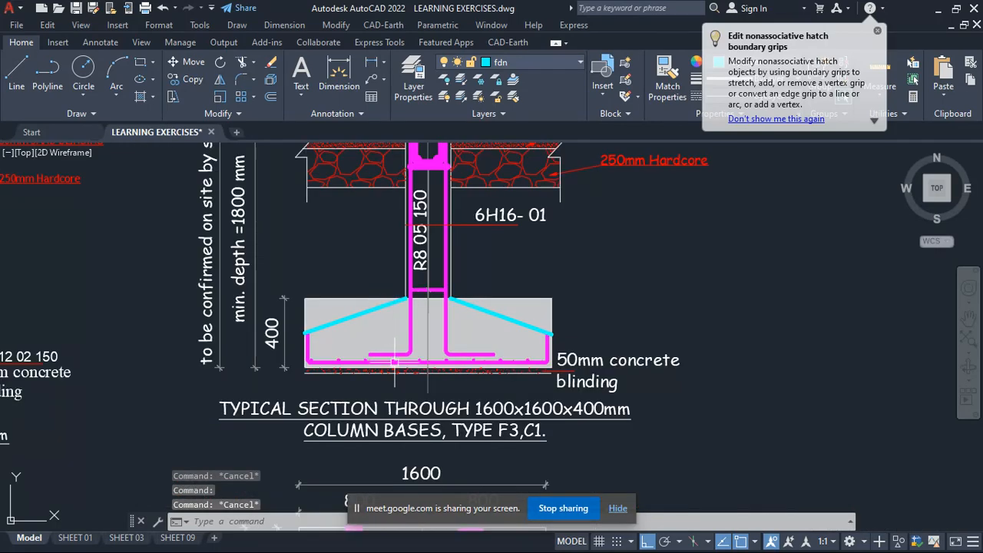
pyautogui.scroll(7, 386, 367)
pyautogui.click(385, 371)
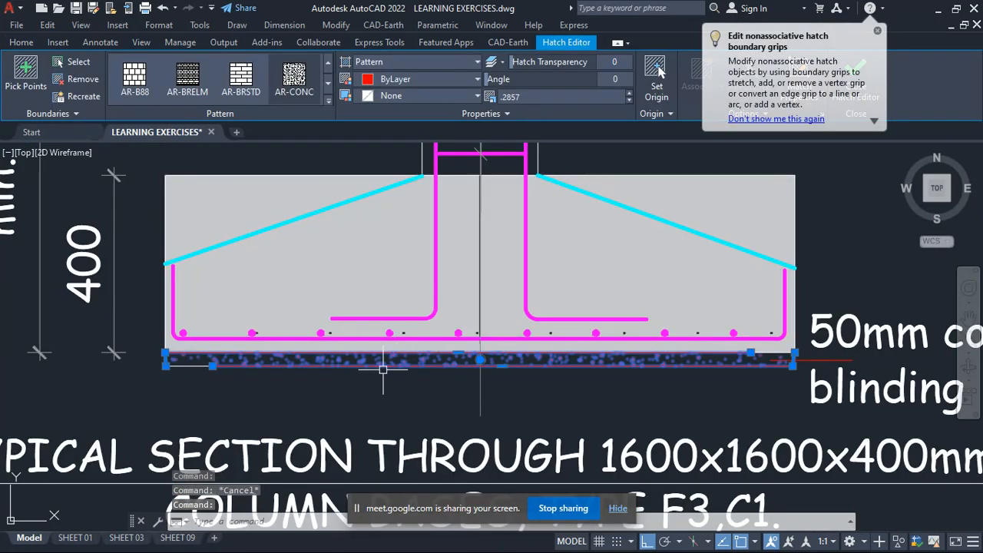
pyautogui.press('Escape')
pyautogui.scroll(-4, 480, 378)
pyautogui.scroll(-4, 481, 378)
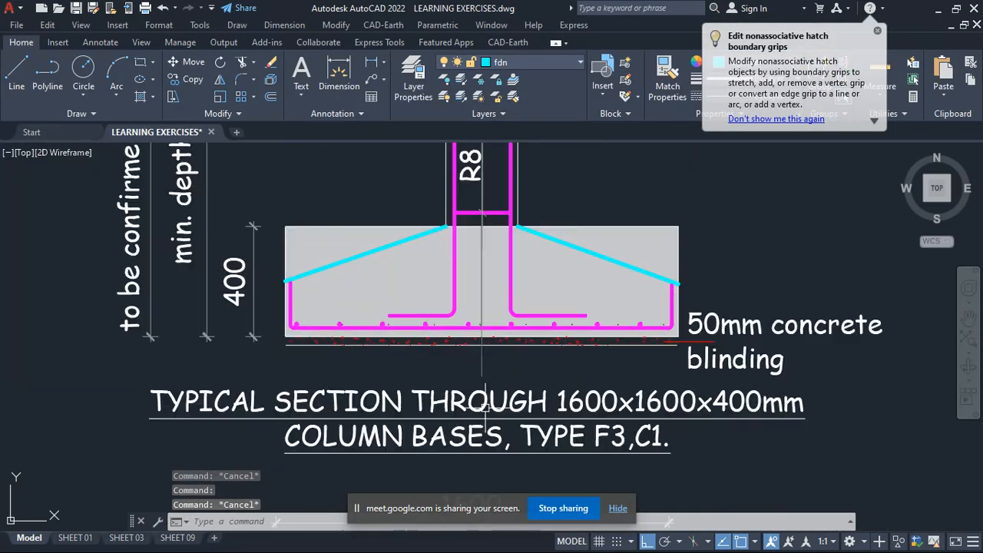
# - Review the row of column base sections and plans, and reread the F3 floor slab's layer labels
pyautogui.scroll(-5, 511, 347)
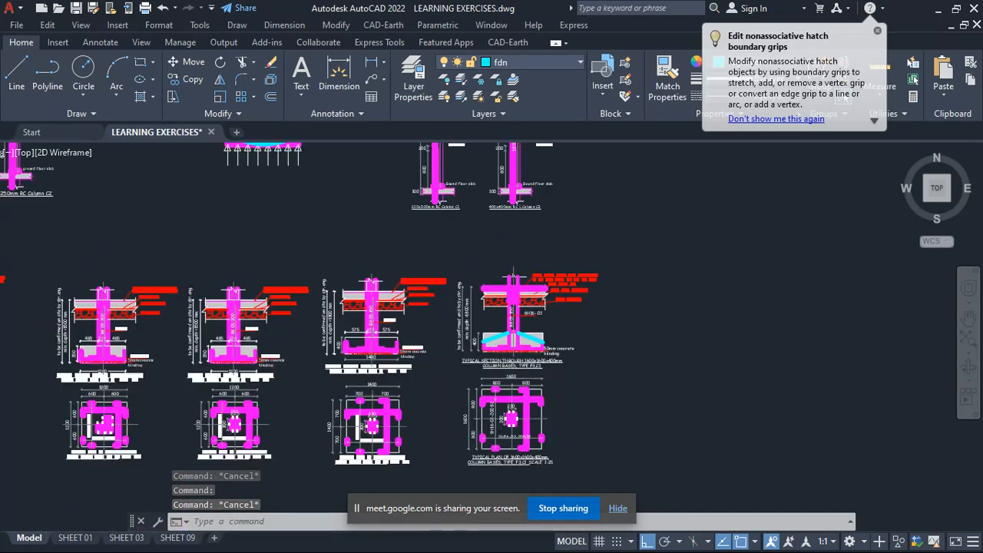
pyautogui.scroll(8, 432, 285)
pyautogui.scroll(-6, 432, 285)
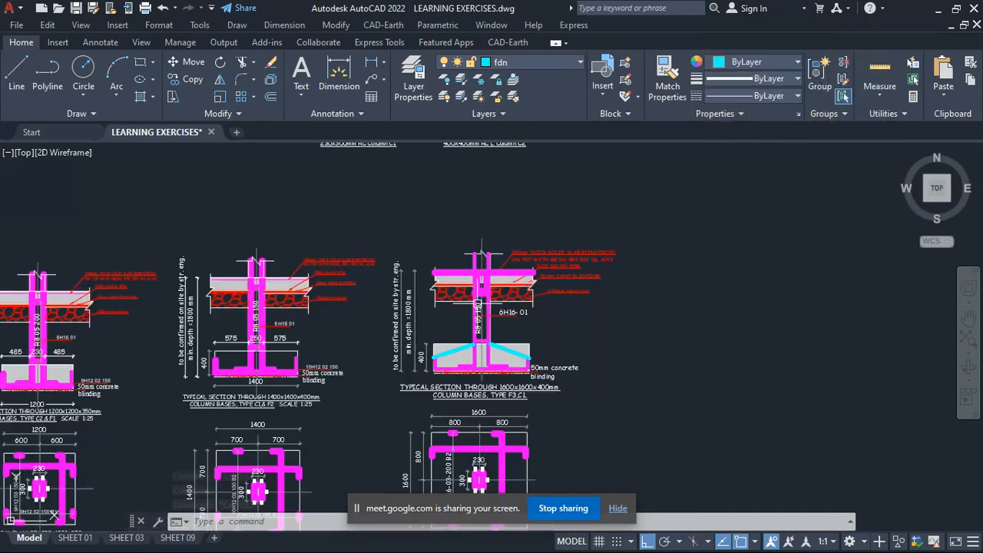
pyautogui.scroll(4, 530, 229)
pyautogui.scroll(4, 594, 165)
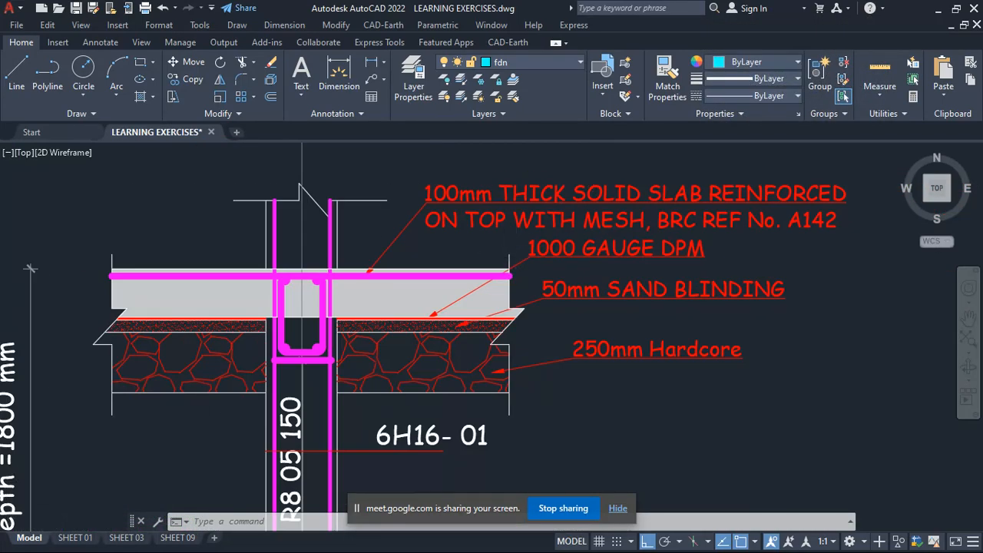
# - Examine the column elevations and their A-A and B-B cross-sections, including the bar marks, links and ring beam level
pyautogui.scroll(-10, 402, 371)
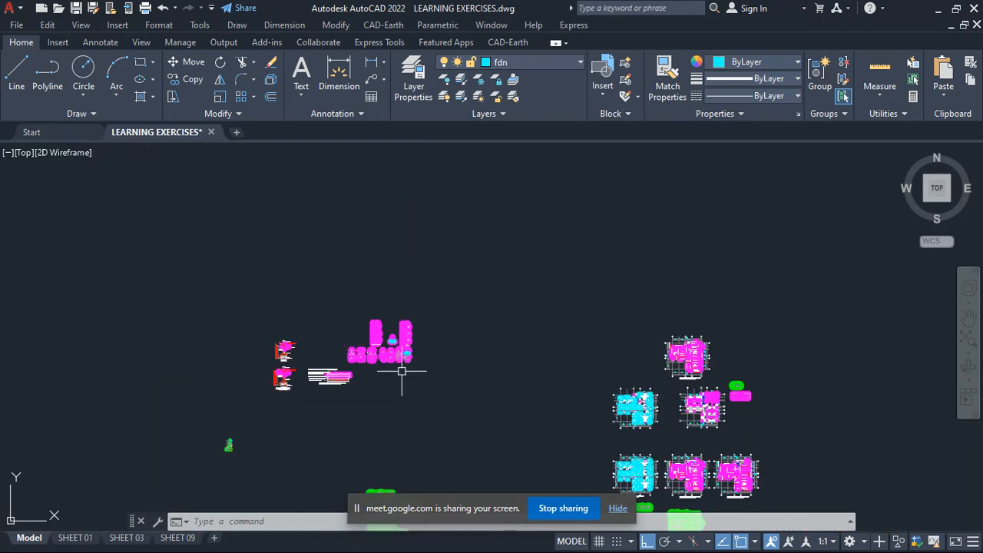
pyautogui.scroll(2, 680, 424)
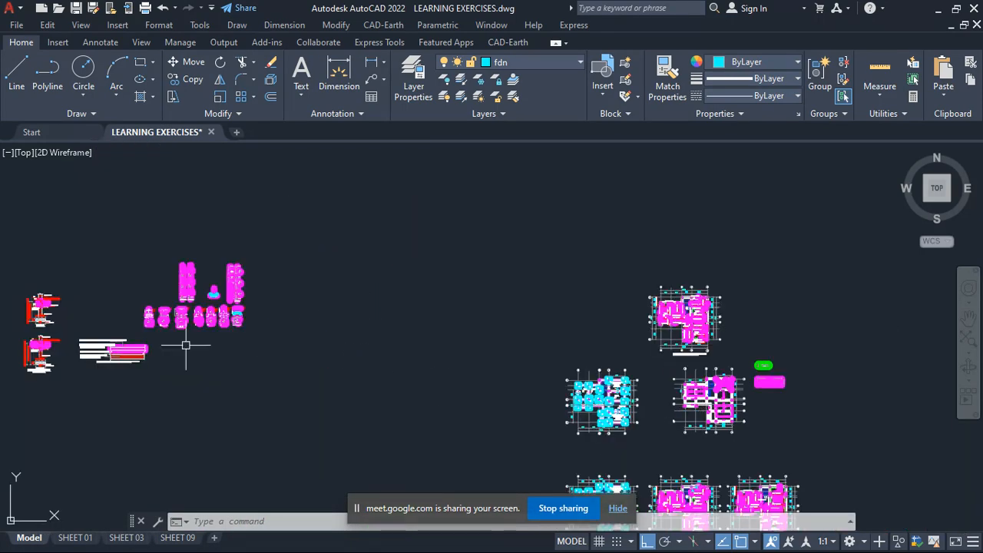
pyautogui.scroll(6, 186, 345)
pyautogui.scroll(-5, 318, 281)
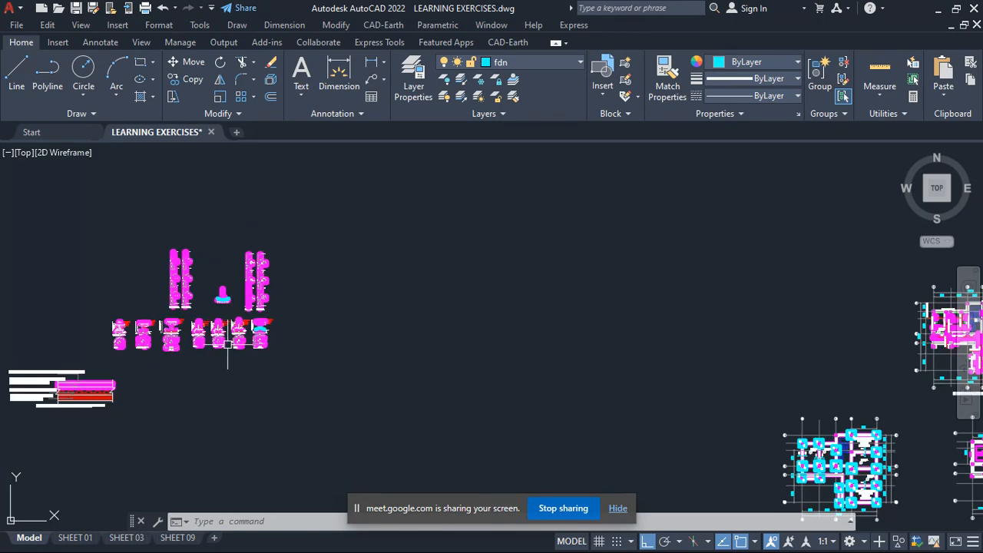
pyautogui.scroll(4, 317, 281)
pyautogui.scroll(-5, 317, 280)
pyautogui.scroll(3, 318, 281)
pyautogui.scroll(10, 317, 280)
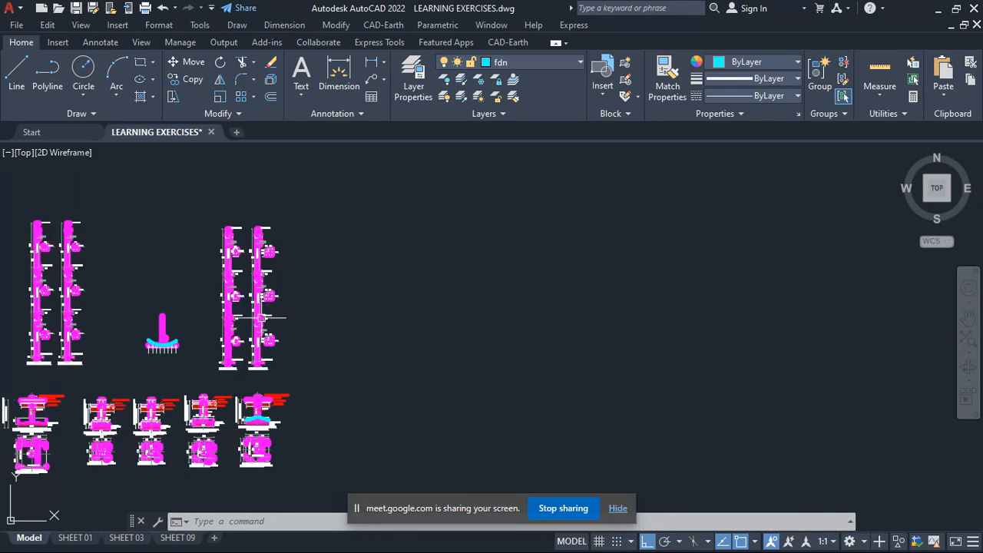
pyautogui.scroll(4, 186, 236)
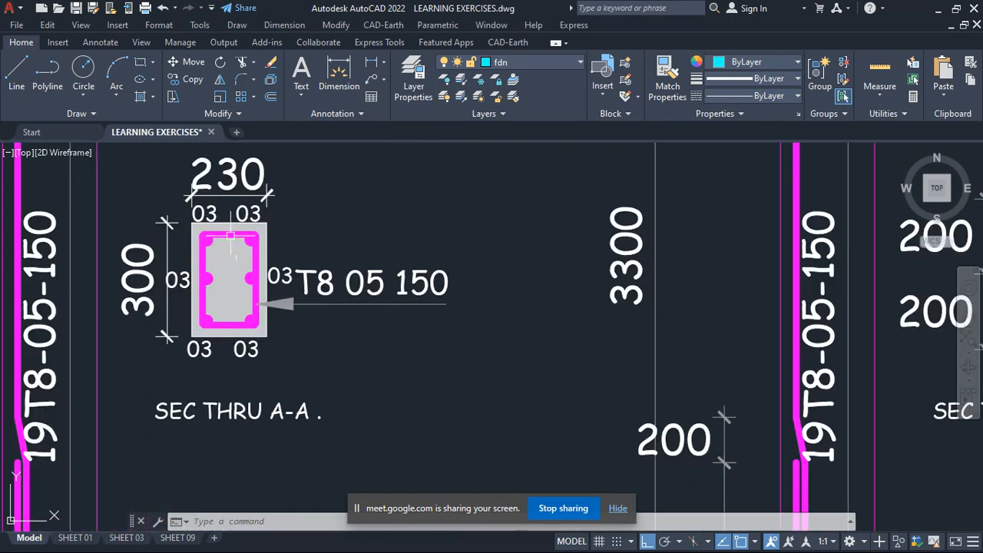
pyautogui.scroll(-6, 190, 280)
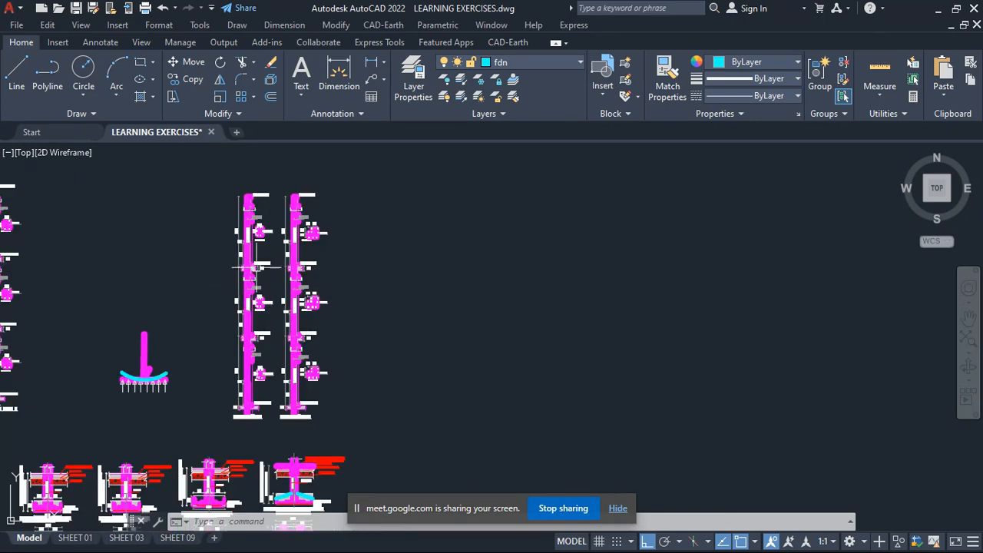
pyautogui.scroll(8, 257, 268)
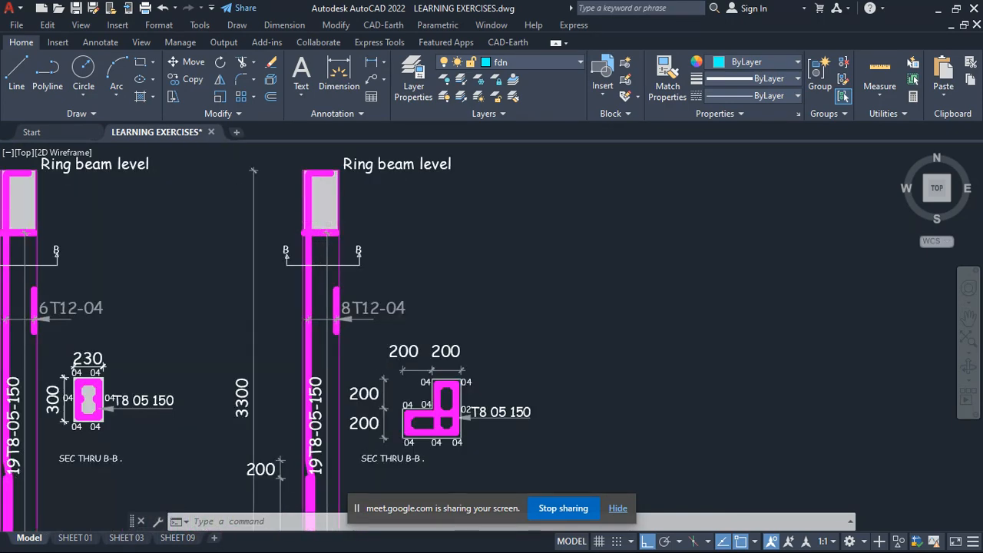
pyautogui.scroll(-10, 331, 231)
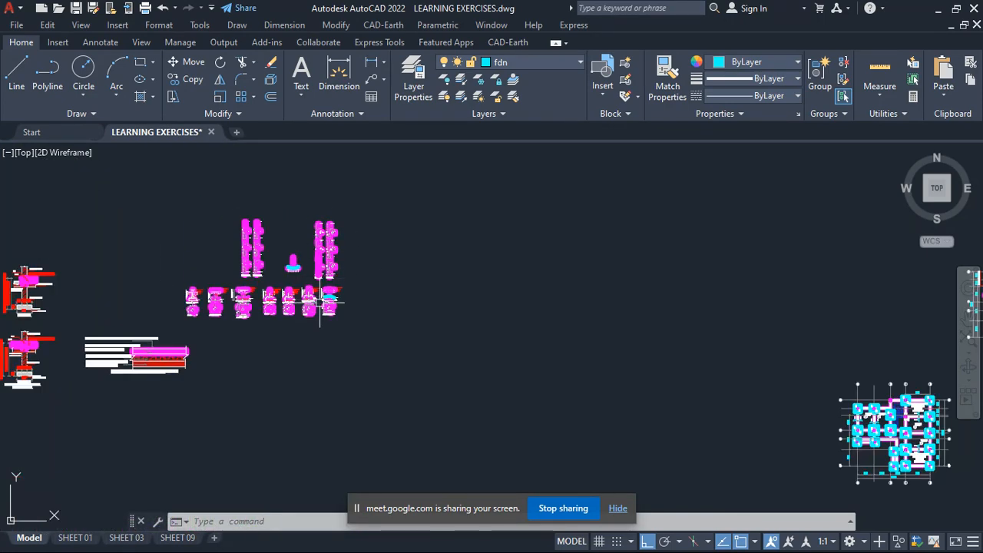
# - Review the suspended floor plans, comparing the ribbed and solid slab spans with the slab reinforcement layout and beam labels
pyautogui.scroll(4, 320, 304)
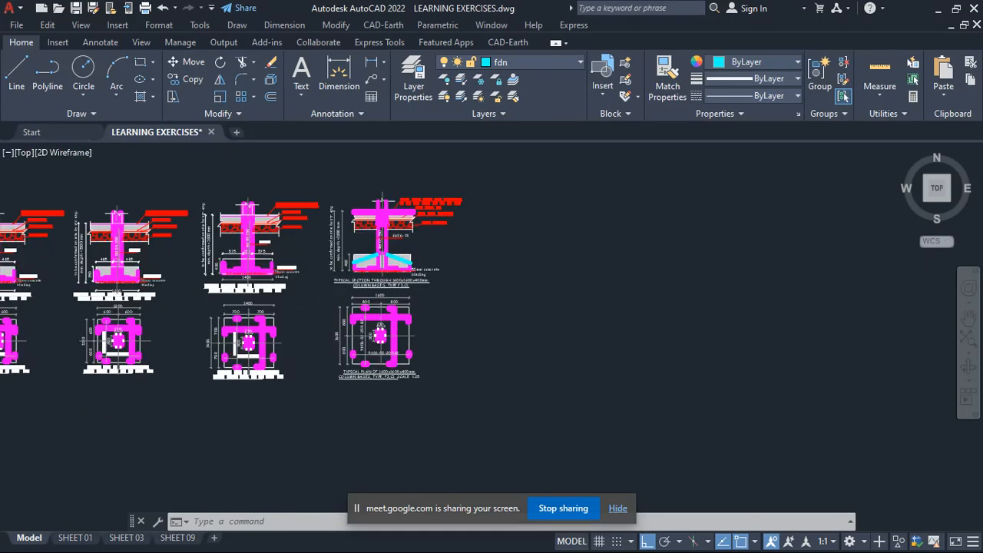
pyautogui.scroll(-5, 384, 307)
pyautogui.scroll(5, 456, 321)
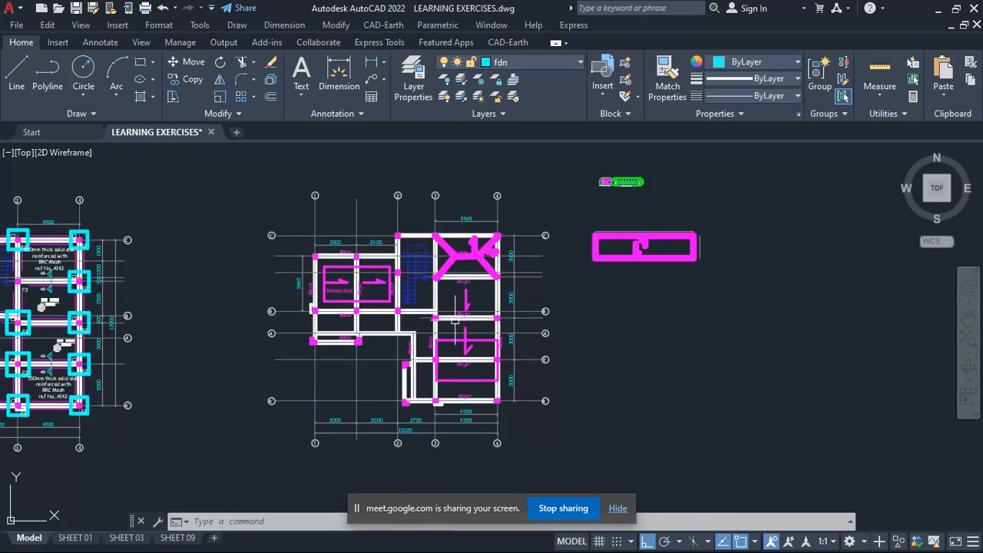
pyautogui.scroll(-3, 456, 321)
pyautogui.scroll(6, 420, 323)
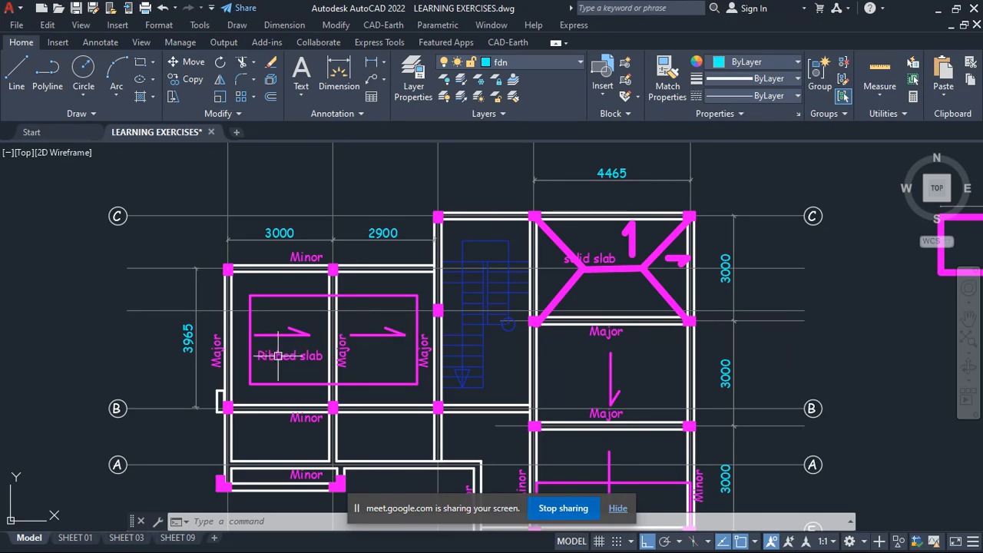
pyautogui.scroll(-4, 344, 359)
pyautogui.scroll(6, 370, 259)
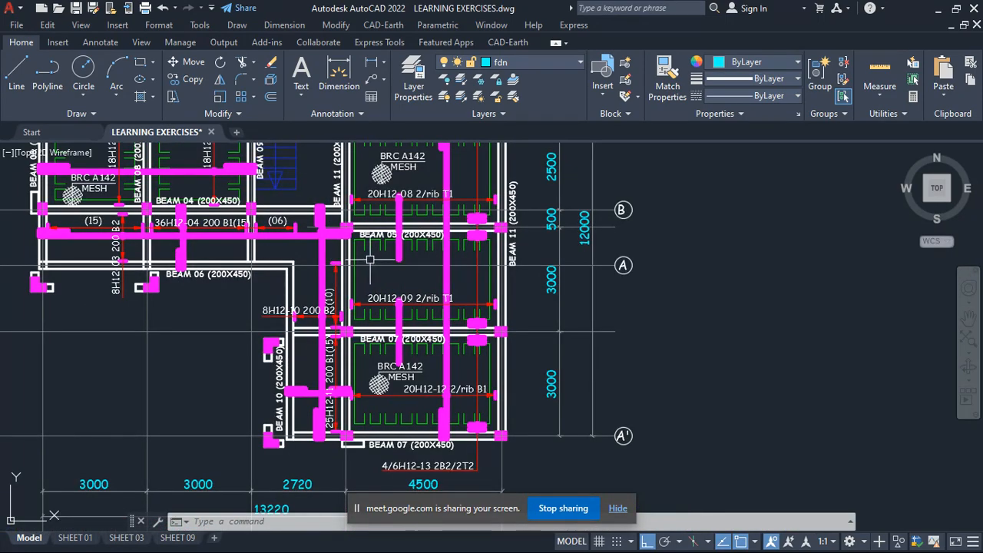
# - Review the first floor structural layout, the surrounding set of floor plans and the groups of beam details beneath them
pyautogui.scroll(-4, 385, 260)
pyautogui.scroll(6, 343, 213)
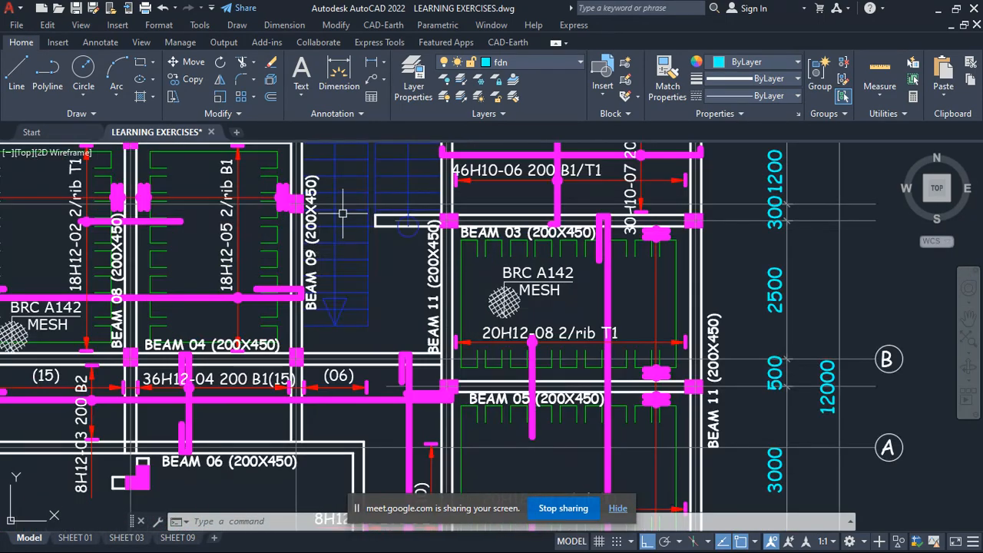
pyautogui.scroll(-4, 407, 225)
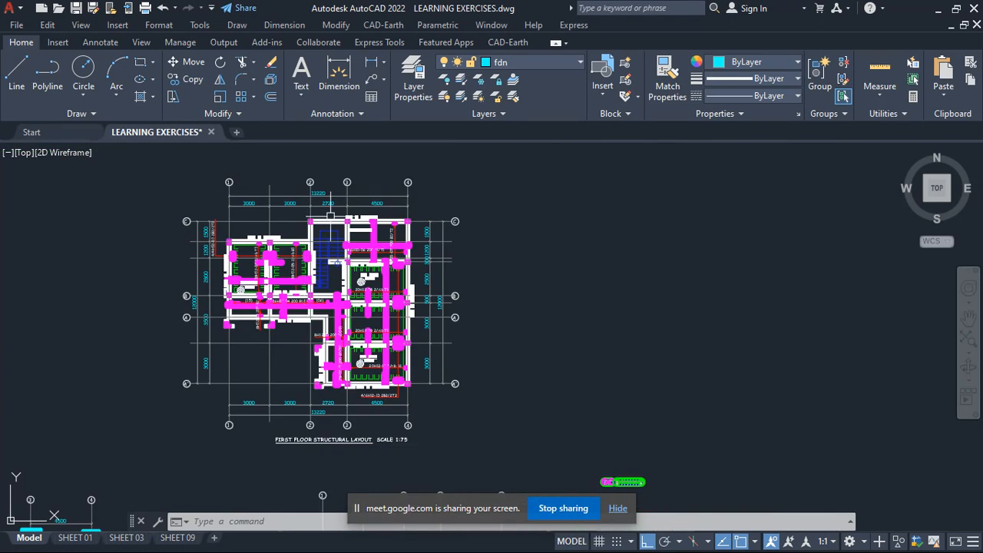
pyautogui.scroll(3, 384, 231)
pyautogui.scroll(-7, 361, 230)
pyautogui.scroll(-1, 358, 238)
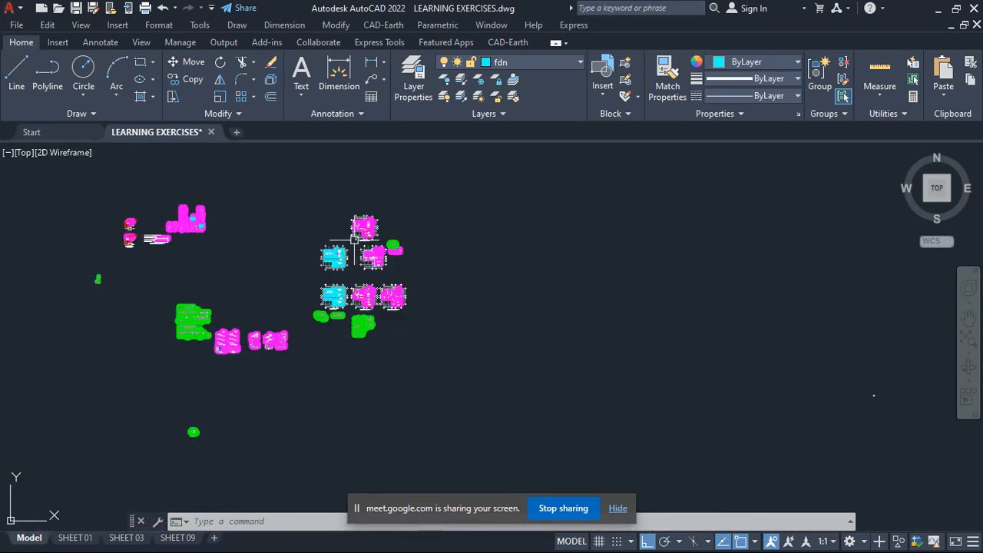
pyautogui.scroll(6, 334, 315)
pyautogui.scroll(-2, 336, 310)
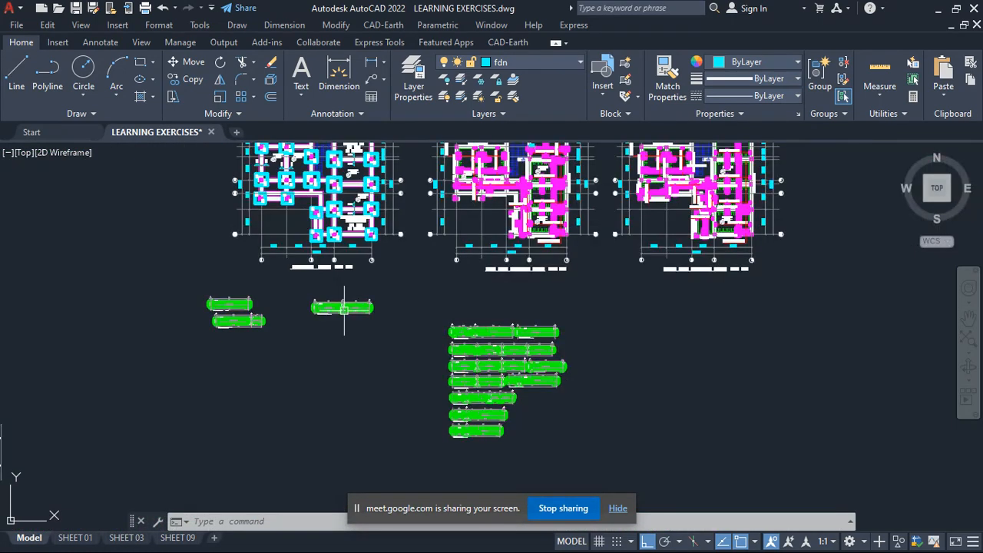
pyautogui.scroll(12, 491, 338)
pyautogui.scroll(-8, 515, 304)
pyautogui.scroll(-5, 507, 292)
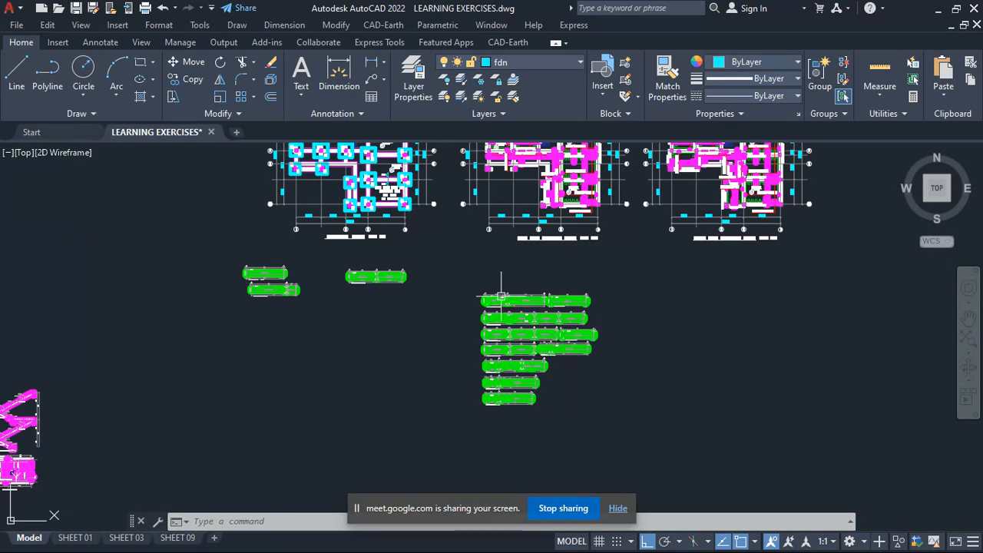
# - Look over the staircase sections and plans and their place among the other structural details
pyautogui.scroll(4, 251, 328)
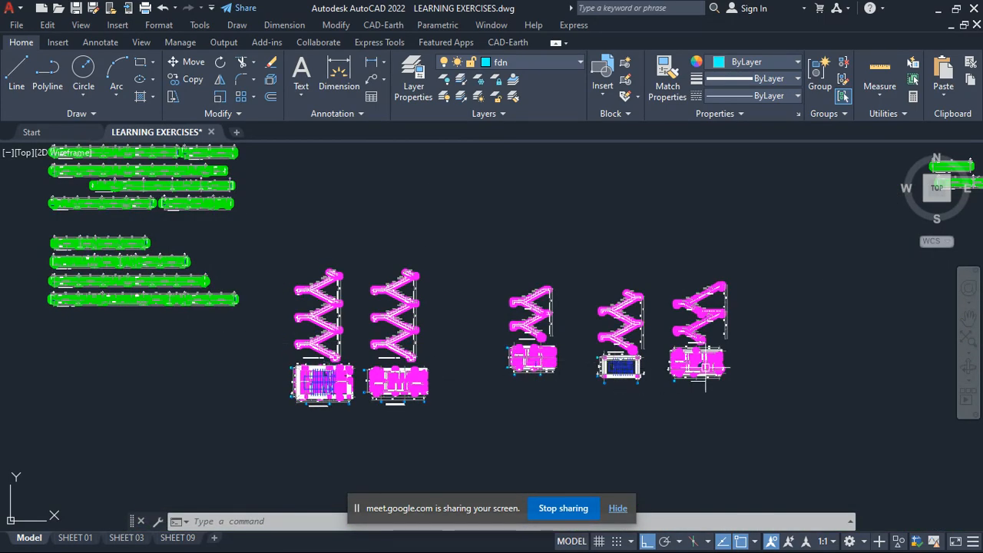
pyautogui.scroll(2, 705, 367)
pyautogui.scroll(-3, 614, 353)
pyautogui.scroll(3, 538, 346)
pyautogui.scroll(-5, 467, 352)
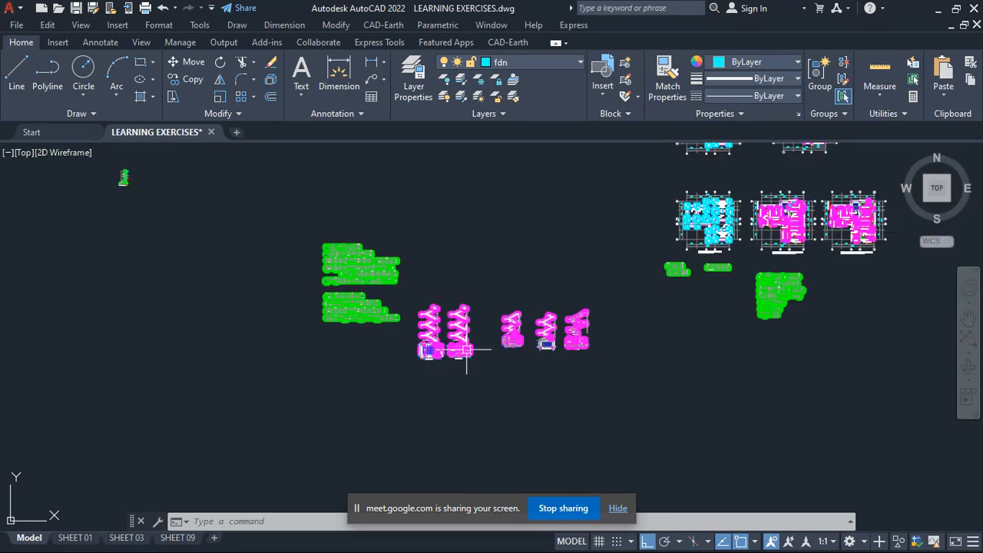
pyautogui.scroll(5, 350, 305)
pyautogui.scroll(-8, 350, 307)
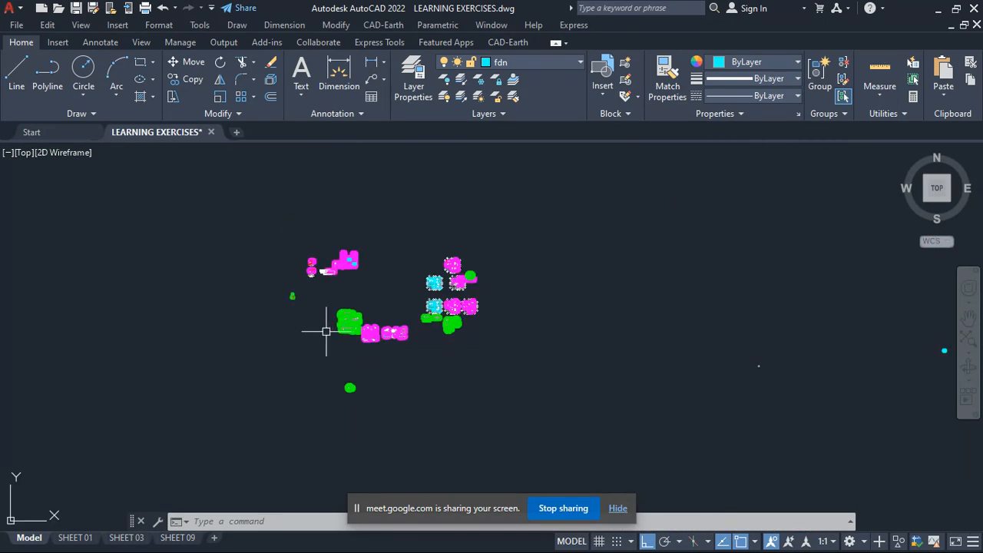
# - Examine the typical beam sections, comparing the 200X300 slab beam's bars and links with the 450X230 T-beam section
pyautogui.scroll(2, 318, 325)
pyautogui.scroll(8, 349, 385)
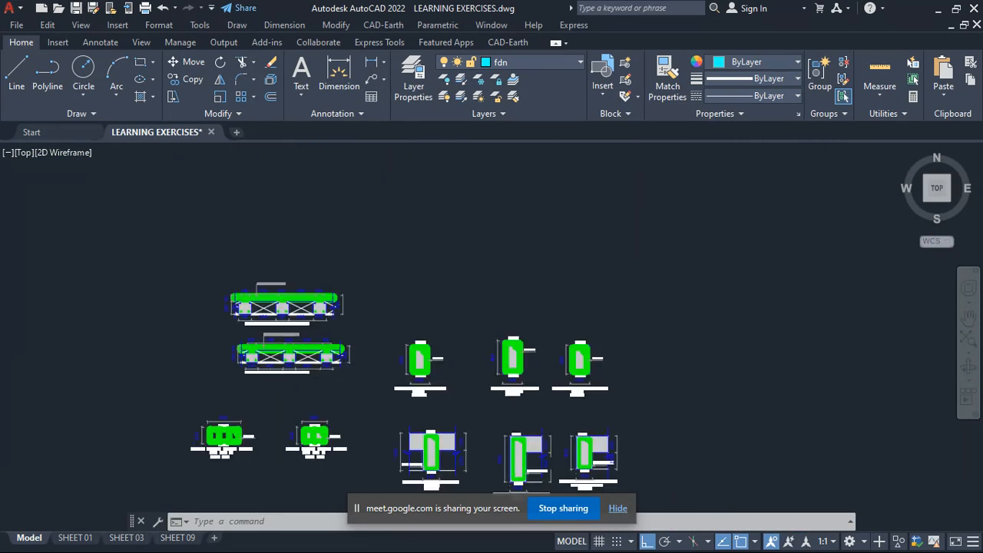
pyautogui.scroll(-8, 361, 310)
pyautogui.scroll(10, 220, 275)
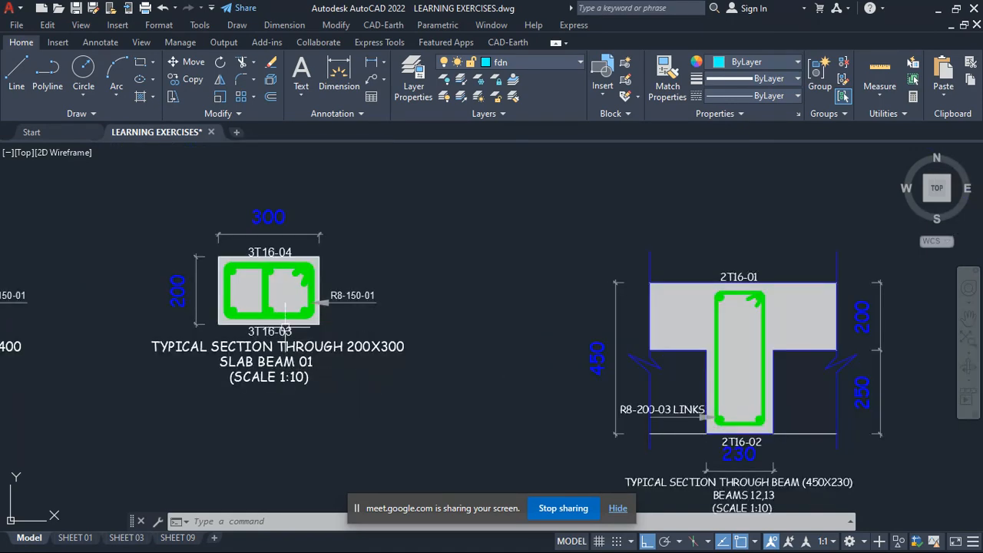
pyautogui.scroll(-3, 396, 273)
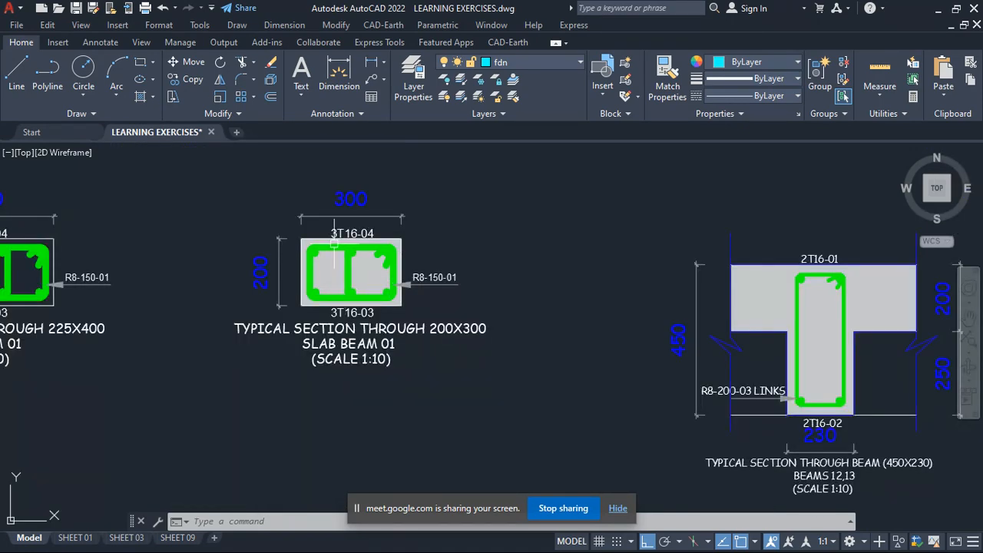
pyautogui.scroll(6, 334, 244)
pyautogui.scroll(-6, 307, 231)
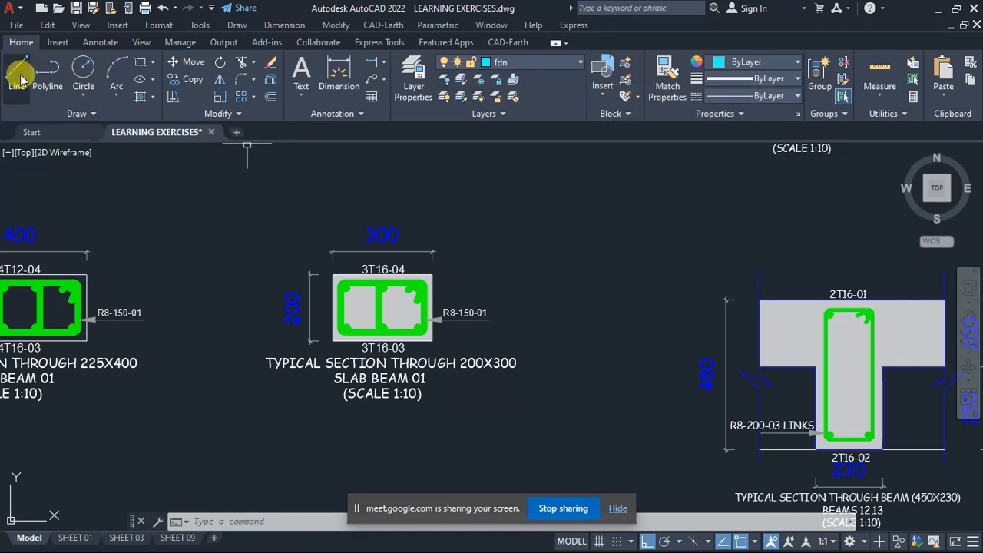
pyautogui.scroll(-5, 385, 311)
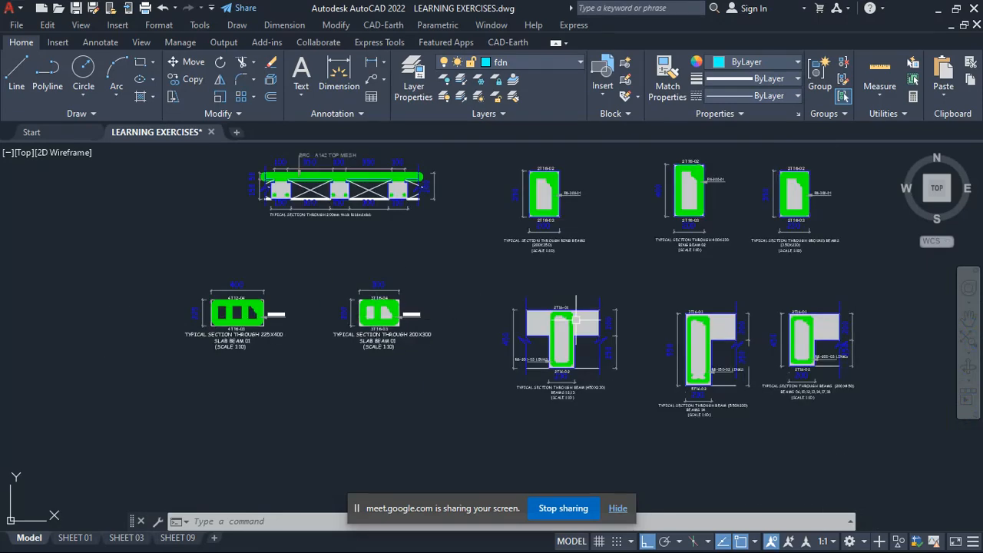
pyautogui.scroll(5, 547, 317)
pyautogui.scroll(-5, 330, 303)
pyautogui.scroll(5, 254, 290)
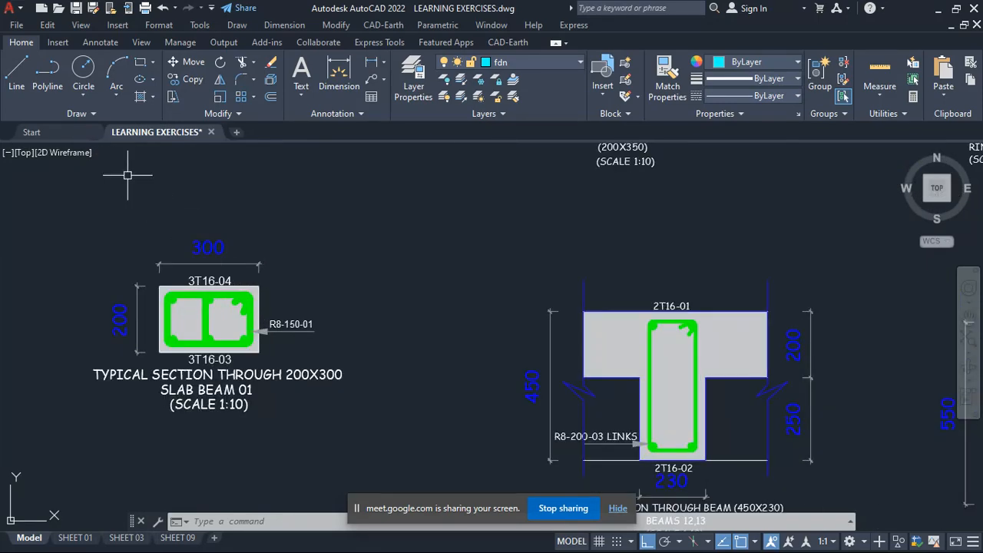
# - Draw a closed rectangle of lines, about 197 wide and 99 high, beside the 200X300 slab beam section
pyautogui.click(27, 71)
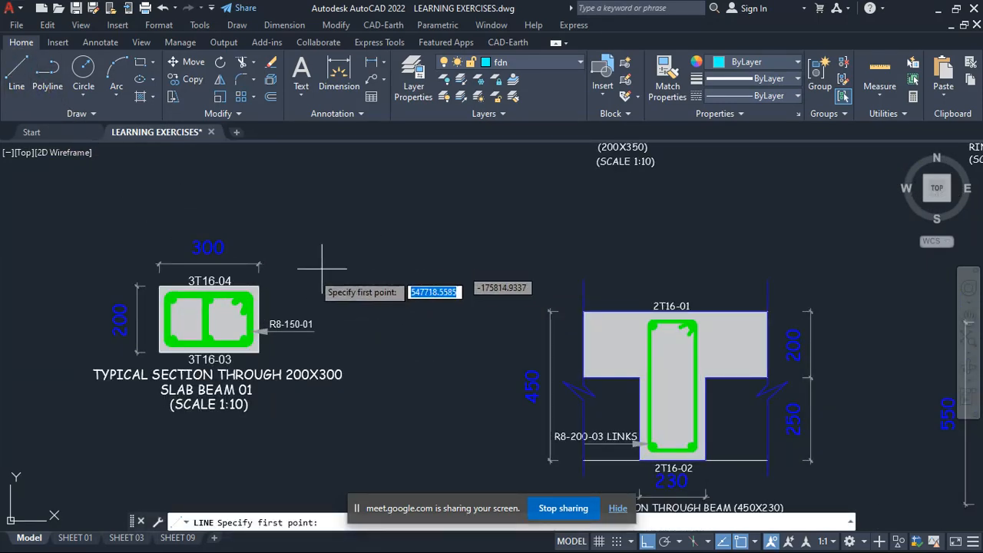
pyautogui.scroll(4, 193, 327)
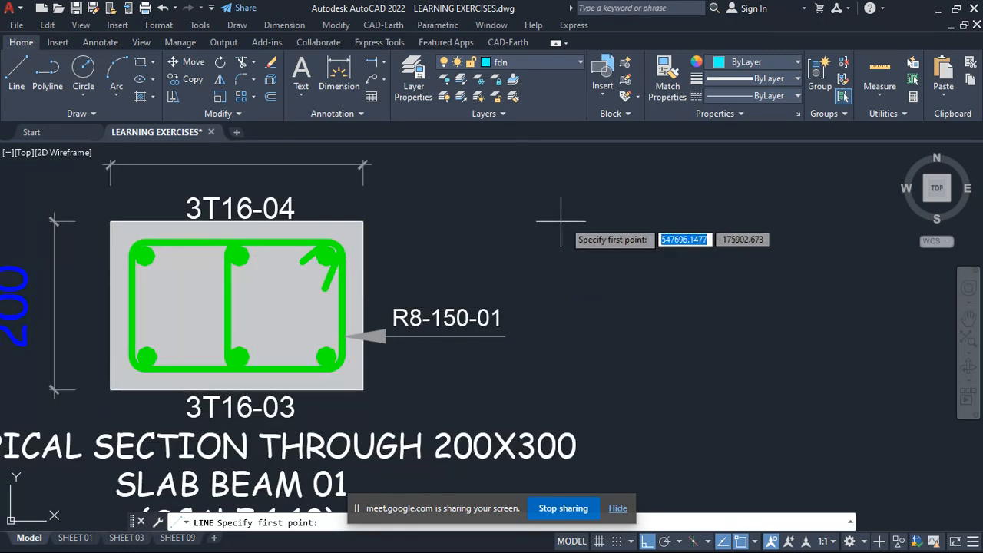
pyautogui.click(584, 204)
pyautogui.click(750, 205)
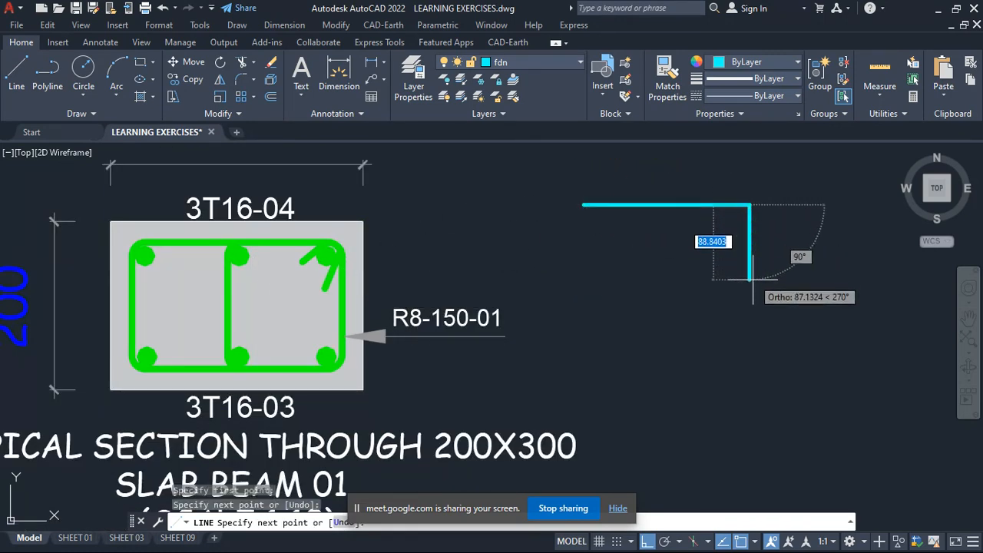
pyautogui.click(750, 288)
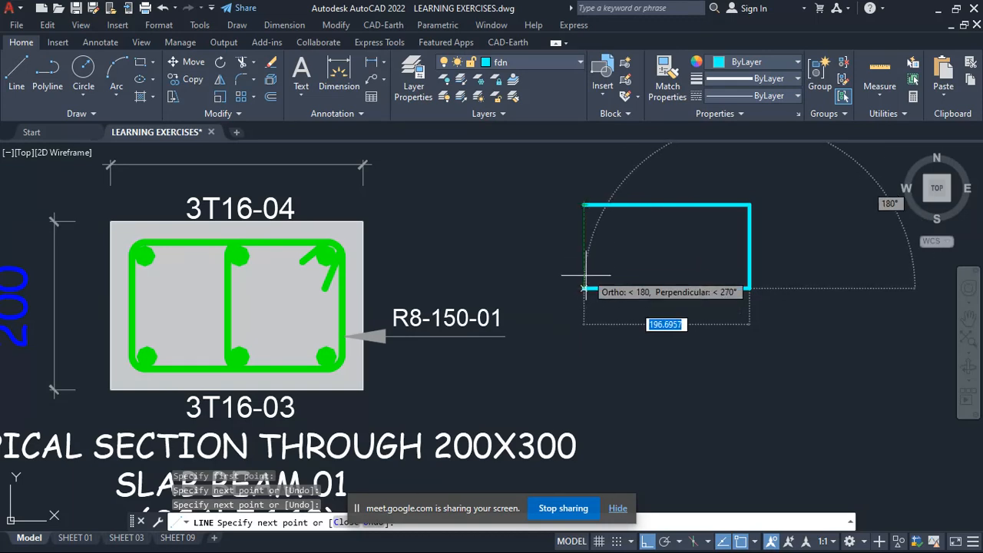
pyautogui.click(584, 205)
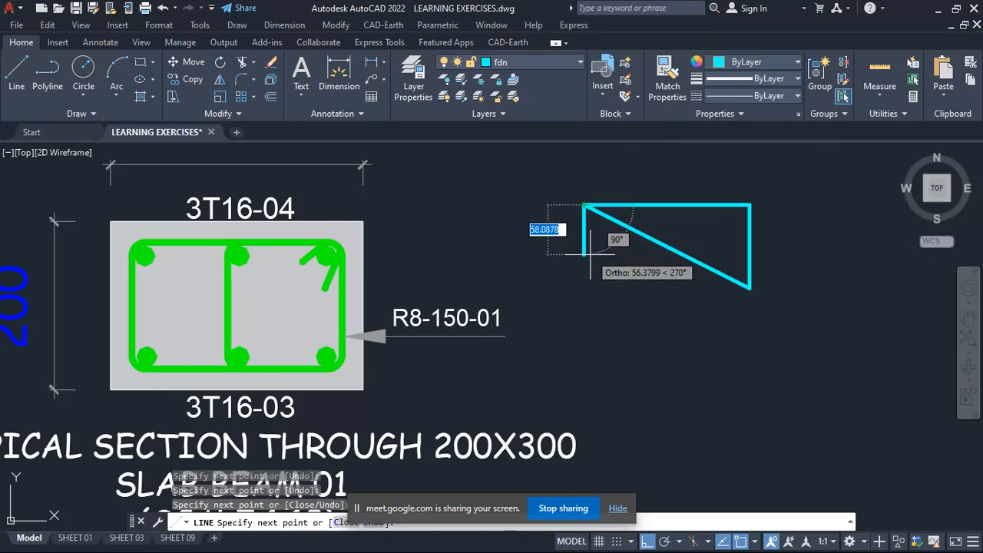
pyautogui.hotkey('ctrl', 'z')
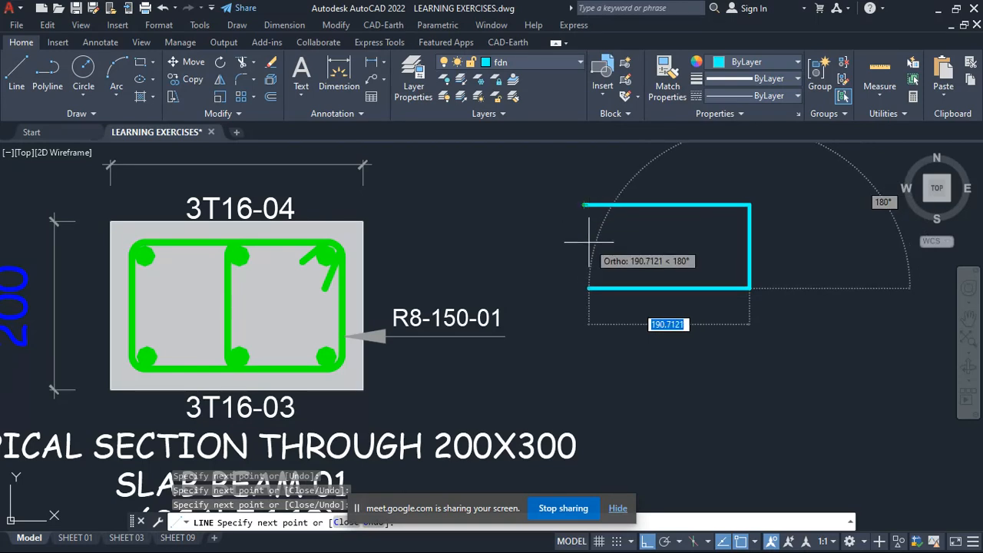
pyautogui.click(586, 207)
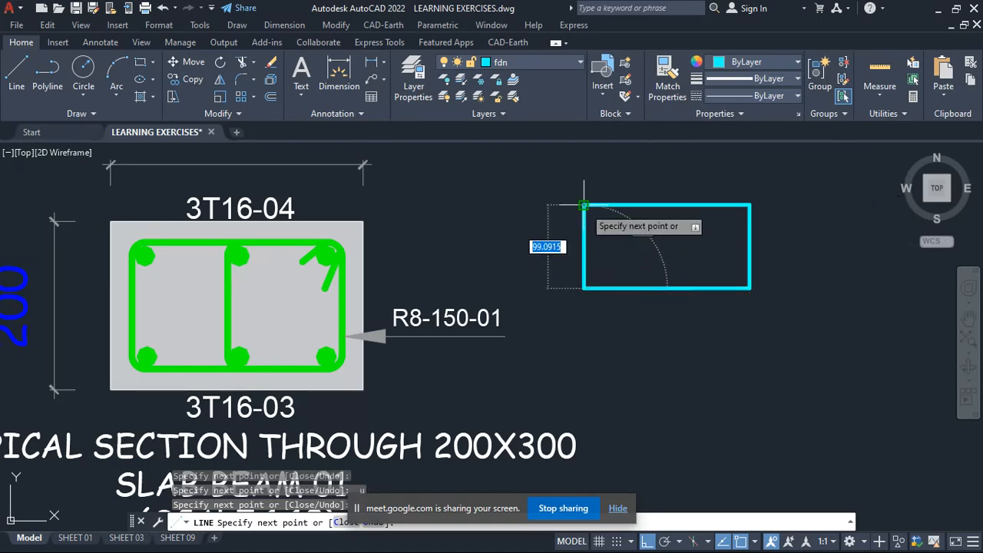
pyautogui.click(584, 206)
pyautogui.rightClick(631, 242)
pyautogui.click(666, 252)
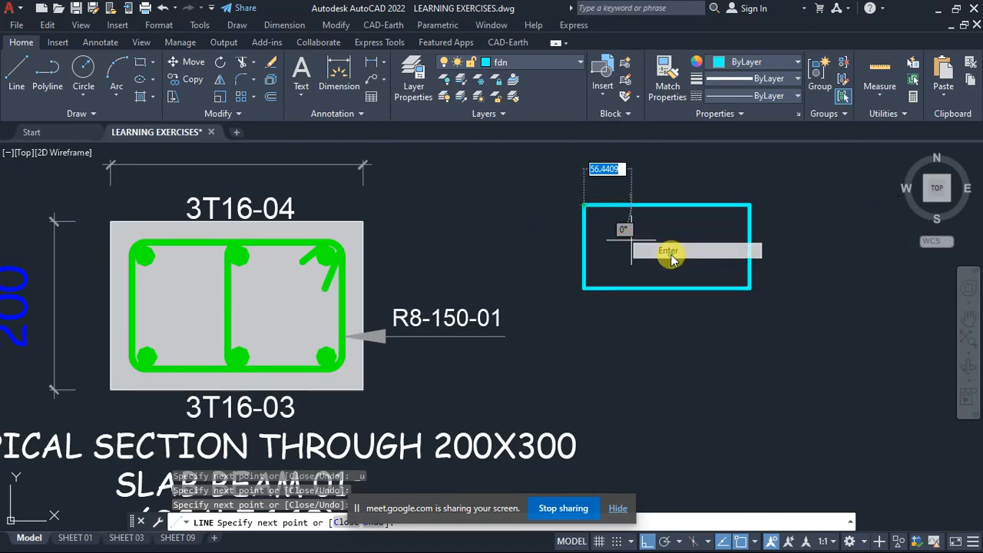
# - Match the properties of the slab beam section's green link to all four sides of the new rectangle
pyautogui.scroll(-2, 538, 254)
pyautogui.scroll(2, 543, 284)
pyautogui.scroll(-2, 643, 164)
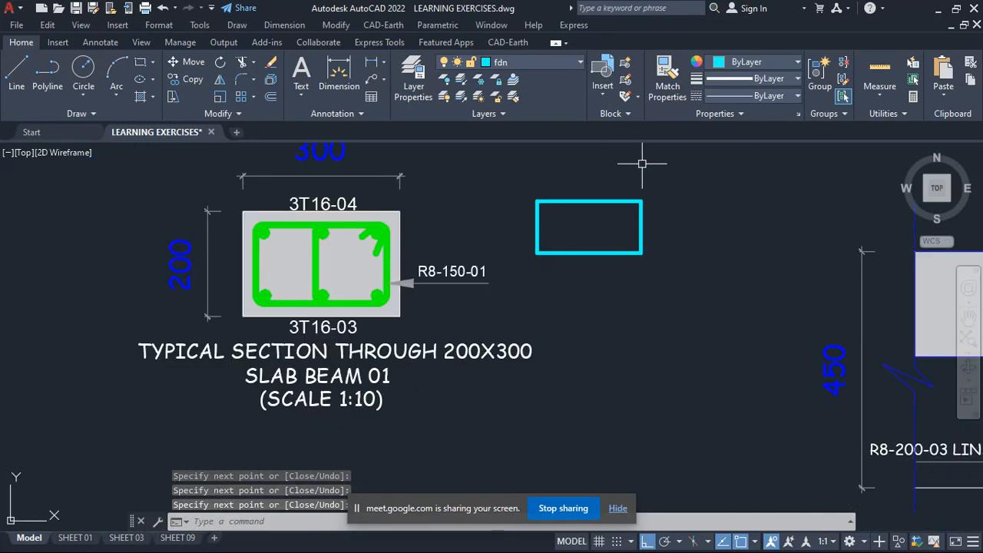
pyautogui.scroll(2, 319, 254)
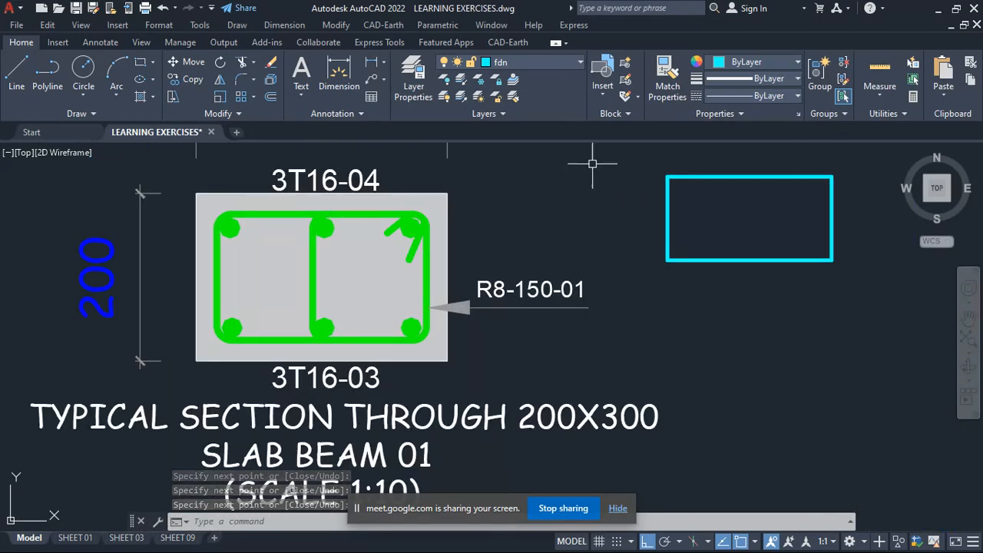
pyautogui.click(656, 77)
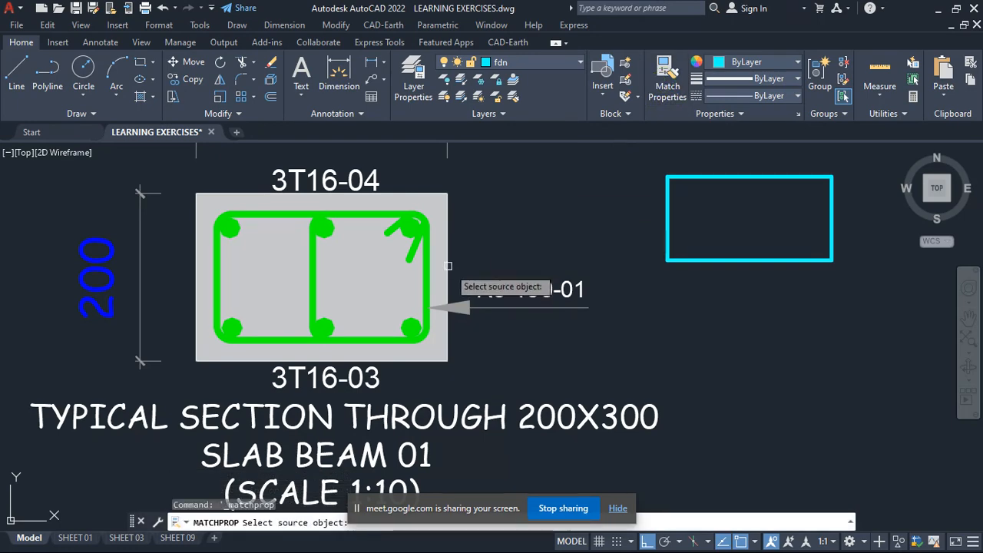
pyautogui.click(425, 275)
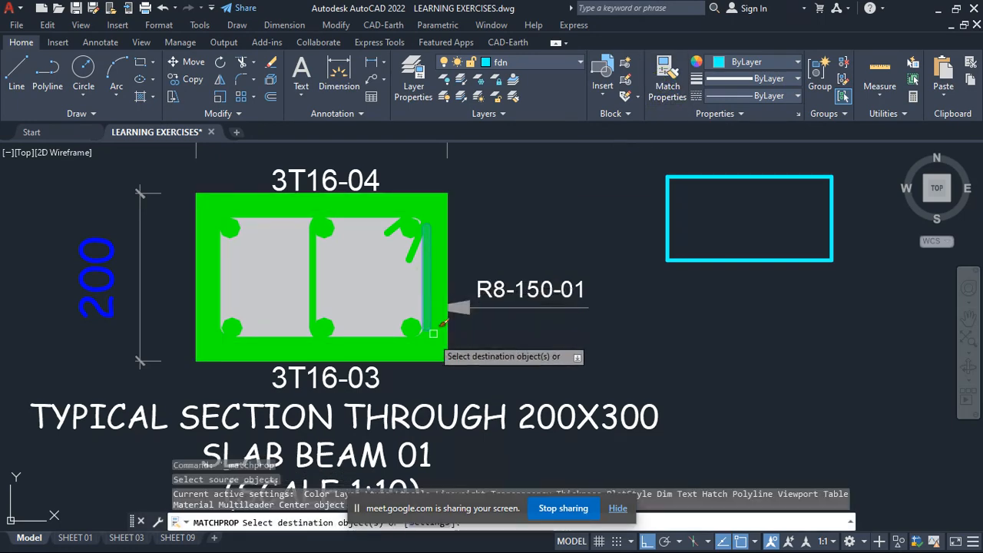
pyautogui.scroll(-3, 520, 325)
pyautogui.scroll(3, 517, 323)
pyautogui.click(555, 218)
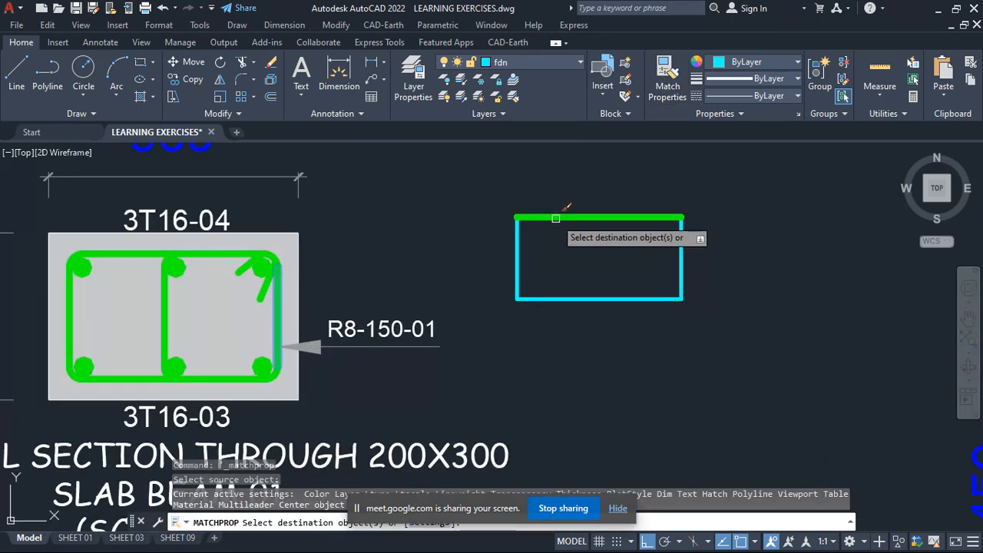
pyautogui.click(514, 241)
pyautogui.click(559, 299)
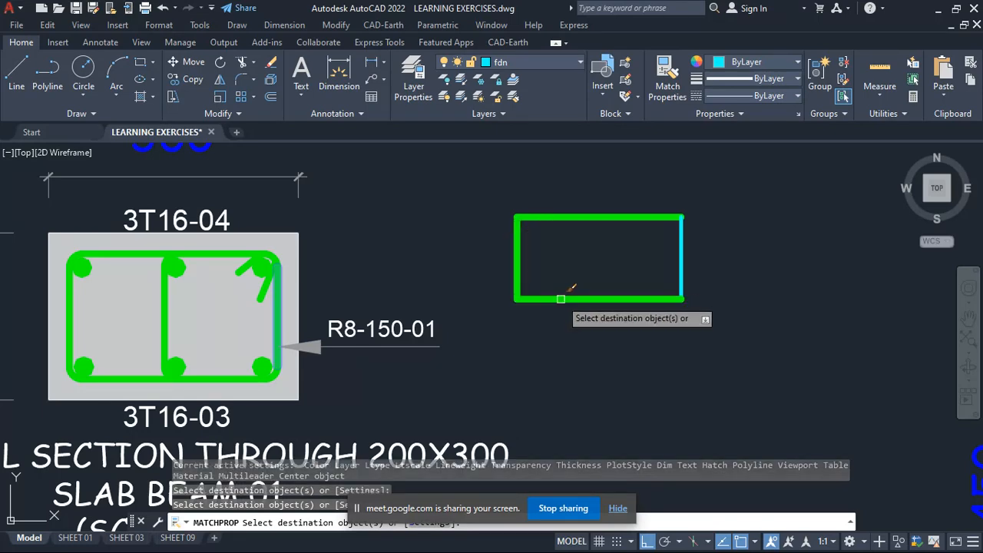
pyautogui.click(682, 250)
pyautogui.scroll(-2, 586, 269)
pyautogui.scroll(2, 600, 267)
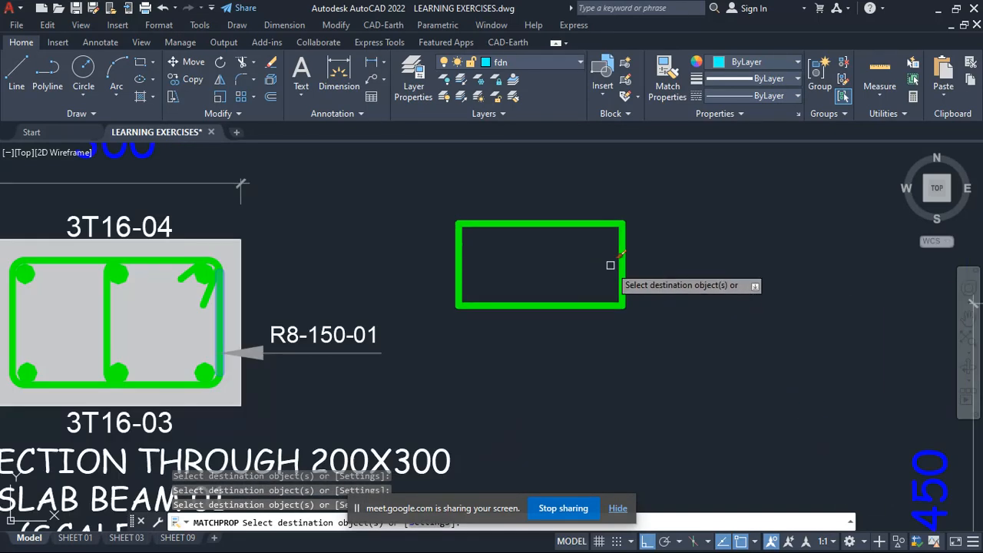
pyautogui.scroll(-2, 597, 270)
pyautogui.scroll(2, 585, 261)
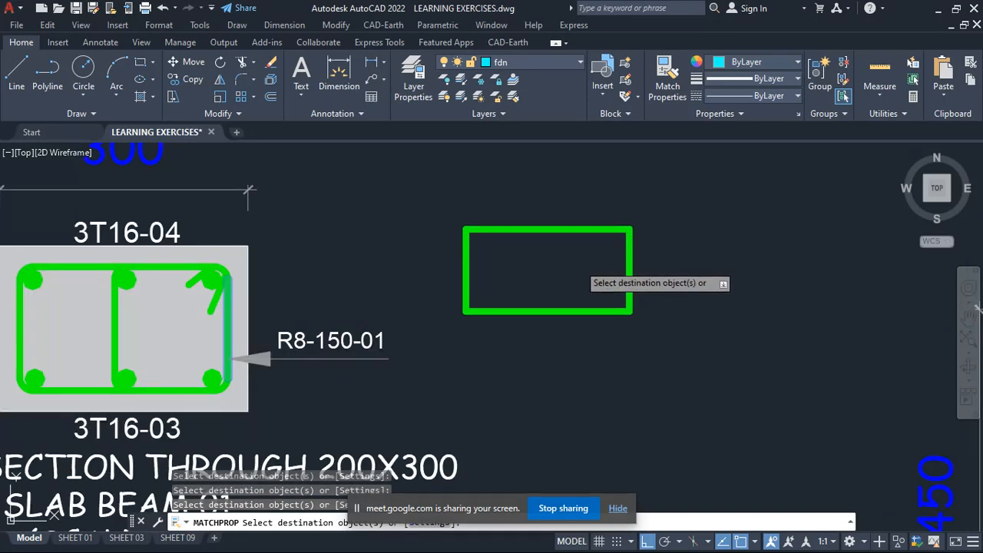
pyautogui.press('Return')
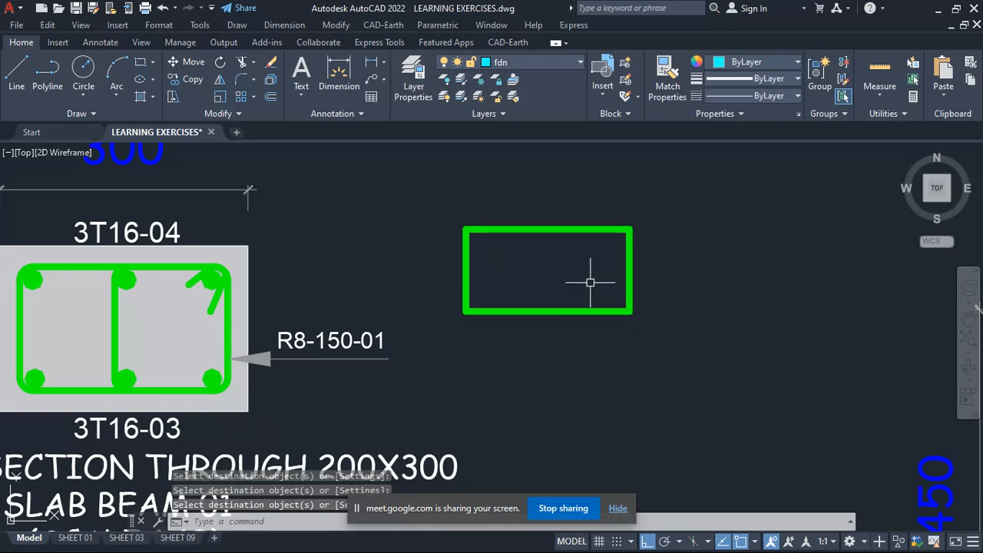
# - Offset all four sides of the green rectangle beside the slab beam section outward by 25
pyautogui.scroll(-2, 593, 280)
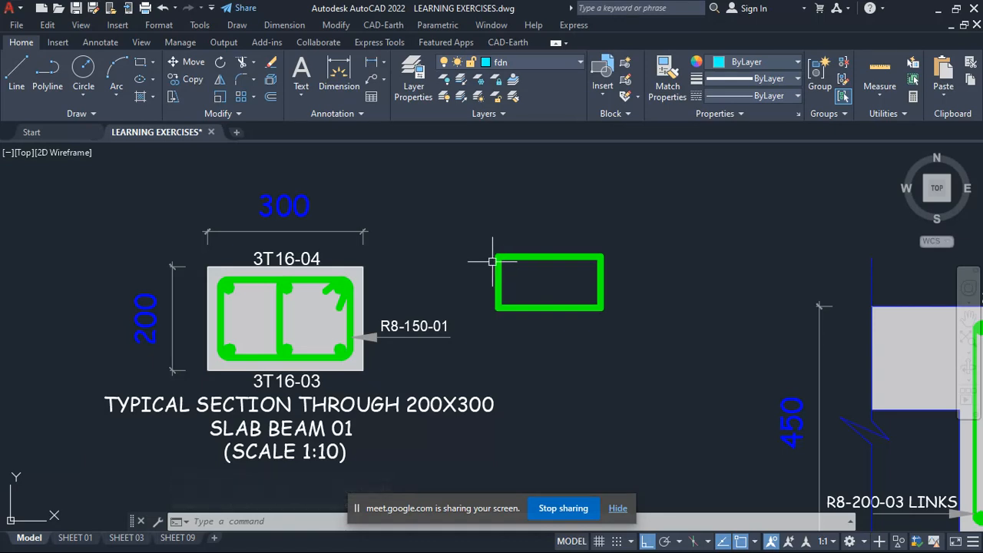
pyautogui.click(271, 101)
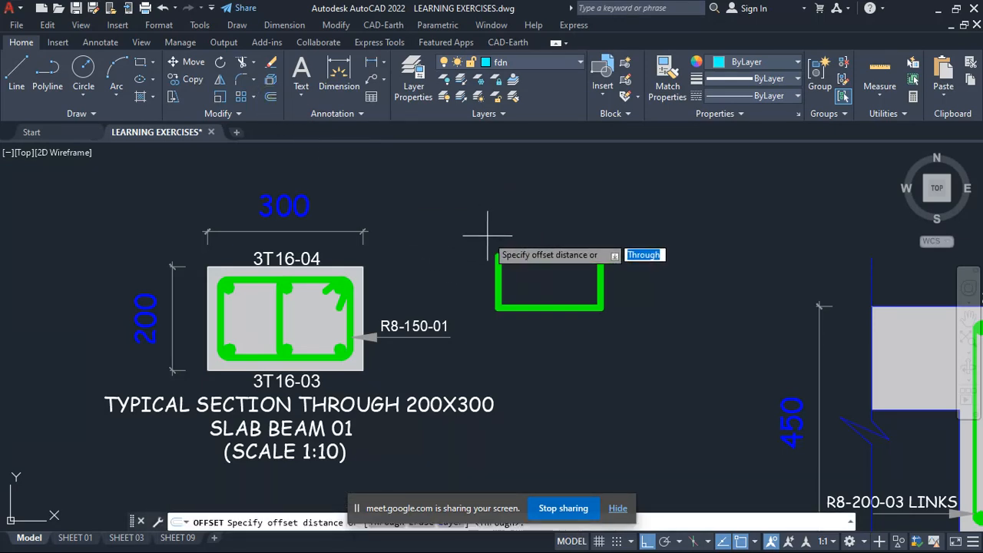
pyautogui.press('Return')
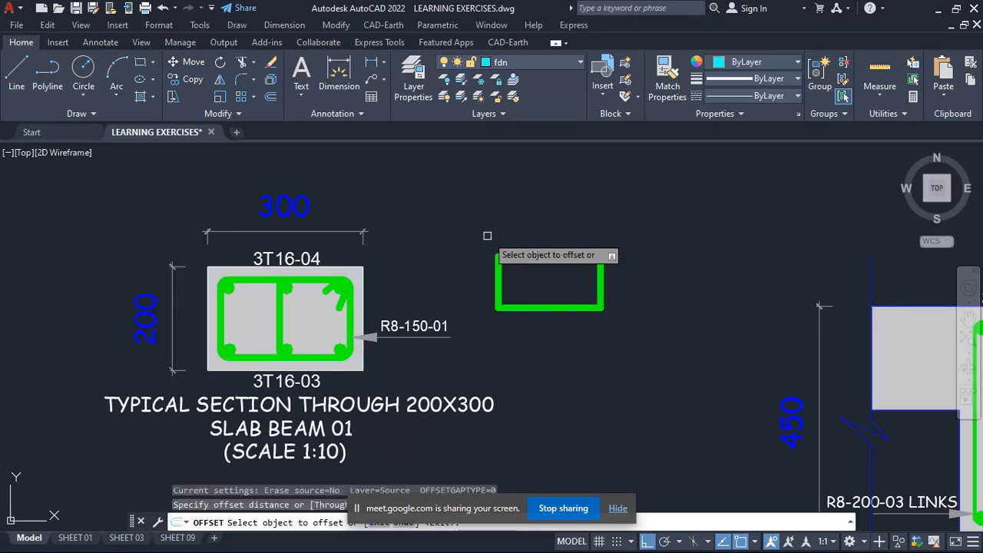
pyautogui.click(530, 254)
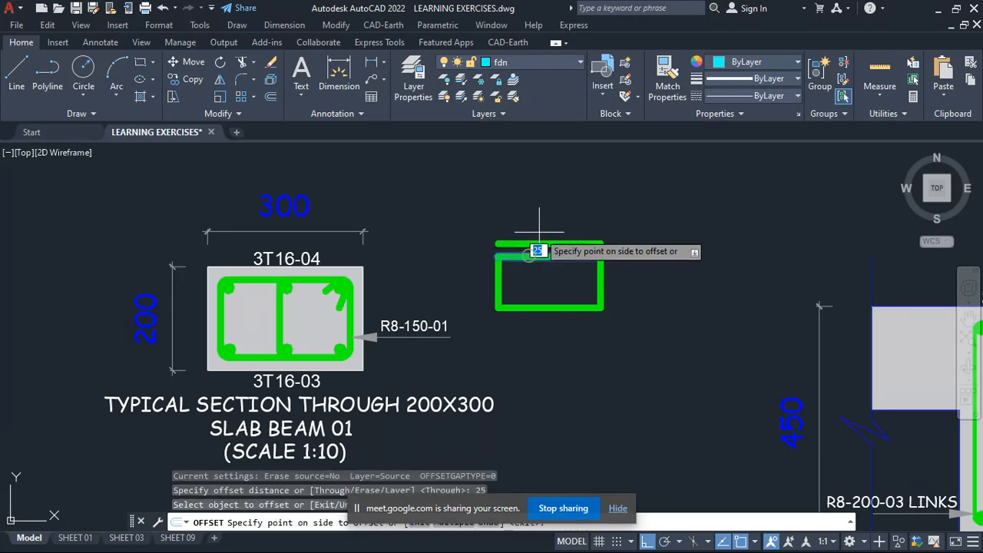
pyautogui.click(540, 231)
pyautogui.click(603, 272)
pyautogui.click(645, 269)
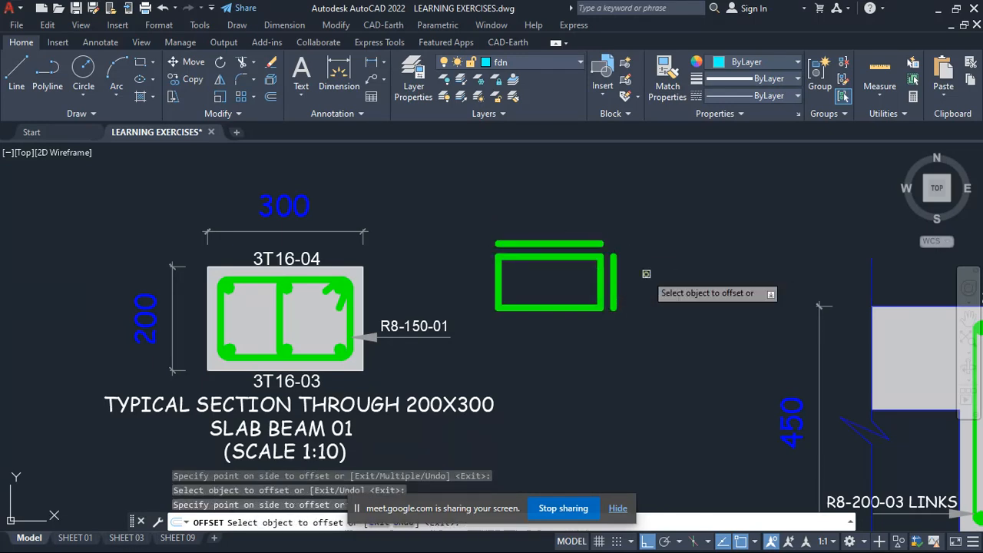
pyautogui.click(570, 309)
pyautogui.click(565, 328)
pyautogui.click(499, 273)
pyautogui.click(461, 269)
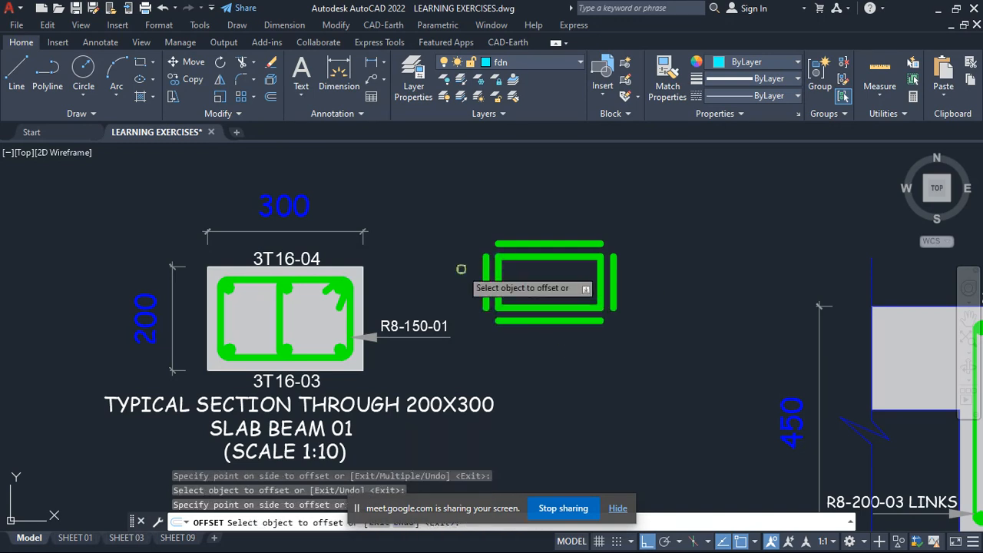
pyautogui.press('Escape')
# - Chamfer the left offset line with the upper and lower offset lines at zero distance to close both left corners
pyautogui.click(487, 259)
pyautogui.click(506, 243)
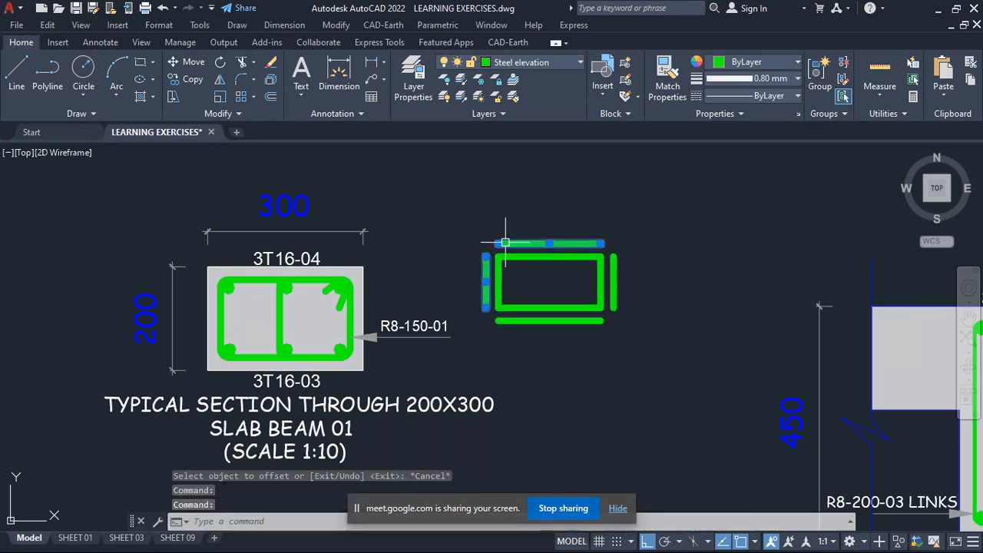
pyautogui.click(256, 80)
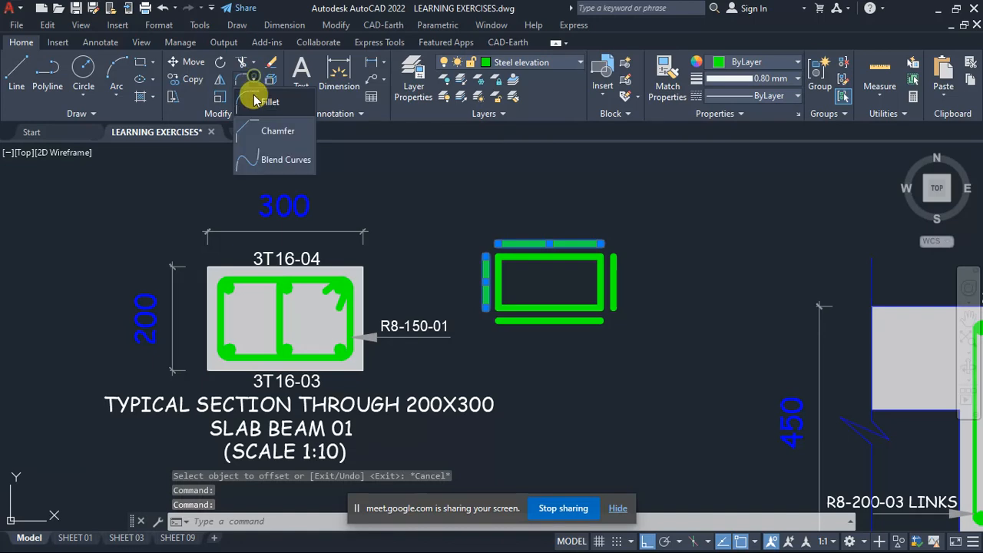
pyautogui.click(274, 129)
pyautogui.click(518, 244)
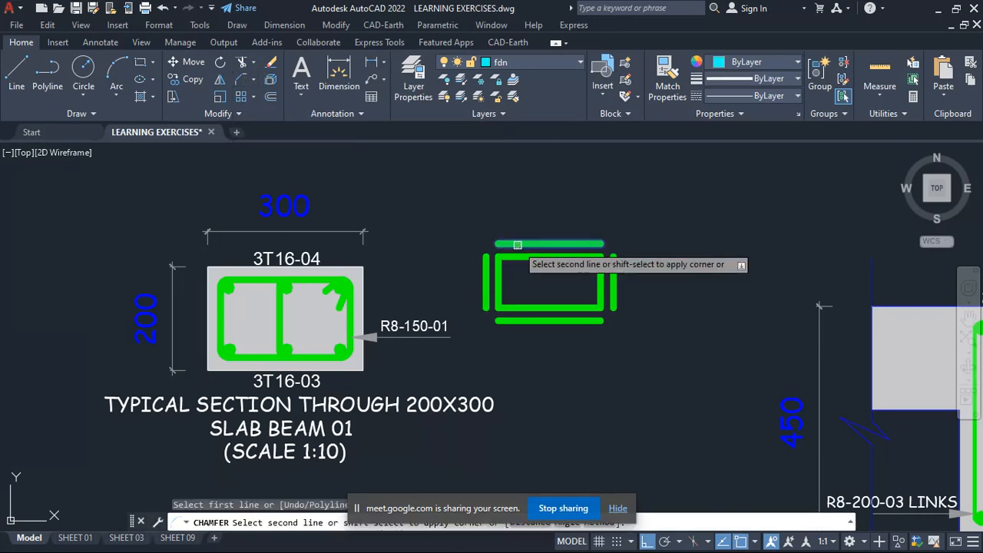
pyautogui.click(483, 265)
pyautogui.press('Return')
pyautogui.click(485, 301)
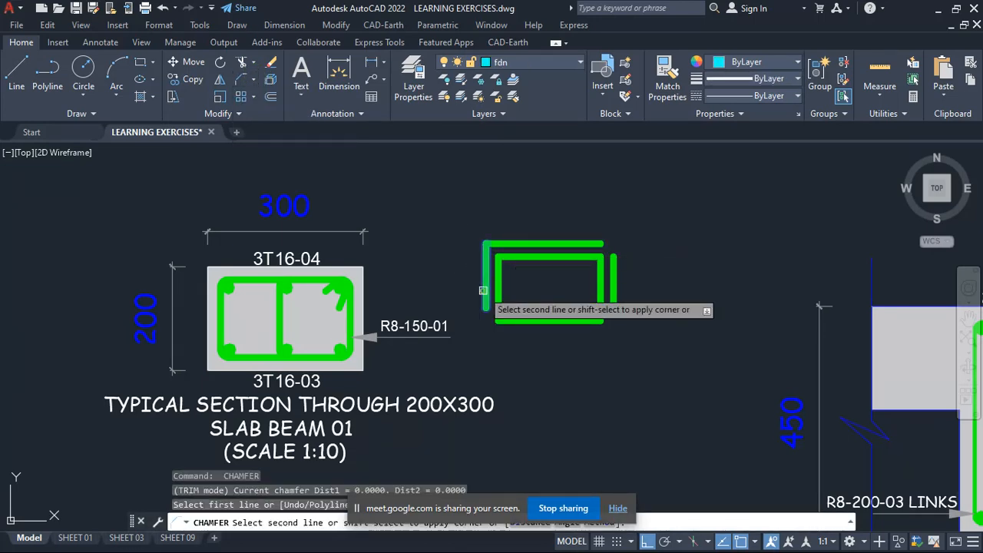
pyautogui.click(518, 321)
# - Chamfer the right offset line with the lower and upper offset lines at zero distance, completing the outer rectangle
pyautogui.press('Return')
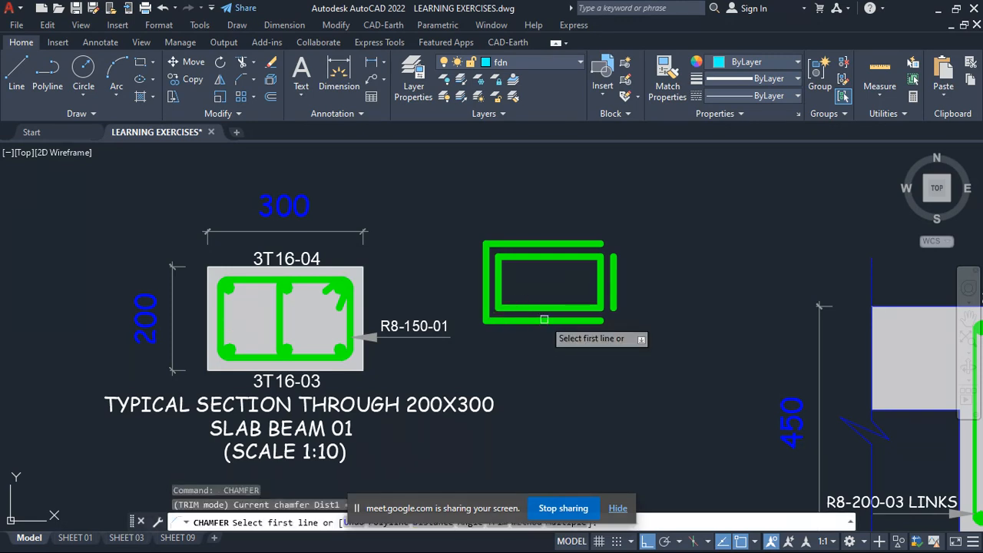
pyautogui.click(540, 320)
pyautogui.click(615, 289)
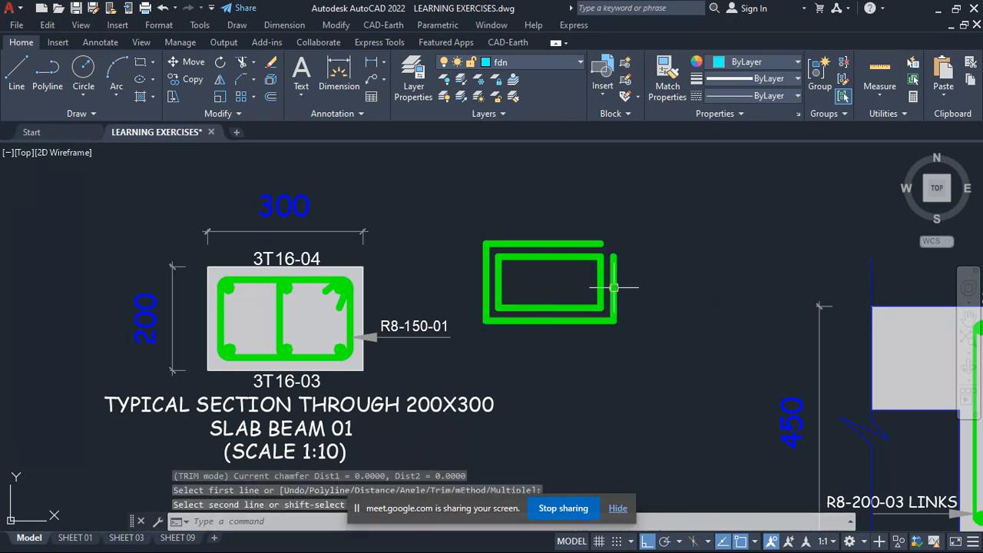
pyautogui.press('Return')
pyautogui.click(615, 283)
pyautogui.click(591, 247)
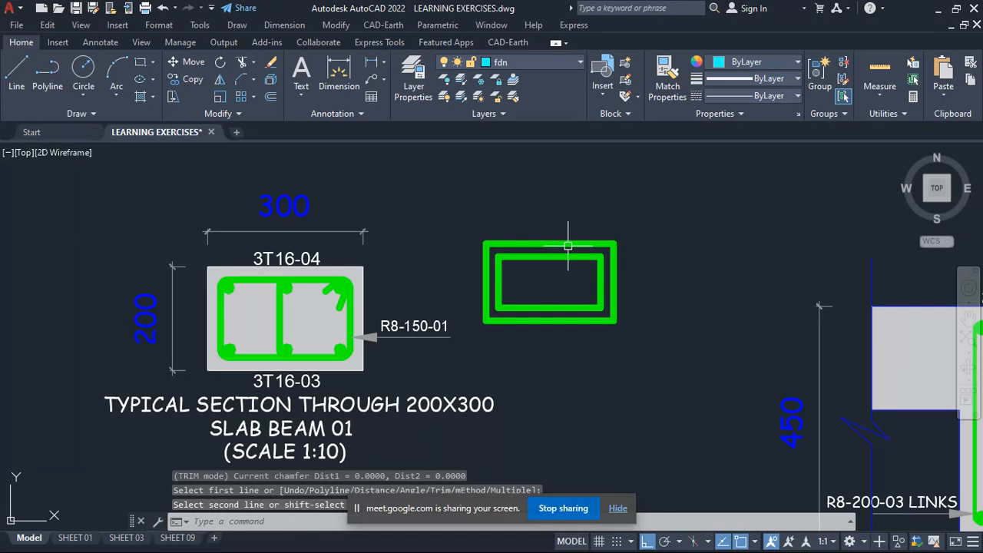
# - Match the properties of the slab beam section's concrete outline to all four sides of the outer rectangle
pyautogui.click(666, 80)
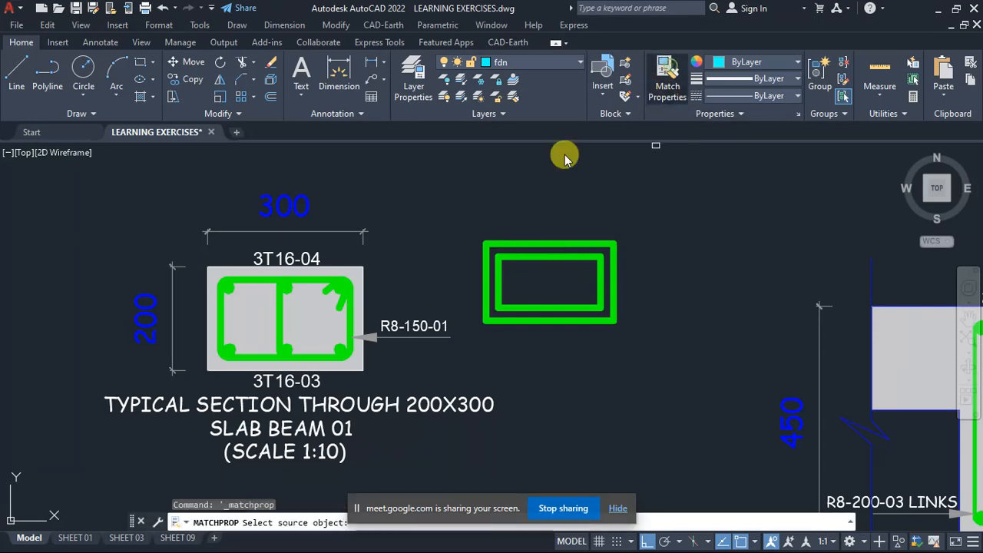
pyautogui.click(348, 275)
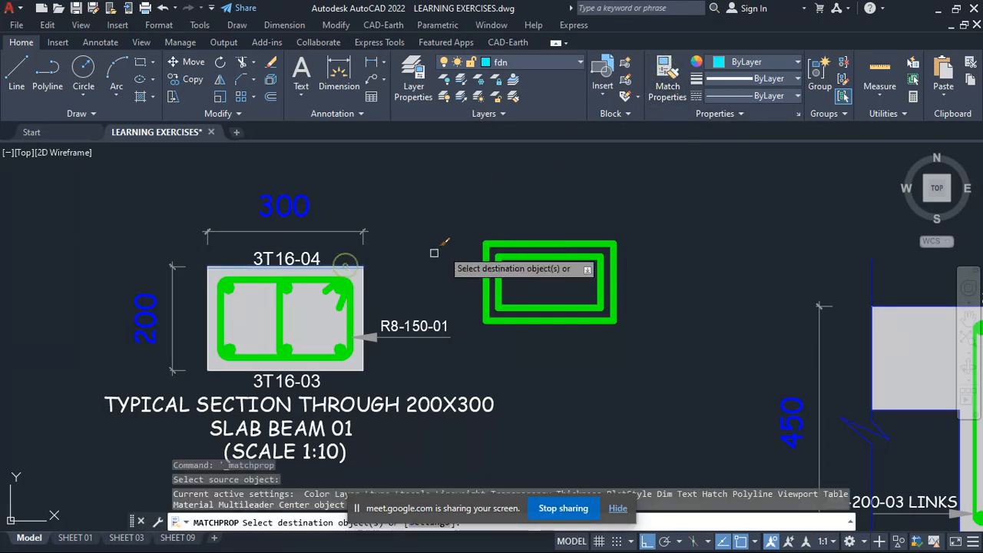
pyautogui.click(493, 247)
pyautogui.click(504, 322)
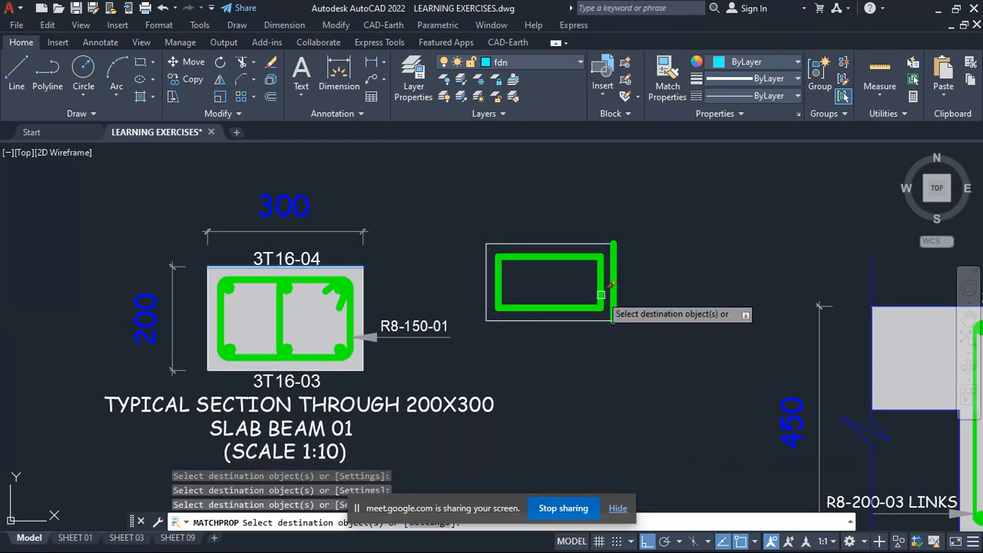
pyautogui.click(613, 284)
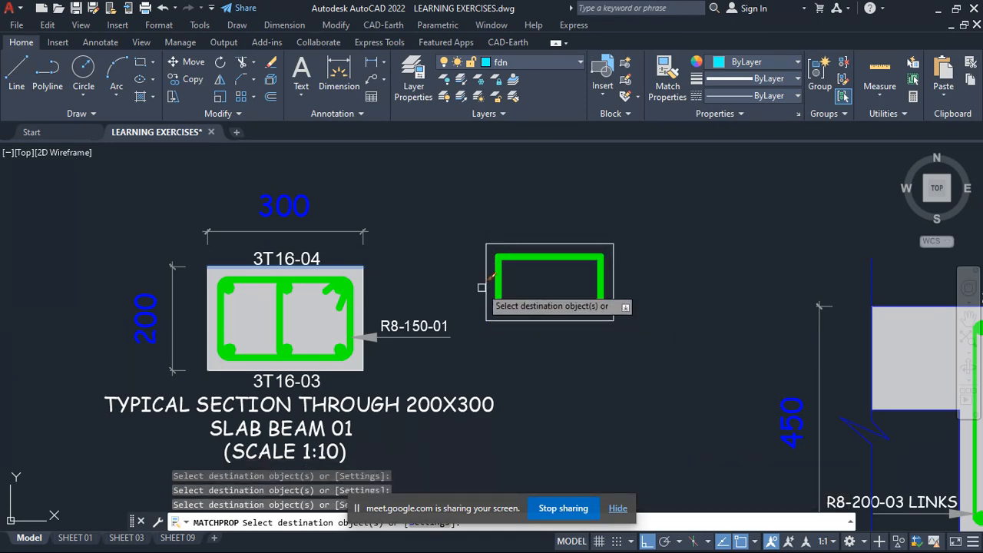
pyautogui.scroll(-4, 482, 287)
pyautogui.scroll(4, 503, 300)
pyautogui.press('Escape')
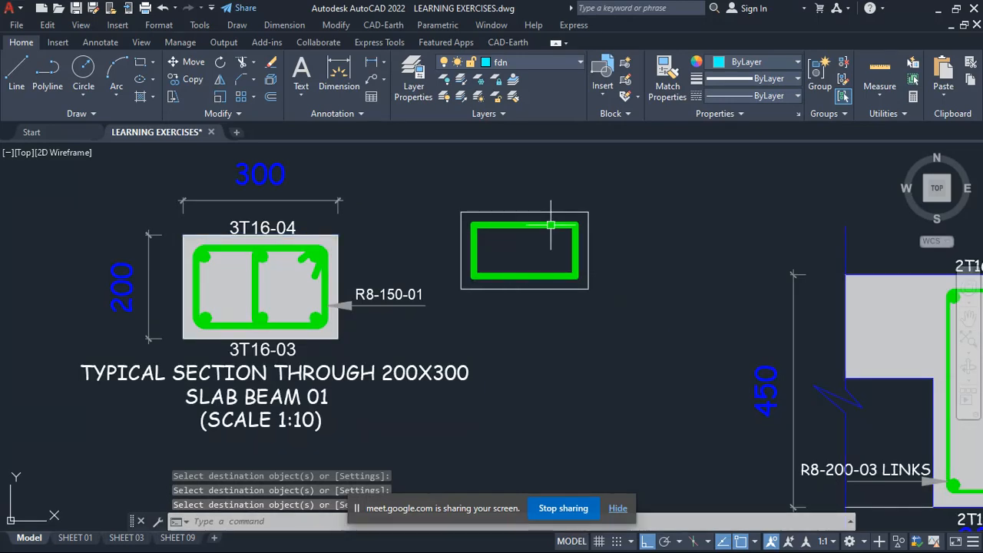
# - Examine the new link and concrete outline, comparing them with the surrounding typical beam sections
pyautogui.scroll(6, 538, 231)
pyautogui.scroll(-8, 500, 254)
pyautogui.scroll(4, 478, 289)
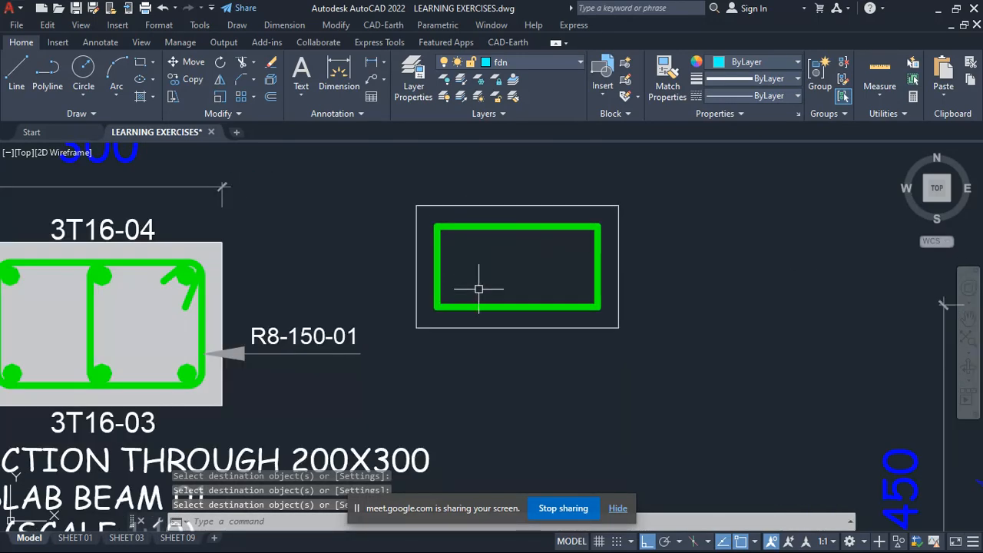
pyautogui.scroll(-3, 527, 249)
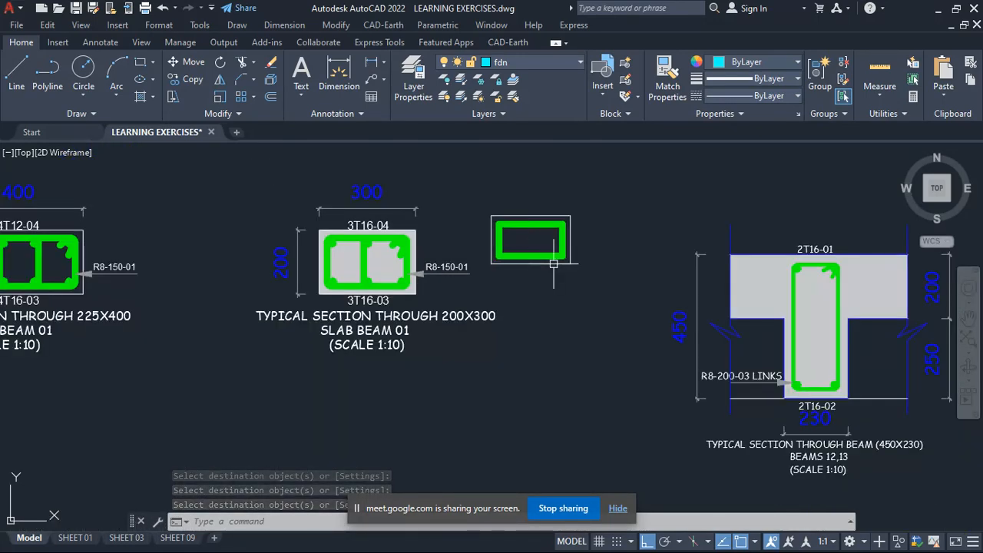
pyautogui.scroll(-3, 553, 264)
pyautogui.scroll(2, 538, 254)
pyautogui.scroll(-4, 504, 327)
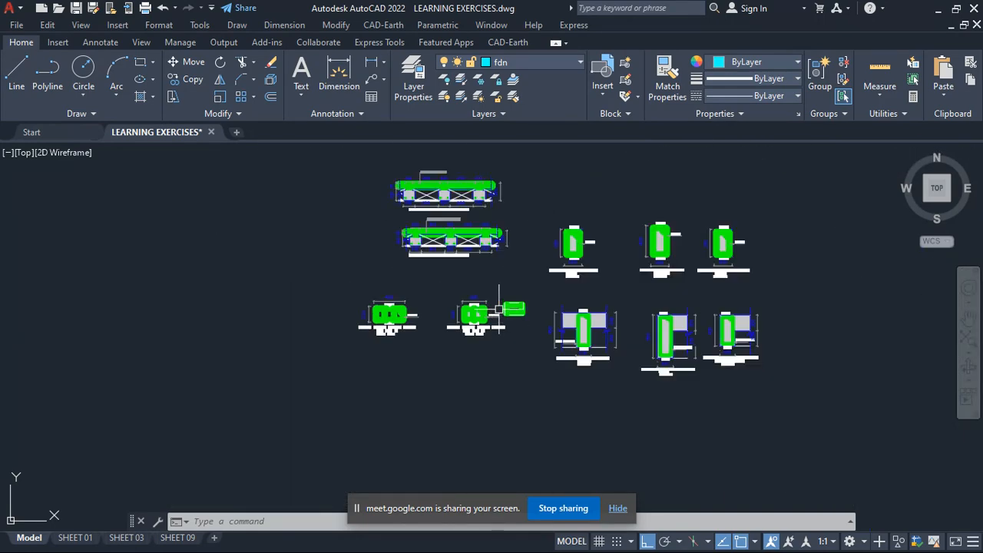
pyautogui.scroll(5, 499, 310)
pyautogui.scroll(-7, 454, 296)
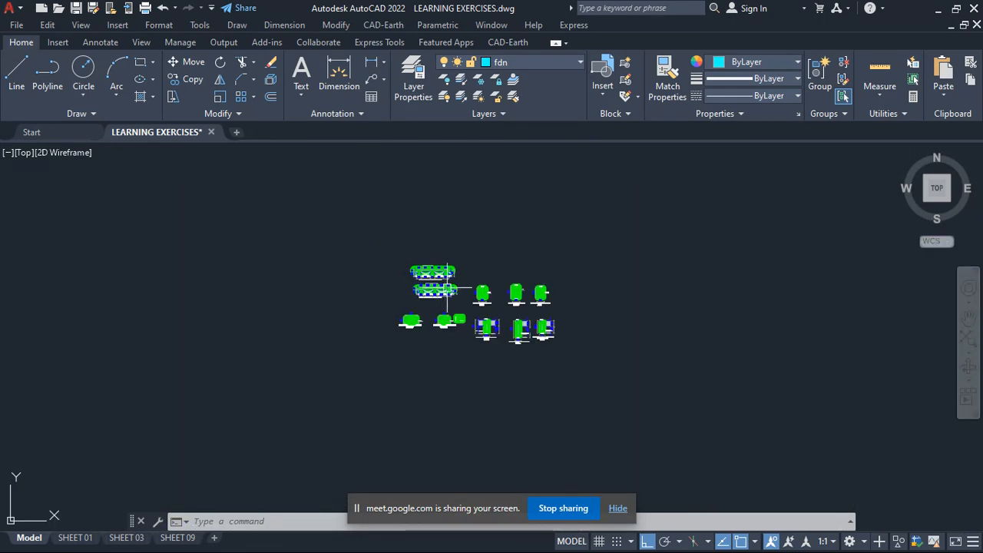
# - Look over the foundation, first floor and second floor structural layouts in model space
pyautogui.scroll(-4, 447, 290)
pyautogui.scroll(6, 567, 279)
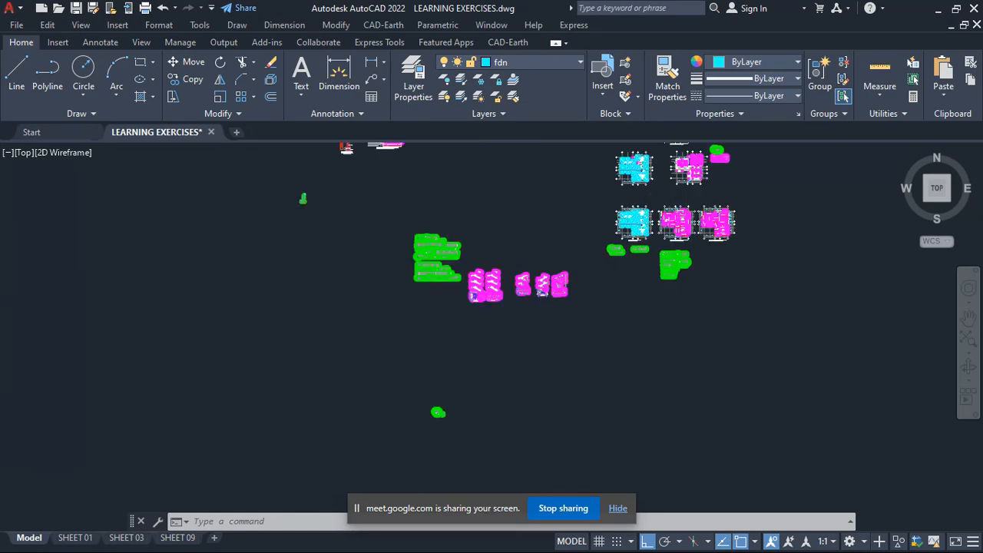
pyautogui.scroll(7, 692, 186)
pyautogui.scroll(-6, 640, 283)
pyautogui.scroll(8, 615, 300)
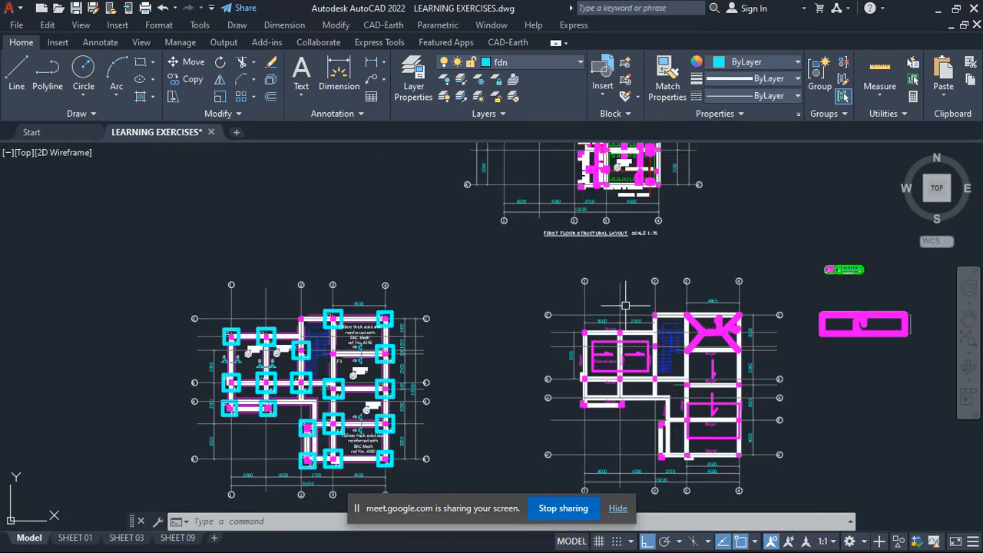
pyautogui.scroll(-4, 626, 305)
pyautogui.scroll(5, 614, 285)
pyautogui.scroll(-3, 614, 284)
pyautogui.scroll(4, 584, 253)
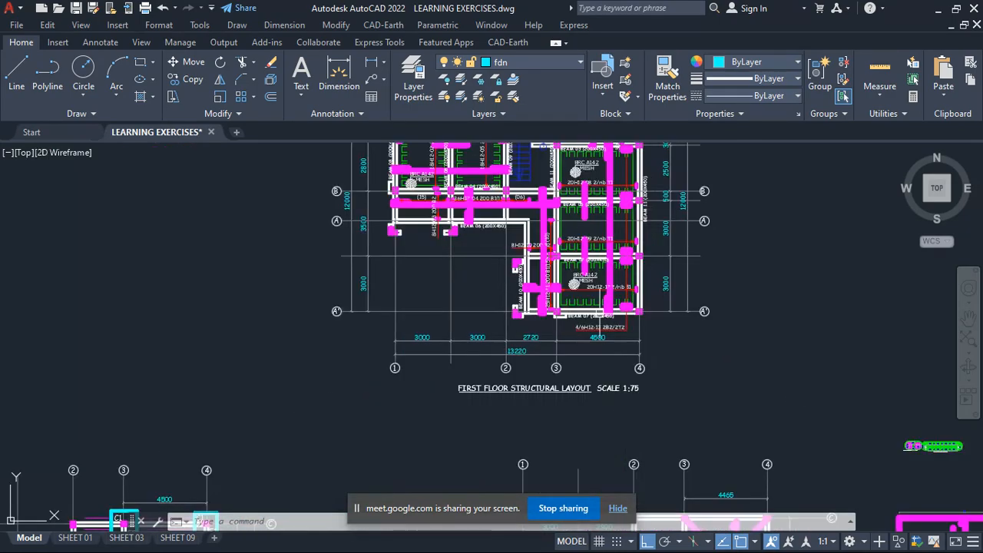
pyautogui.scroll(2, 606, 304)
pyautogui.scroll(-6, 606, 304)
pyautogui.scroll(5, 538, 322)
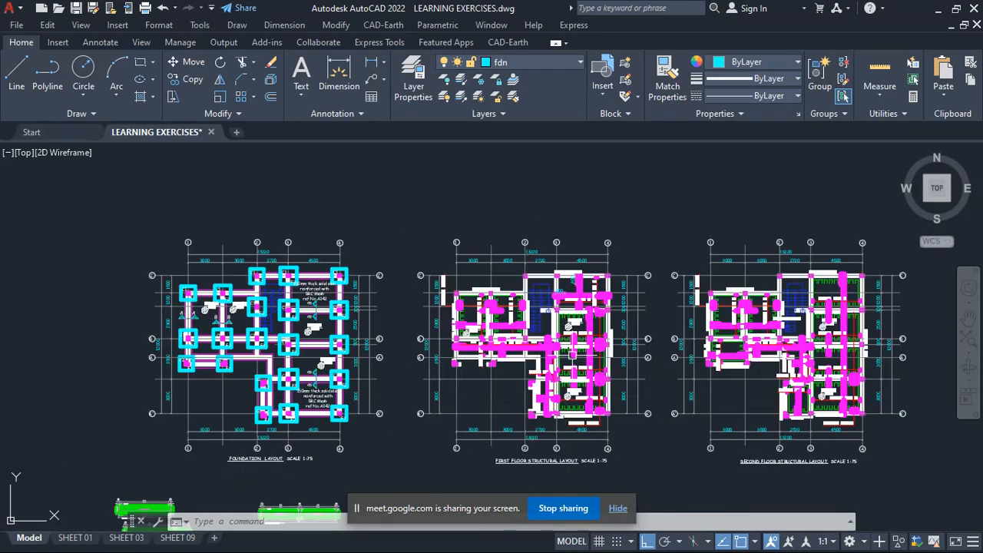
pyautogui.scroll(-5, 441, 308)
pyautogui.scroll(4, 454, 253)
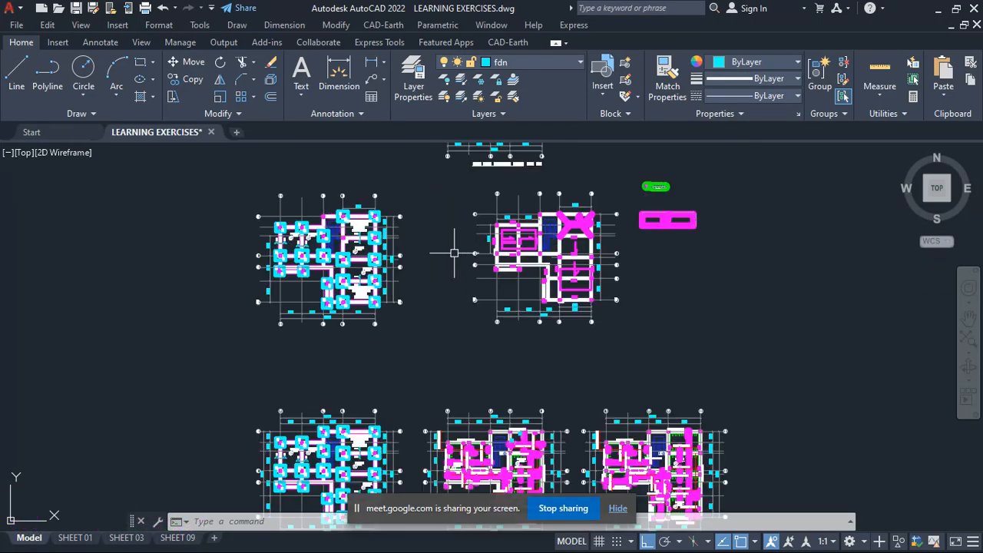
# - Look over the beam details and the foundation, column and staircase details across the whole model space
pyautogui.scroll(-5, 388, 286)
pyautogui.scroll(6, 548, 331)
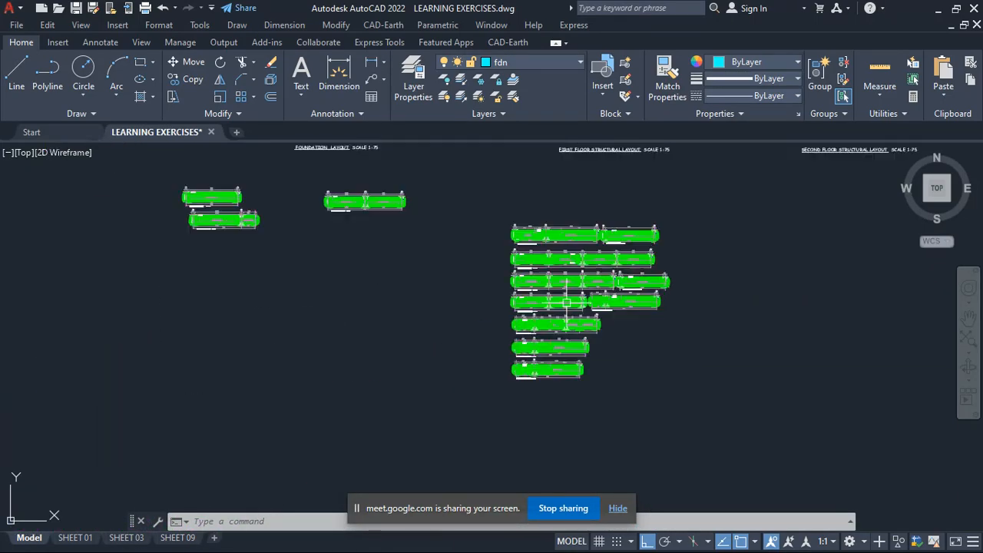
pyautogui.scroll(-6, 407, 284)
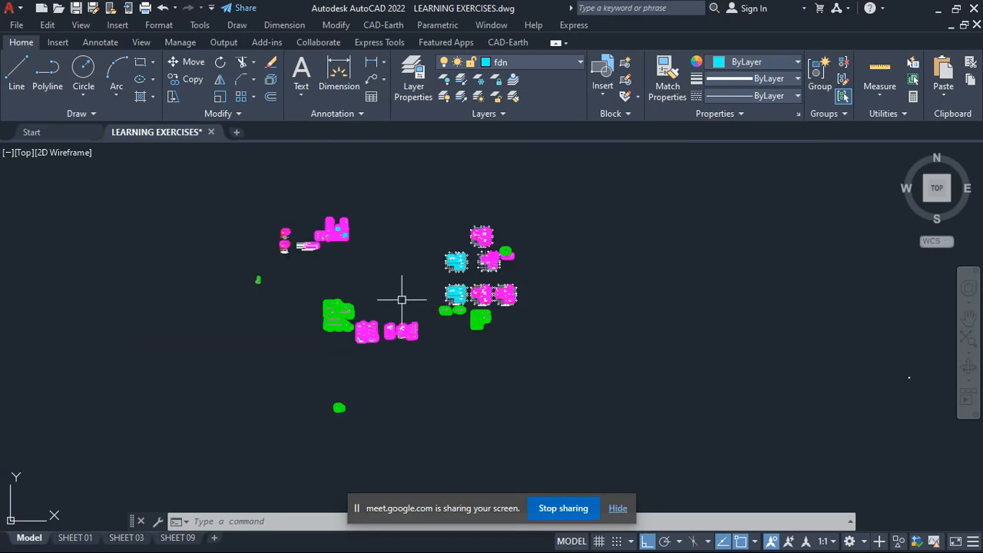
pyautogui.scroll(5, 309, 220)
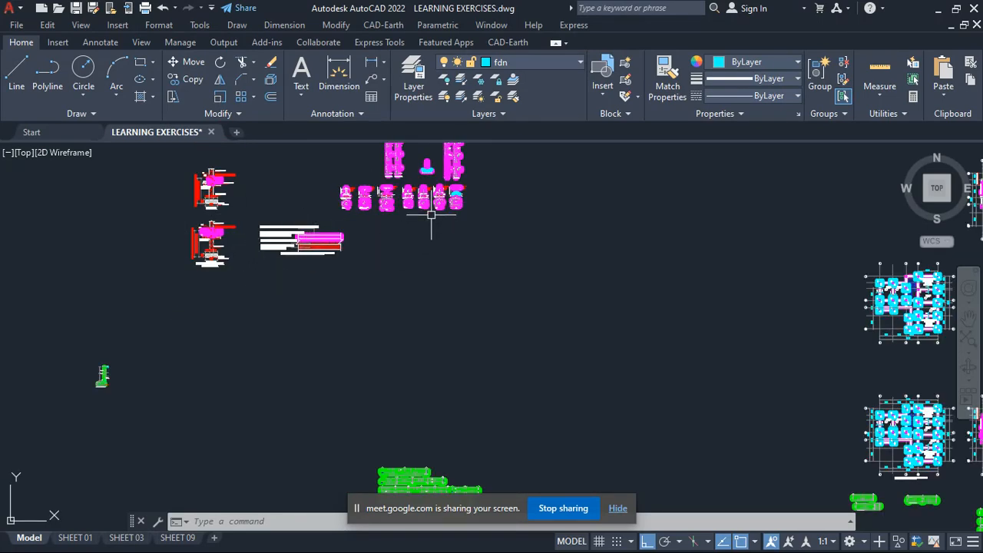
pyautogui.scroll(-3, 351, 271)
pyautogui.scroll(3, 575, 256)
pyautogui.scroll(-3, 394, 313)
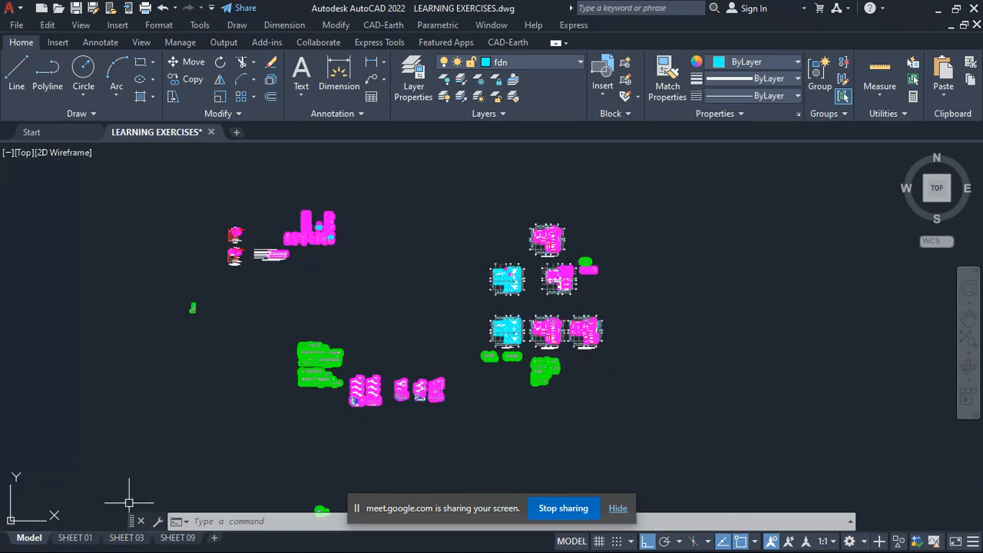
# - Open the SHEET 01 layout and examine its foundation layout, ground beam section, column base and column details
pyautogui.click(77, 540)
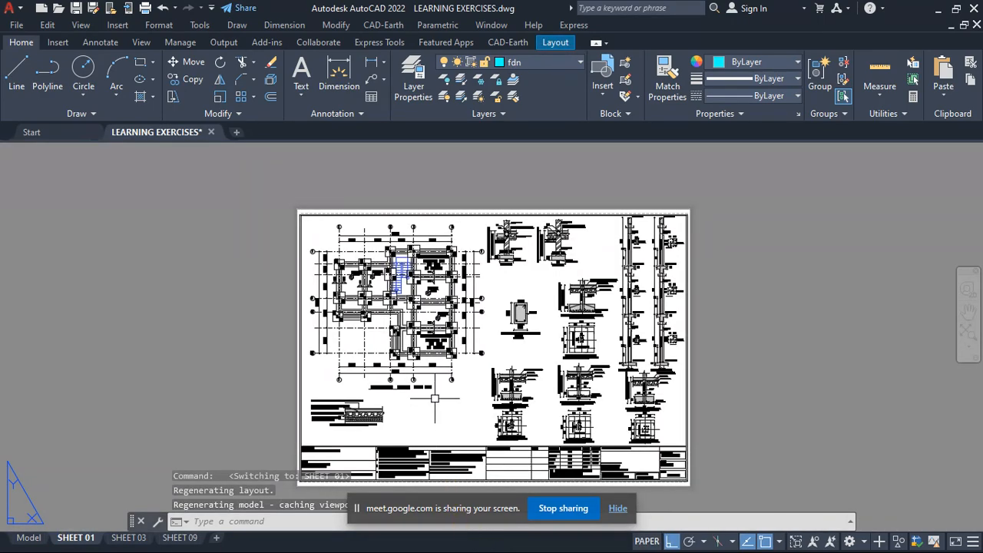
pyautogui.scroll(4, 450, 304)
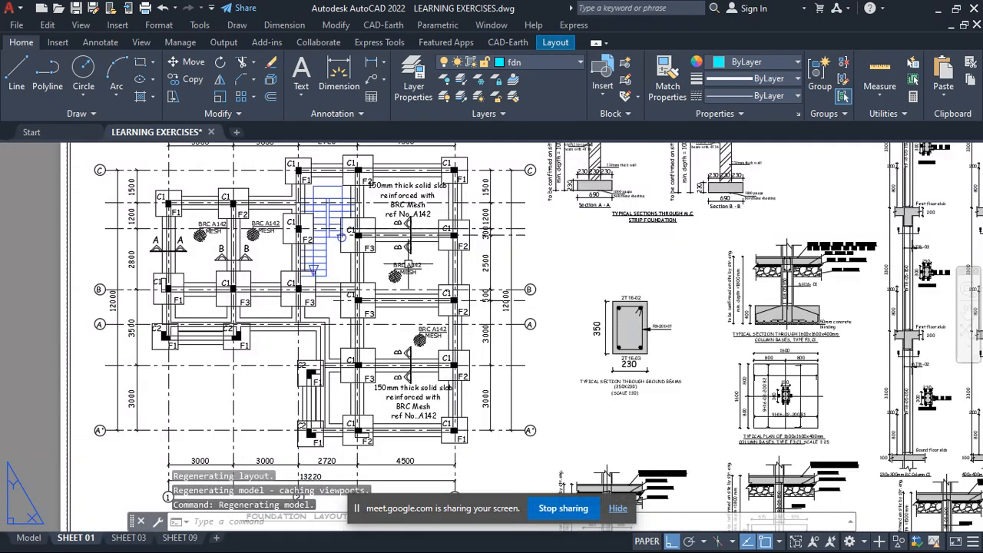
pyautogui.scroll(-6, 443, 257)
pyautogui.scroll(2, 487, 276)
pyautogui.scroll(4, 452, 288)
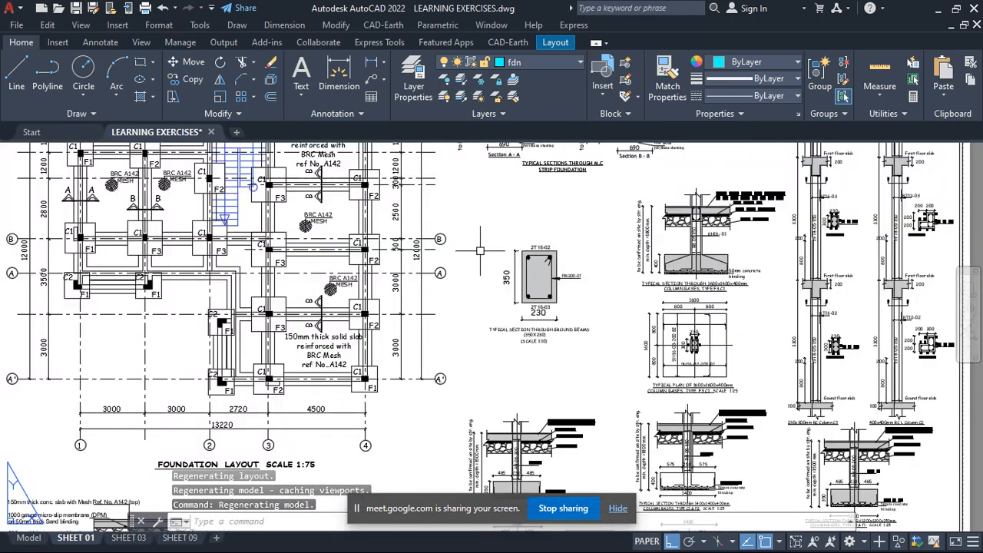
pyautogui.scroll(-2, 452, 288)
pyautogui.scroll(1, 452, 288)
pyautogui.scroll(-2, 530, 265)
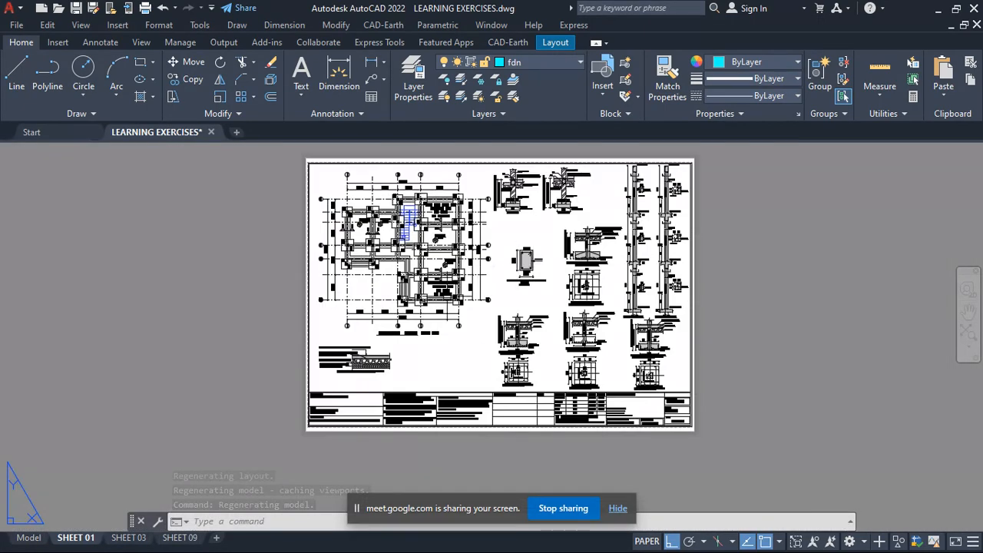
# - Open the SHEET 01 page setup for modification and choose DWG To PDF.pc3 as the plotter
pyautogui.scroll(2, 411, 204)
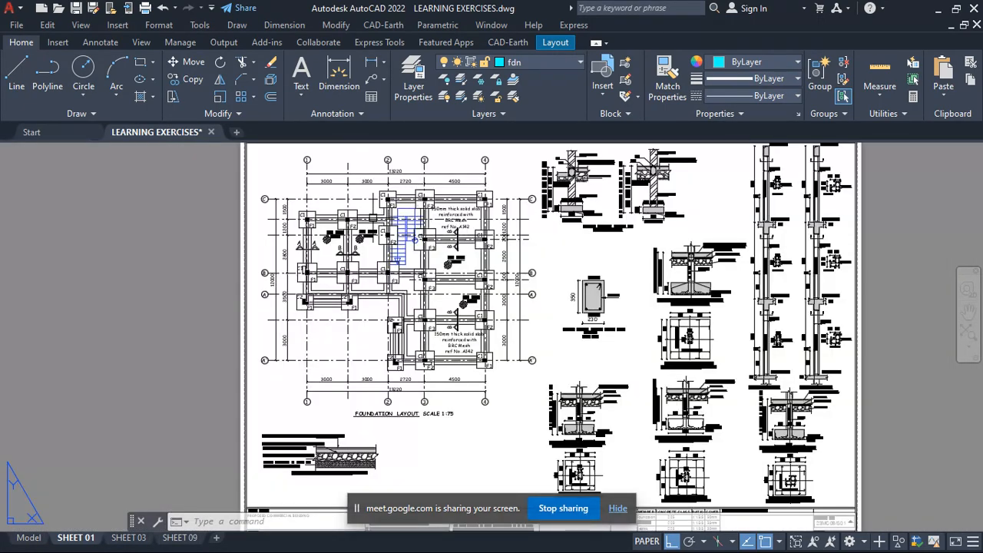
pyautogui.scroll(-1, 370, 206)
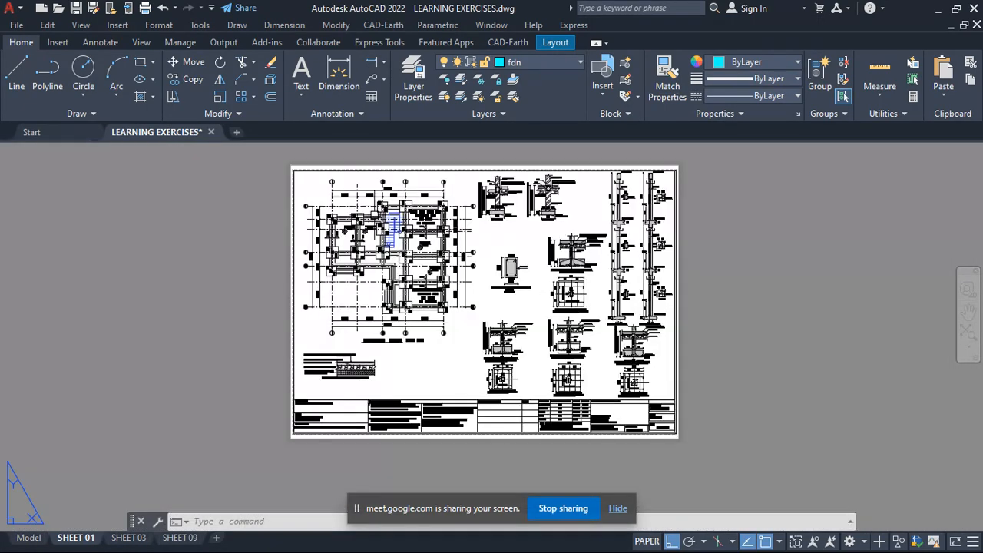
pyautogui.rightClick(69, 539)
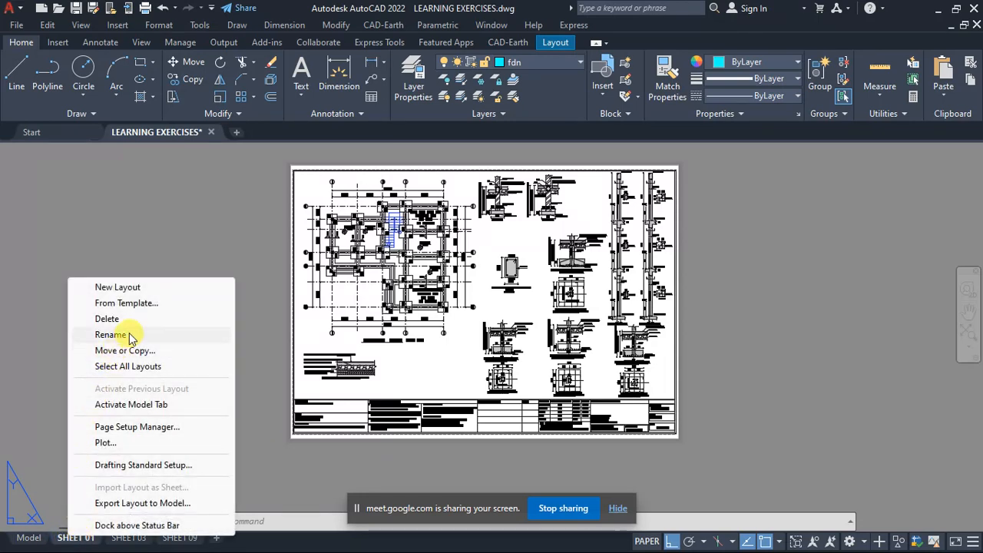
pyautogui.click(143, 427)
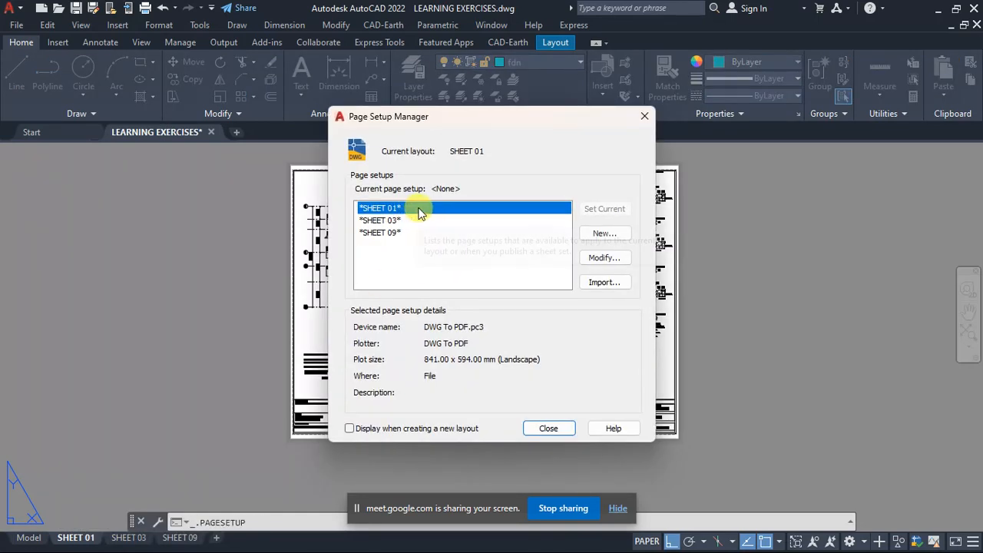
pyautogui.click(602, 258)
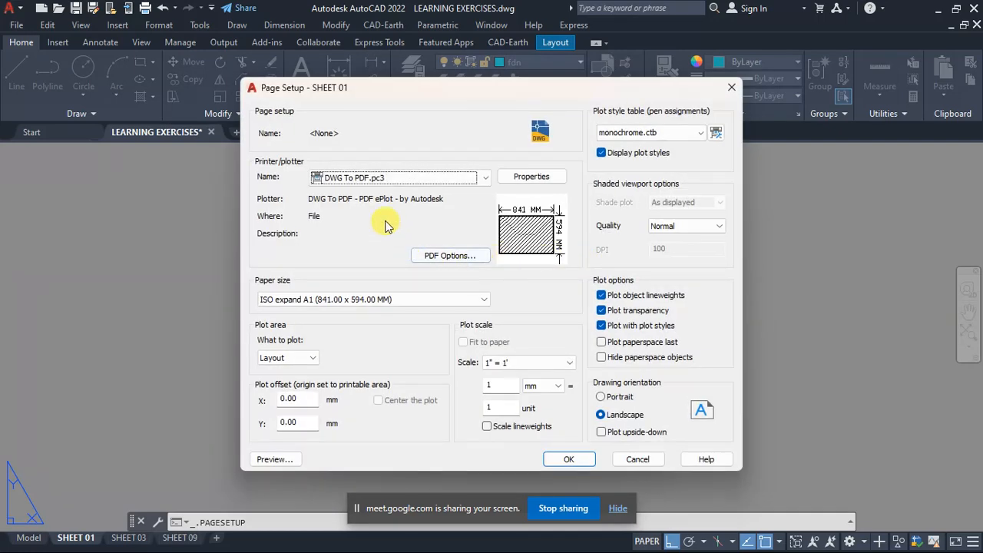
pyautogui.click(409, 181)
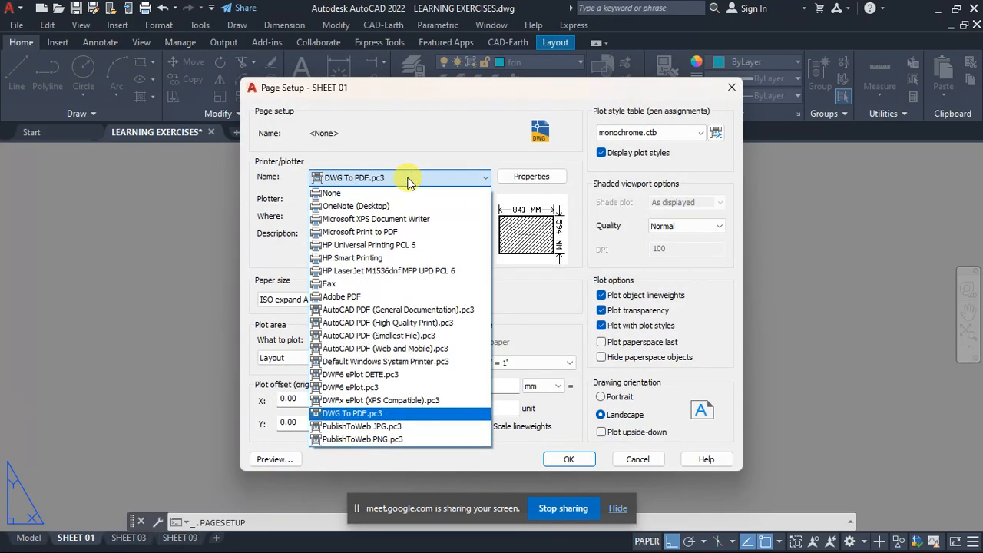
pyautogui.click(376, 416)
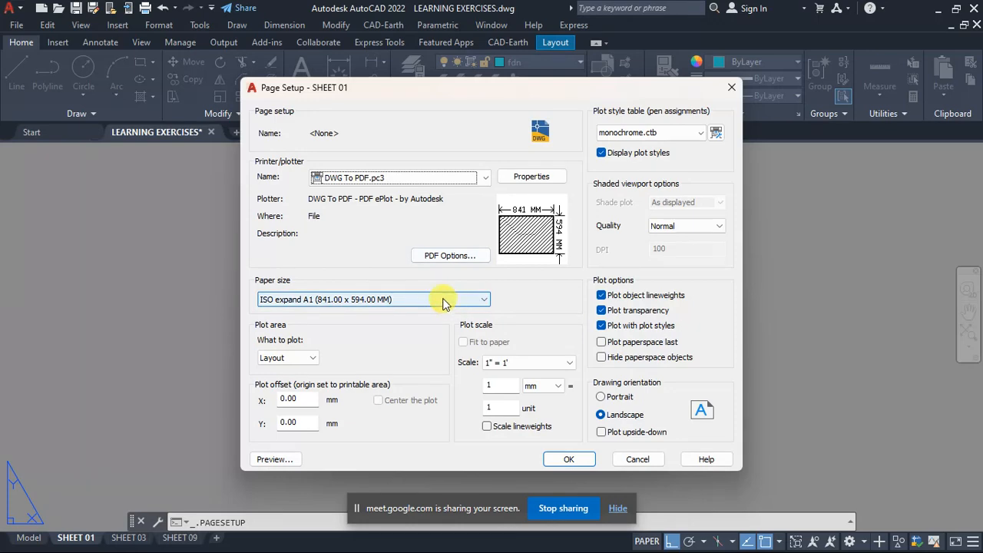
# - Review the available paper sizes and plot area options, keeping ISO expand A1 (841.00 x 594.00 MM) and Layout
pyautogui.click(413, 300)
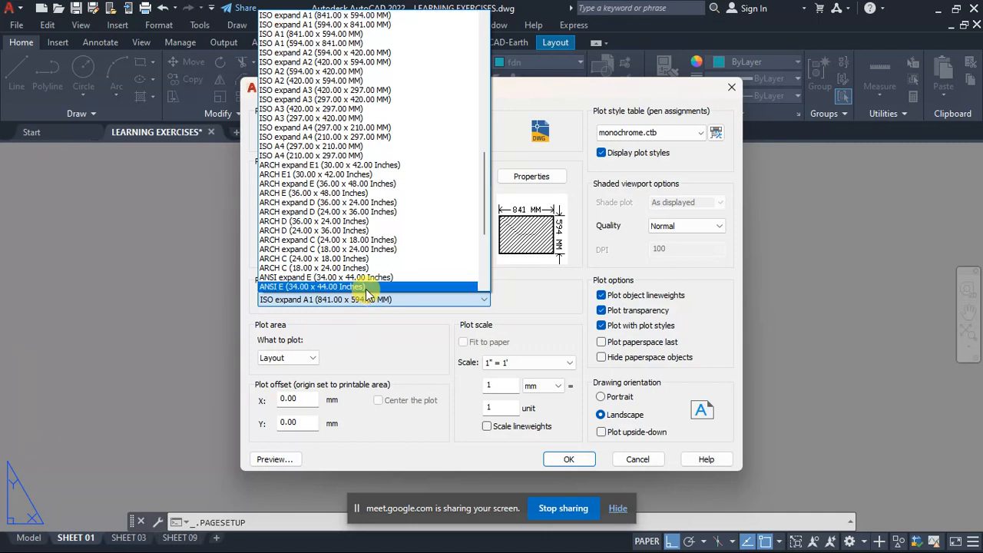
pyautogui.click(384, 300)
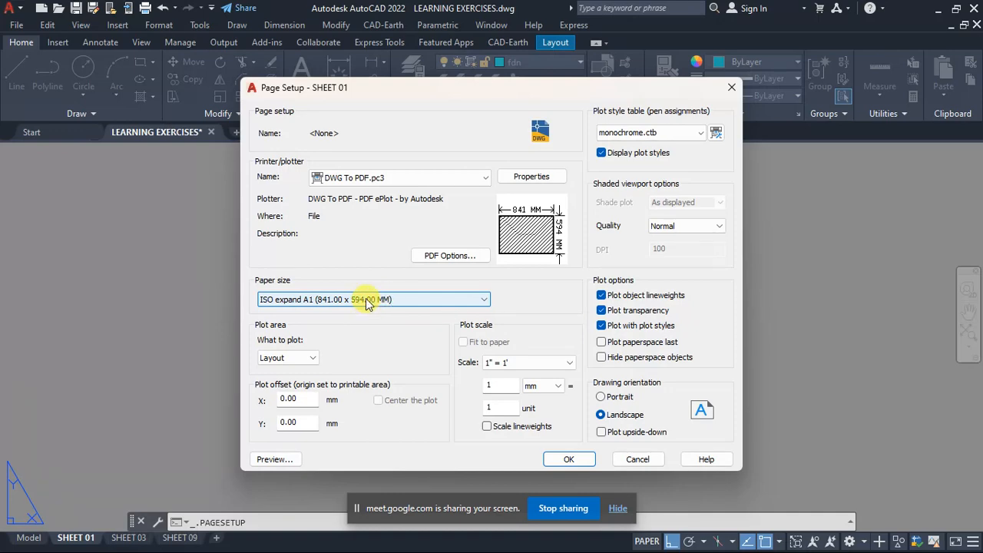
pyautogui.click(365, 301)
pyautogui.click(315, 303)
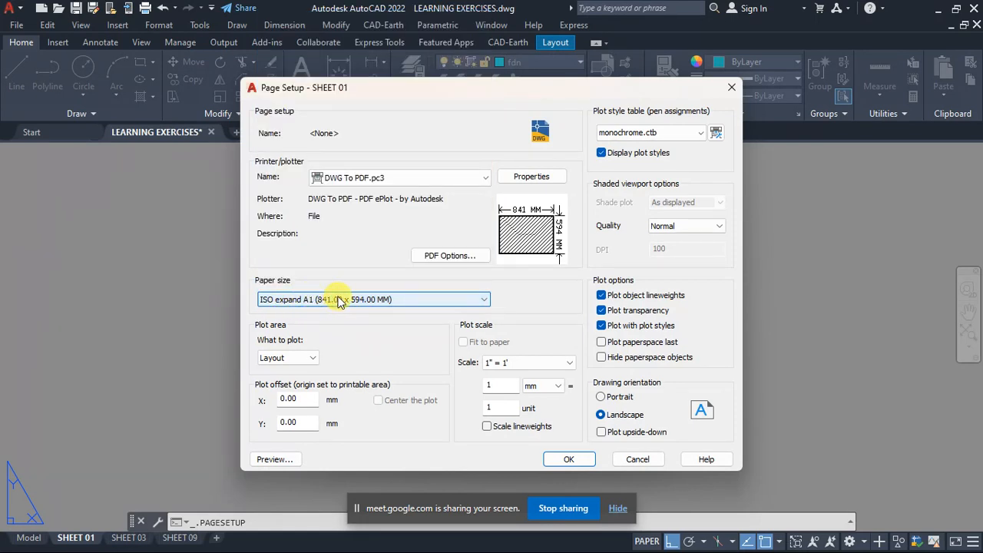
pyautogui.click(307, 359)
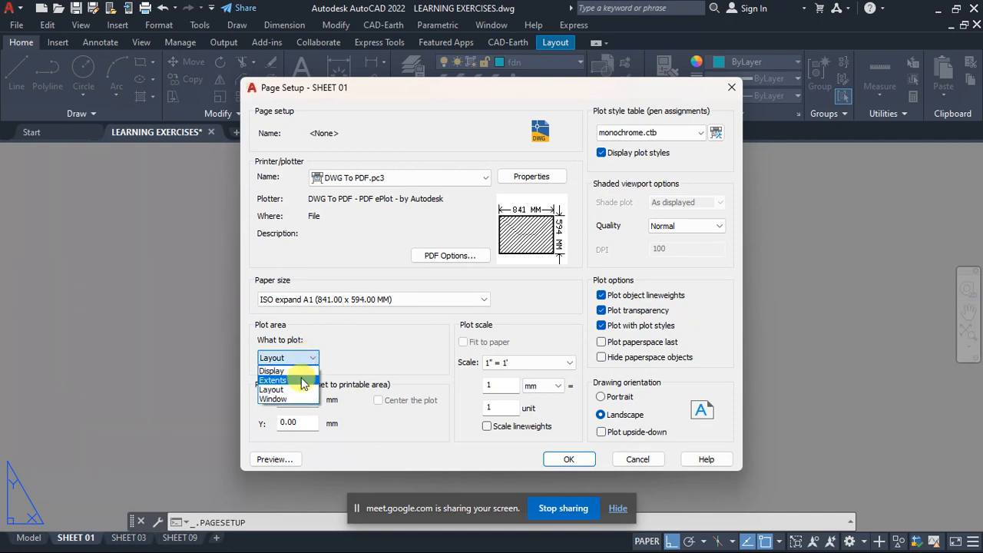
pyautogui.click(307, 358)
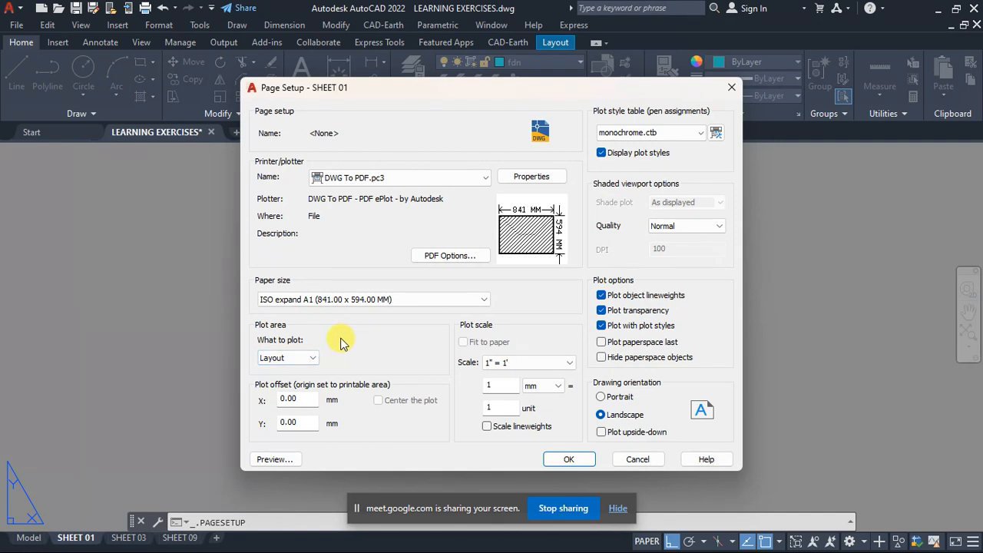
# - Choose monochrome.ctb as the plot style table for SHEET 01
pyautogui.click(650, 134)
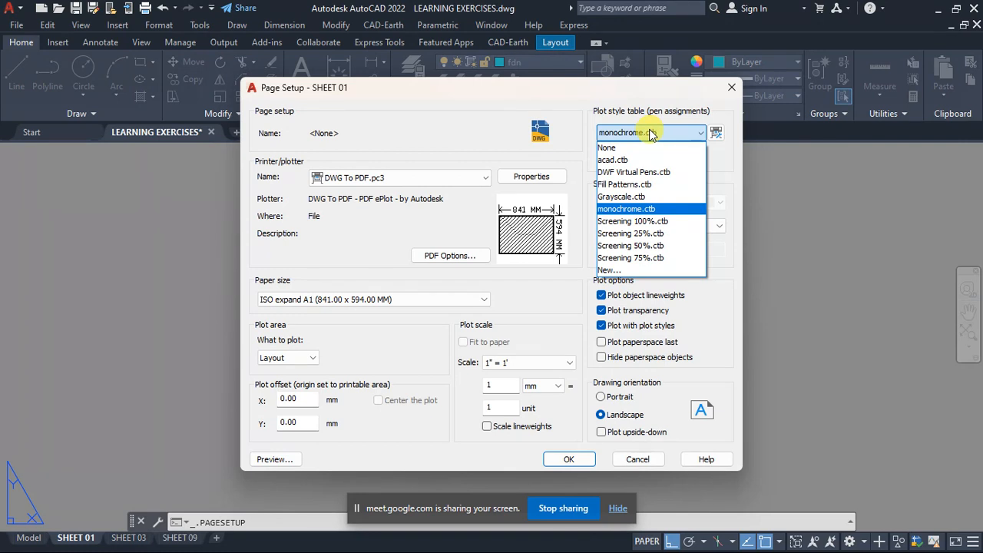
pyautogui.click(649, 210)
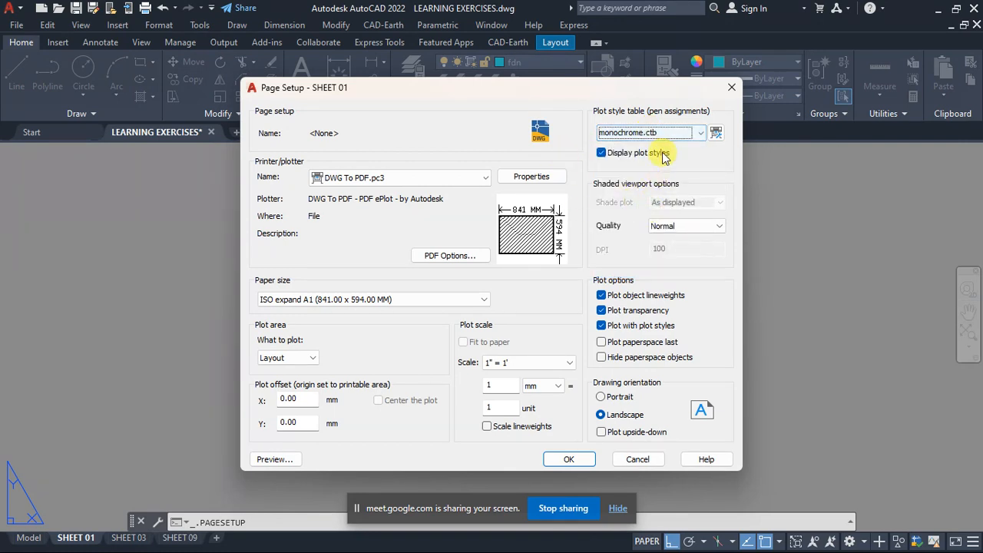
pyautogui.click(661, 133)
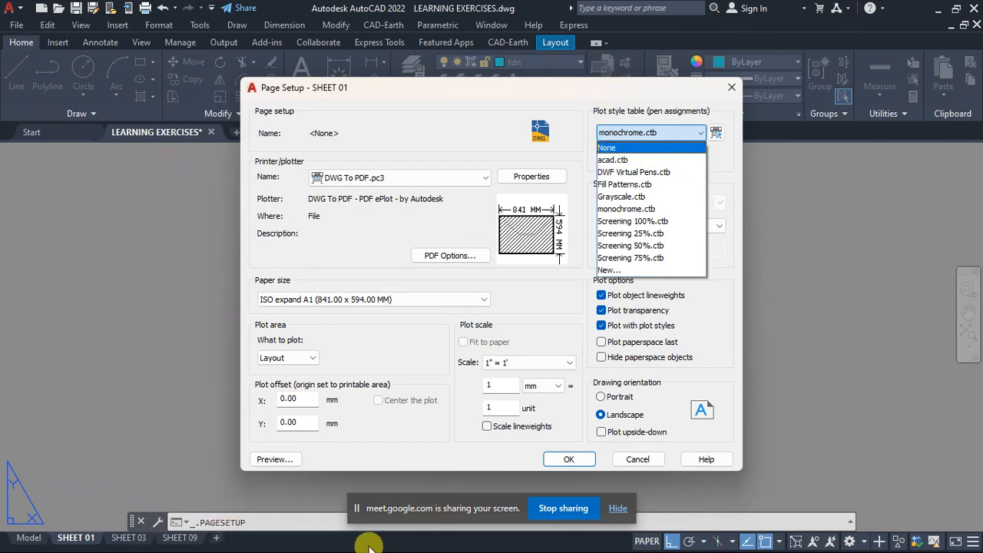
pyautogui.press('super')
pyautogui.click(405, 539)
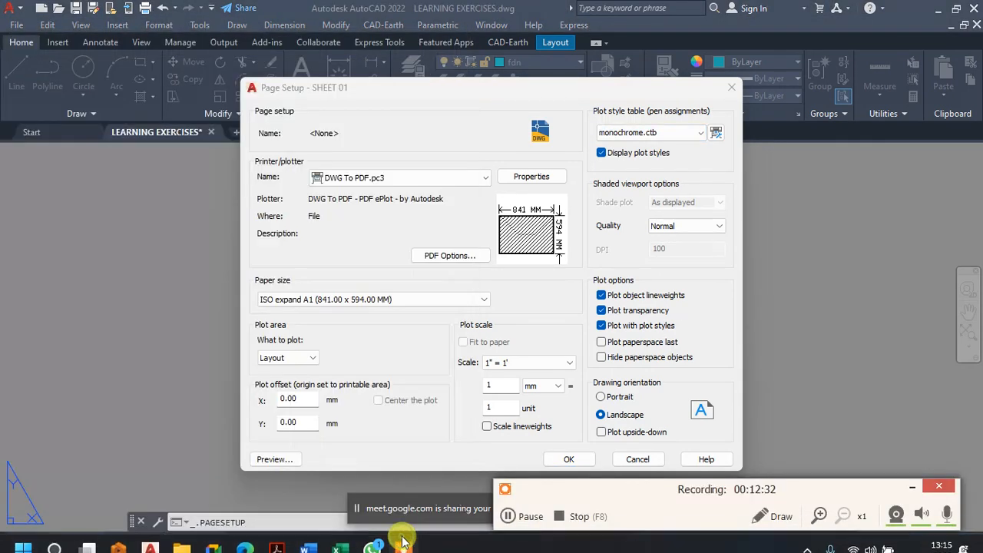
pyautogui.click(508, 516)
pyautogui.click(508, 516)
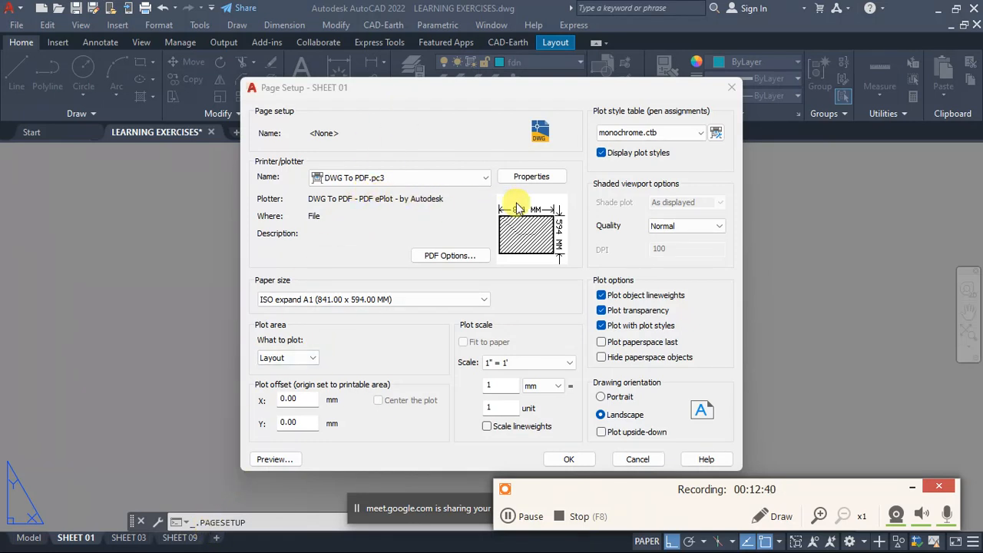
# - Review the plot style tables and the shaded viewport quality options, keeping monochrome.ctb and Normal
pyautogui.click(651, 133)
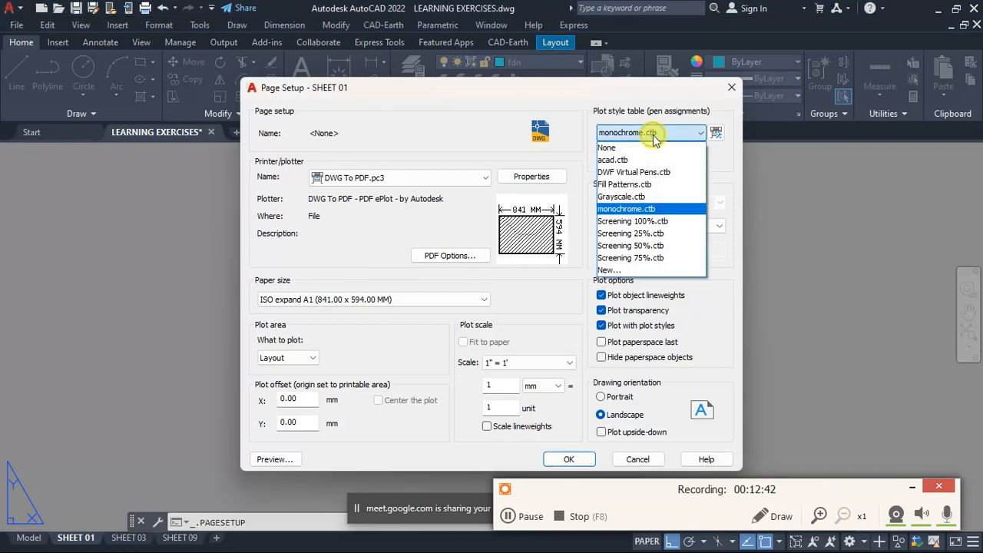
pyautogui.click(651, 134)
pyautogui.click(651, 134)
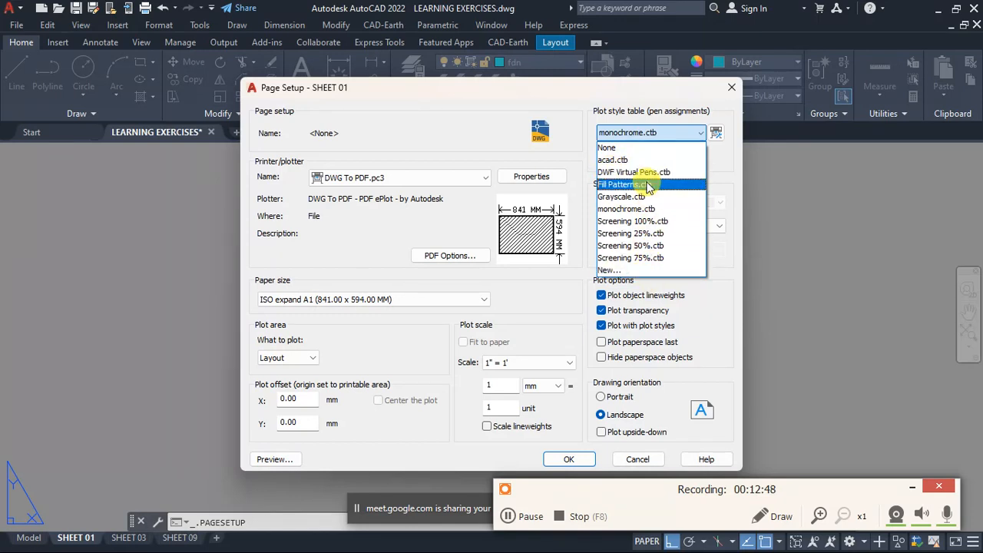
pyautogui.click(641, 134)
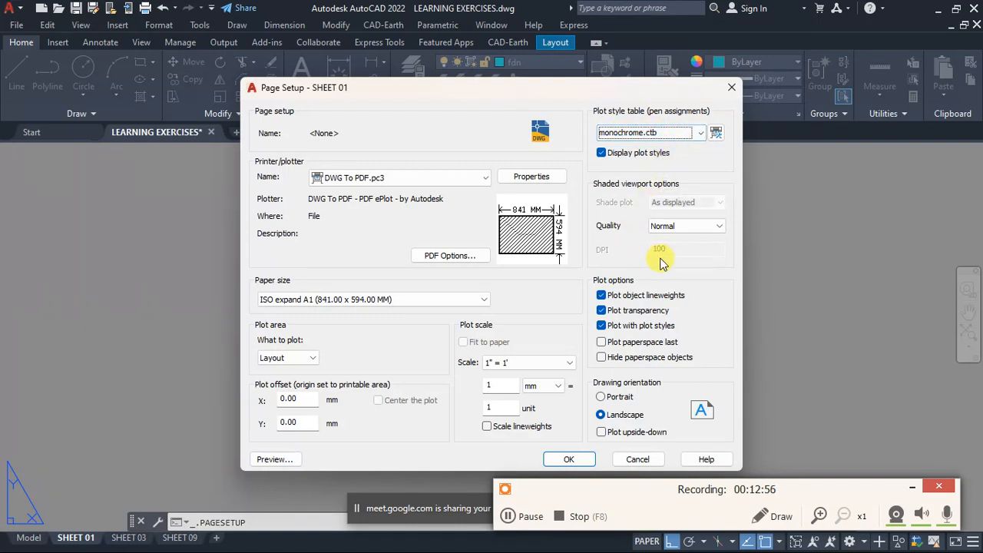
pyautogui.click(675, 229)
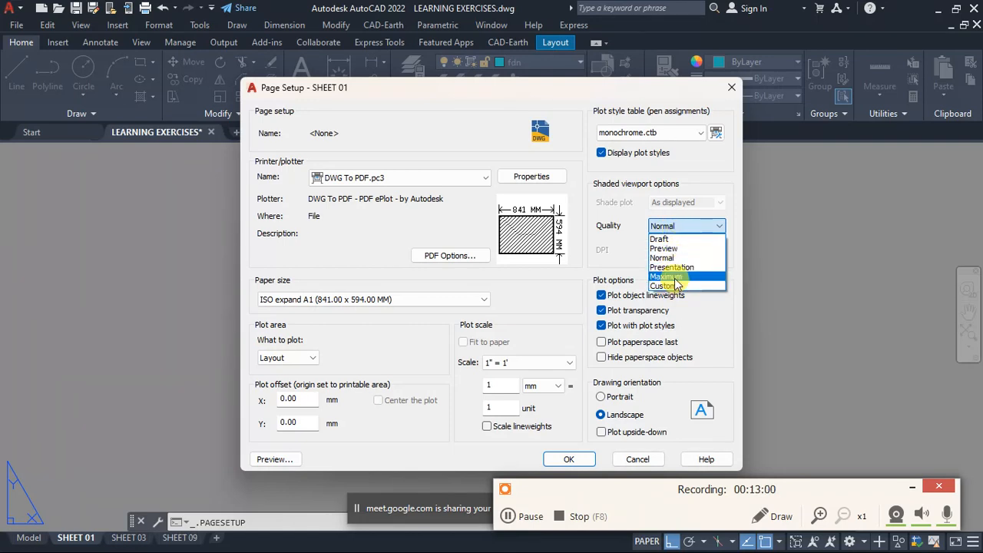
pyautogui.click(678, 229)
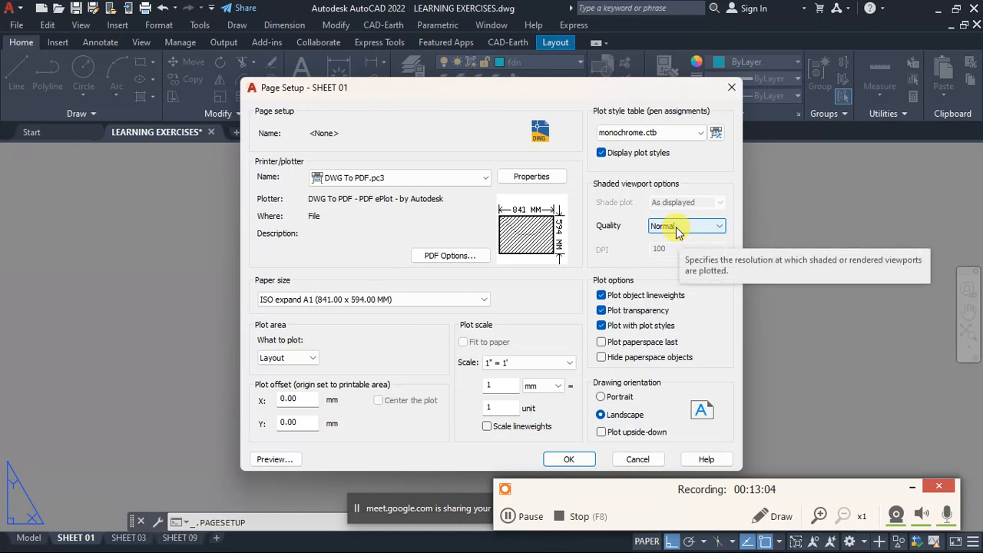
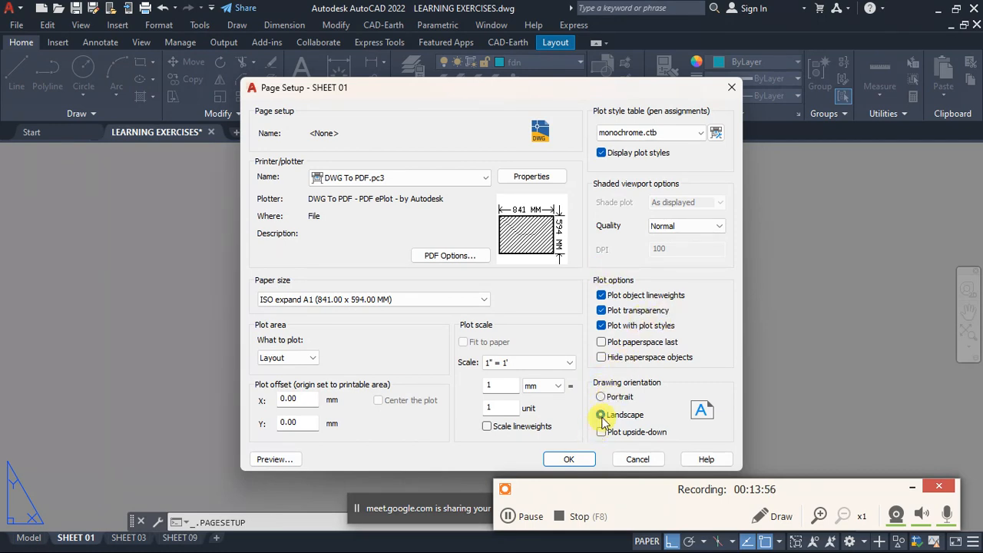
# - Check the plot scale options, keeping 1" = 1', then accept the SHEET 01 page setup and close the manager
pyautogui.click(538, 366)
pyautogui.click(531, 362)
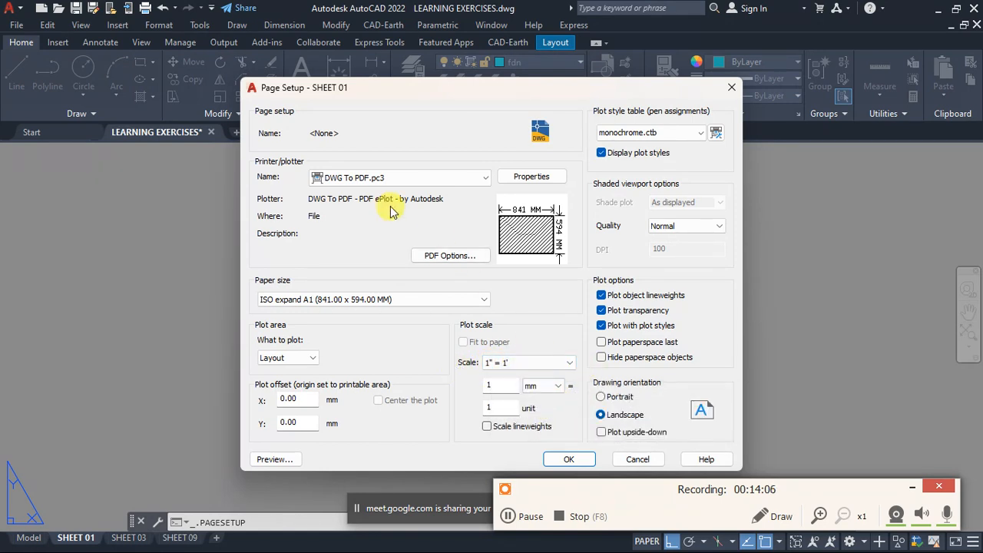
pyautogui.click(572, 460)
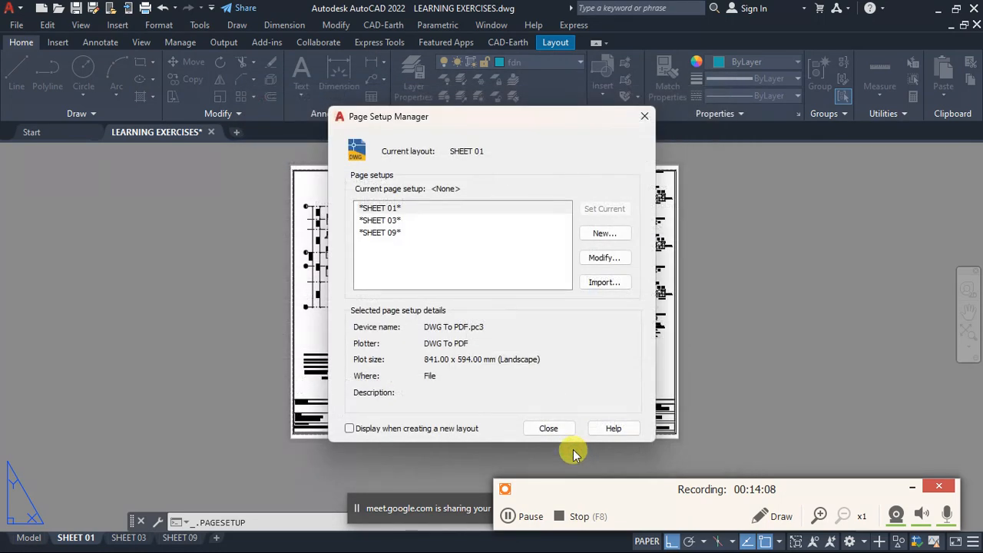
pyautogui.click(551, 428)
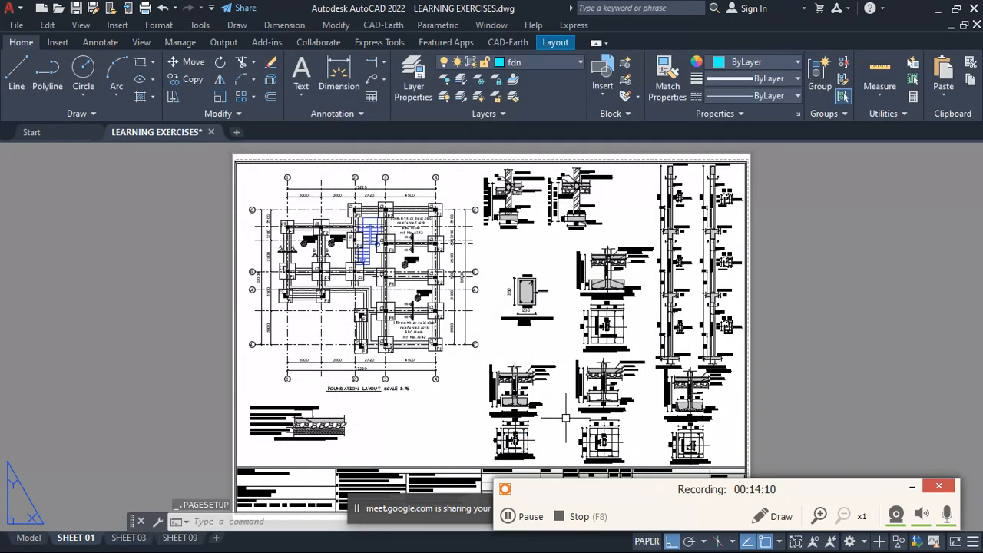
# - Examine the title block on SHEET 01, including the project title, client, drawing title and construction notes
pyautogui.scroll(-5, 348, 308)
pyautogui.scroll(5, 342, 357)
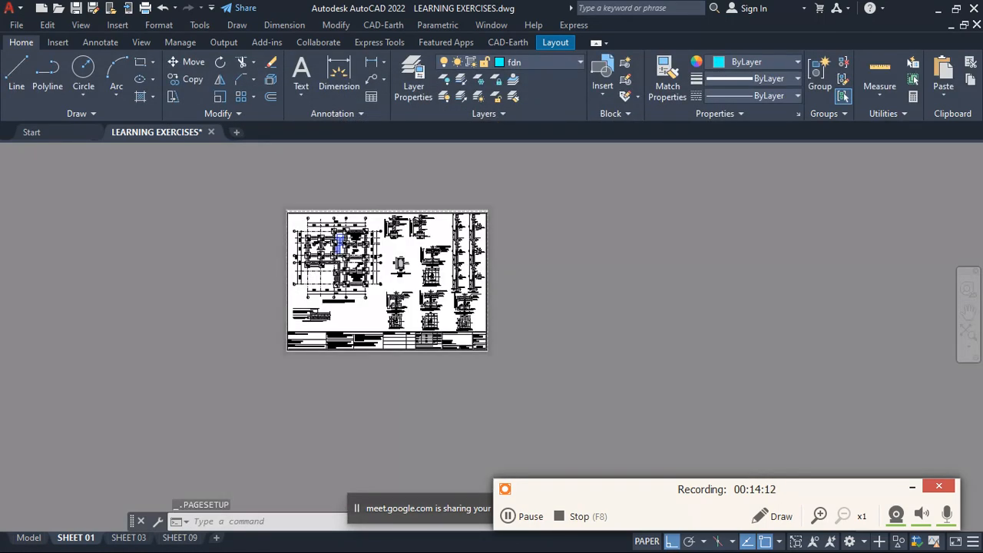
pyautogui.scroll(4, 342, 357)
pyautogui.click(298, 289)
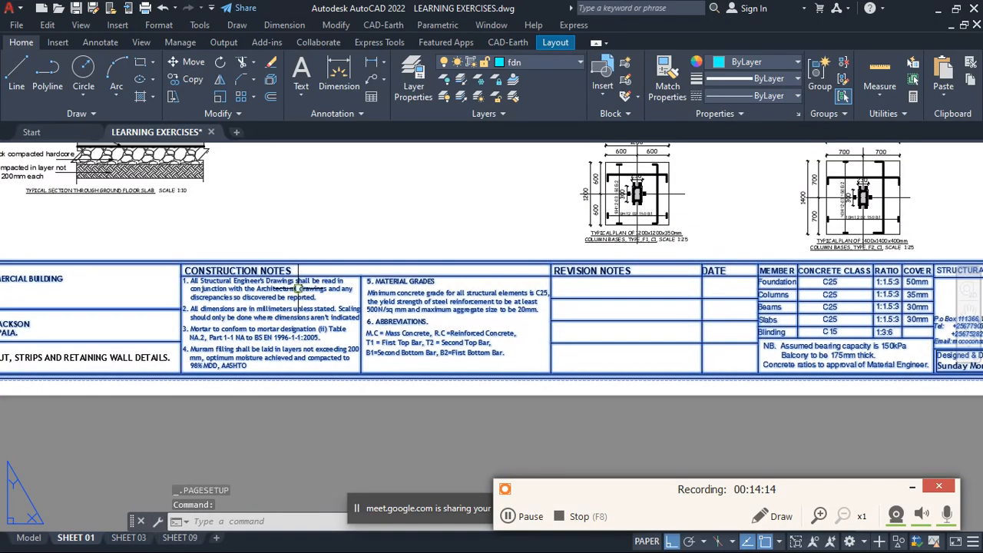
pyautogui.scroll(-5, 416, 323)
pyautogui.scroll(4, 415, 313)
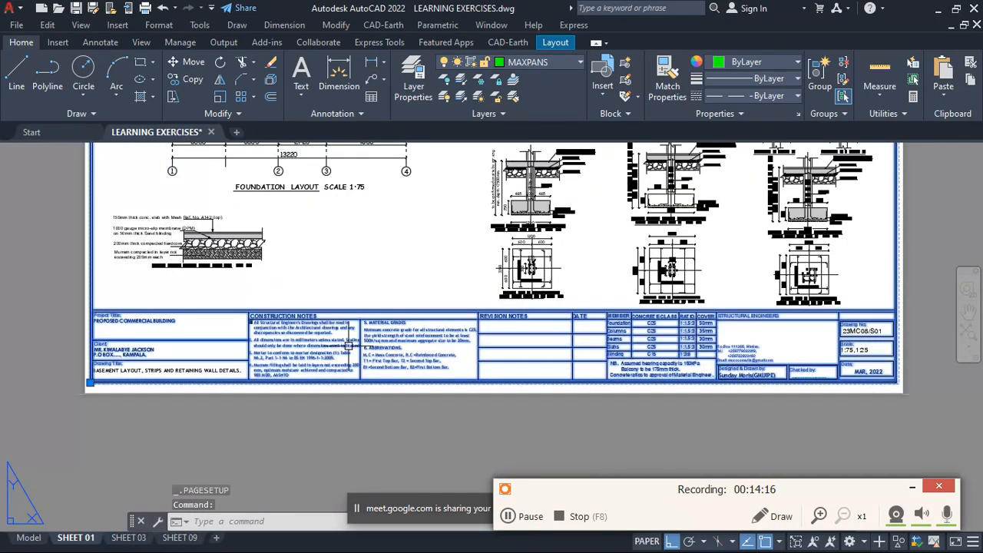
pyautogui.scroll(-2, 439, 340)
pyautogui.scroll(2, 354, 357)
pyautogui.scroll(3, 252, 347)
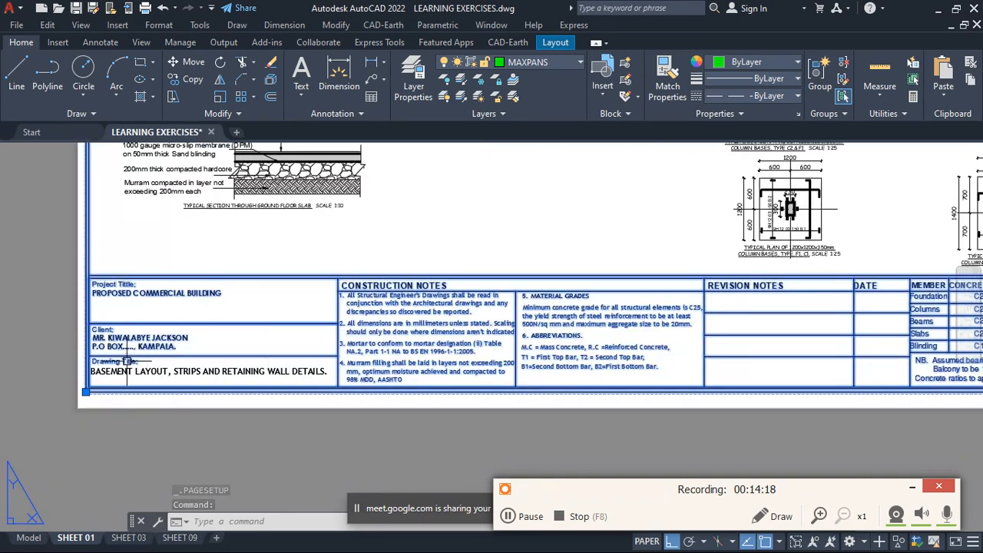
pyautogui.scroll(1, 126, 361)
pyautogui.scroll(-2, 157, 339)
pyautogui.scroll(2, 254, 315)
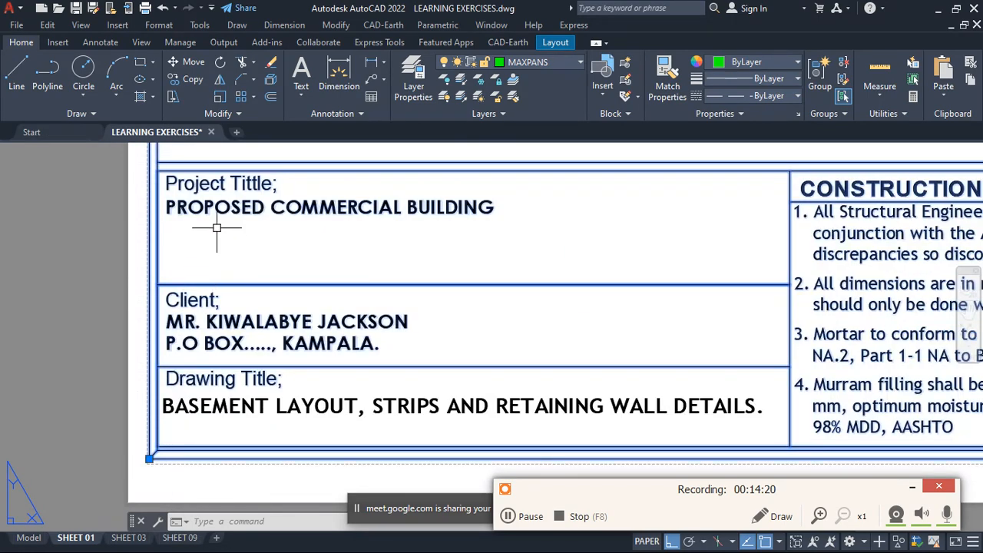
pyautogui.scroll(-2, 218, 229)
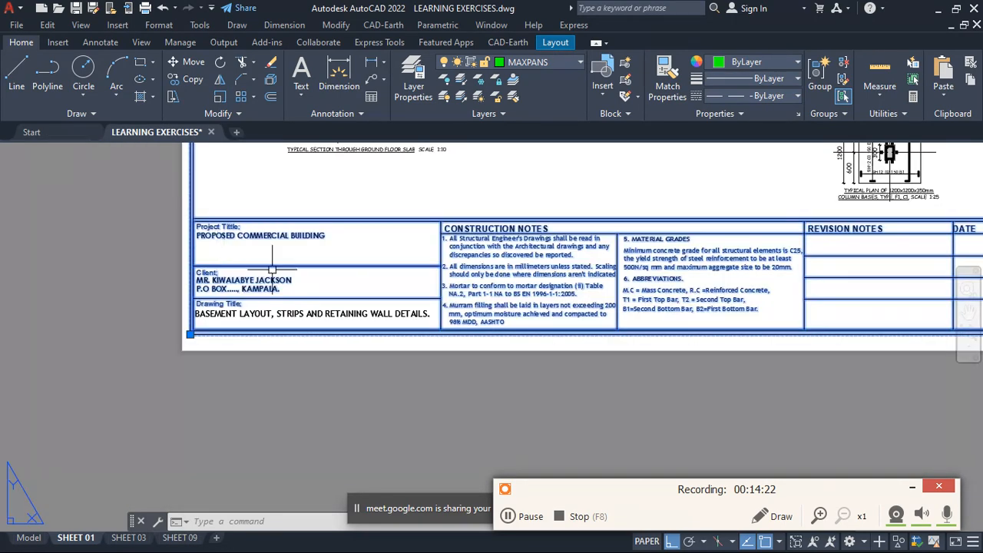
pyautogui.scroll(2, 222, 228)
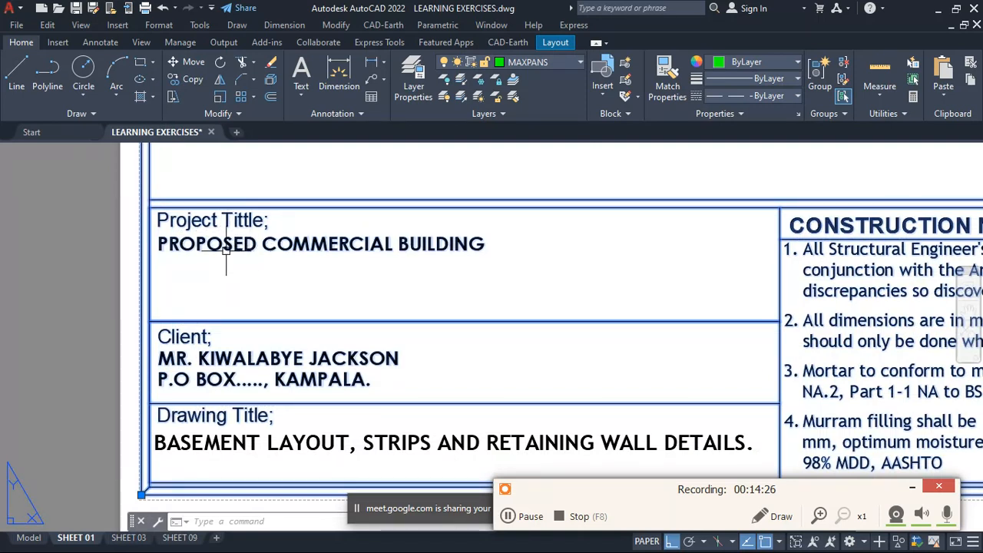
# - Open the title block definition A$C00435BB1 in the Block Editor
pyautogui.doubleClick(240, 244)
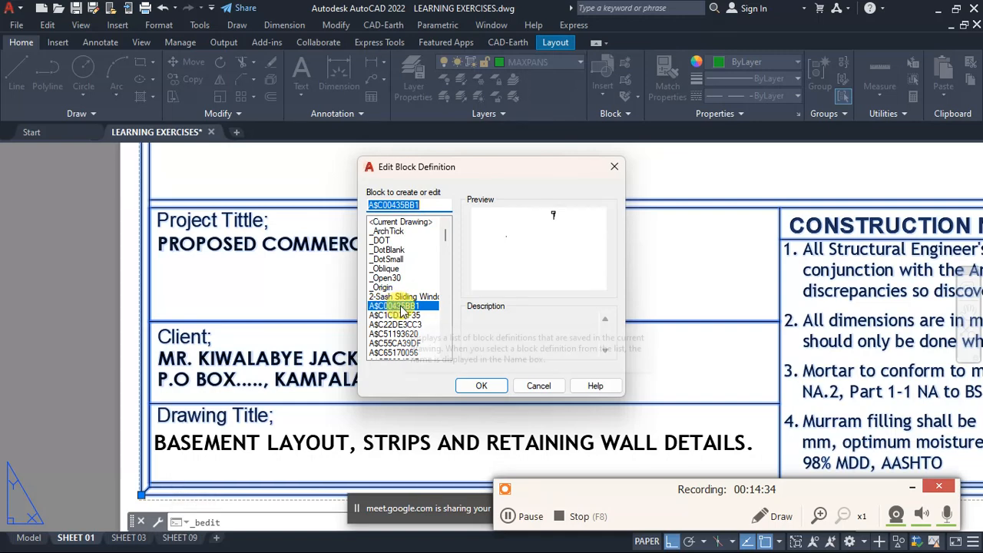
pyautogui.click(479, 385)
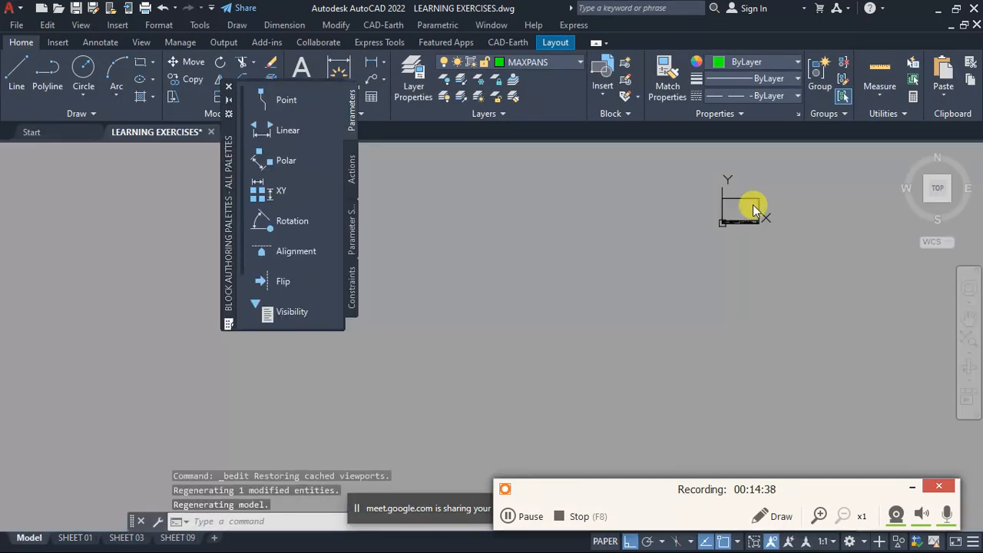
pyautogui.scroll(9, 757, 204)
pyautogui.scroll(-6, 592, 294)
pyautogui.scroll(13, 560, 327)
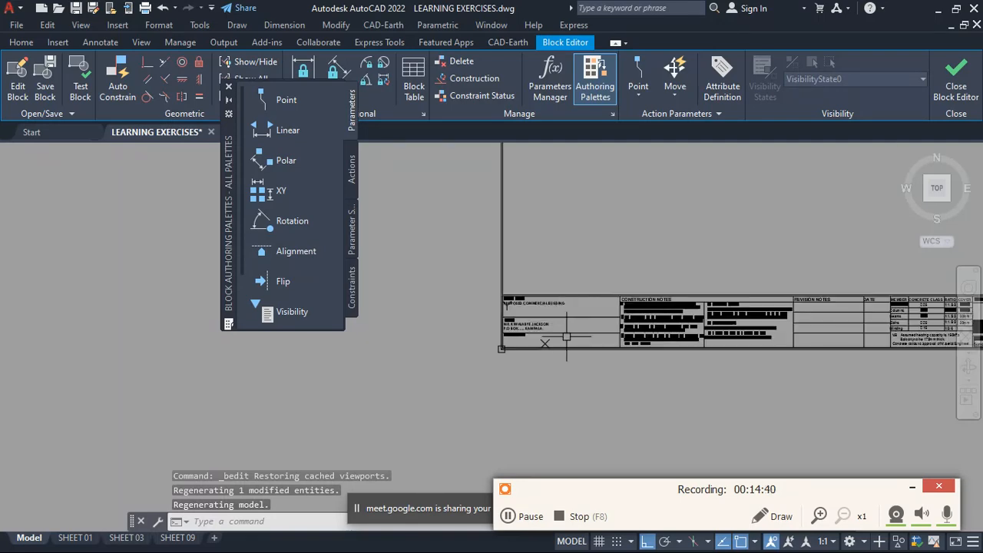
# - Examine the title block's border, project details, construction notes, concrete class table and drawing number fields in the Block Editor
pyautogui.scroll(-5, 530, 298)
pyautogui.scroll(5, 553, 295)
pyautogui.scroll(-5, 615, 293)
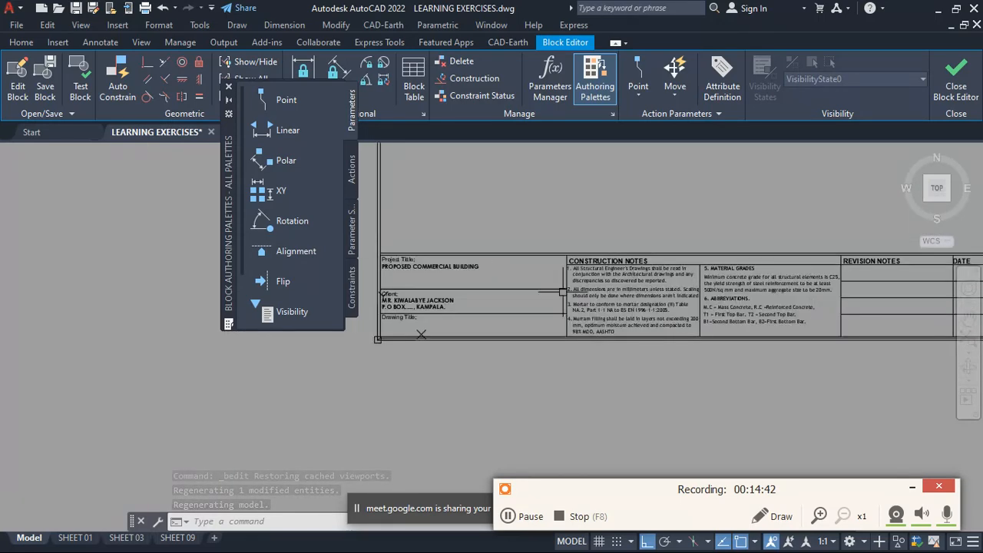
pyautogui.scroll(5, 438, 290)
pyautogui.scroll(-8, 438, 290)
pyautogui.scroll(4, 676, 183)
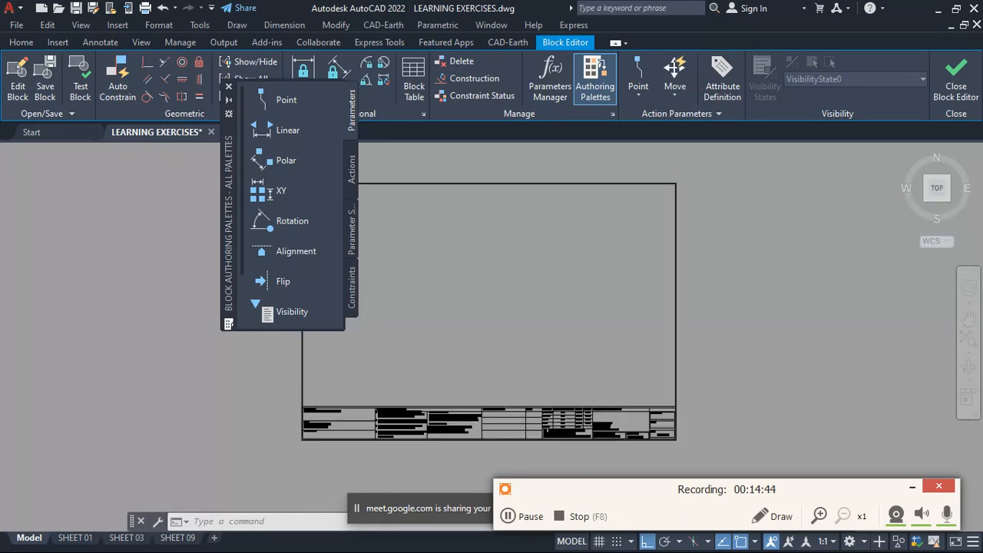
pyautogui.scroll(-4, 604, 208)
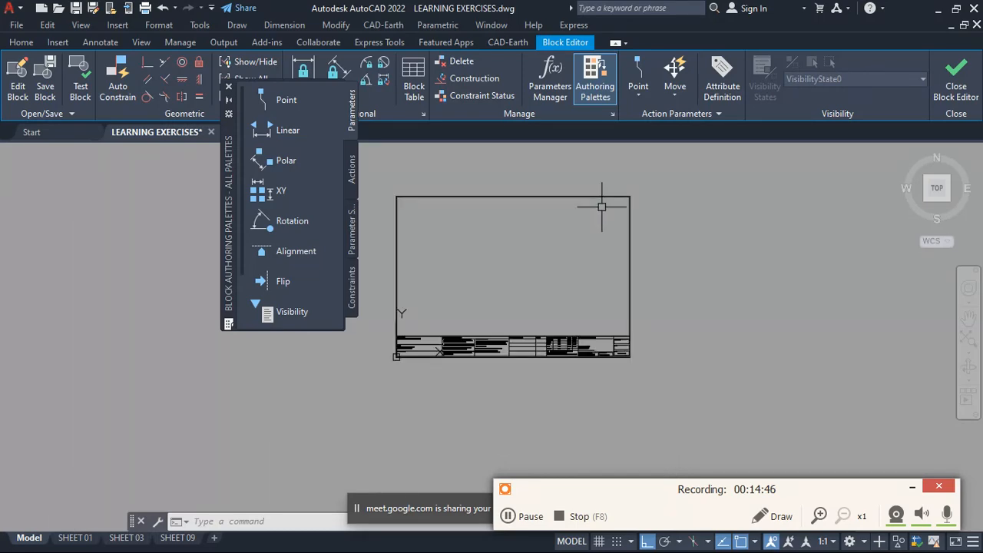
pyautogui.scroll(2, 597, 208)
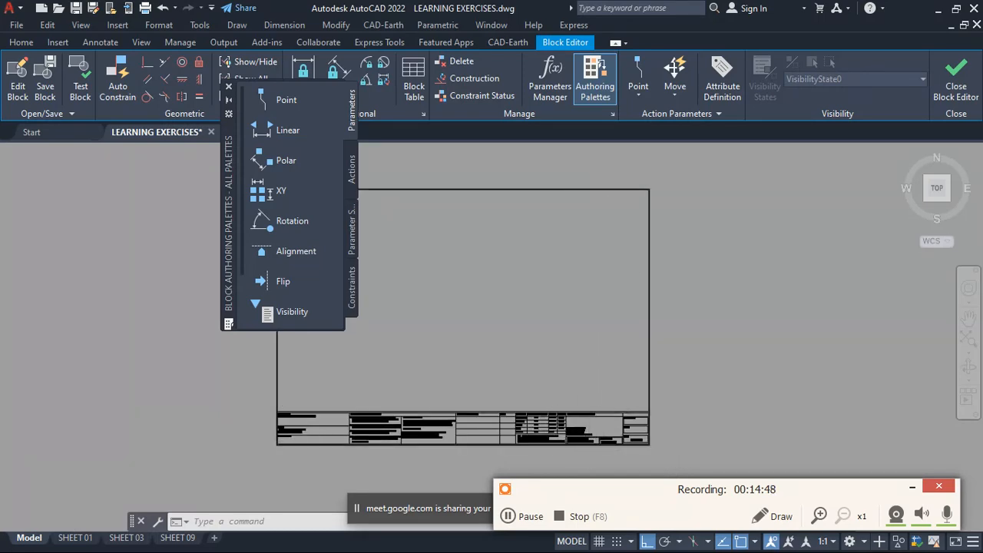
pyautogui.scroll(5, 595, 391)
pyautogui.scroll(-4, 600, 390)
pyautogui.scroll(4, 542, 420)
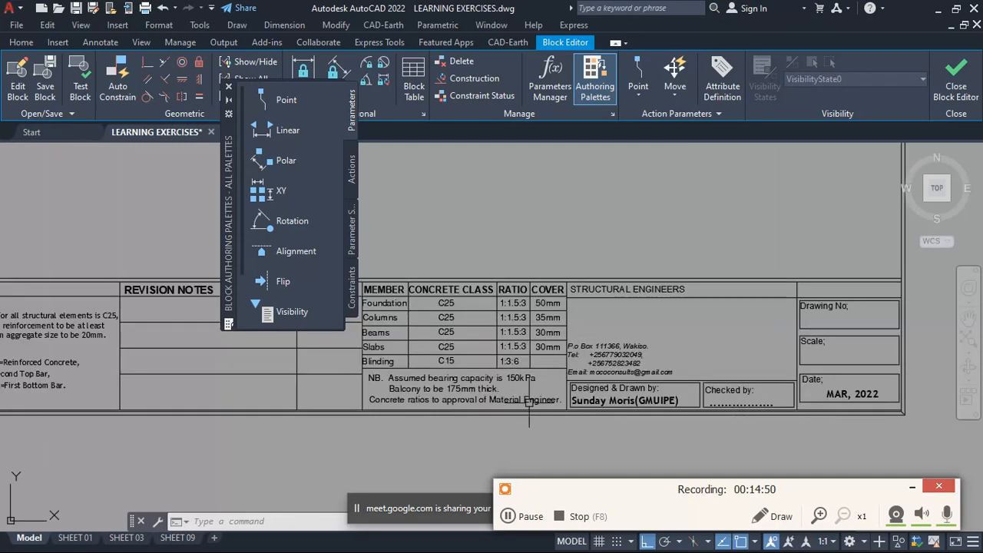
pyautogui.scroll(-4, 665, 351)
pyautogui.scroll(-4, 731, 331)
pyautogui.scroll(4, 716, 329)
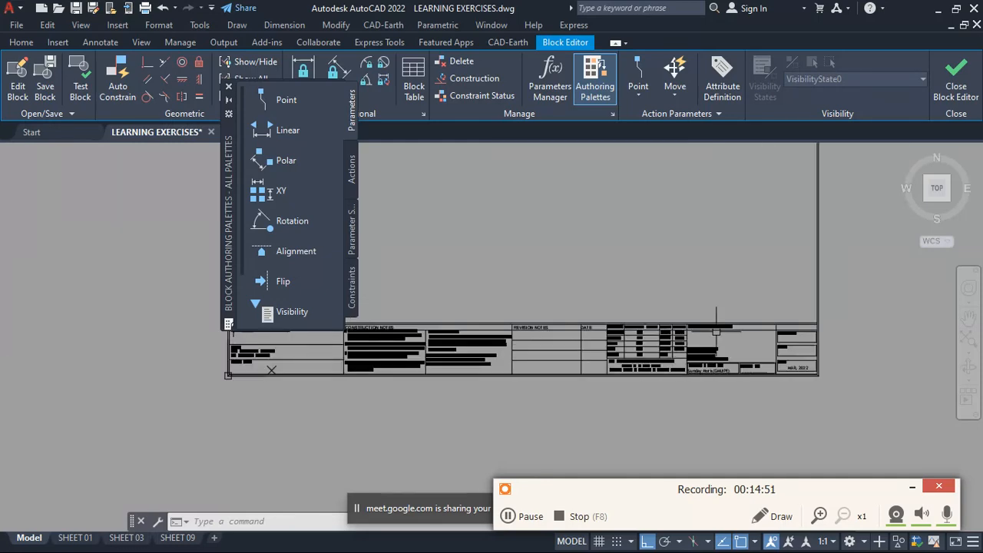
# - Close the Block Editor, saving the changes to the title block A$C00435BB1, and return to SHEET 01
pyautogui.click(957, 89)
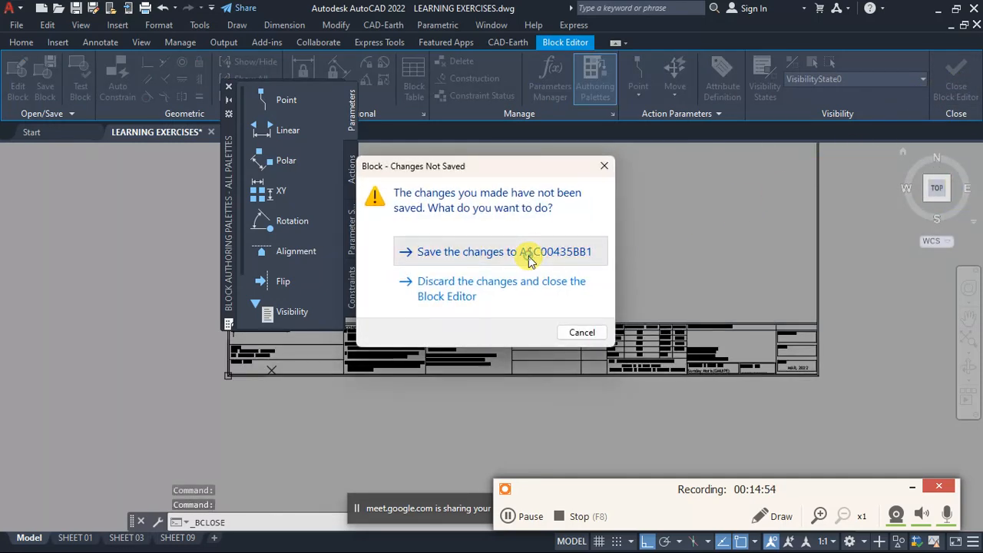
pyautogui.click(532, 256)
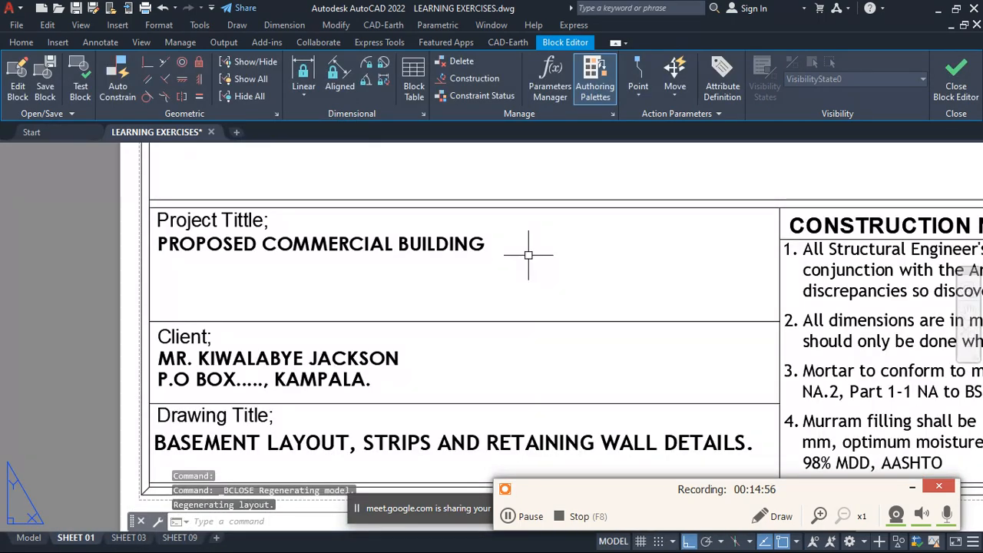
pyautogui.scroll(-3, 449, 274)
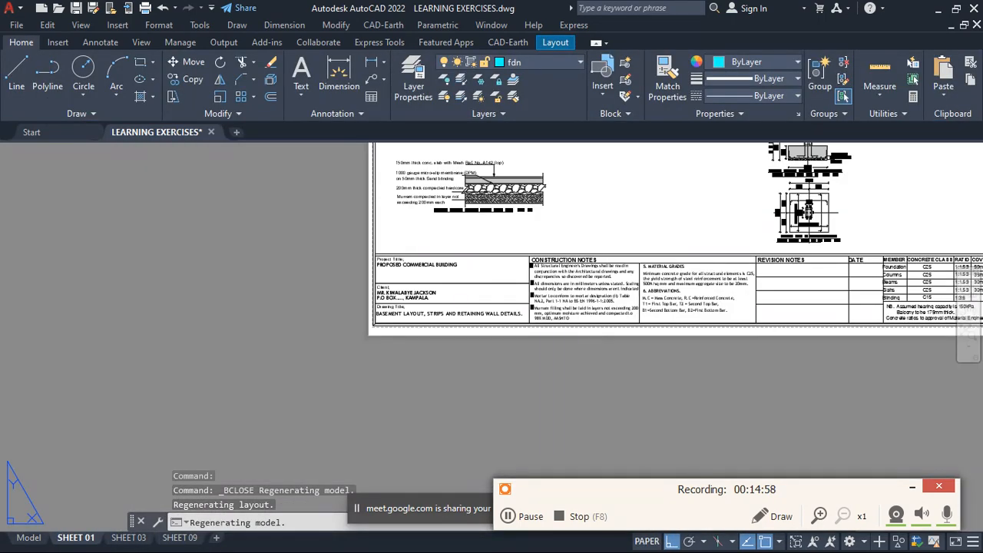
pyautogui.scroll(3, 636, 326)
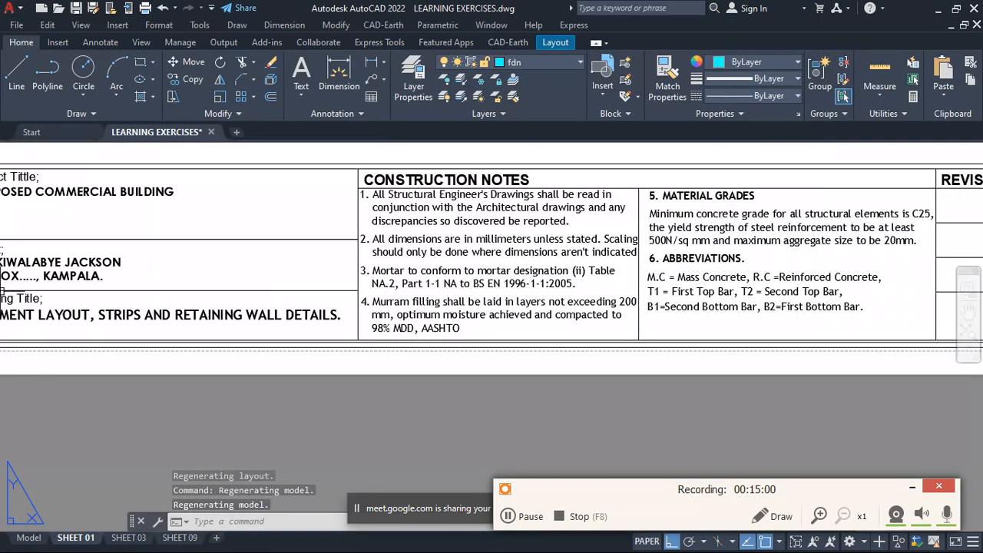
pyautogui.scroll(-2, 191, 312)
pyautogui.scroll(-3, 317, 324)
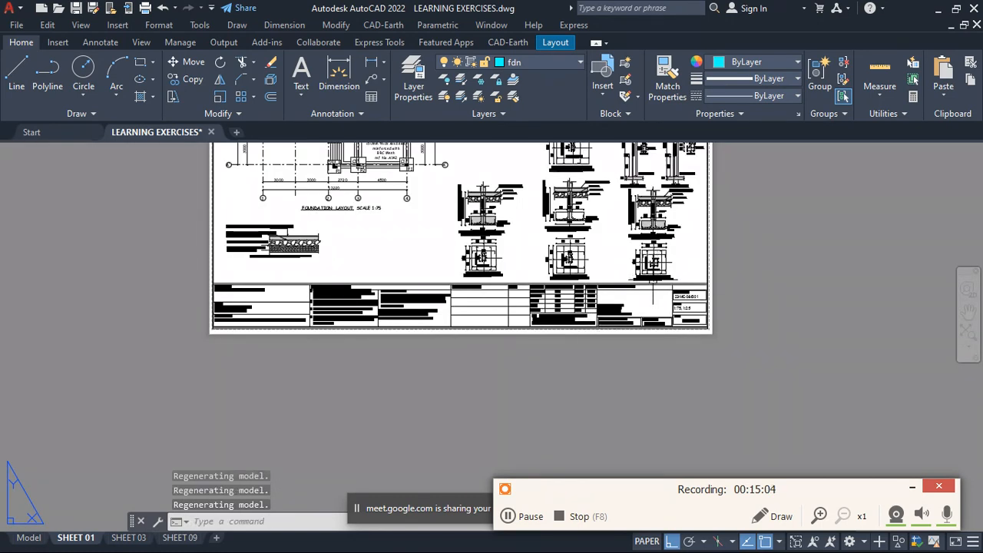
pyautogui.rightClick(87, 541)
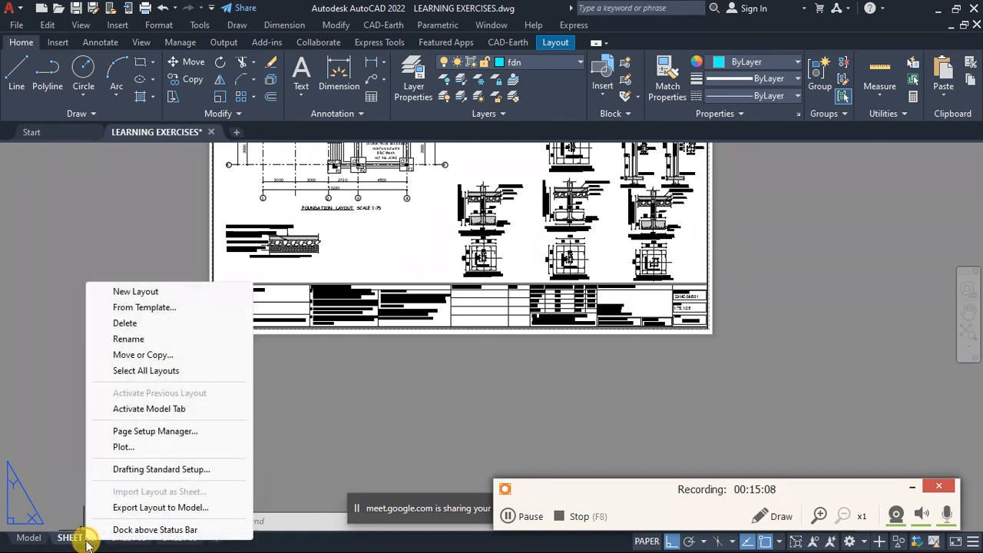
pyautogui.click(150, 355)
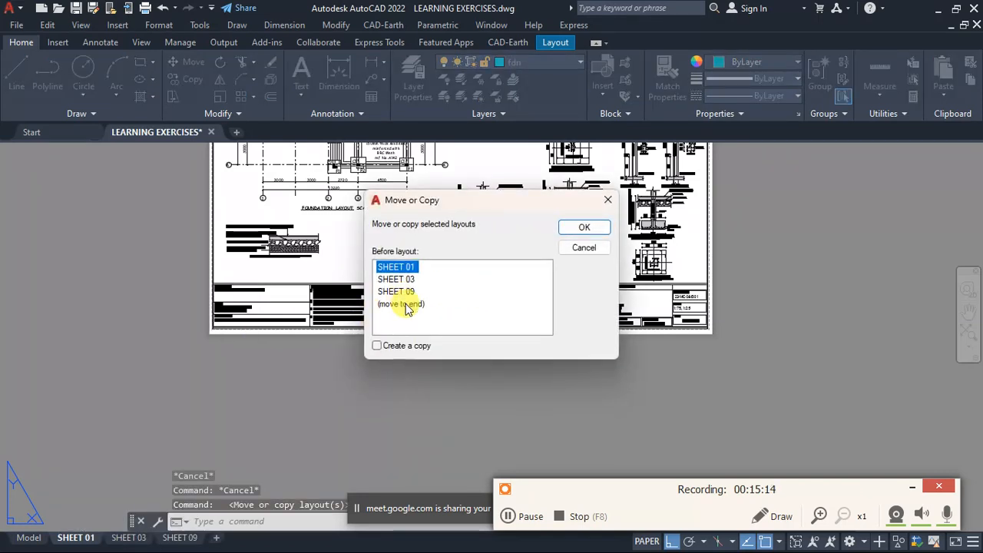
pyautogui.click(401, 304)
pyautogui.click(378, 346)
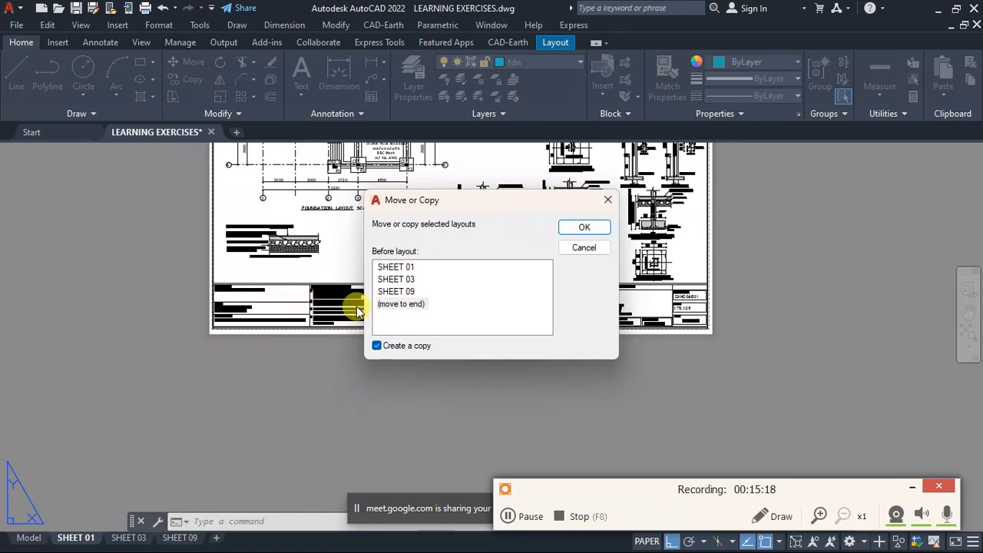
pyautogui.click(584, 249)
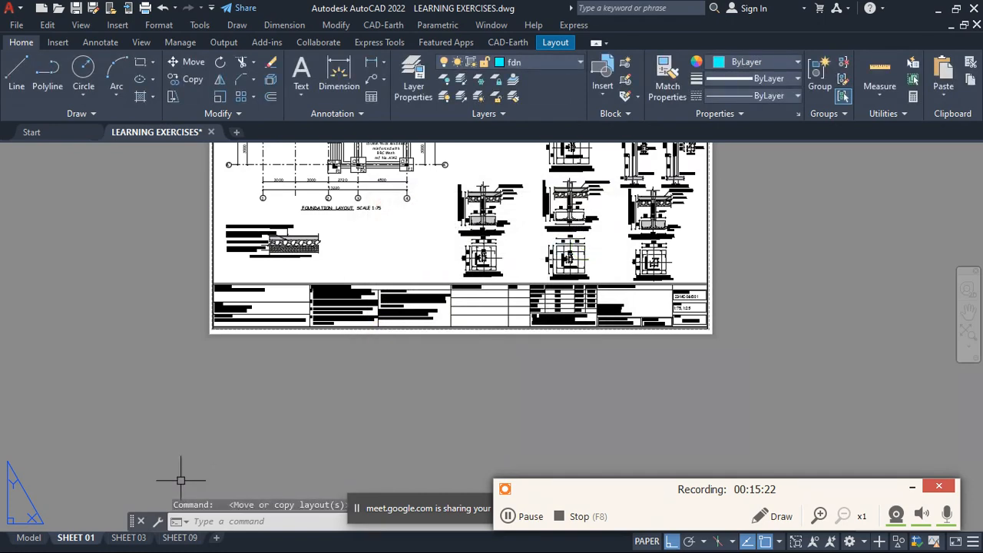
# - Switch to the SHEET 03 layout and bring its first and second floor structural layouts into view
pyautogui.click(130, 538)
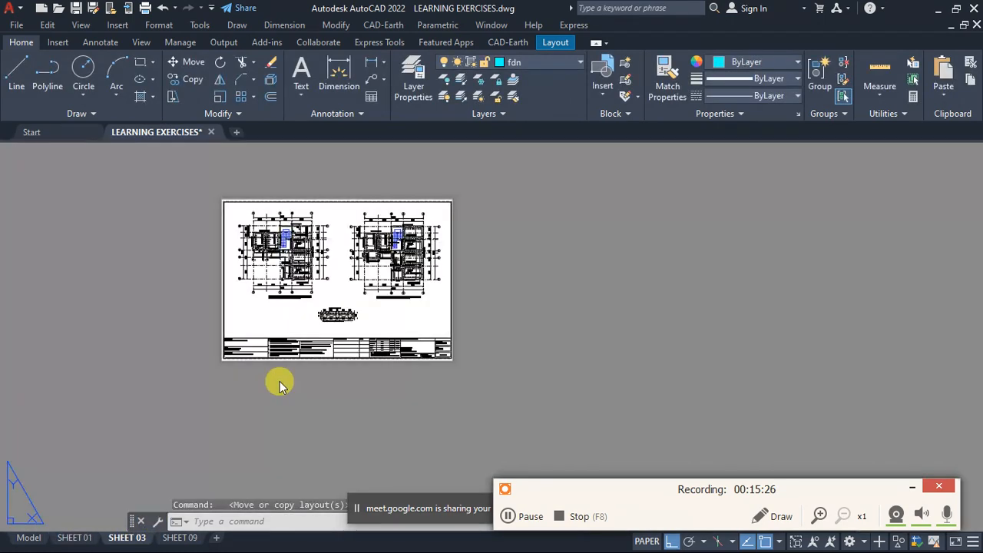
pyautogui.click(280, 383)
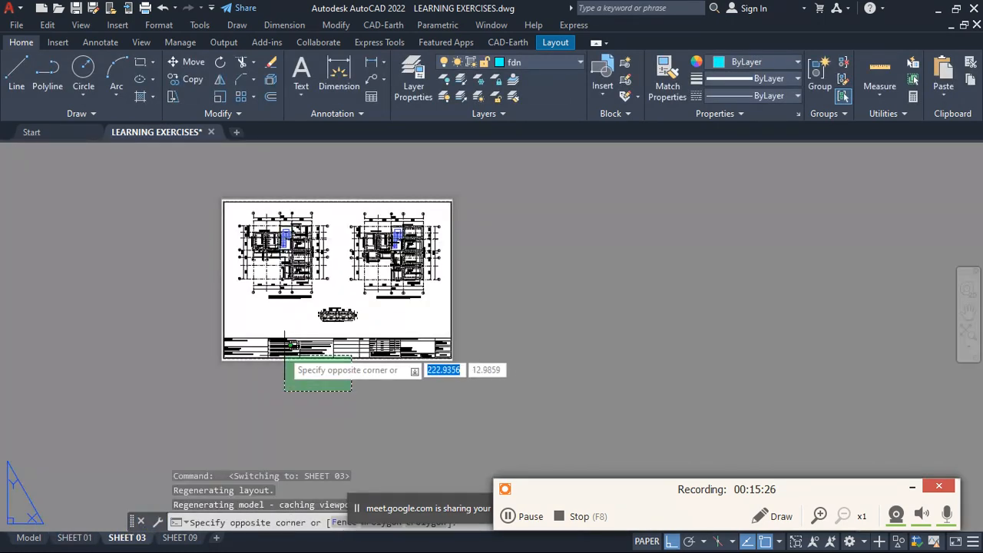
pyautogui.scroll(2, 273, 259)
pyautogui.scroll(-1, 346, 276)
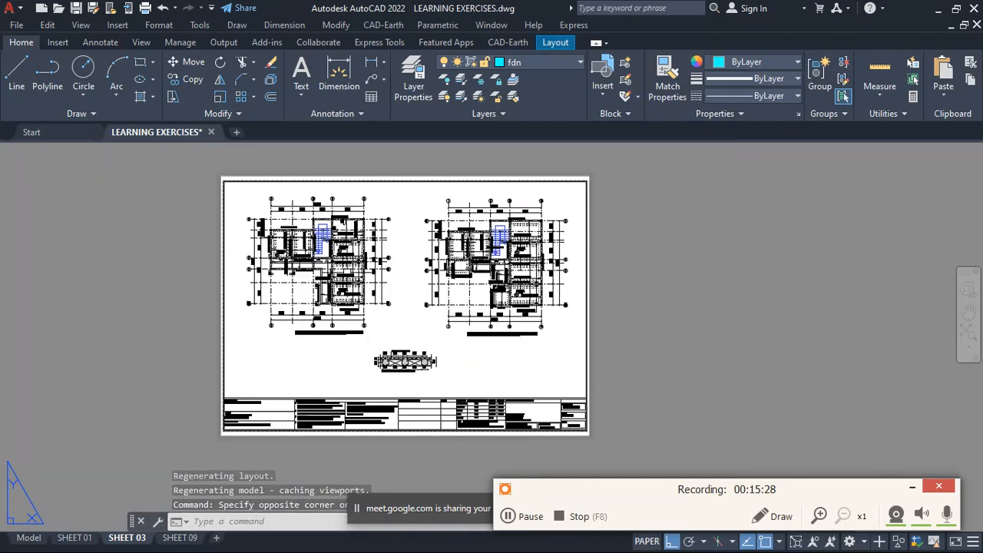
pyautogui.scroll(1, 342, 224)
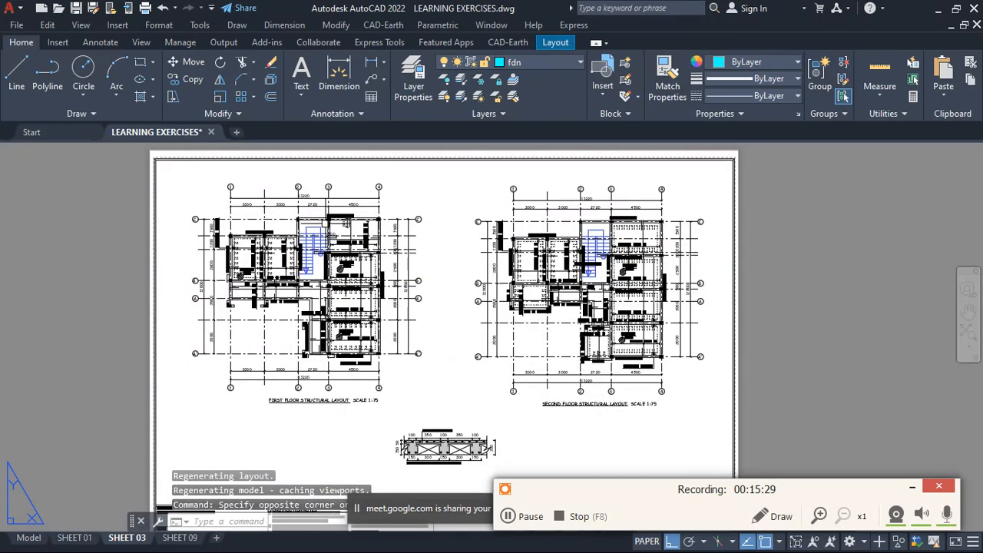
# - Turn on the VIEW PORT layer to show the viewport frames on SHEET 03
pyautogui.click(523, 63)
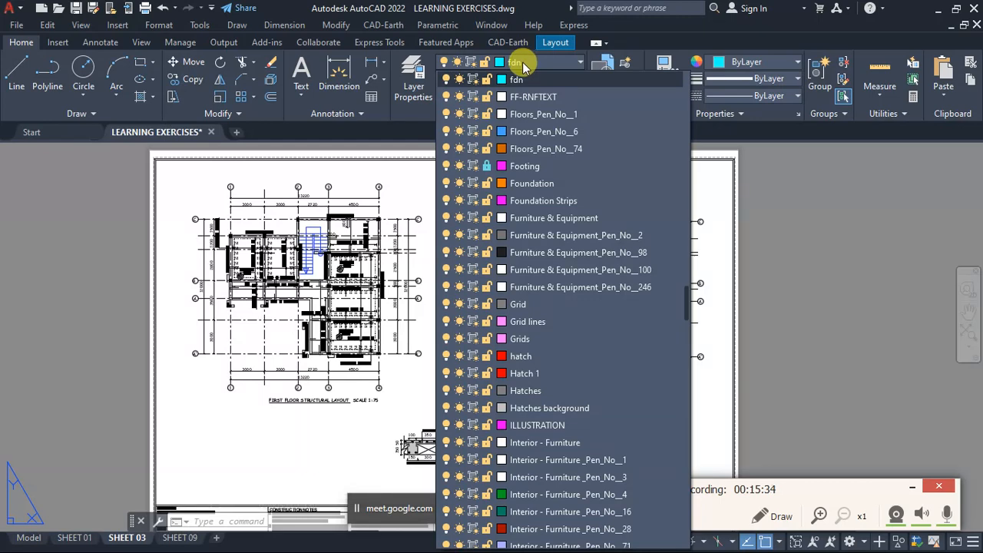
pyautogui.scroll(-10, 510, 257)
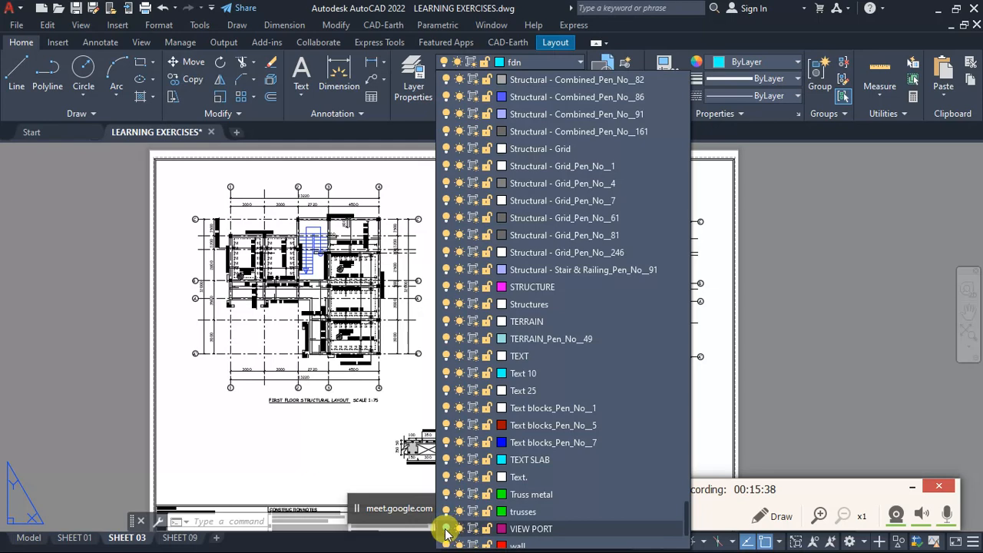
pyautogui.click(446, 529)
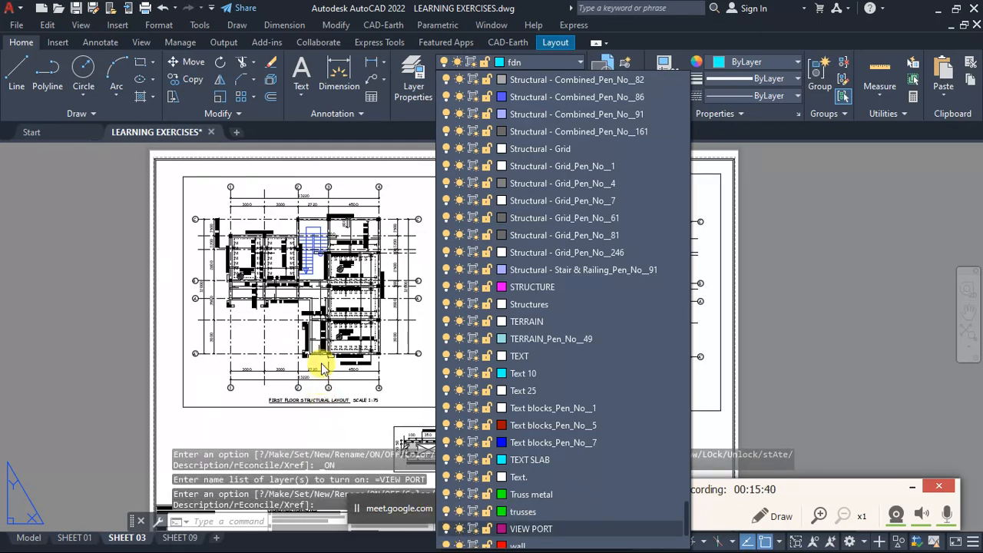
# - Select the viewport frame around the first floor structural layout and examine how it bounds the plan on SHEET 03
pyautogui.click(323, 369)
pyautogui.scroll(-2, 453, 231)
pyautogui.scroll(5, 455, 203)
pyautogui.click(480, 215)
pyautogui.click(436, 192)
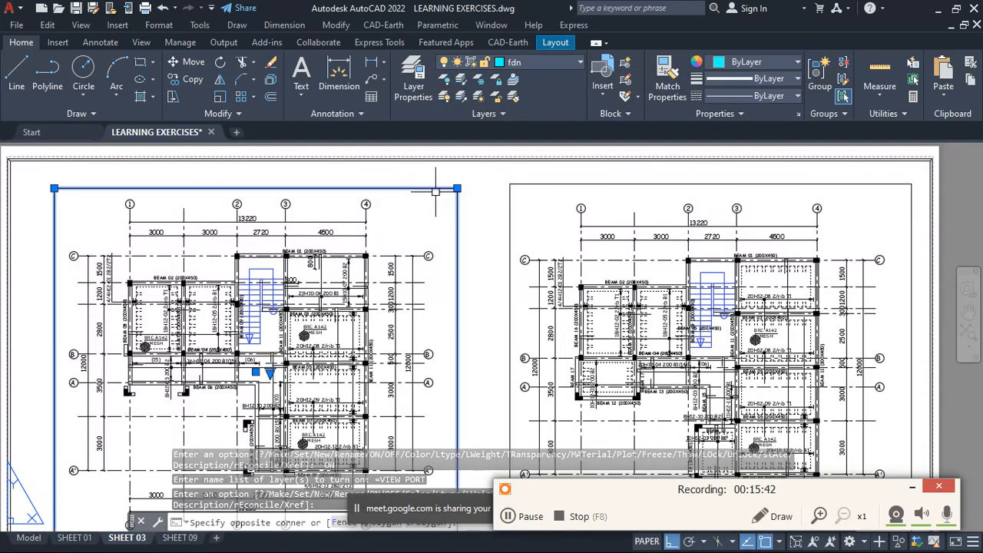
pyautogui.scroll(-3, 455, 206)
pyautogui.scroll(2, 455, 231)
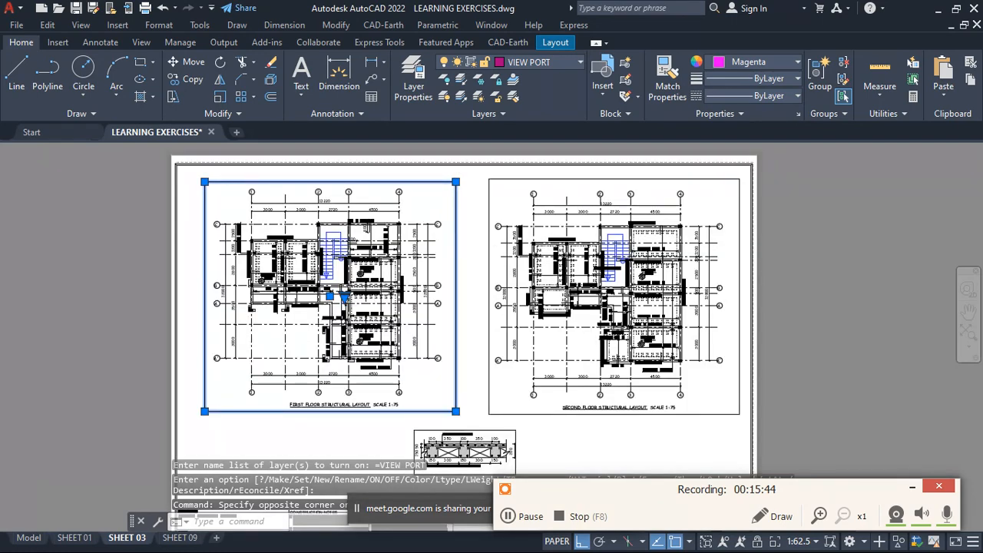
pyautogui.scroll(-2, 455, 230)
pyautogui.scroll(4, 443, 215)
pyautogui.scroll(-3, 403, 220)
pyautogui.scroll(2, 500, 204)
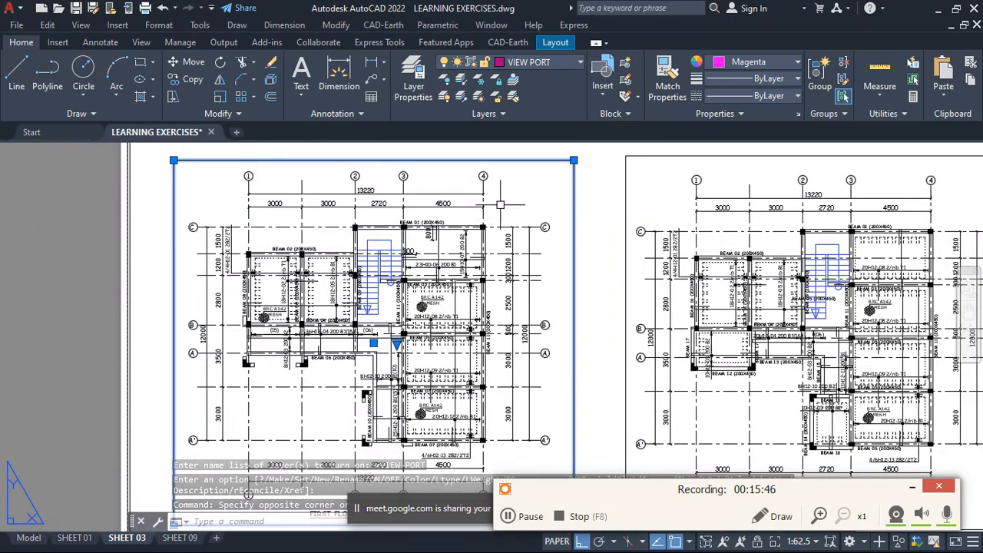
# - Activate the first floor structural layout's viewport and set its scale to 1:75
pyautogui.doubleClick(500, 204)
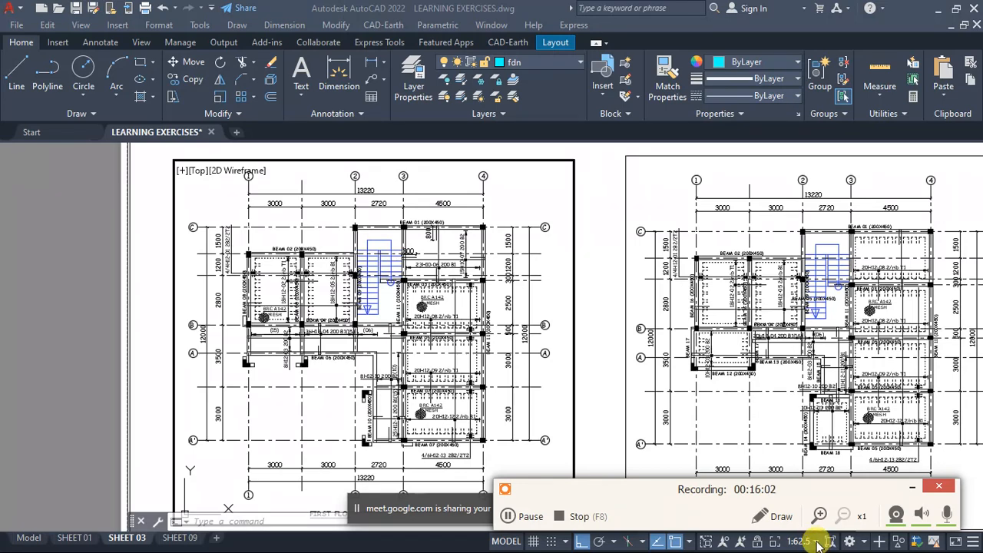
pyautogui.moveTo(794, 494); pyautogui.dragTo(793, 470)
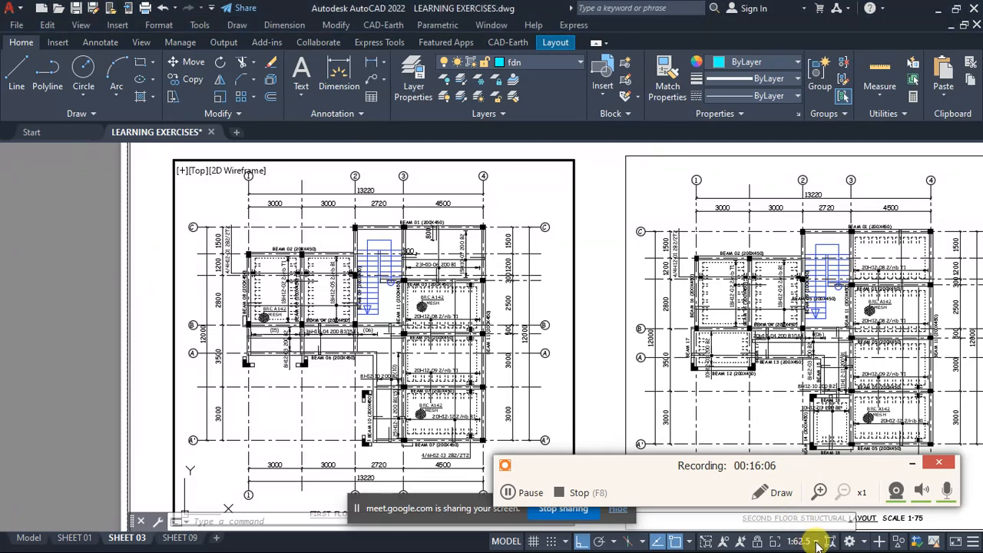
pyautogui.click(817, 542)
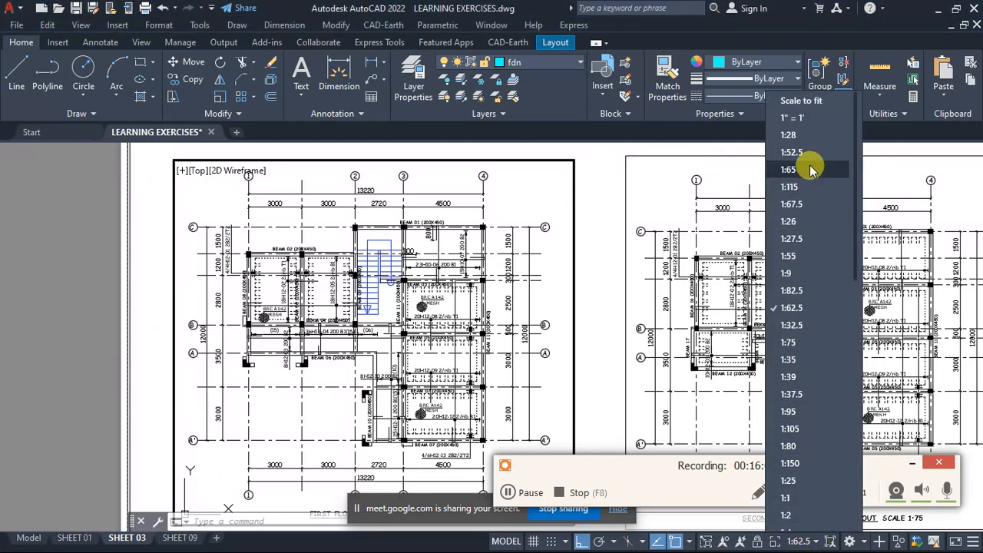
pyautogui.scroll(-2, 812, 169)
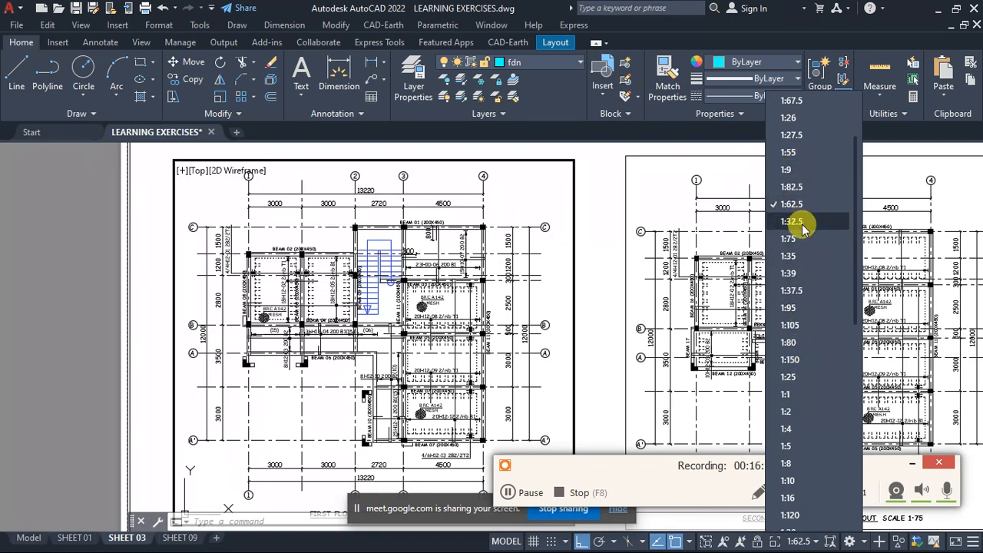
pyautogui.scroll(-4, 804, 453)
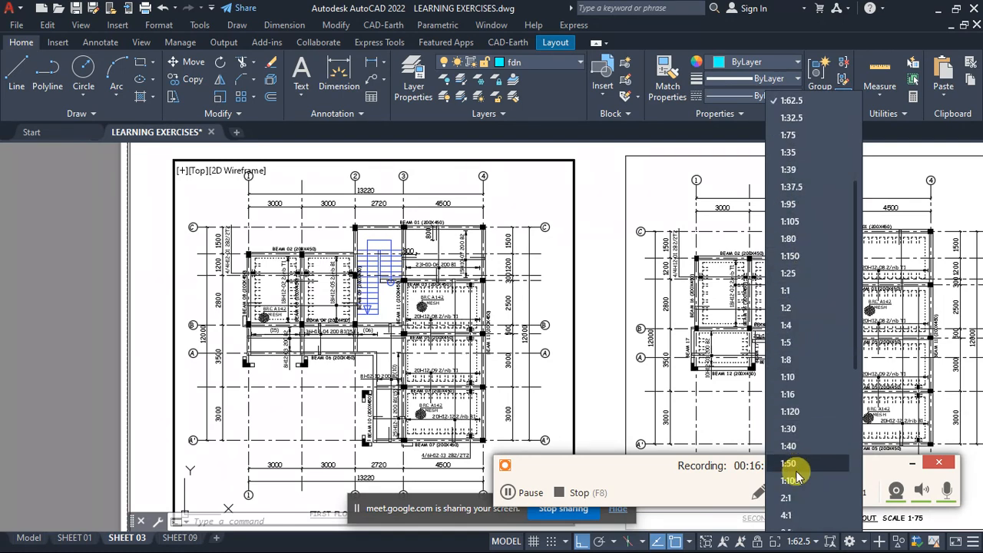
pyautogui.scroll(4, 799, 453)
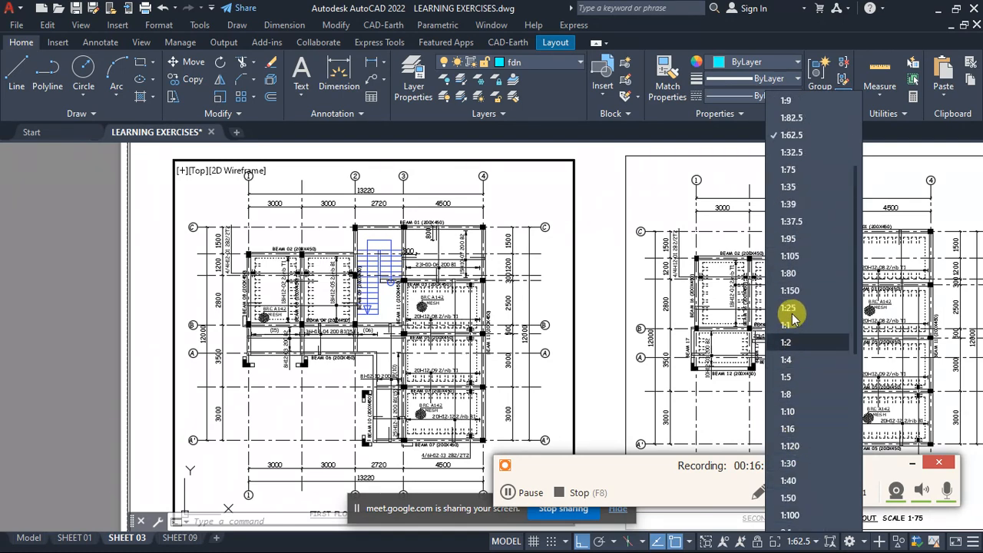
pyautogui.click(791, 239)
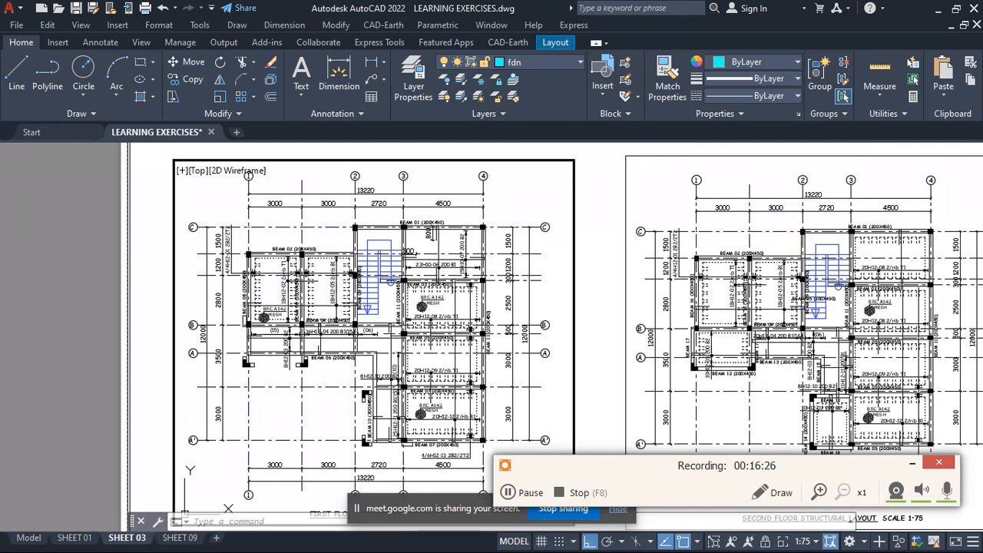
# - Rezoom the drawing inside the first floor viewport so its scale departs from the preset, and return to paper space
pyautogui.scroll(-2, 375, 259)
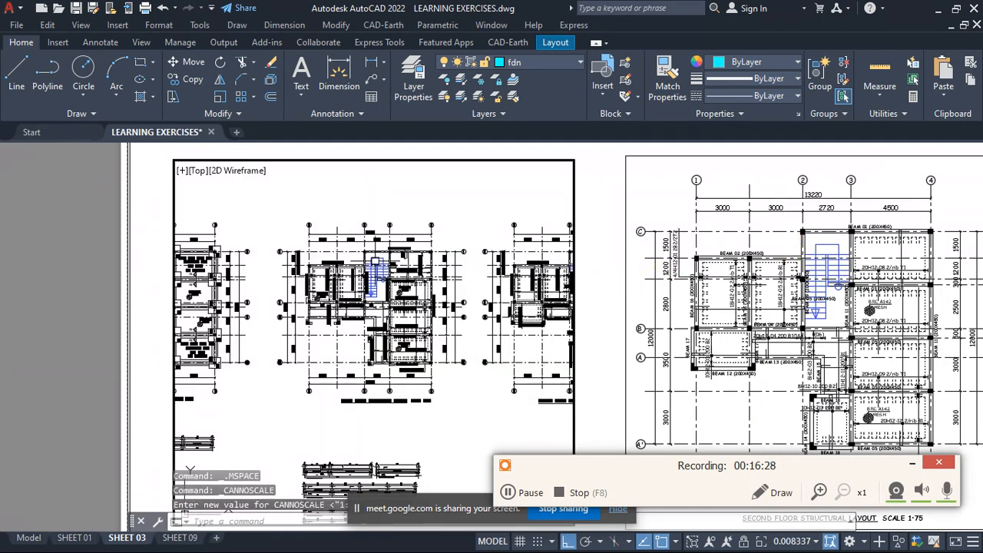
pyautogui.scroll(2, 377, 264)
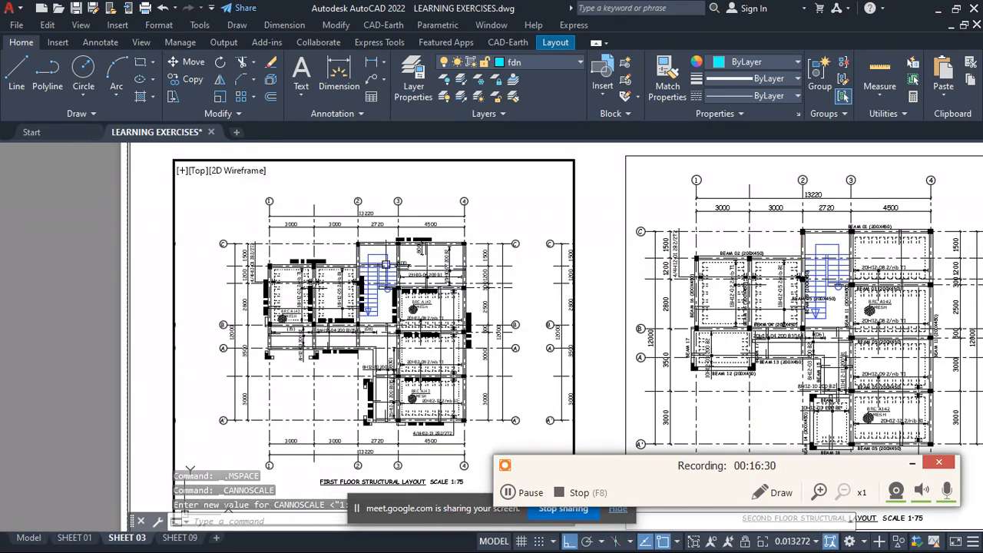
pyautogui.doubleClick(595, 202)
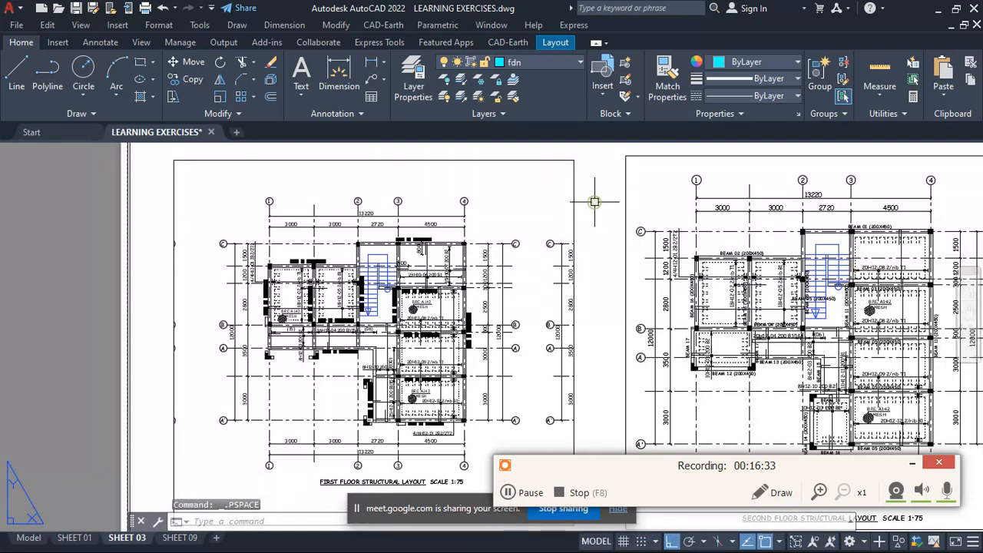
# - Turn off the VIEW PORT layer to hide the viewport frames and check the first and second floor layouts
pyautogui.click(562, 65)
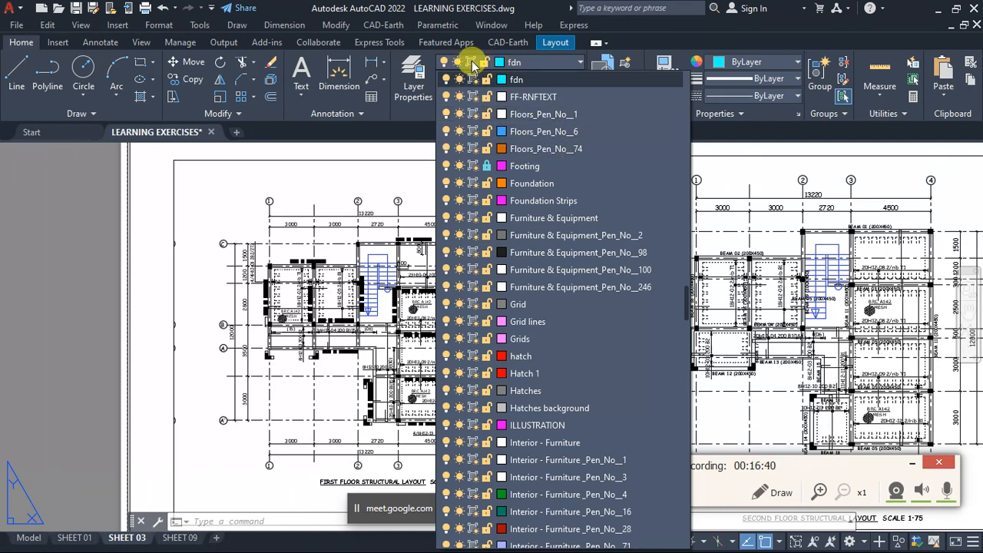
pyautogui.scroll(-20, 509, 161)
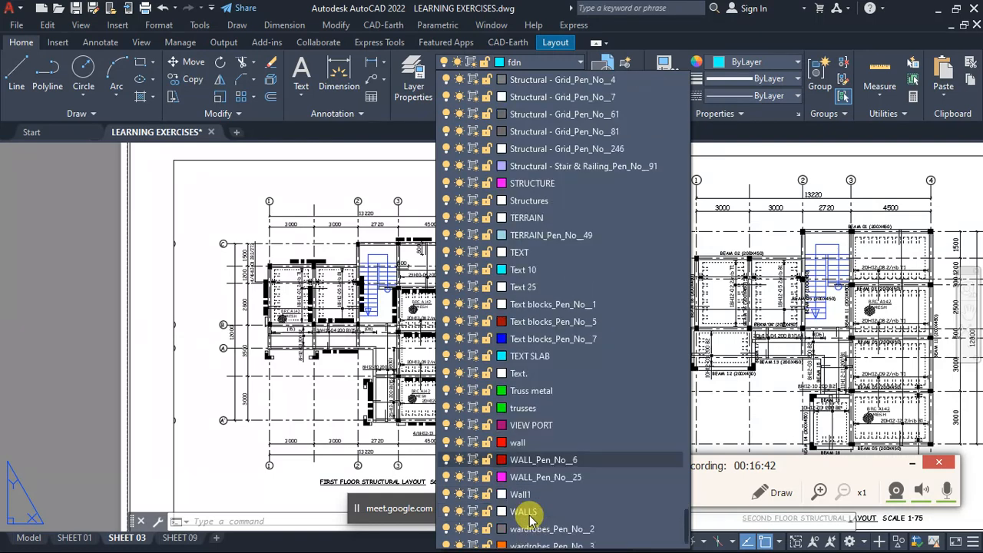
pyautogui.scroll(-1, 530, 511)
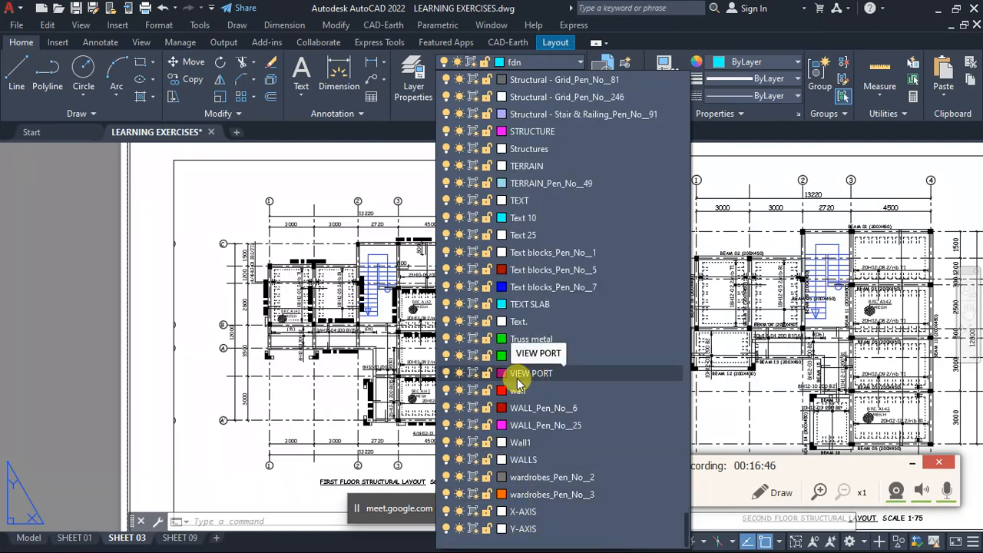
pyautogui.click(448, 374)
pyautogui.scroll(-6, 248, 250)
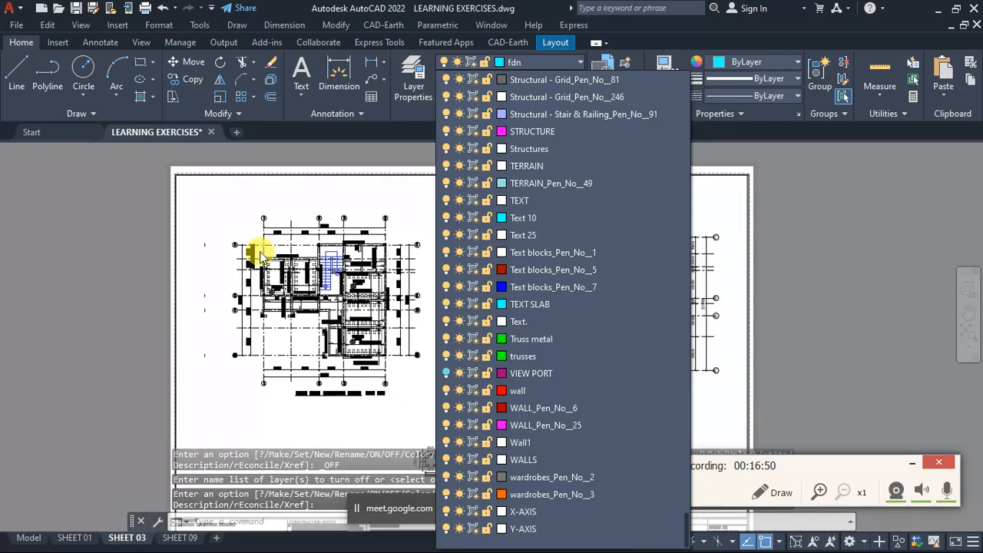
pyautogui.click(254, 252)
pyautogui.scroll(8, 267, 248)
pyautogui.scroll(-4, 348, 231)
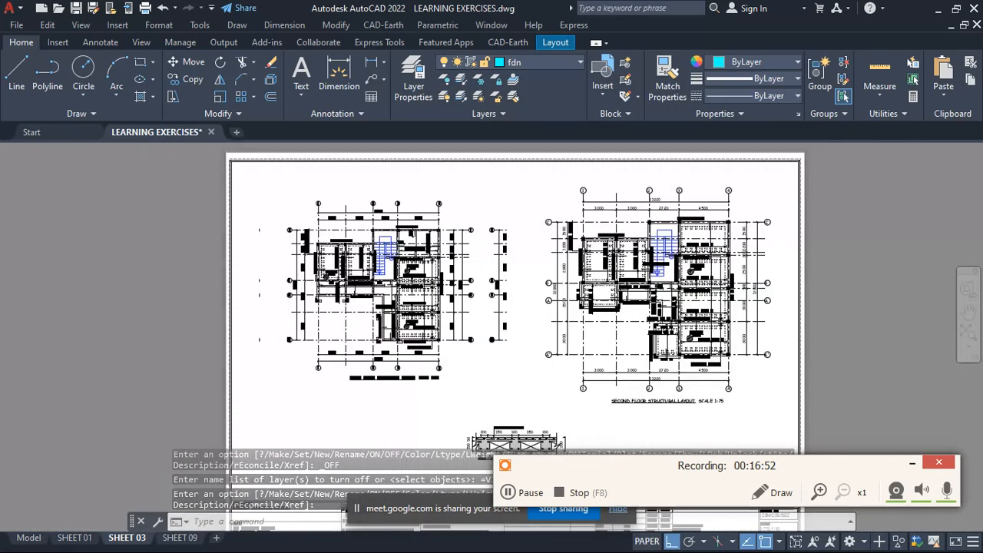
pyautogui.scroll(4, 396, 264)
pyautogui.scroll(-4, 535, 242)
pyautogui.scroll(2, 523, 332)
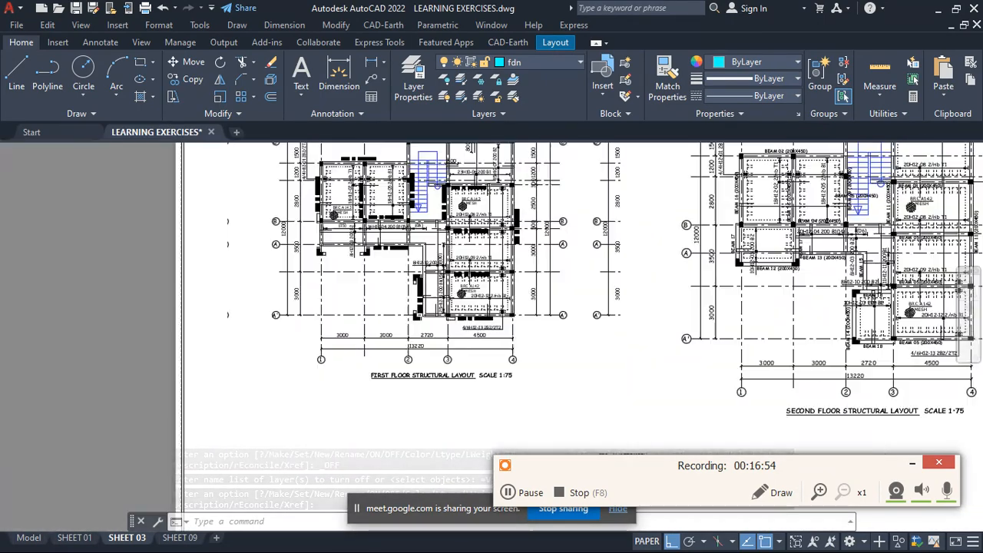
pyautogui.scroll(-3, 490, 281)
# - Turn the VIEW PORT layer back on so the viewport frames show on SHEET 03
pyautogui.click(560, 67)
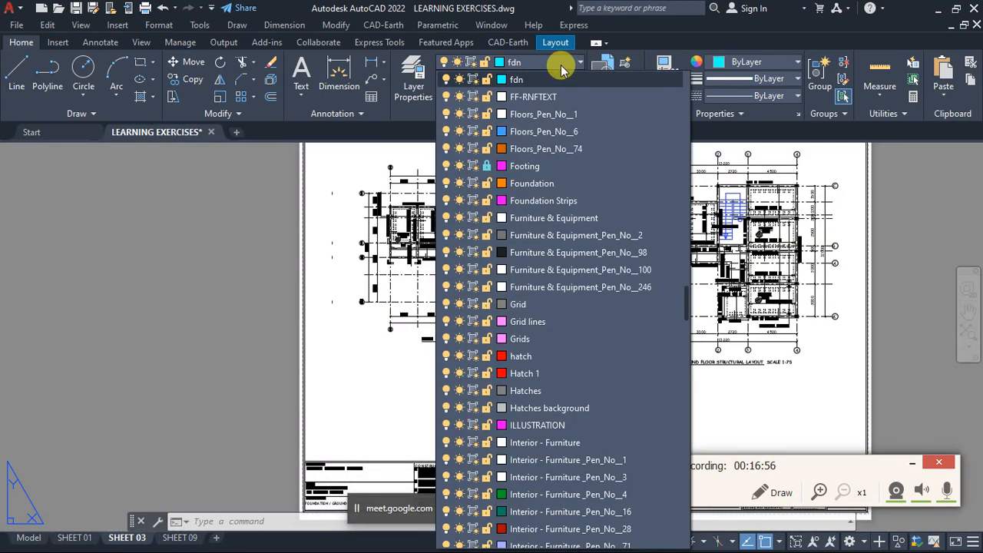
pyautogui.scroll(-10, 557, 88)
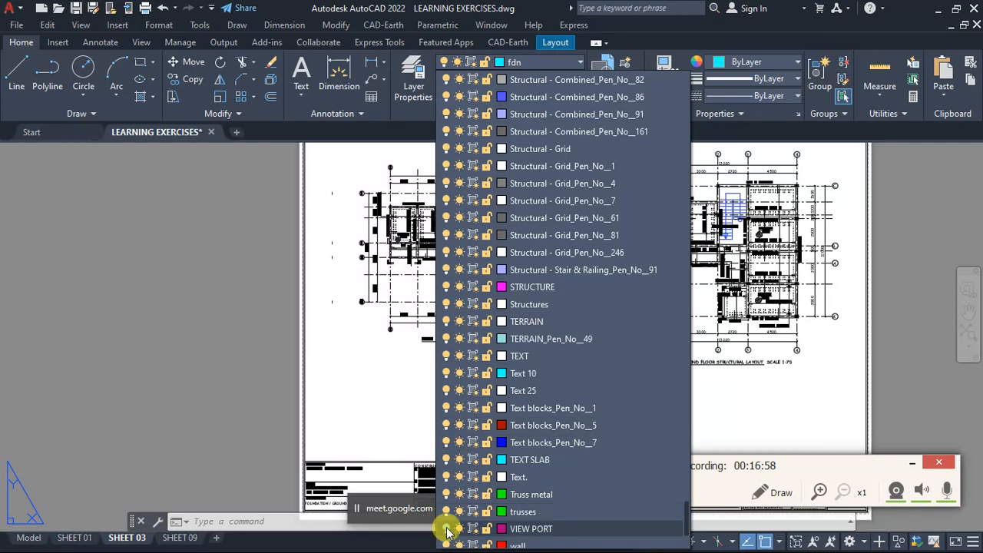
pyautogui.click(448, 528)
pyautogui.click(344, 373)
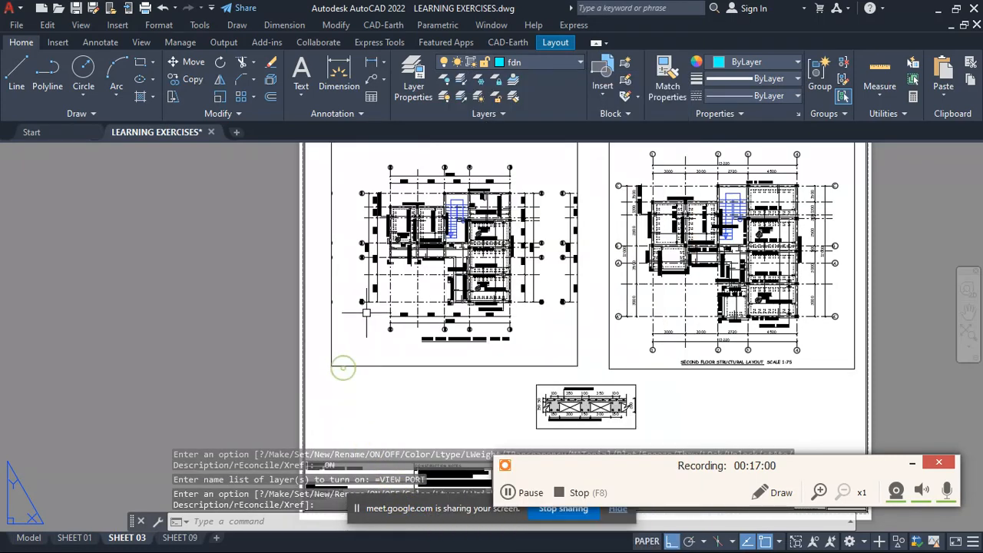
# - Activate the first floor structural layout's viewport, set its scale to 1:62.5, and return to paper space
pyautogui.scroll(-3, 480, 298)
pyautogui.scroll(4, 487, 268)
pyautogui.doubleClick(489, 226)
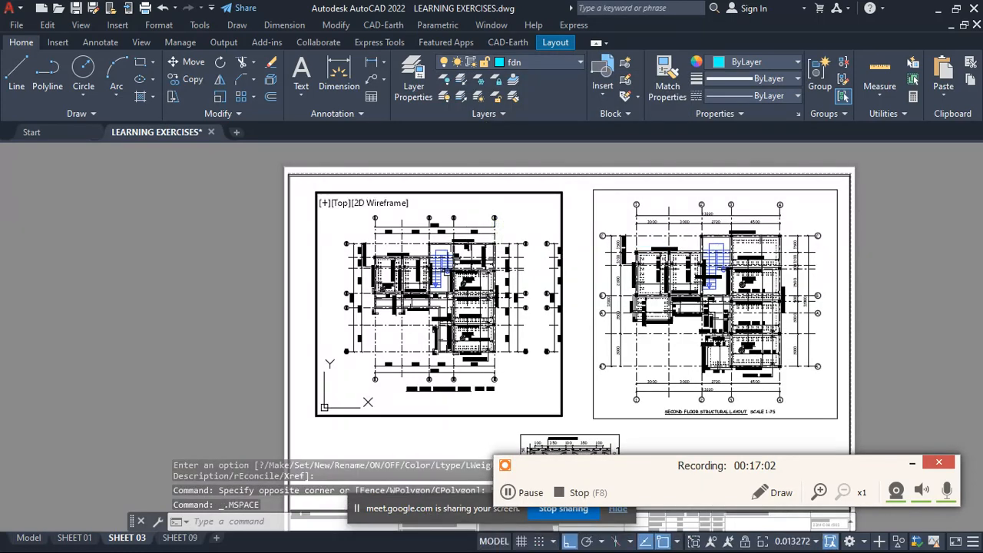
pyautogui.scroll(2, 445, 269)
pyautogui.scroll(-2, 442, 265)
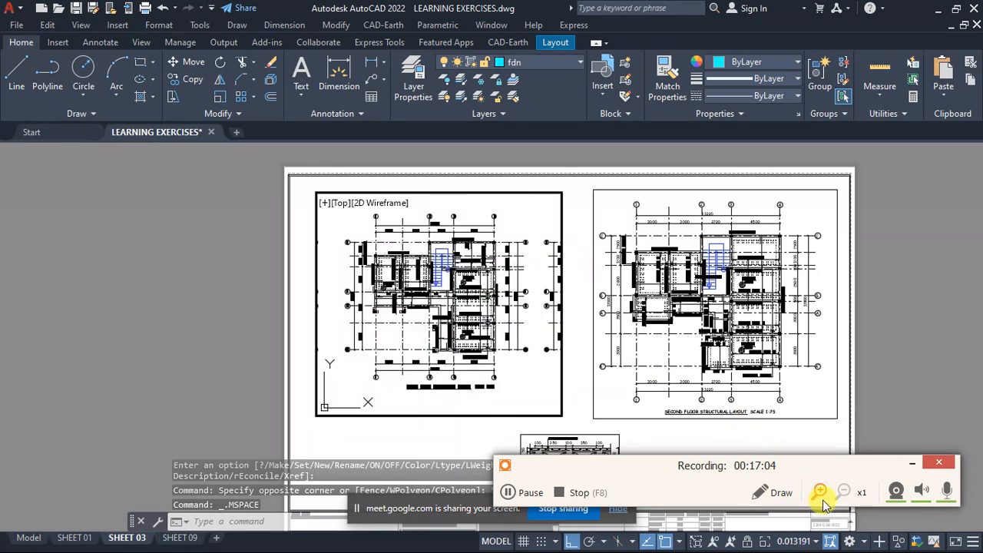
pyautogui.click(817, 541)
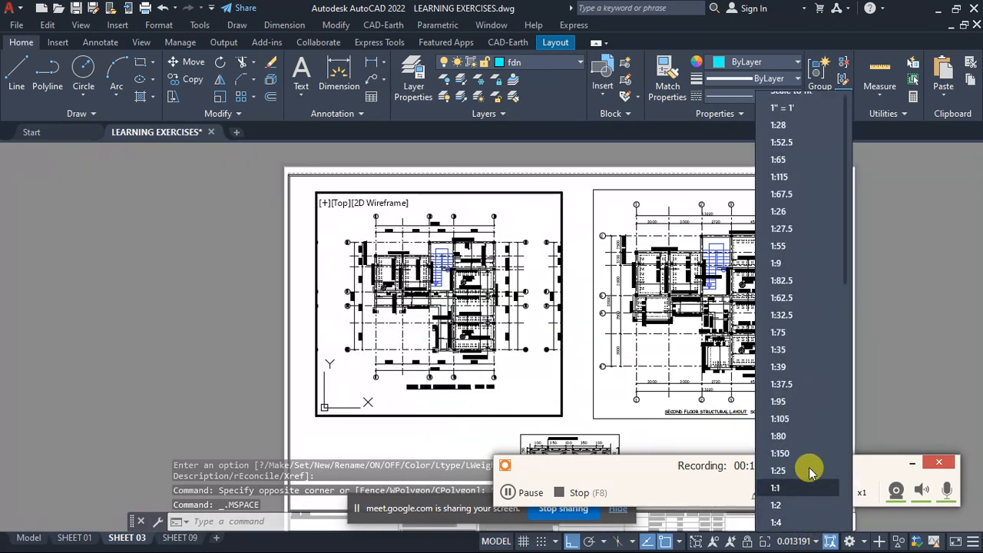
pyautogui.click(782, 299)
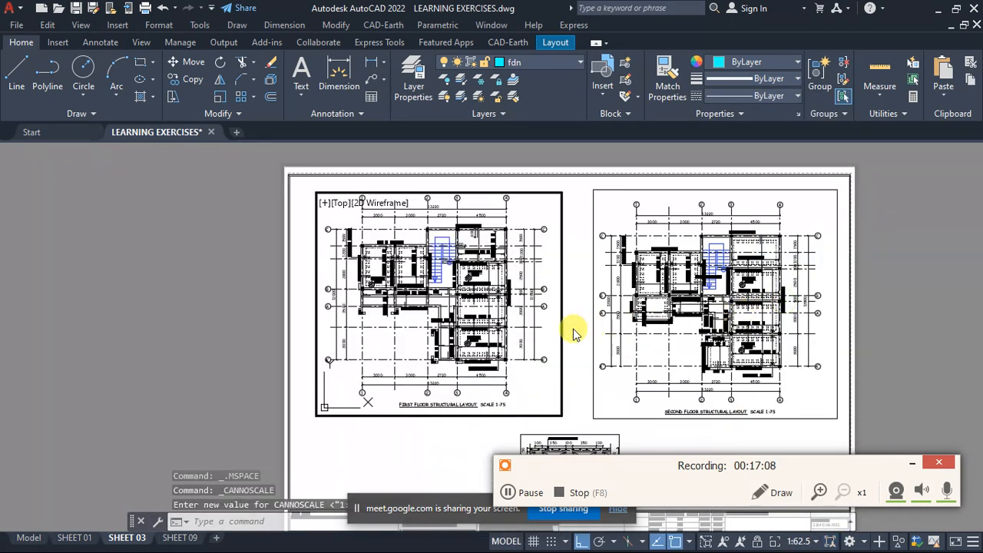
pyautogui.doubleClick(302, 331)
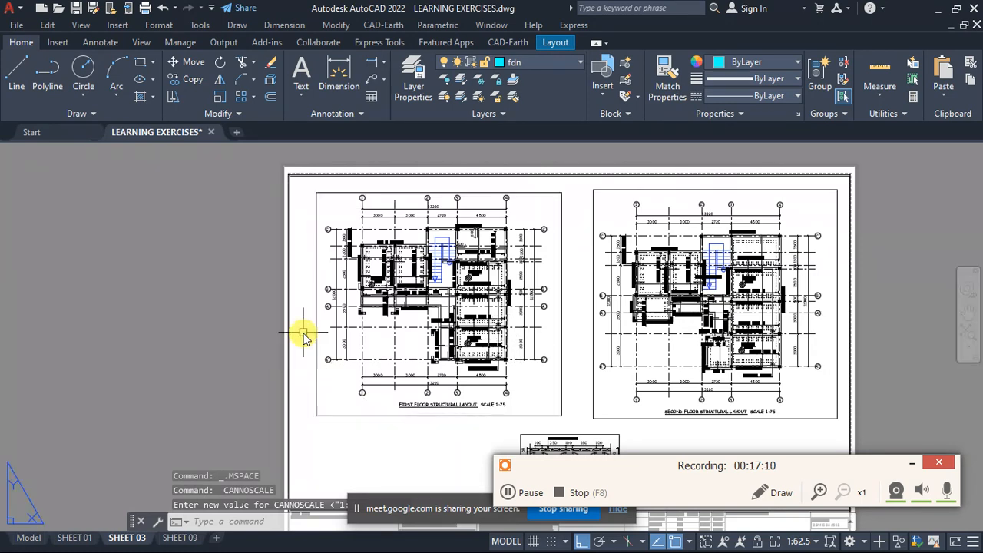
# - Turn off the VIEW PORT layer to hide all viewport frames on SHEET 03
pyautogui.click(534, 70)
pyautogui.scroll(-15, 464, 530)
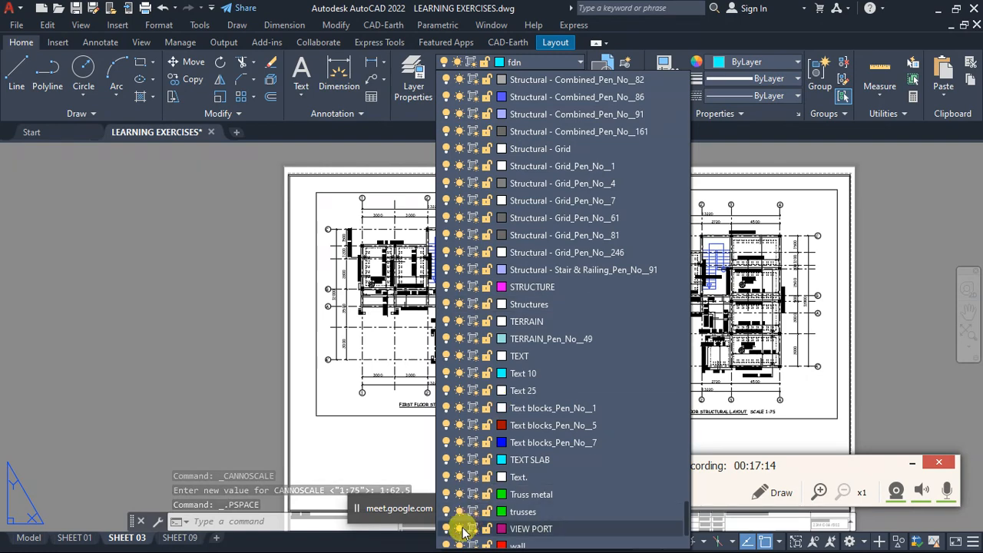
pyautogui.scroll(-2, 463, 530)
pyautogui.click(447, 425)
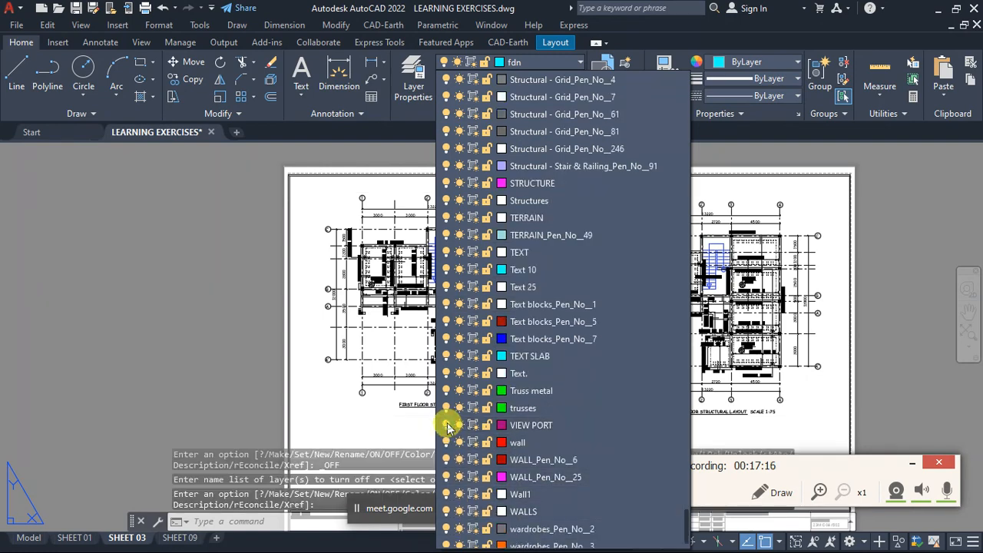
pyautogui.click(375, 371)
# - Examine the finished SHEET 03 with its two floor layouts, slab section detail and title block without viewport frames
pyautogui.scroll(-6, 549, 295)
pyautogui.scroll(4, 590, 330)
pyautogui.scroll(-2, 599, 277)
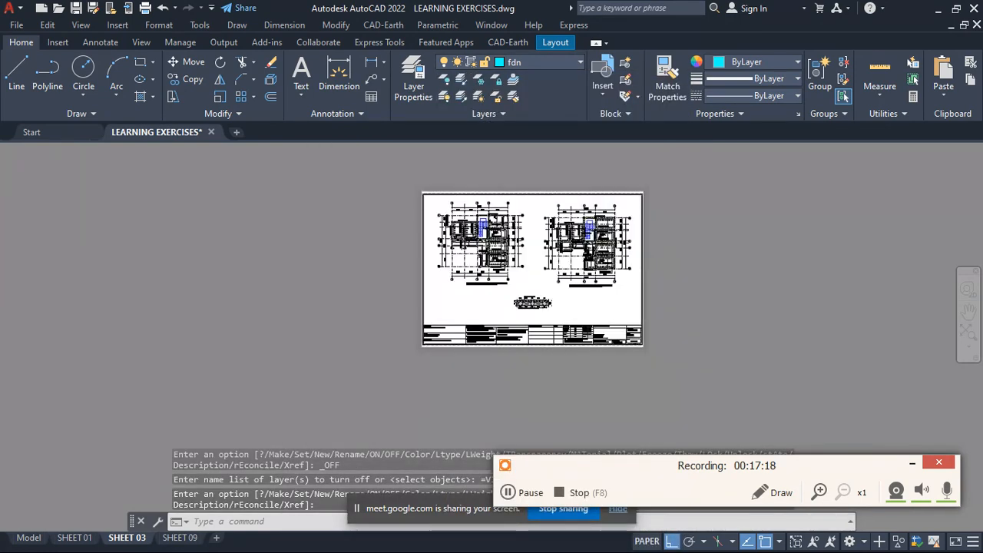
pyautogui.scroll(2, 585, 254)
pyautogui.scroll(-2, 350, 253)
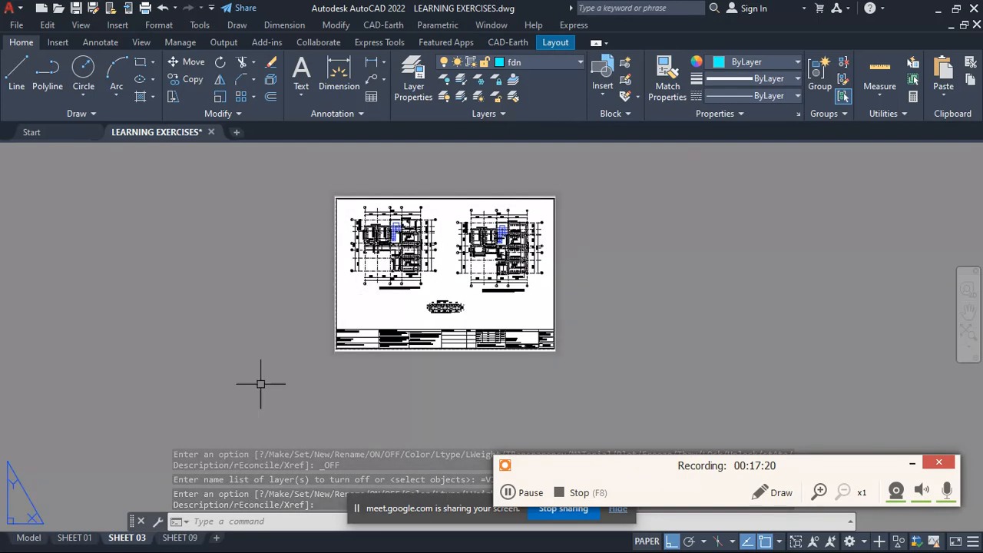
pyautogui.scroll(4, 392, 261)
pyautogui.scroll(-3, 588, 217)
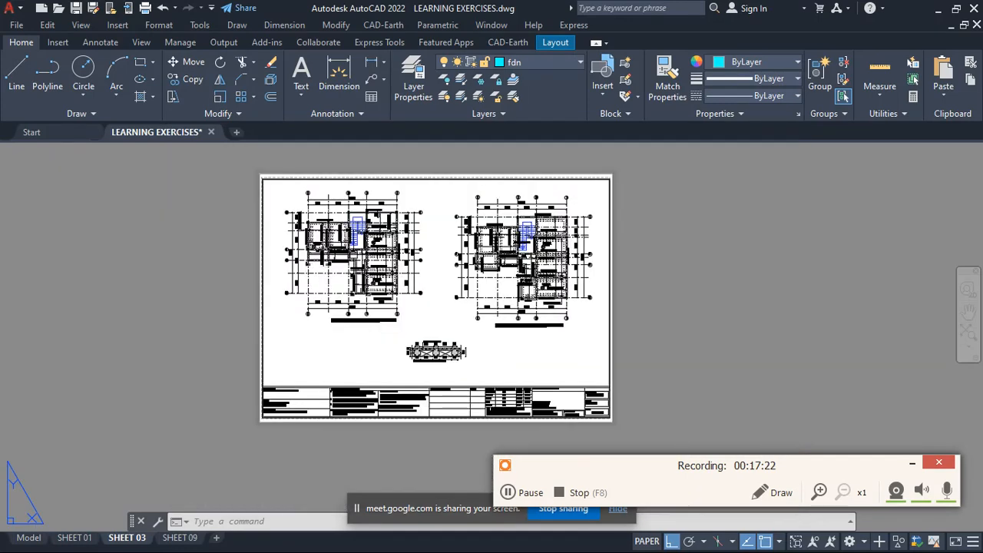
pyautogui.scroll(3, 589, 217)
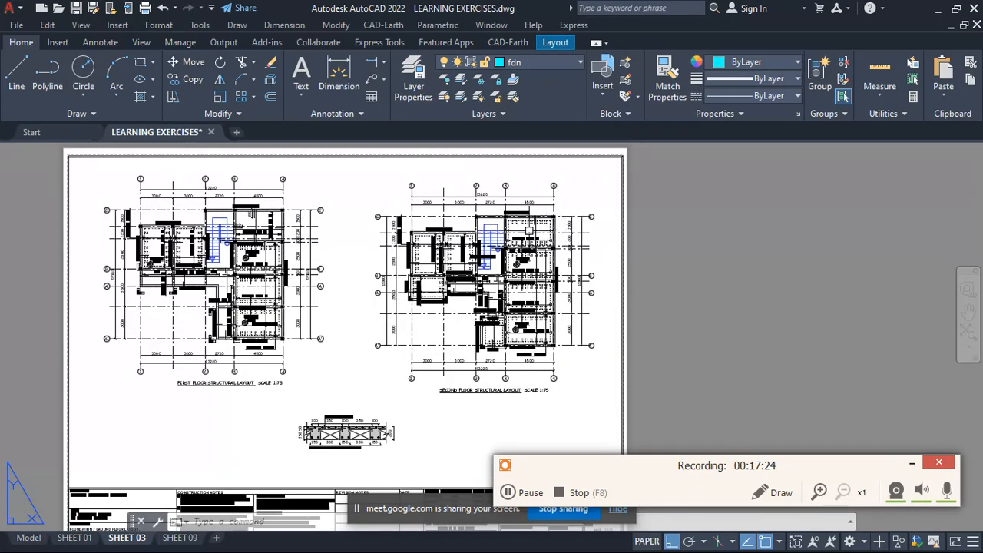
pyautogui.scroll(-2, 534, 228)
pyautogui.scroll(2, 466, 244)
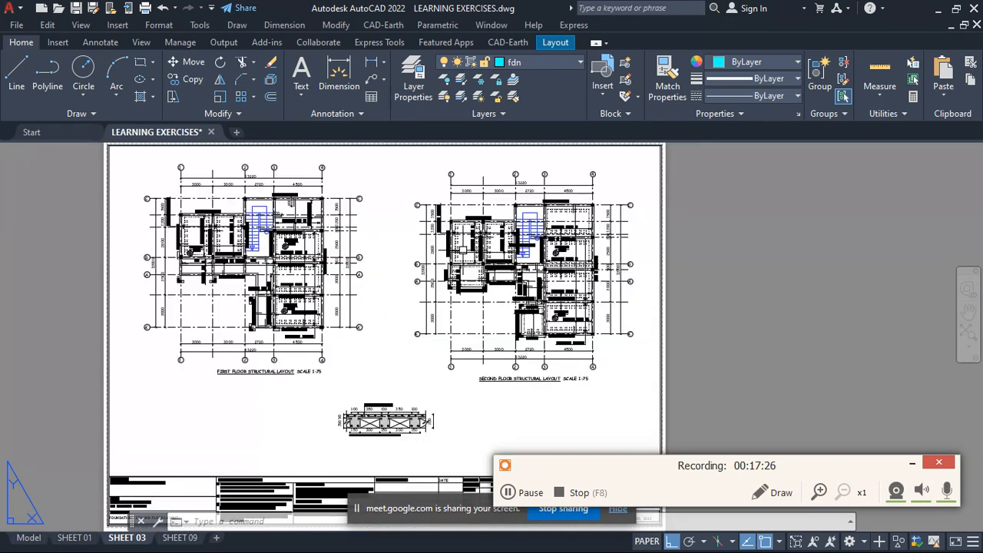
pyautogui.scroll(-2, 467, 245)
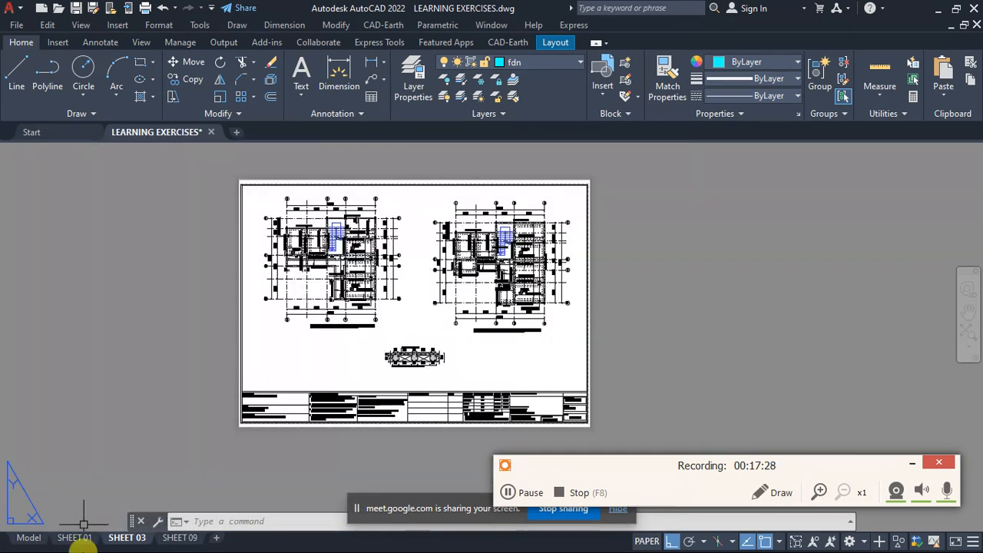
# - Start Batch Plot from model space and remove the Model sheet from the list of sheets to publish
pyautogui.click(28, 537)
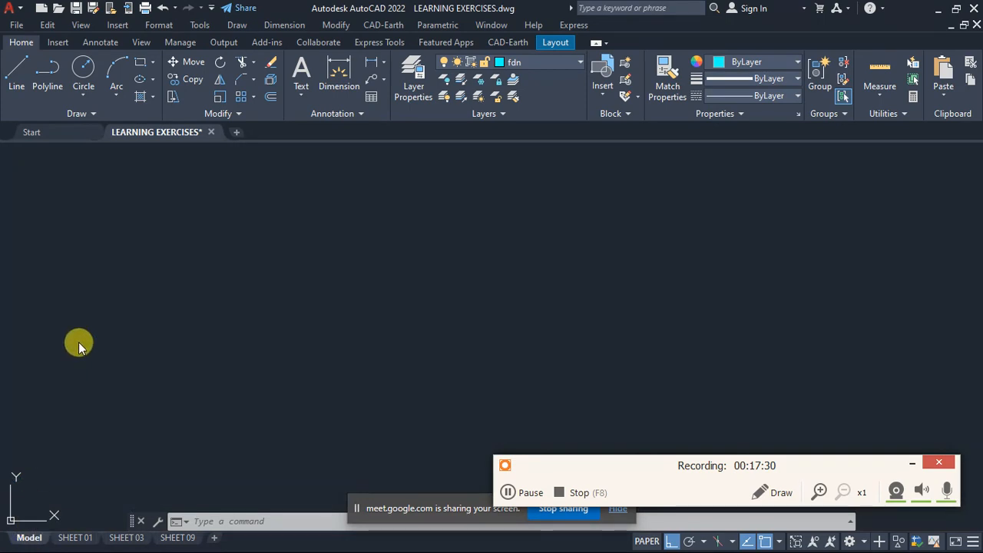
pyautogui.click(138, 280)
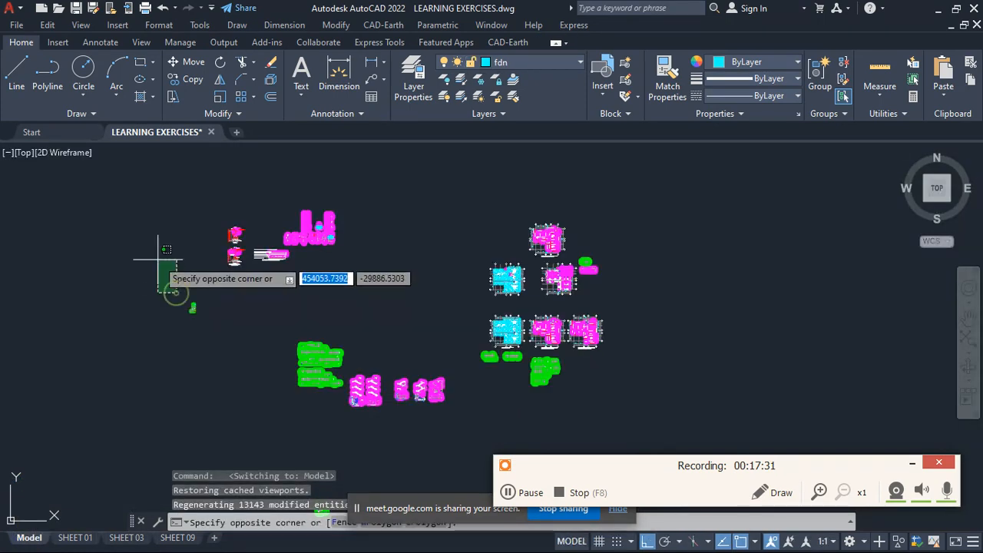
pyautogui.click(19, 13)
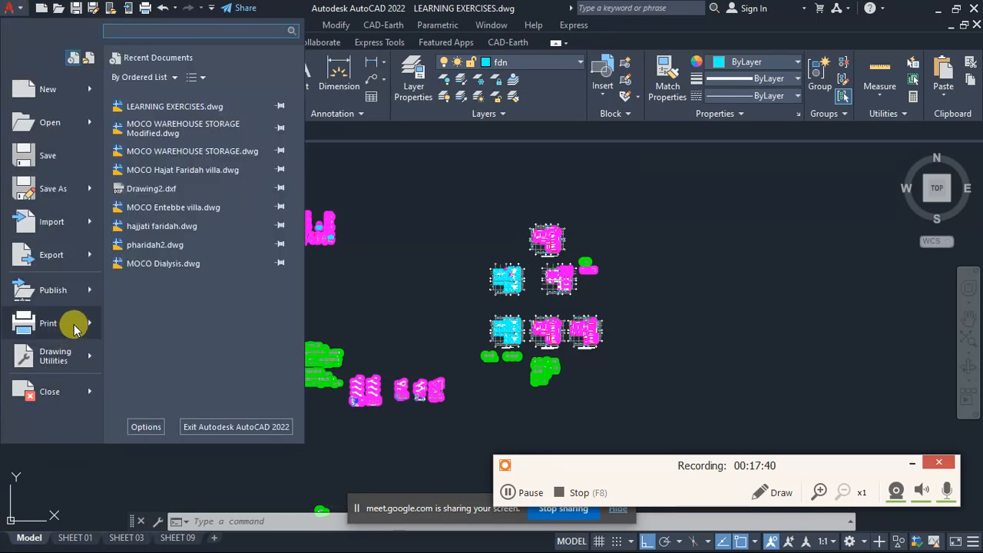
pyautogui.click(84, 326)
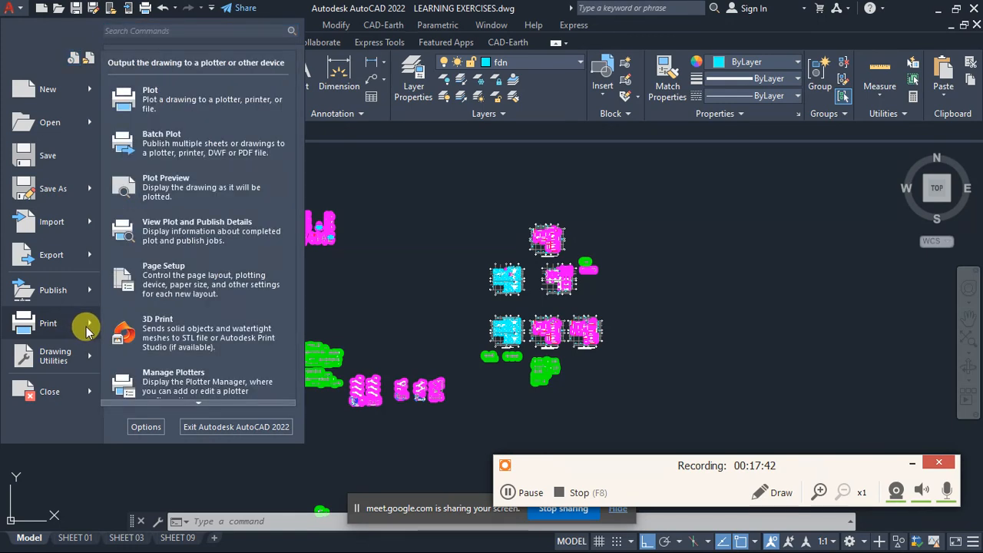
pyautogui.click(184, 148)
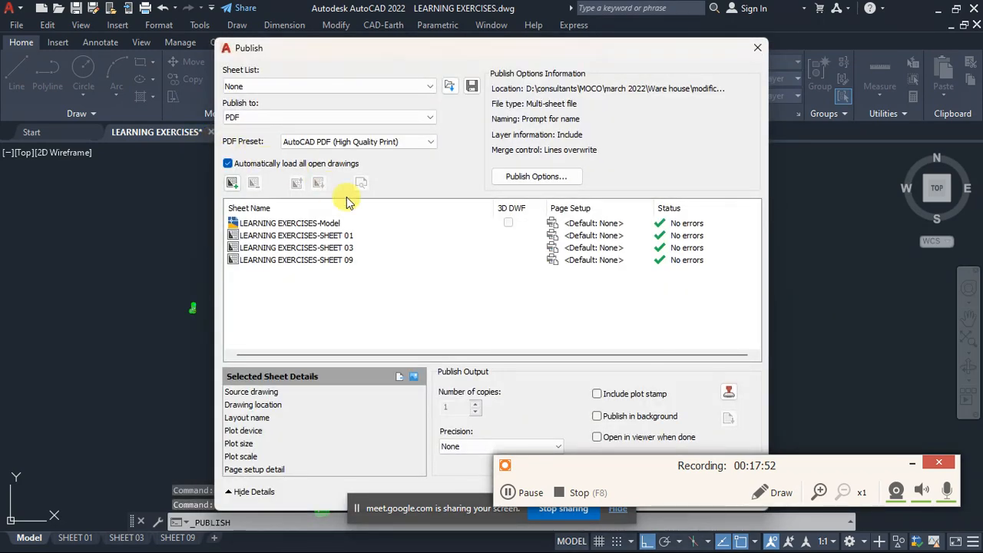
pyautogui.click(277, 224)
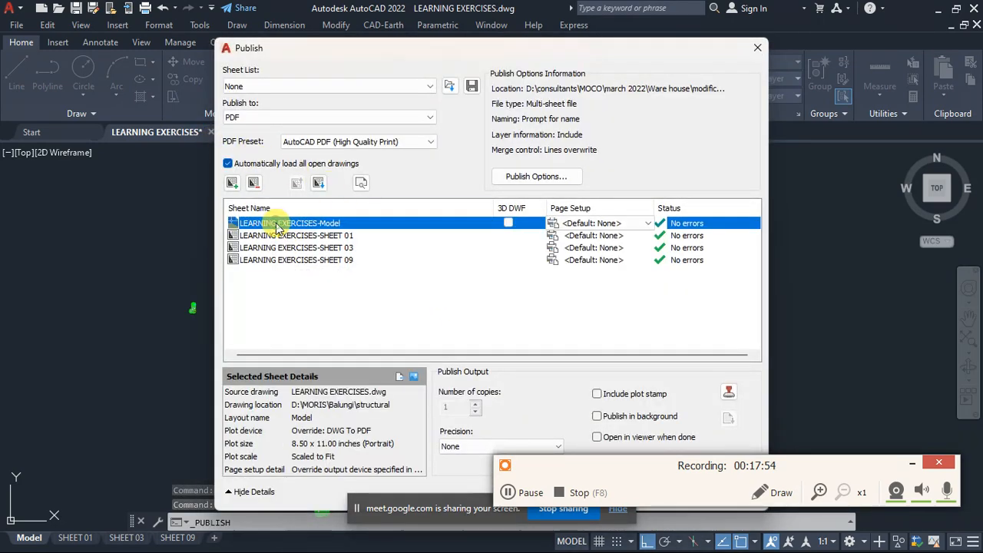
pyautogui.rightClick(277, 224)
pyautogui.click(308, 286)
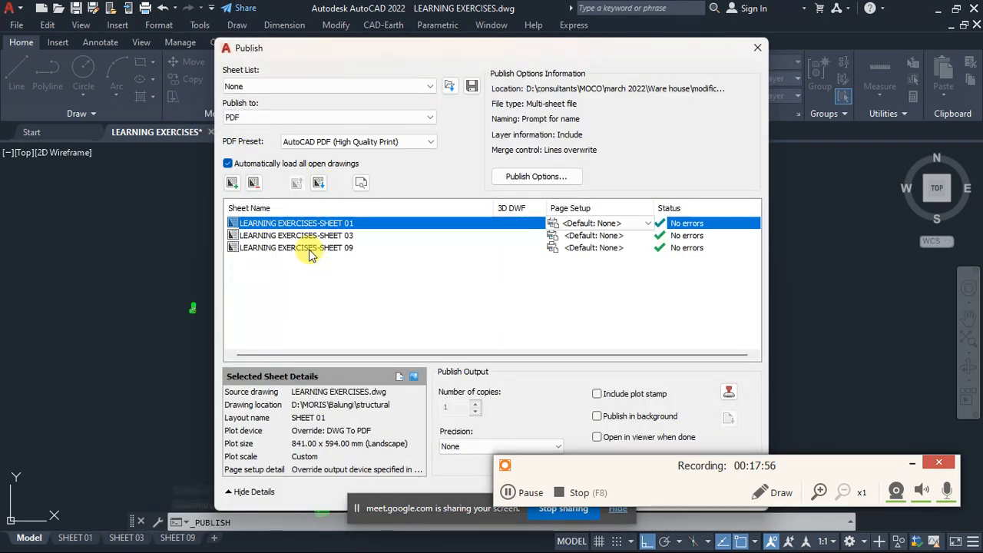
# - Set the PDF publish location to the project's structural folder on drive D:
pyautogui.click(536, 176)
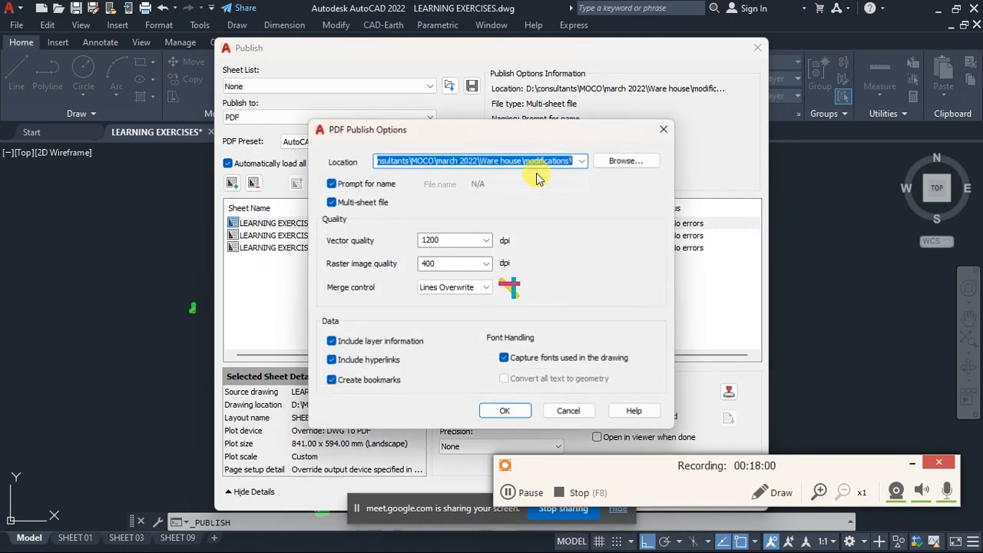
pyautogui.click(620, 161)
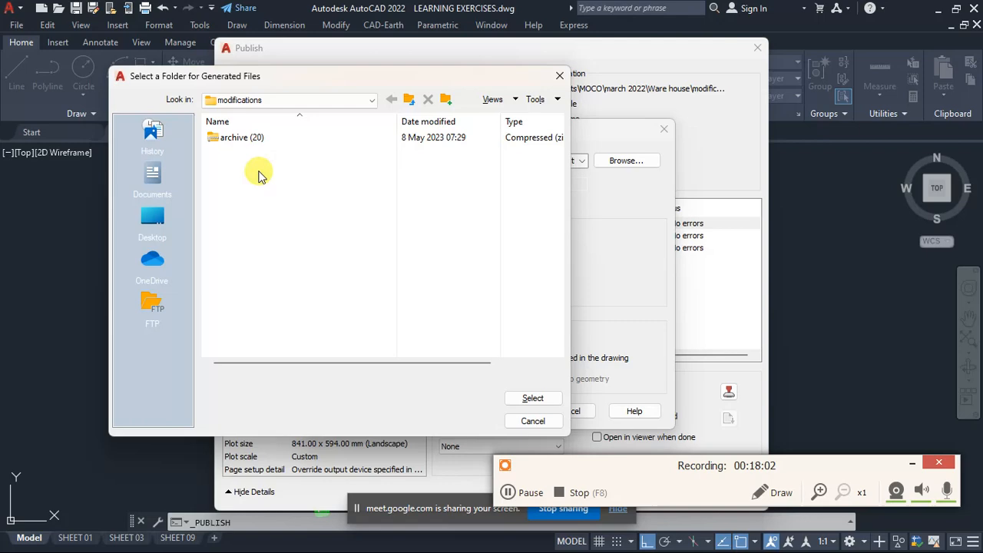
pyautogui.click(253, 100)
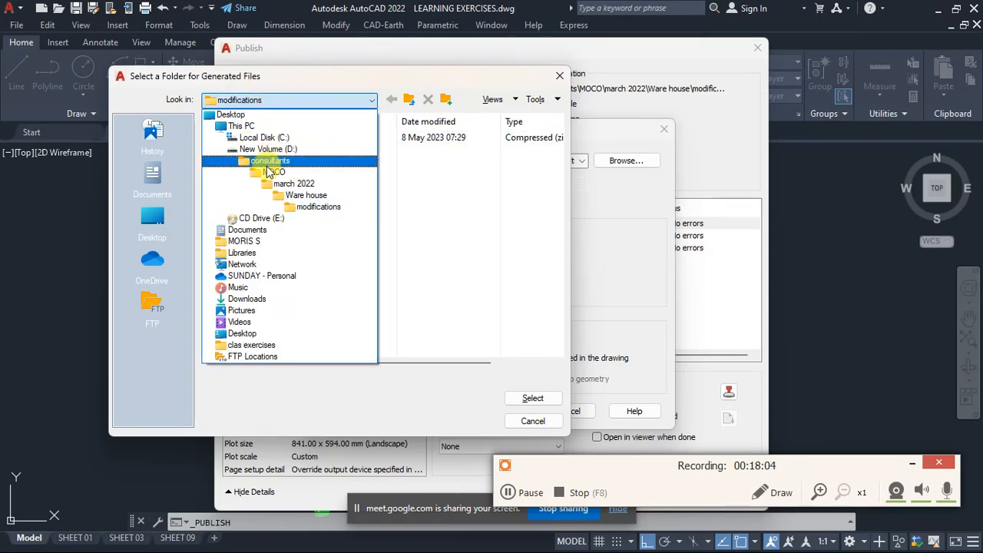
pyautogui.click(263, 148)
pyautogui.doubleClick(244, 180)
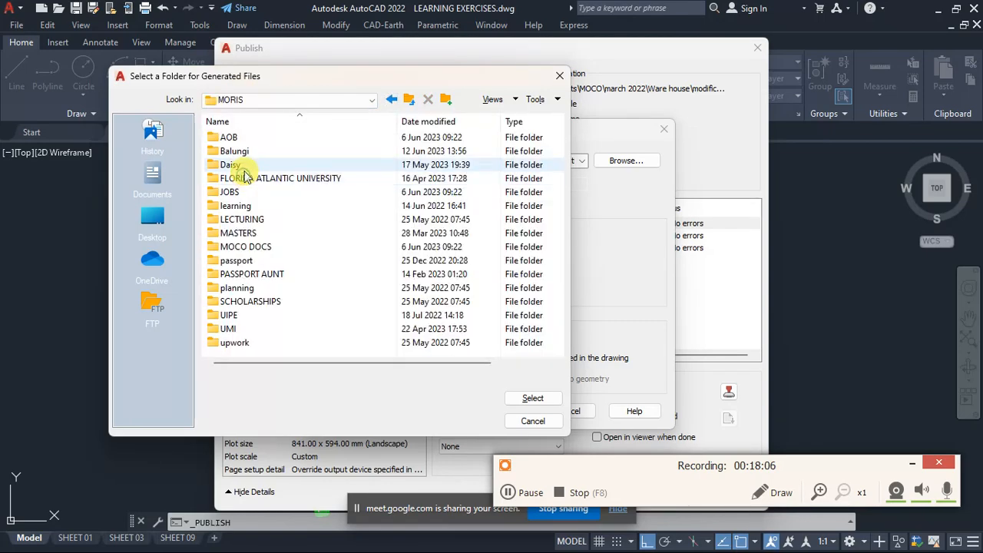
pyautogui.doubleClick(234, 151)
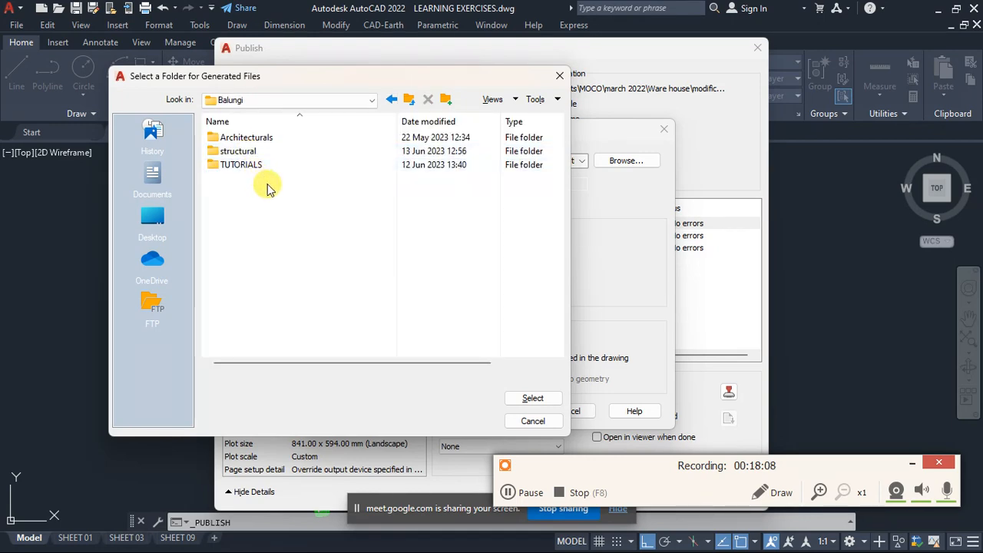
pyautogui.doubleClick(240, 152)
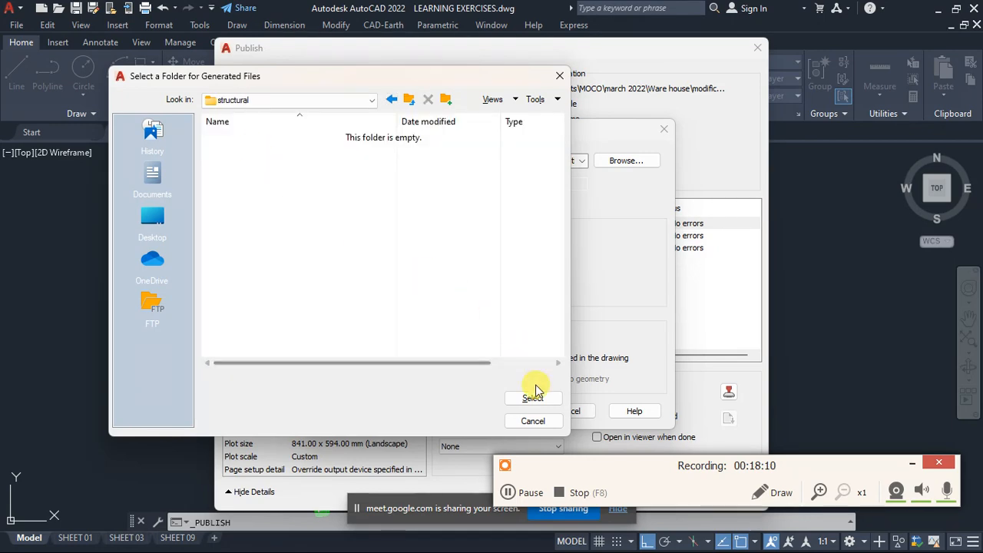
pyautogui.click(533, 399)
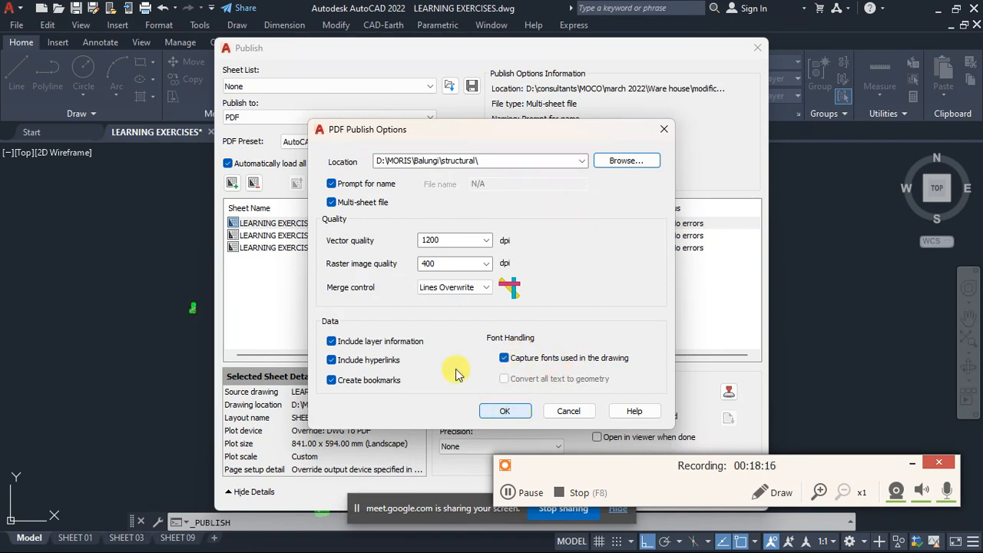
# - Accept the PDF publish options with vector quality at 1200 dpi and raster image quality at 400 dpi
pyautogui.moveTo(448, 267); pyautogui.dragTo(421, 267)
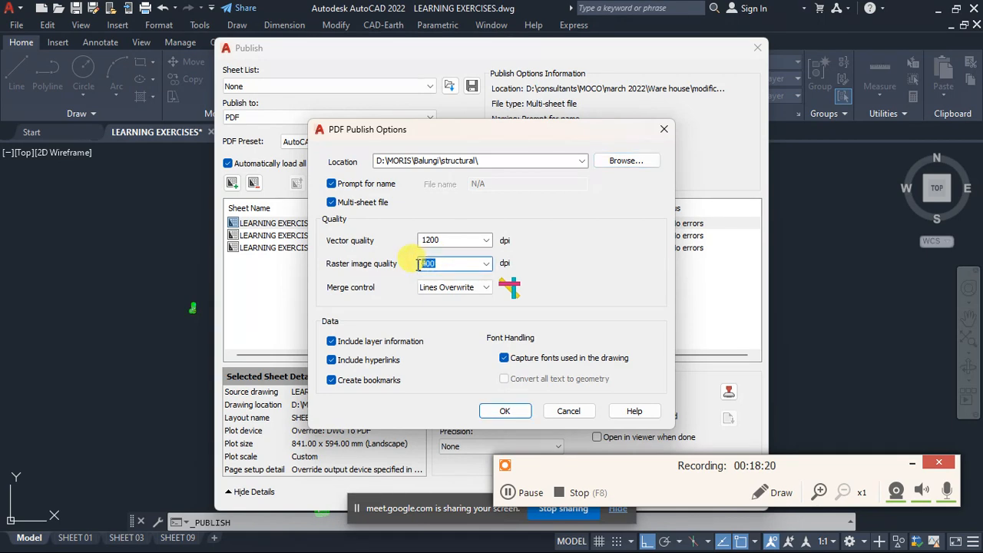
pyautogui.moveTo(448, 238); pyautogui.dragTo(407, 269)
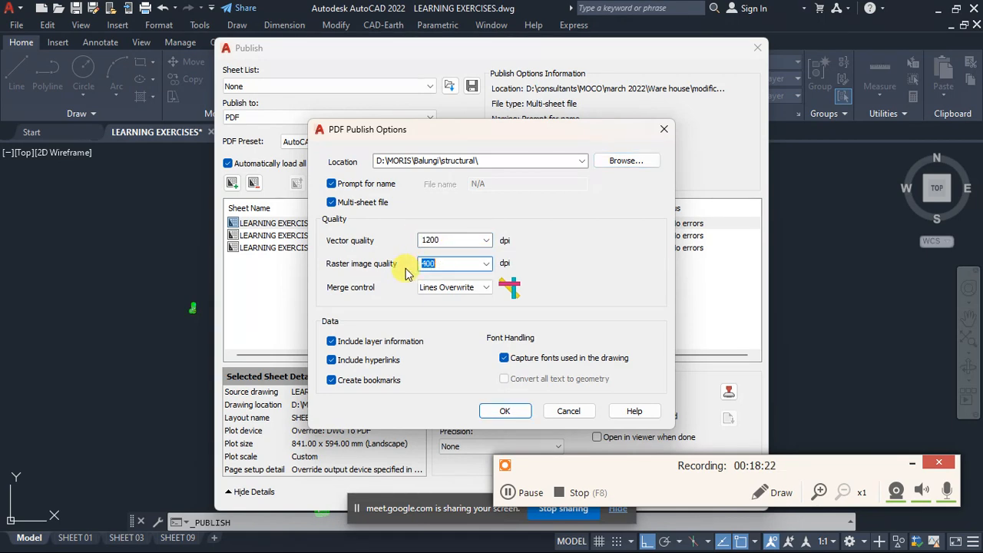
pyautogui.moveTo(464, 239); pyautogui.dragTo(428, 269)
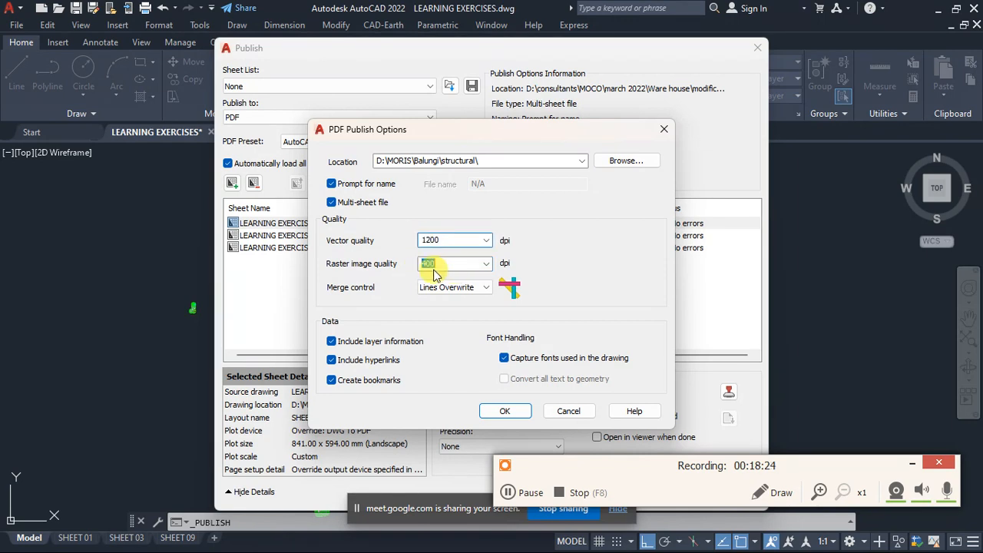
pyautogui.click(505, 411)
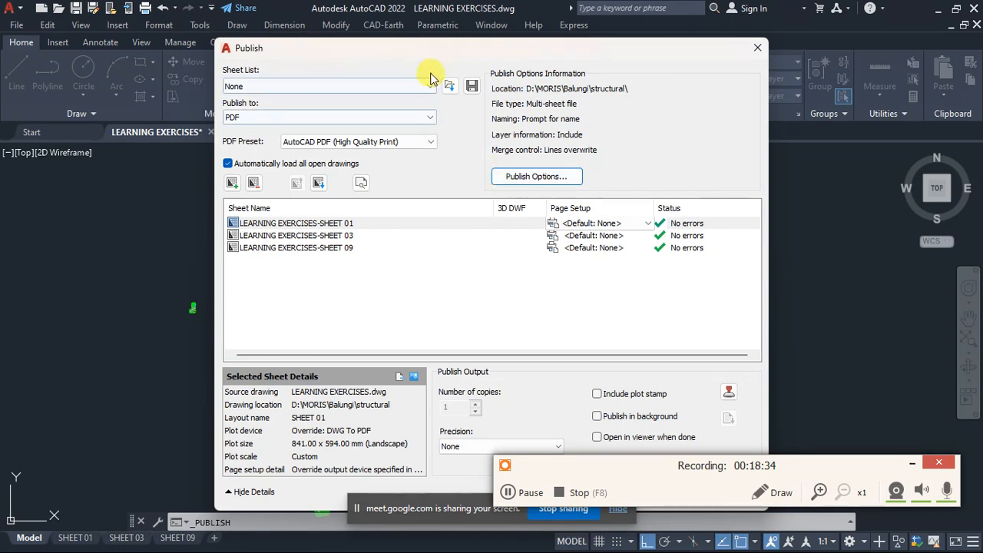
# - Choose PDF as the publish format with the AutoCAD PDF (High Quality Print) preset
pyautogui.moveTo(432, 55); pyautogui.dragTo(306, 34)
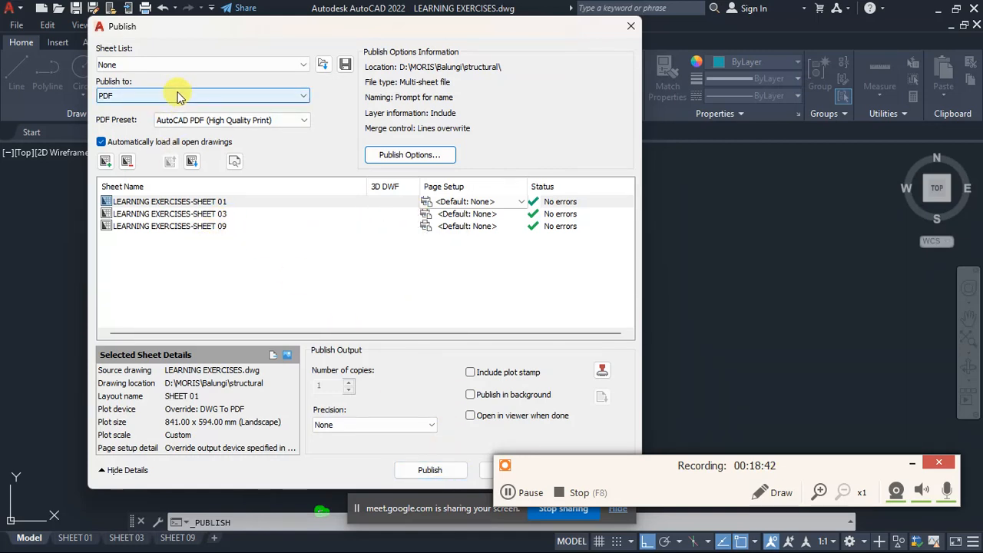
pyautogui.click(150, 103)
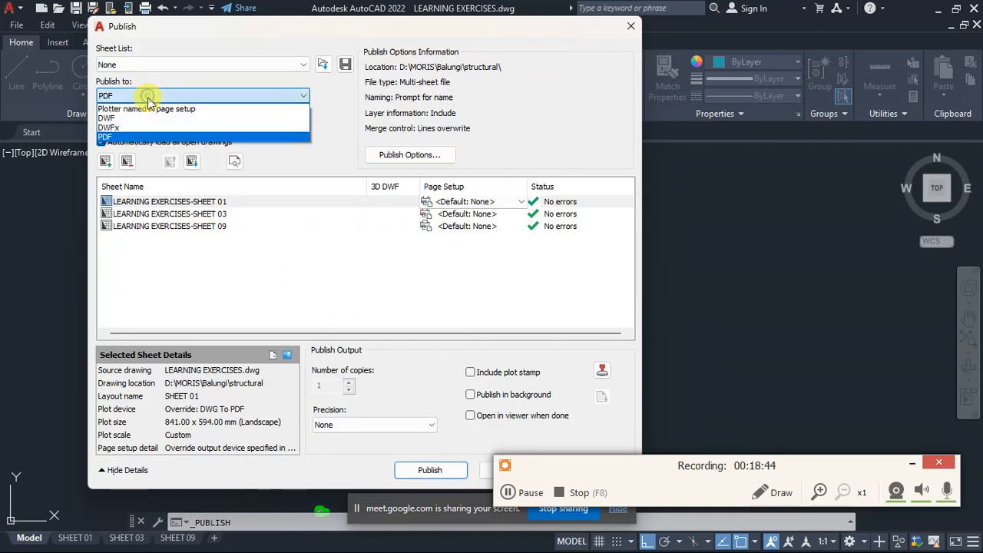
pyautogui.click(127, 134)
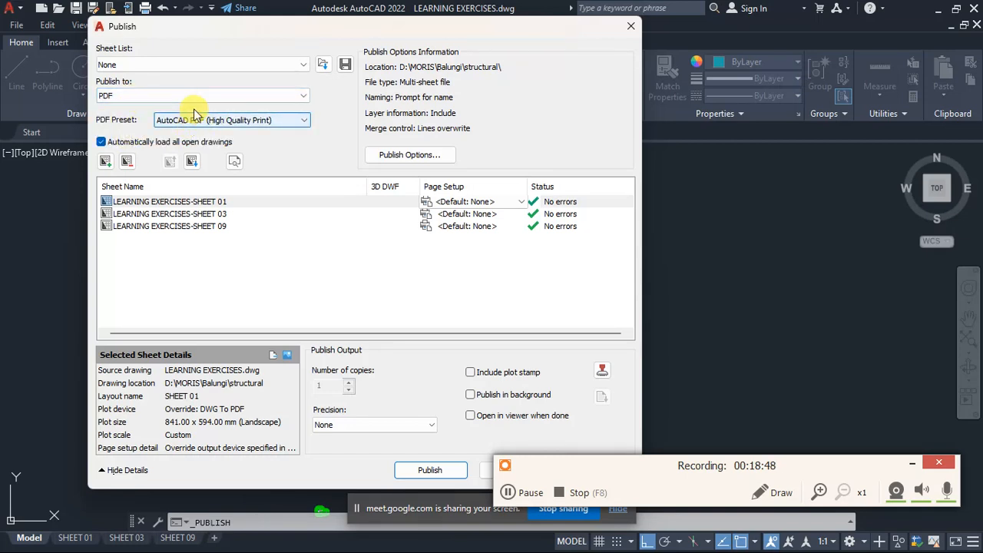
pyautogui.click(236, 123)
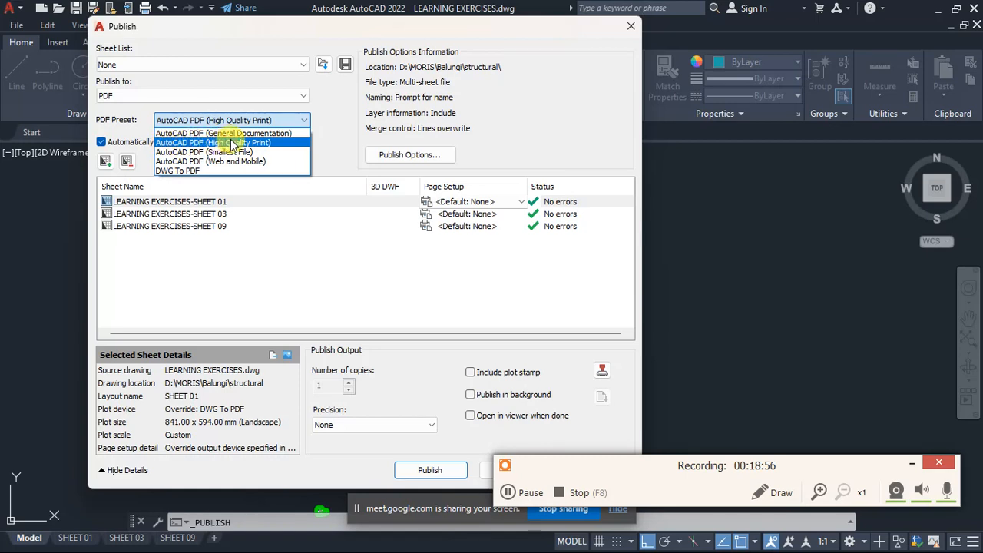
pyautogui.click(246, 142)
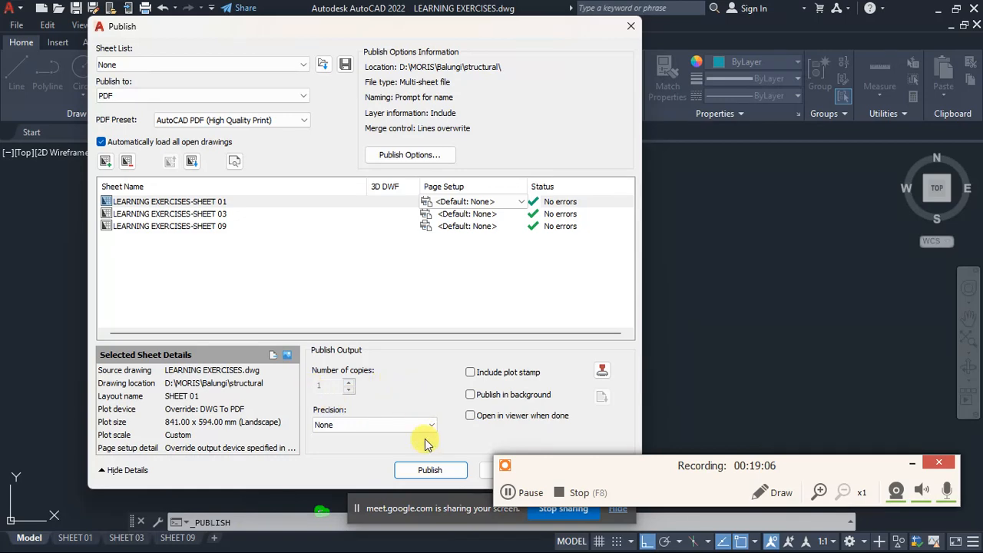
# - Publish the listed sheets as LEARNING EXERCISES.pdf in the structural folder and dismiss the notices
pyautogui.click(430, 471)
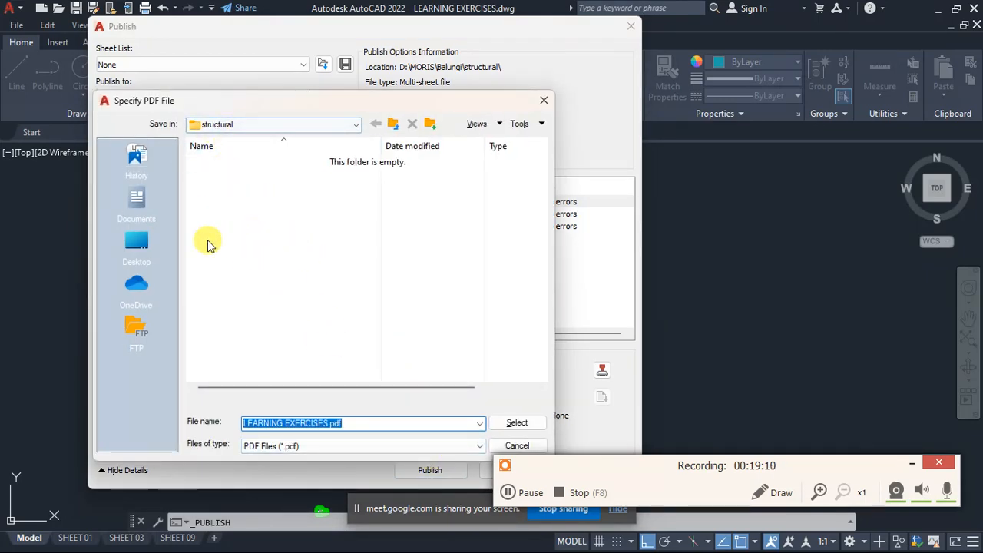
pyautogui.moveTo(282, 101); pyautogui.dragTo(247, 67)
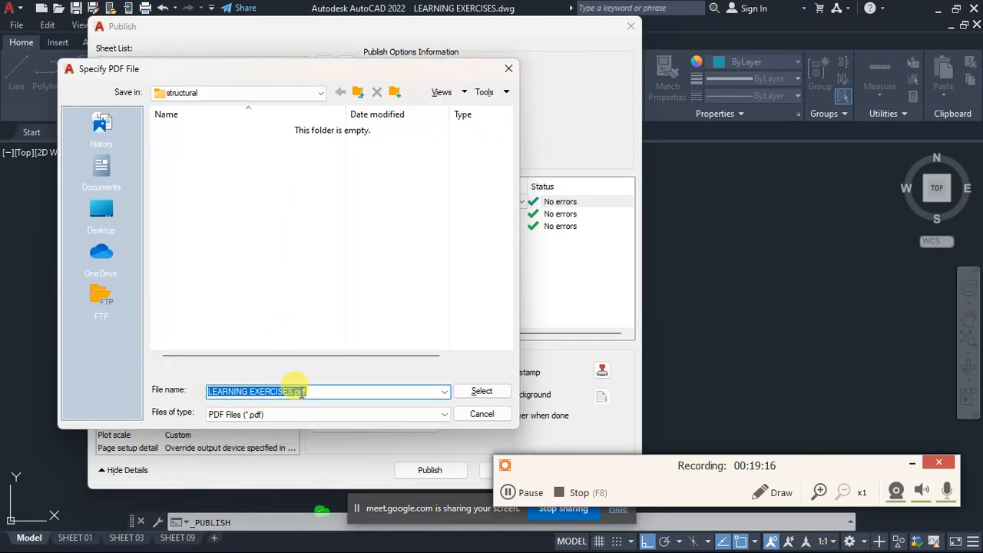
pyautogui.click(476, 393)
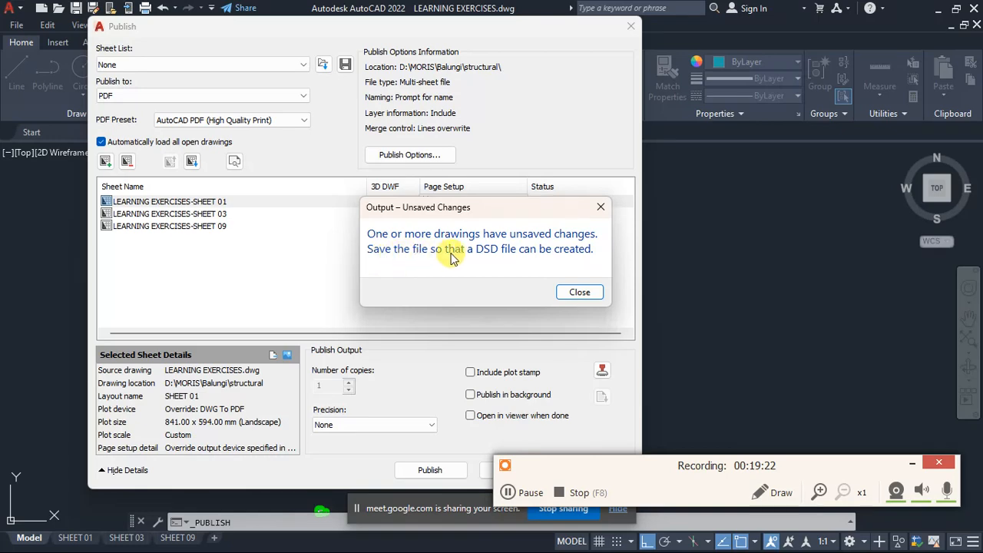
pyautogui.click(580, 293)
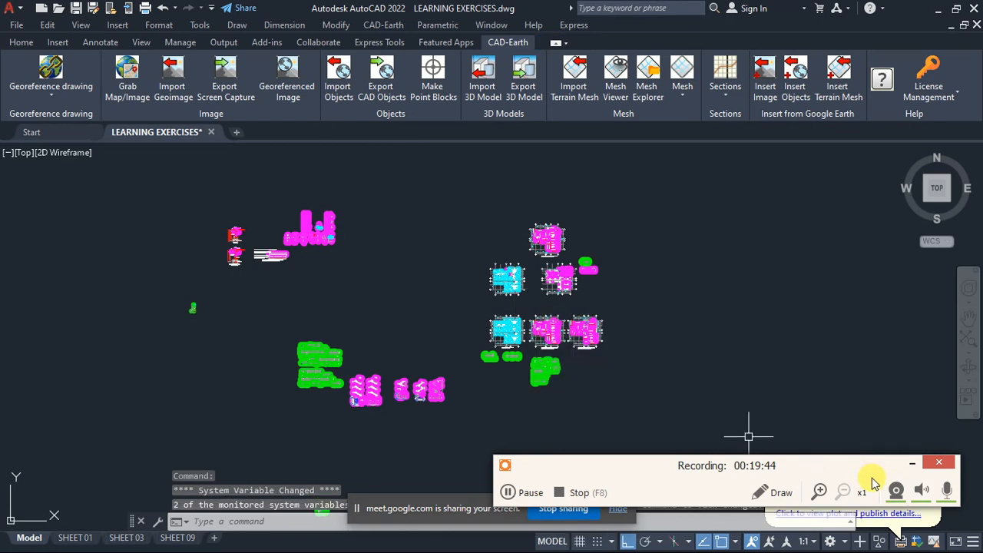
pyautogui.moveTo(662, 471); pyautogui.dragTo(603, 194)
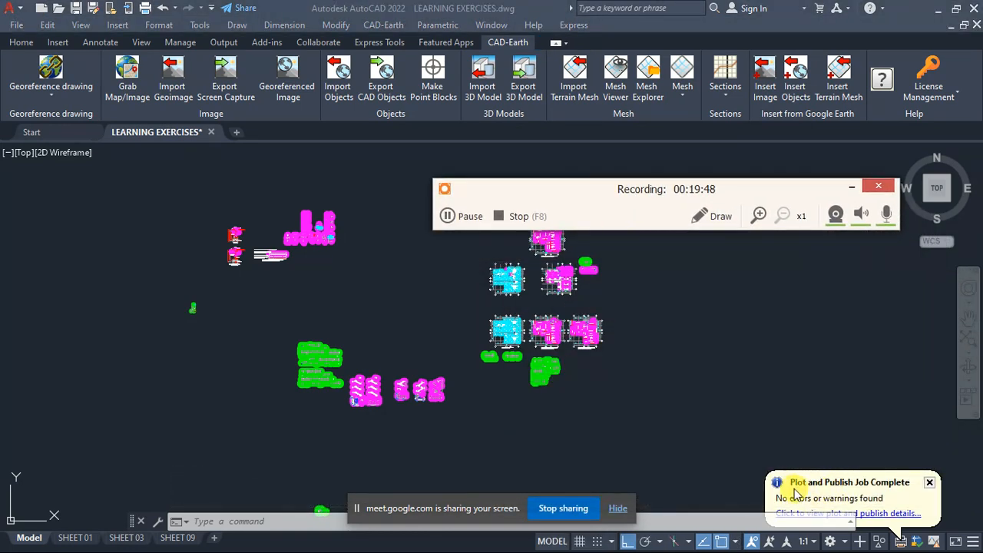
pyautogui.click(930, 483)
pyautogui.moveTo(575, 194); pyautogui.dragTo(606, 452)
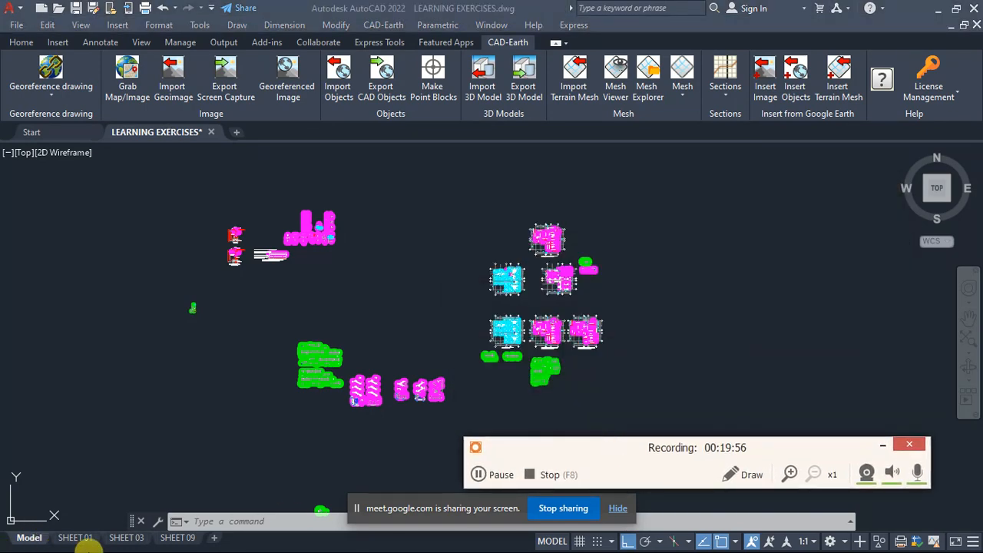
# - Switch to File Explorer, browse to the structural folder on drive D:, and open LEARNING EXERCISES.pdf in Adobe Acrobat
pyautogui.press('super')
pyautogui.click(182, 538)
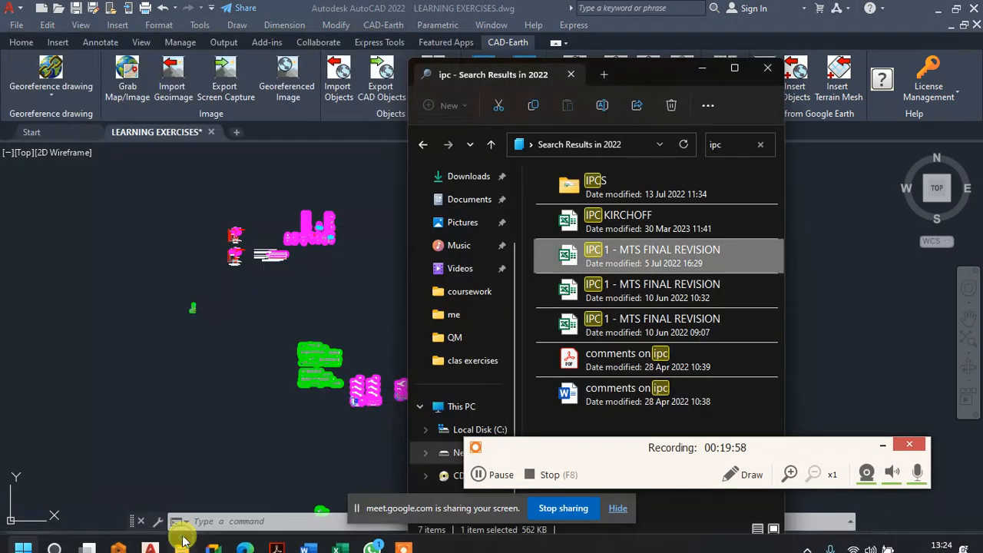
pyautogui.scroll(-1, 476, 350)
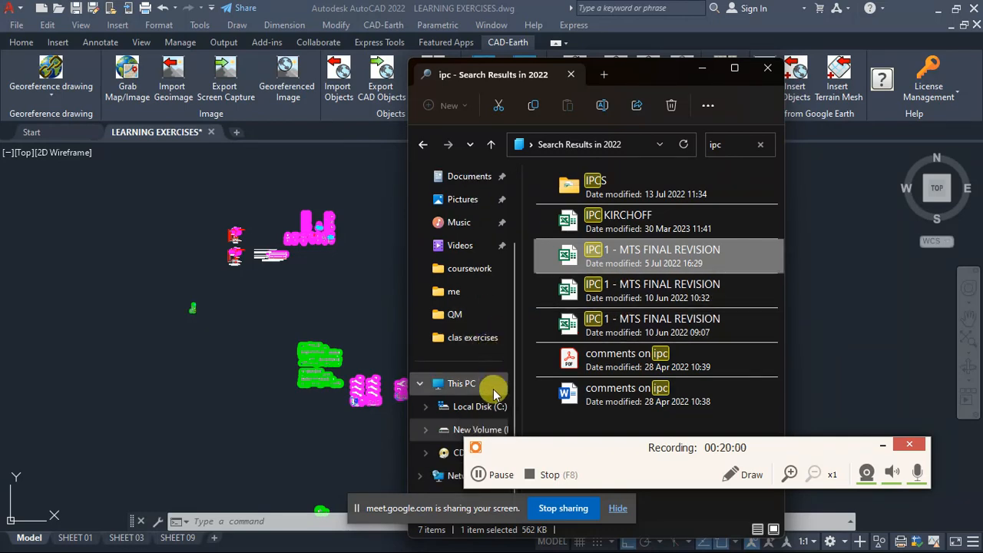
pyautogui.click(461, 434)
pyautogui.doubleClick(560, 259)
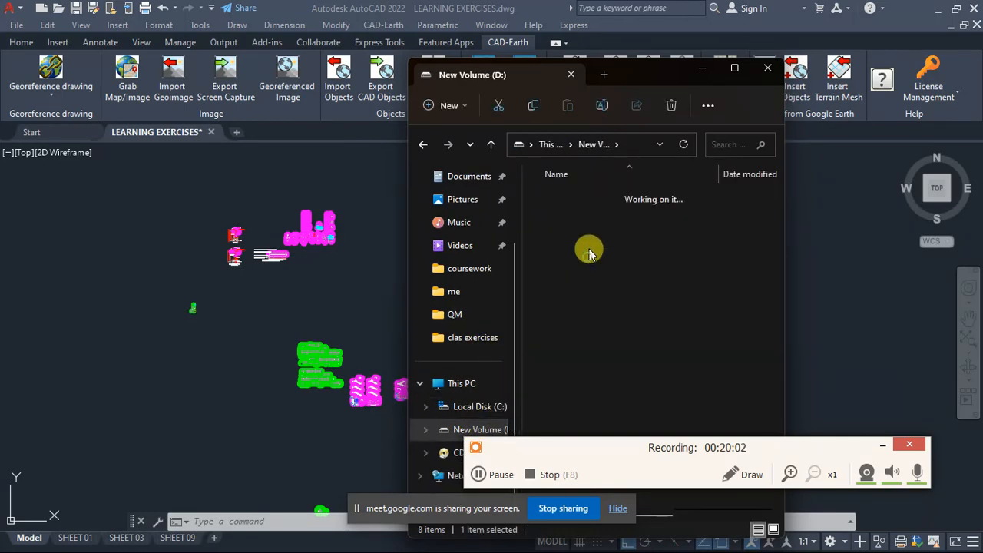
pyautogui.doubleClick(590, 223)
pyautogui.doubleClick(589, 220)
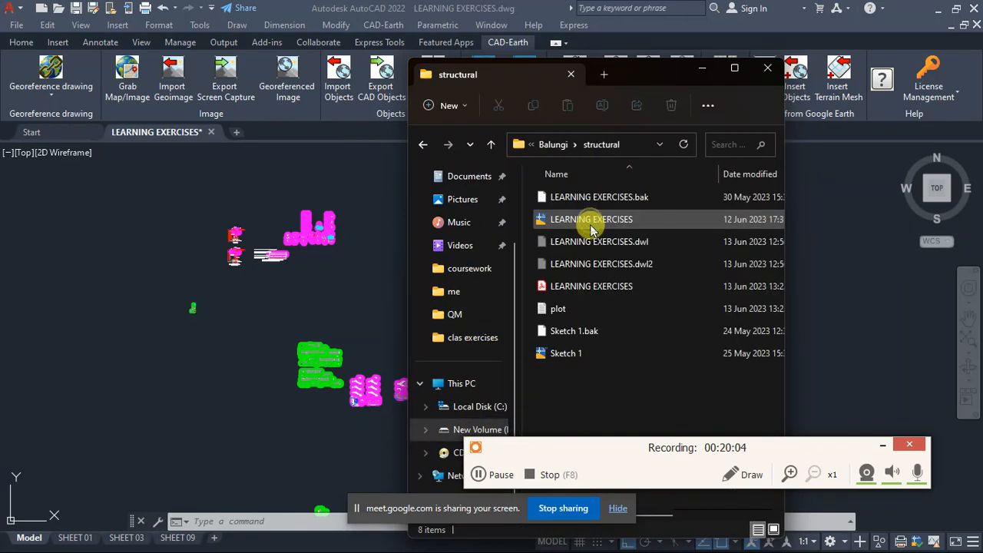
pyautogui.click(597, 288)
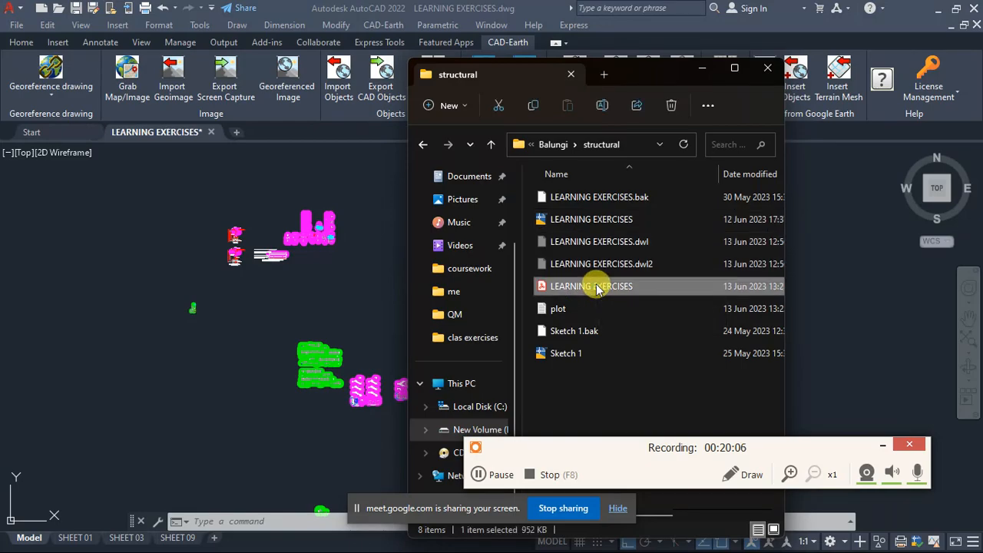
pyautogui.doubleClick(597, 287)
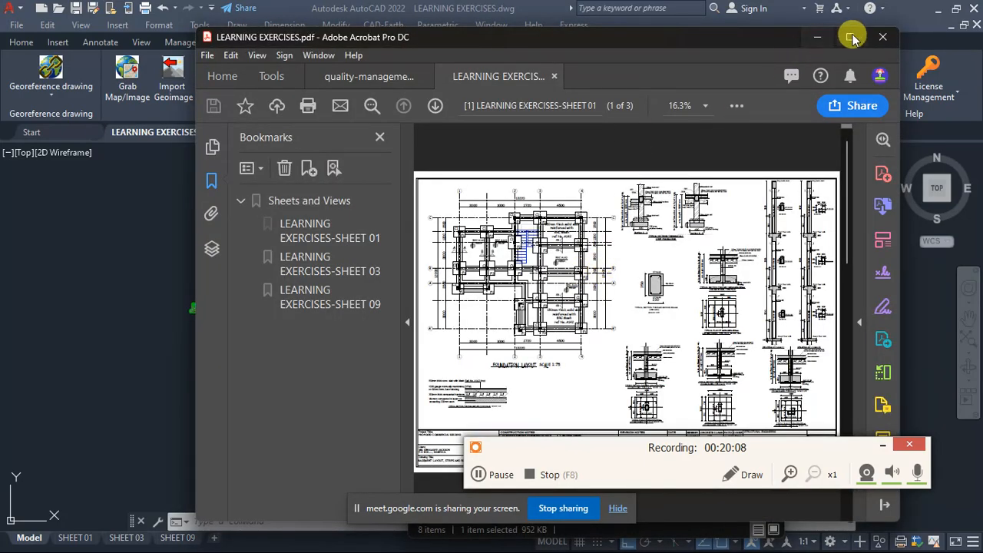
# - Maximize the PDF window and page through LEARNING EXERCISES.pdf from the SHEET 01 page to the SHEET 09 page
pyautogui.click(851, 37)
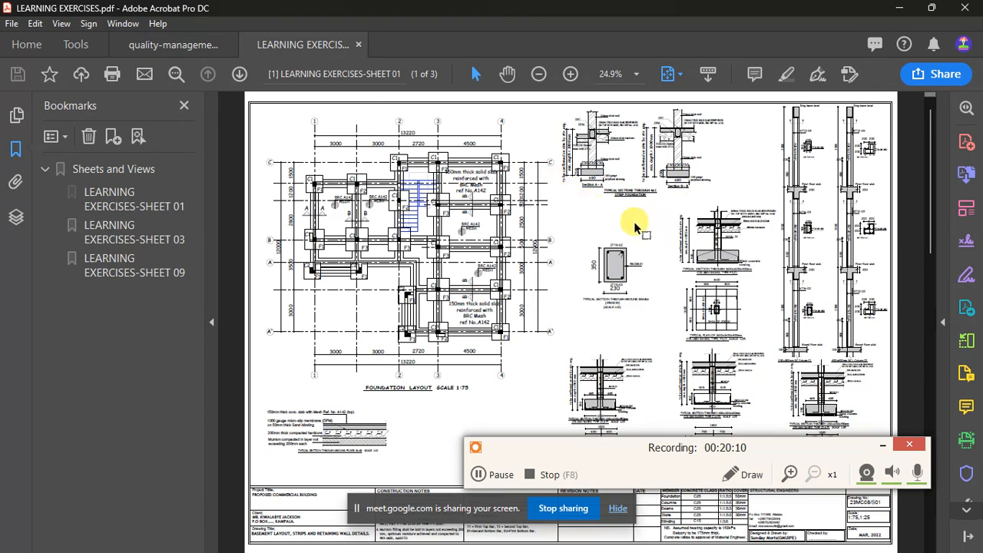
pyautogui.scroll(-2, 670, 212)
pyautogui.scroll(2, 663, 214)
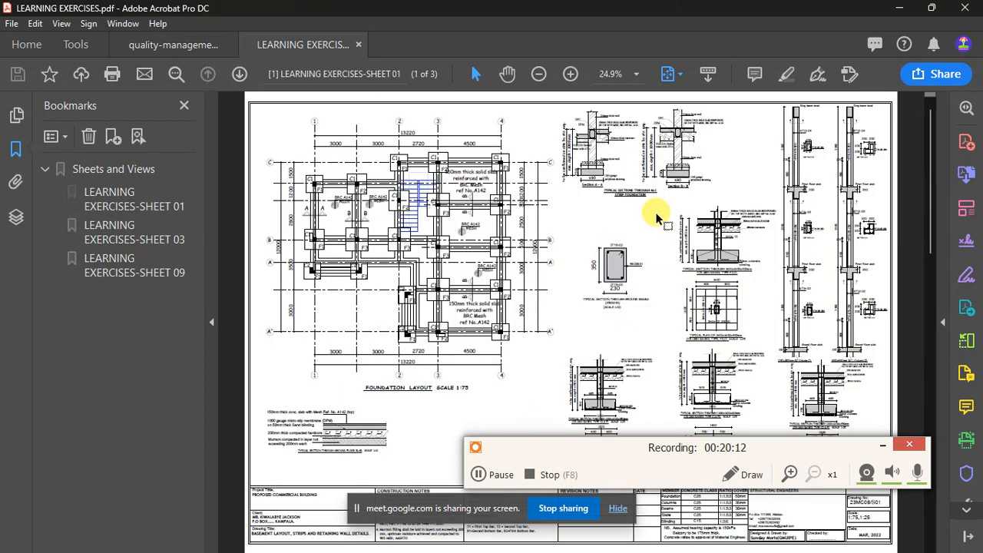
pyautogui.scroll(-2, 653, 208)
pyautogui.scroll(-2, 634, 228)
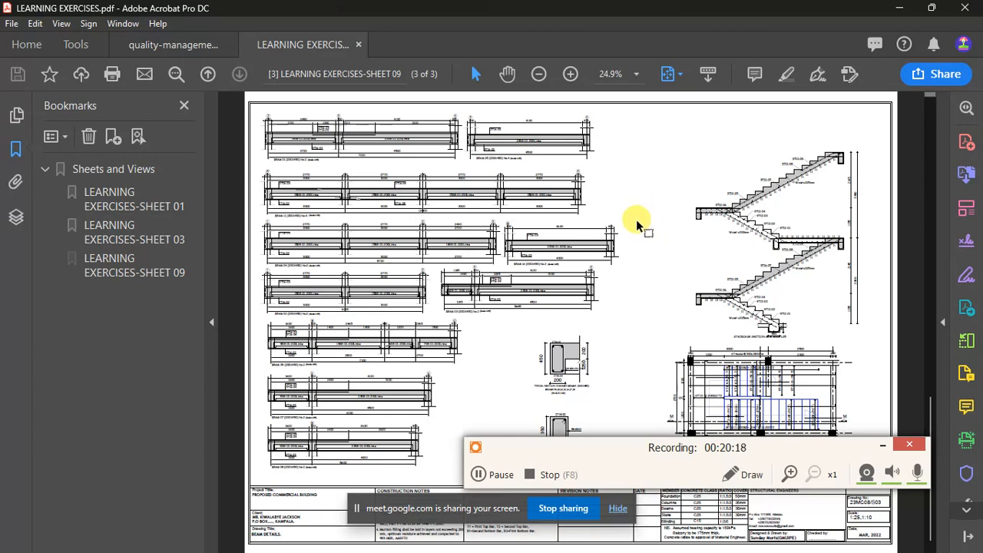
# - Examine the beam details, beam cross-sections and title block on the SHEET 09 page of the PDF
pyautogui.keyDown('ctrl'); pyautogui.scroll(1, 269, 523); pyautogui.keyUp('ctrl')
pyautogui.keyDown('ctrl'); pyautogui.scroll(1, 268, 521); pyautogui.keyUp('ctrl')
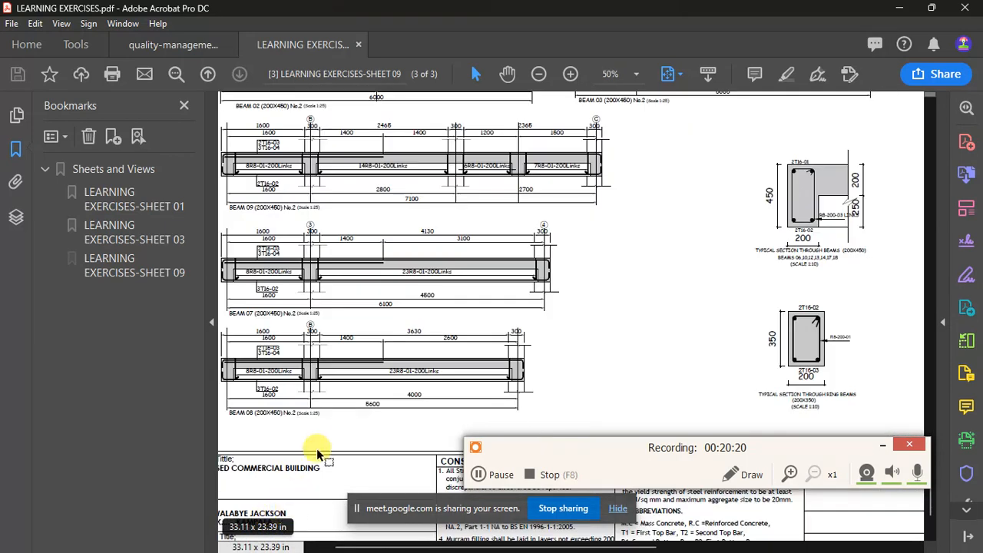
pyautogui.keyDown('ctrl'); pyautogui.scroll(-2, 321, 445); pyautogui.keyUp('ctrl')
pyautogui.keyDown('ctrl'); pyautogui.scroll(1, 283, 501); pyautogui.keyUp('ctrl')
pyautogui.keyDown('ctrl'); pyautogui.scroll(-1, 366, 419); pyautogui.keyUp('ctrl')
pyautogui.keyDown('ctrl'); pyautogui.scroll(-2, 528, 330); pyautogui.keyUp('ctrl')
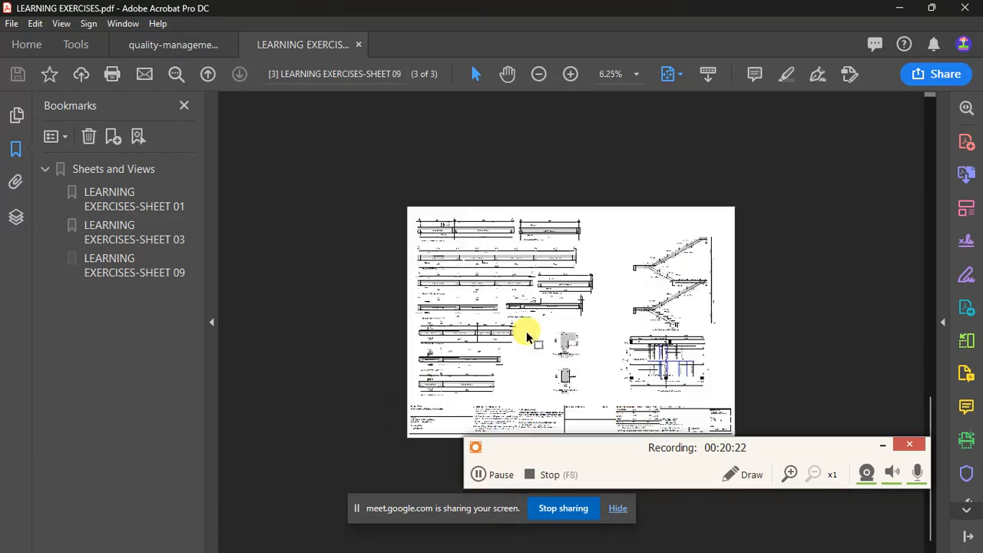
pyautogui.keyDown('ctrl'); pyautogui.scroll(2, 531, 333); pyautogui.keyUp('ctrl')
pyautogui.keyDown('ctrl'); pyautogui.scroll(-2, 534, 330); pyautogui.keyUp('ctrl')
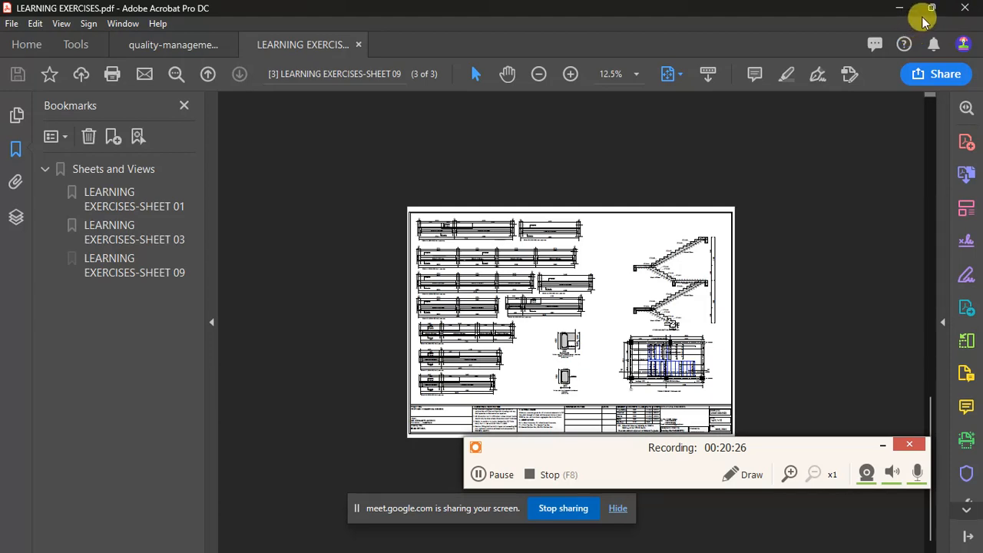
# - Close only the LEARNING EXERCISES.pdf document in Acrobat, minimize the program and switch back to the AutoCAD drawing
pyautogui.click(962, 13)
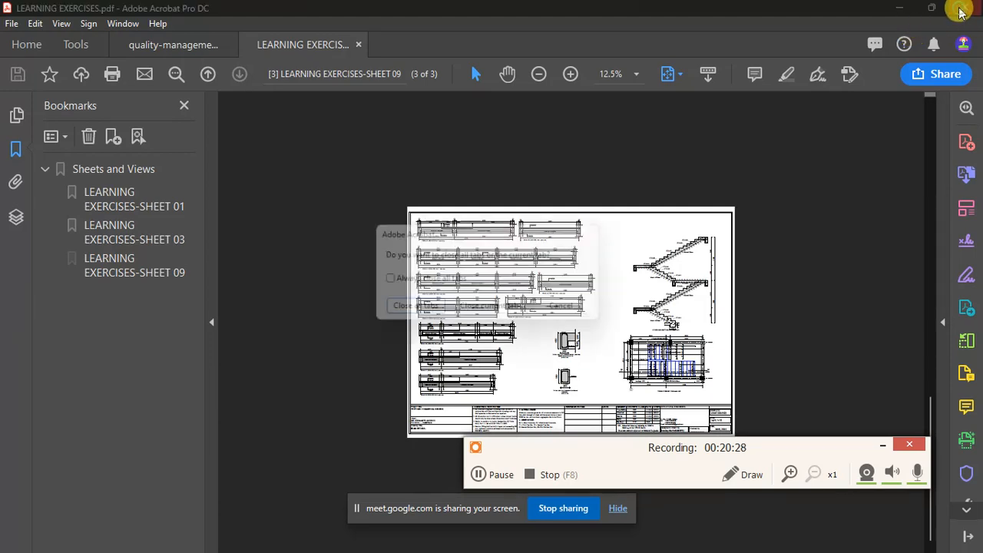
pyautogui.click(499, 310)
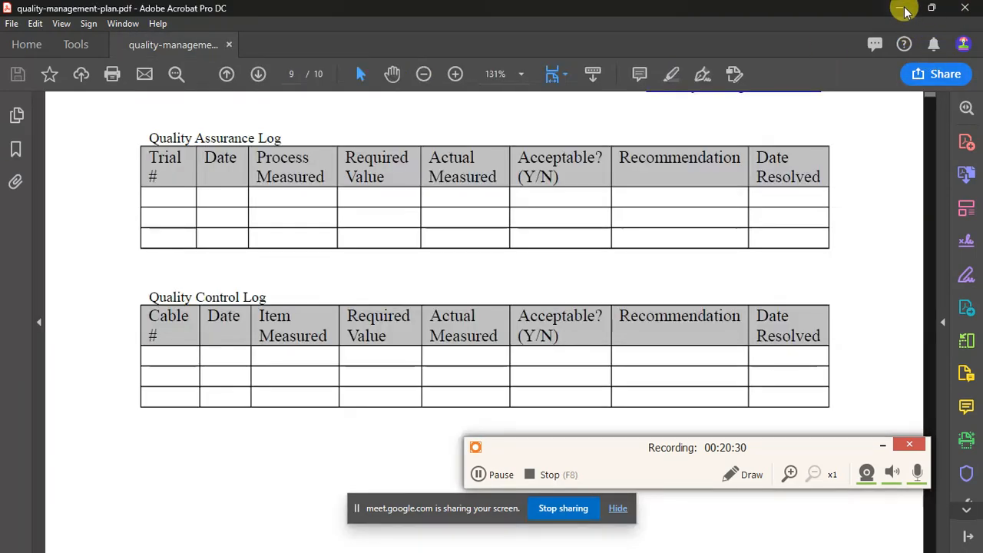
pyautogui.click(900, 9)
pyautogui.click(356, 271)
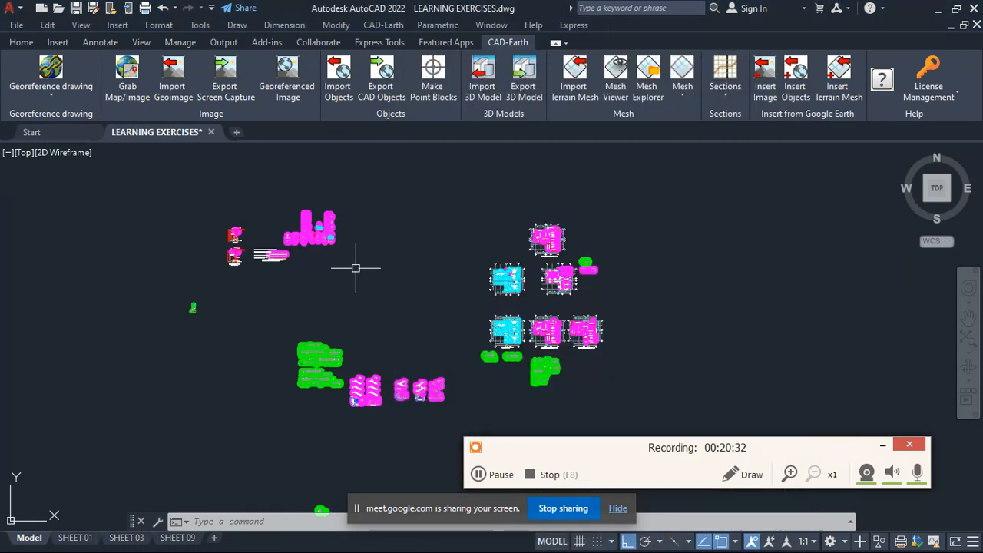
# - Examine the foundation and floor layouts and the slab section details beside them in model space
pyautogui.scroll(8, 577, 273)
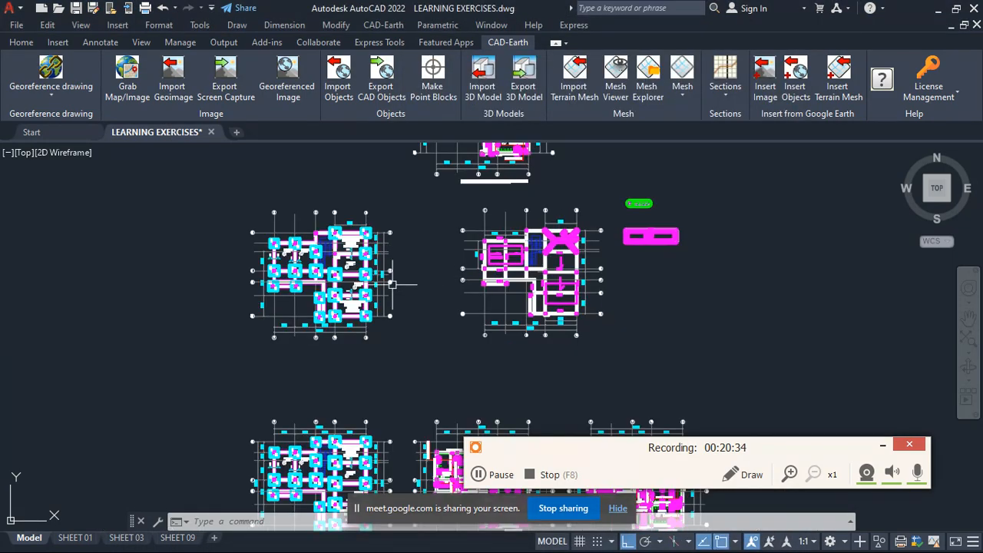
pyautogui.scroll(-4, 382, 229)
pyautogui.scroll(4, 384, 238)
pyautogui.scroll(-4, 388, 254)
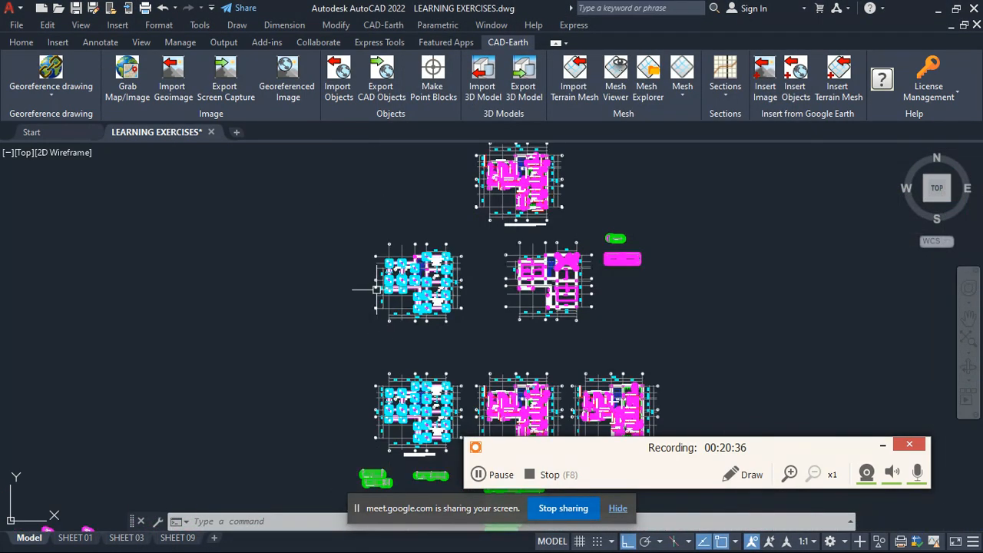
pyautogui.scroll(6, 392, 279)
pyautogui.scroll(-5, 353, 205)
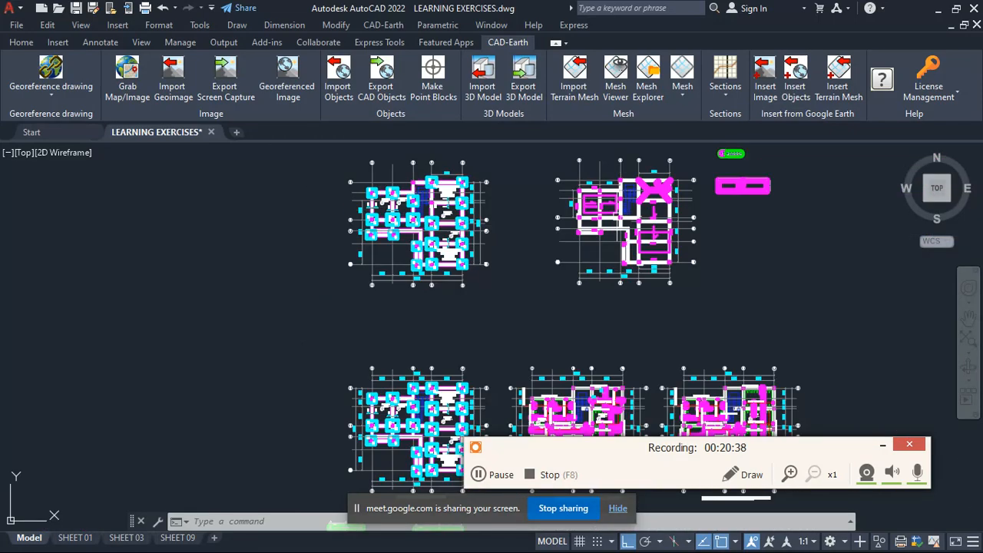
pyautogui.scroll(2, 734, 187)
pyautogui.scroll(4, 548, 206)
pyautogui.scroll(-6, 548, 206)
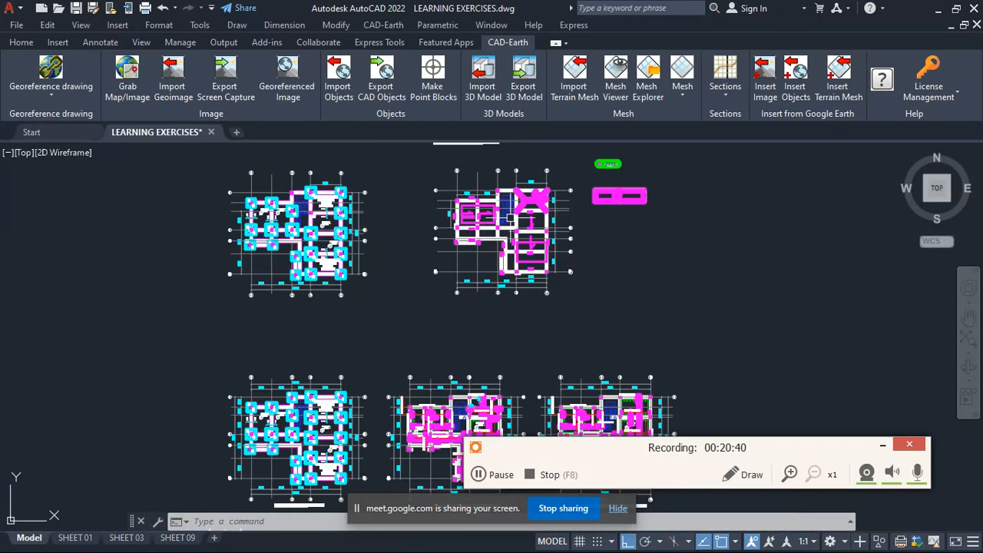
pyautogui.scroll(4, 607, 254)
pyautogui.scroll(-2, 604, 267)
pyautogui.scroll(7, 599, 231)
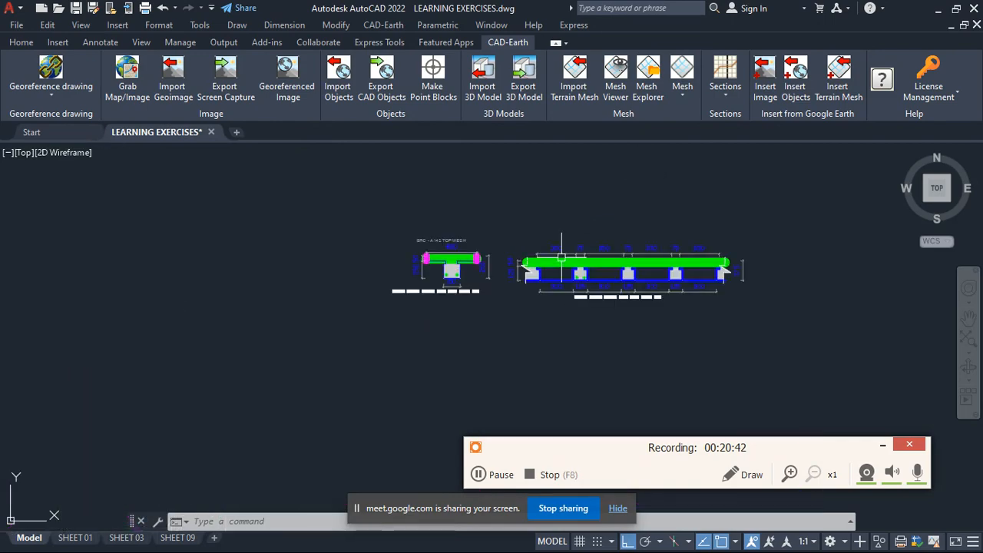
pyautogui.scroll(-7, 512, 379)
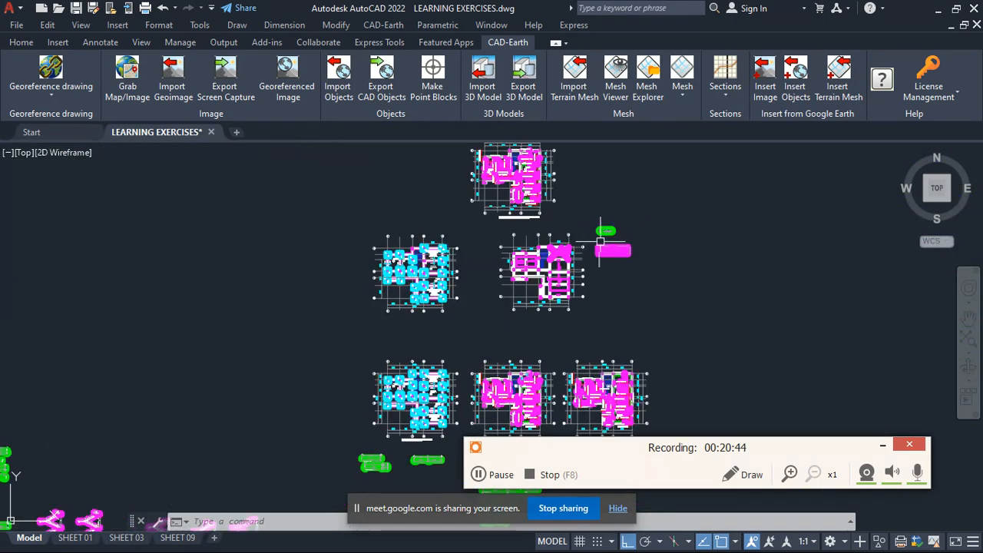
# - Examine the beam details below the floor layouts and their position relative to the staircase details
pyautogui.scroll(4, 513, 379)
pyautogui.scroll(-6, 514, 245)
pyautogui.scroll(2, 397, 322)
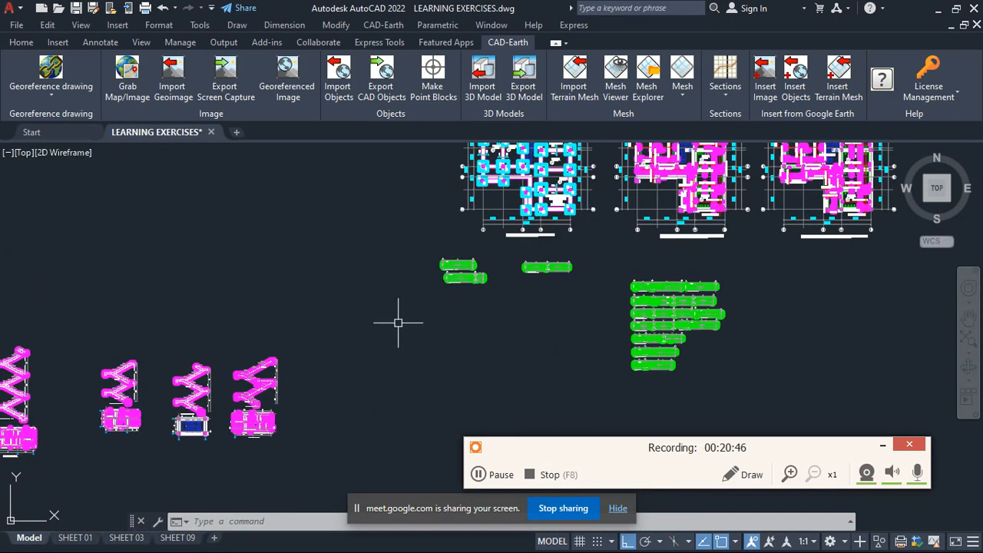
pyautogui.scroll(-4, 397, 323)
pyautogui.scroll(6, 432, 368)
pyautogui.scroll(-4, 724, 350)
pyautogui.scroll(6, 553, 292)
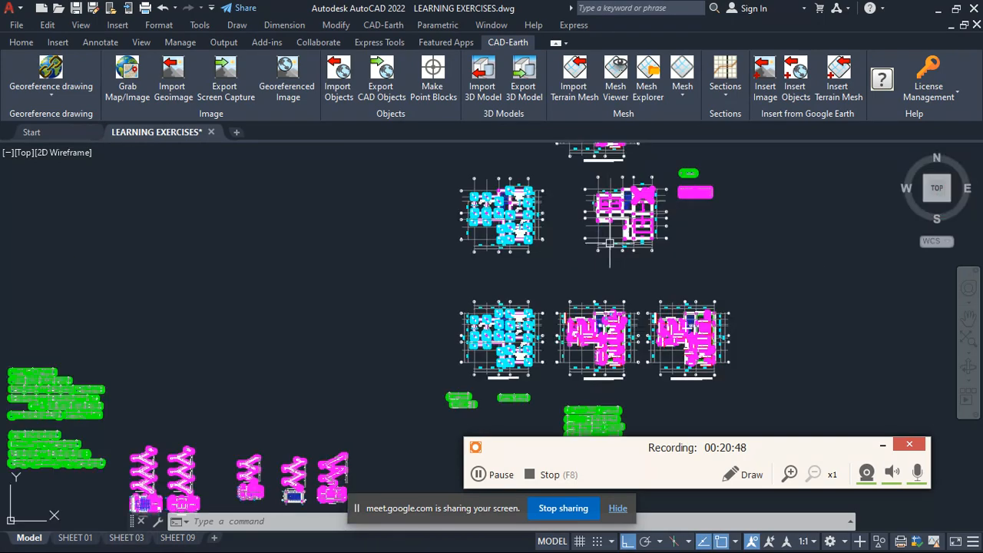
# - Delete the two middle staircase details with their plans, between the leftmost pair and the rightmost staircase
pyautogui.scroll(-5, 553, 282)
pyautogui.scroll(7, 541, 313)
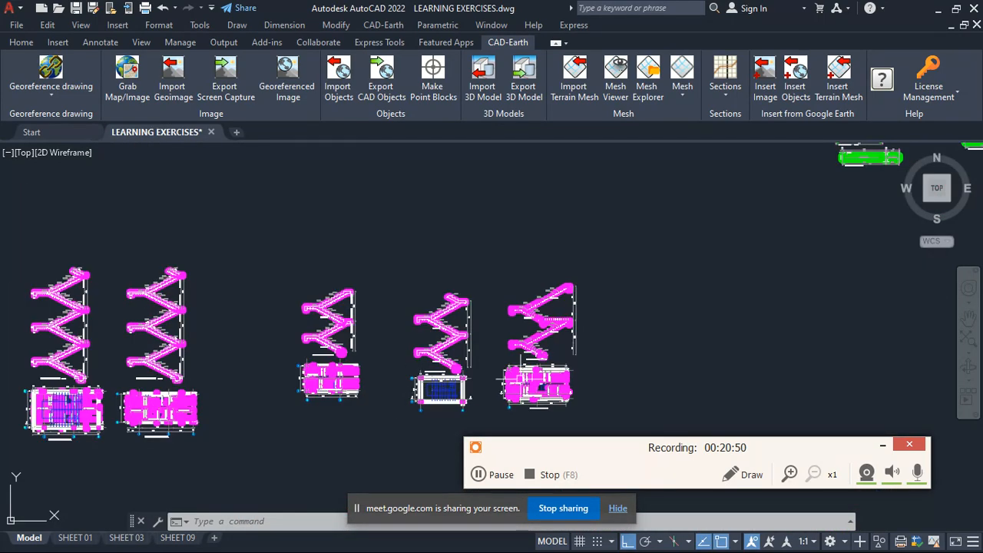
pyautogui.scroll(-2, 541, 305)
pyautogui.click(504, 382)
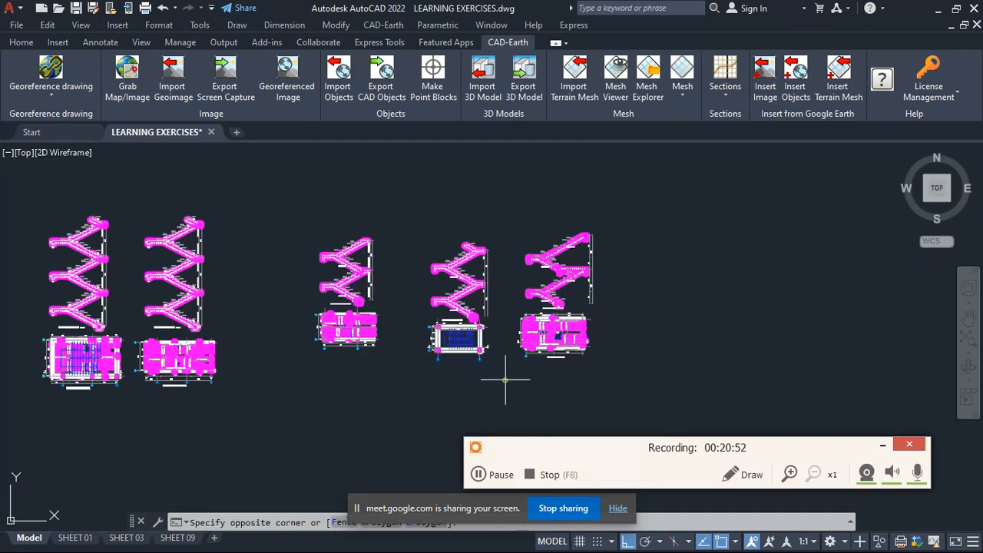
pyautogui.click(266, 216)
pyautogui.press('Delete')
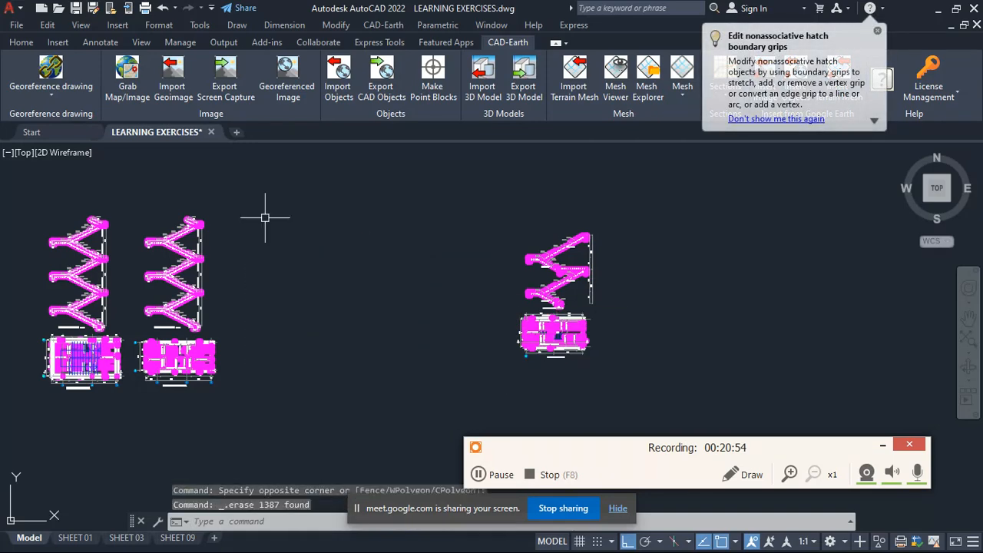
# - Delete the two leftmost staircase details together with their plans from model space
pyautogui.click(252, 406)
pyautogui.scroll(-4, 179, 300)
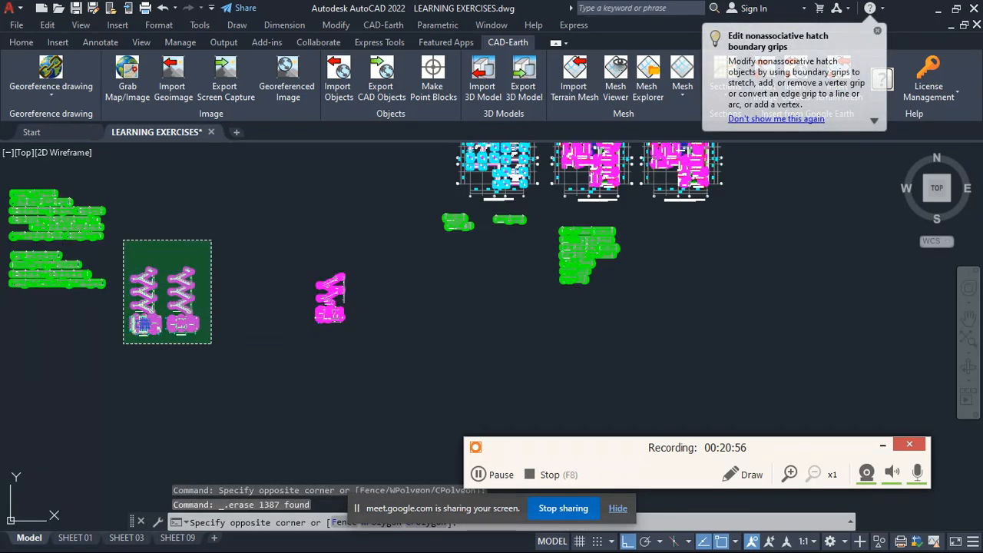
pyautogui.click(123, 238)
pyautogui.press('Delete')
pyautogui.scroll(3, 204, 330)
pyautogui.scroll(-3, 204, 330)
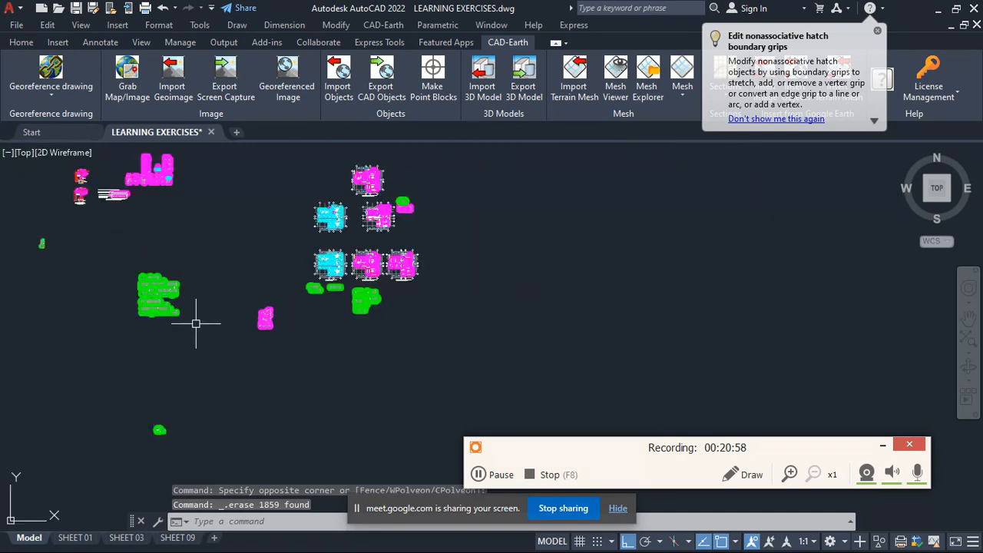
# - Delete the two stacked groups of beam details left of the remaining staircase detail
pyautogui.click(197, 325)
pyautogui.click(176, 246)
pyautogui.press('Delete')
pyautogui.scroll(-2, 176, 246)
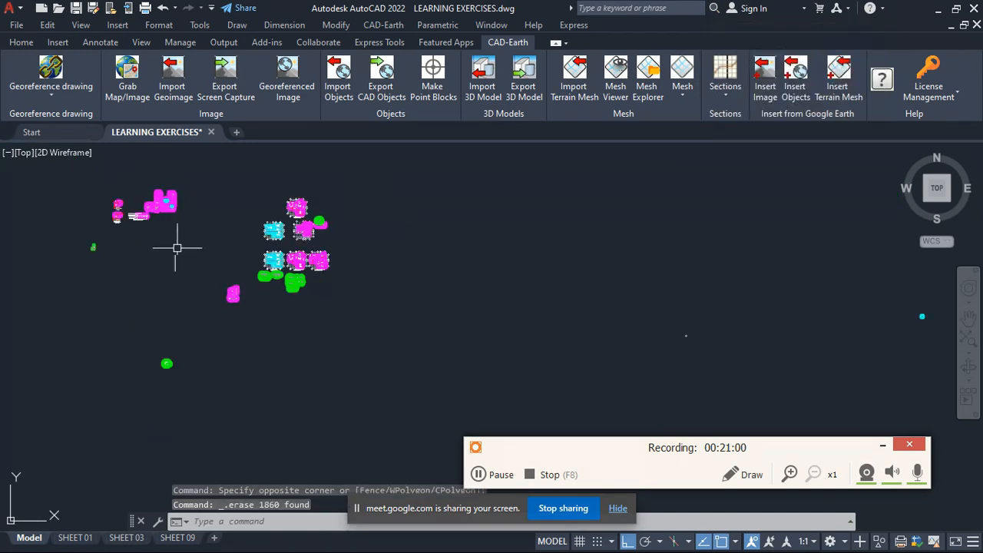
# - Delete the three leftmost column base sections and their plans from the row of seven foundation base details
pyautogui.scroll(4, 162, 186)
pyautogui.scroll(6, 525, 338)
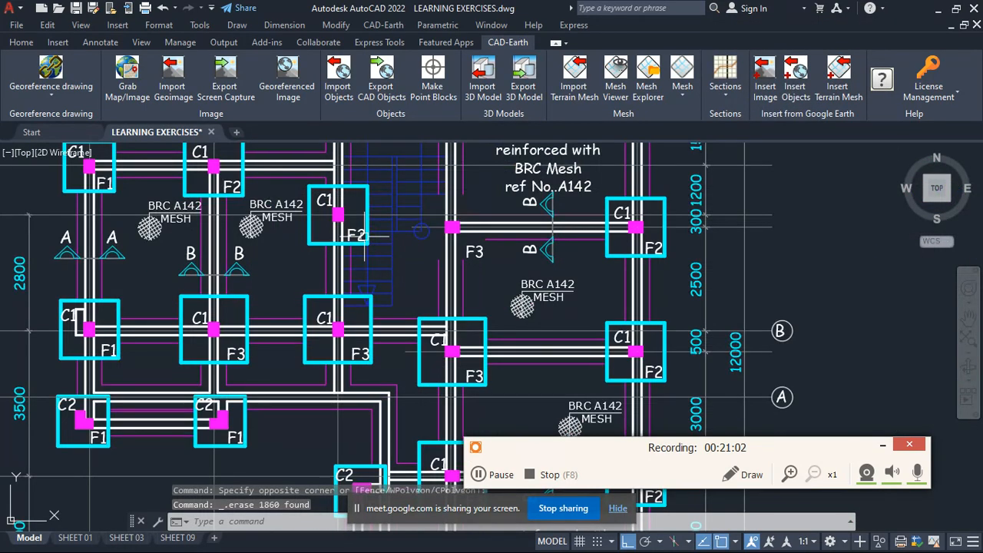
pyautogui.scroll(-6, 533, 271)
pyautogui.scroll(6, 316, 292)
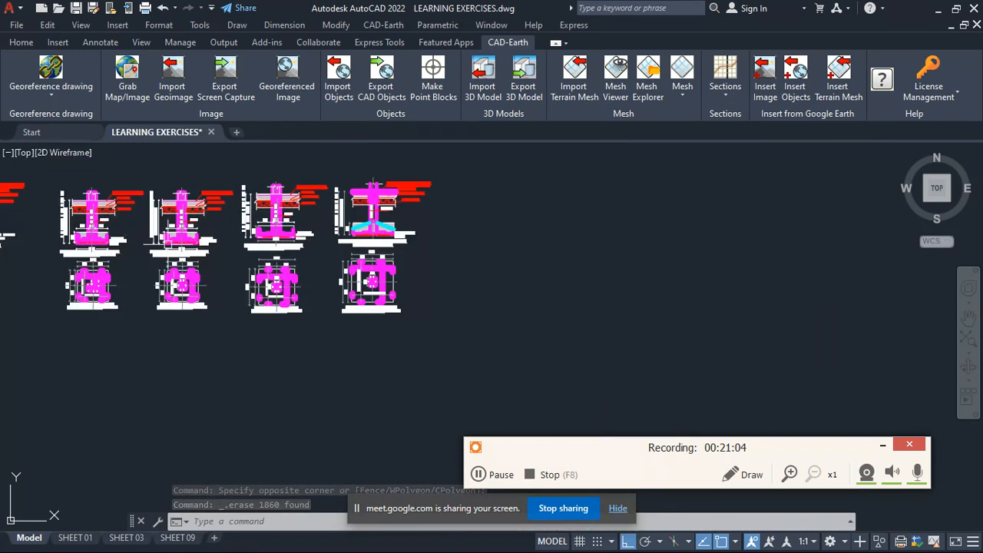
pyautogui.scroll(3, 316, 292)
pyautogui.scroll(-3, 474, 325)
pyautogui.scroll(5, 192, 333)
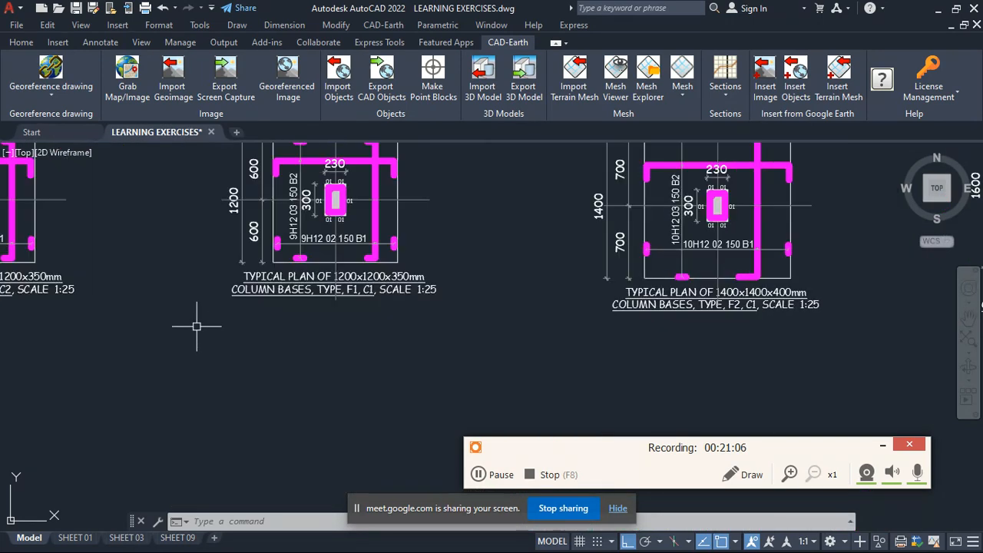
pyautogui.scroll(-5, 365, 316)
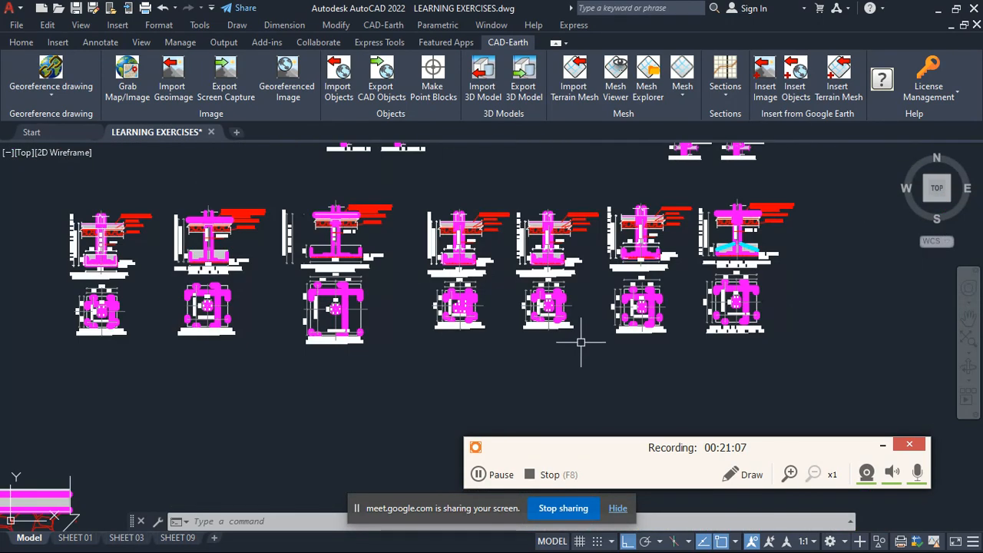
pyautogui.click(384, 343)
pyautogui.click(46, 196)
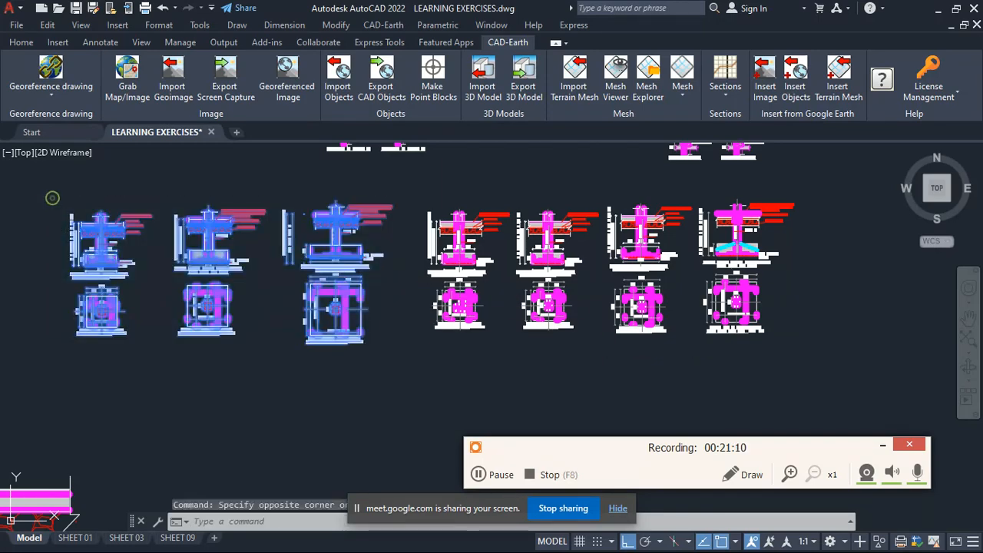
pyautogui.press('Delete')
# - Delete the two 250X250mm RC column details, C1 and C2, left of the footing pressure sketch
pyautogui.scroll(-2, 290, 384)
pyautogui.scroll(5, 290, 384)
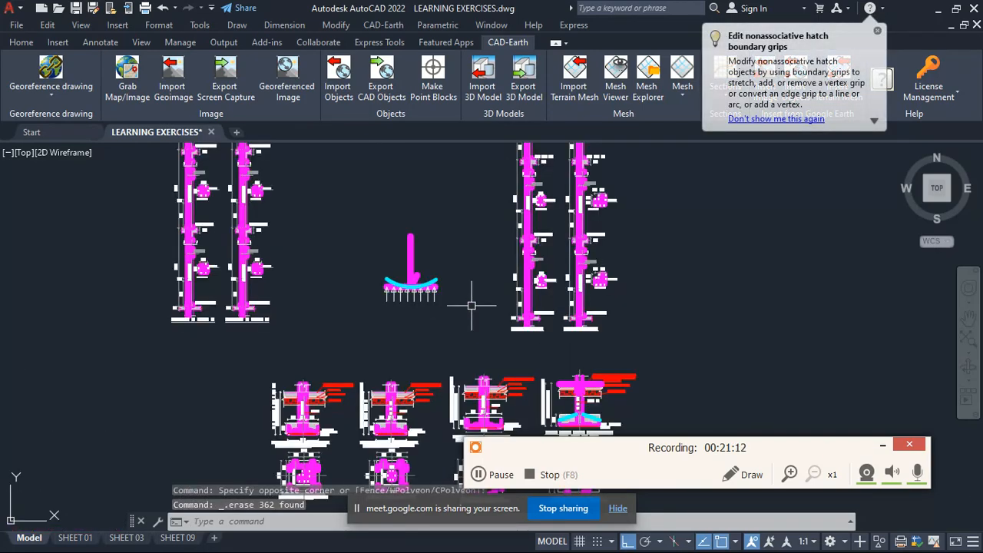
pyautogui.scroll(-6, 591, 308)
pyautogui.scroll(6, 400, 292)
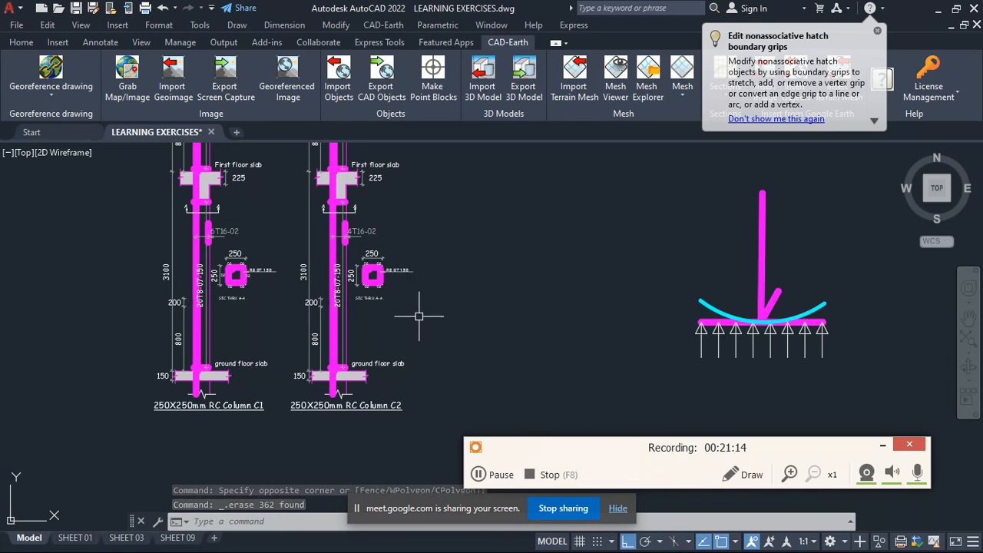
pyautogui.scroll(-6, 425, 342)
pyautogui.click(462, 357)
pyautogui.click(299, 227)
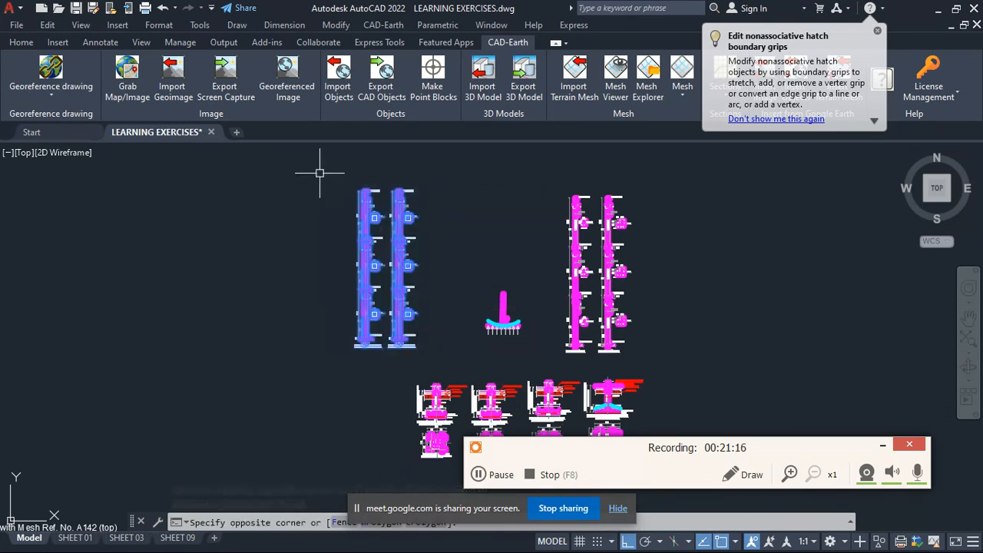
pyautogui.press('Delete')
pyautogui.scroll(-3, 292, 330)
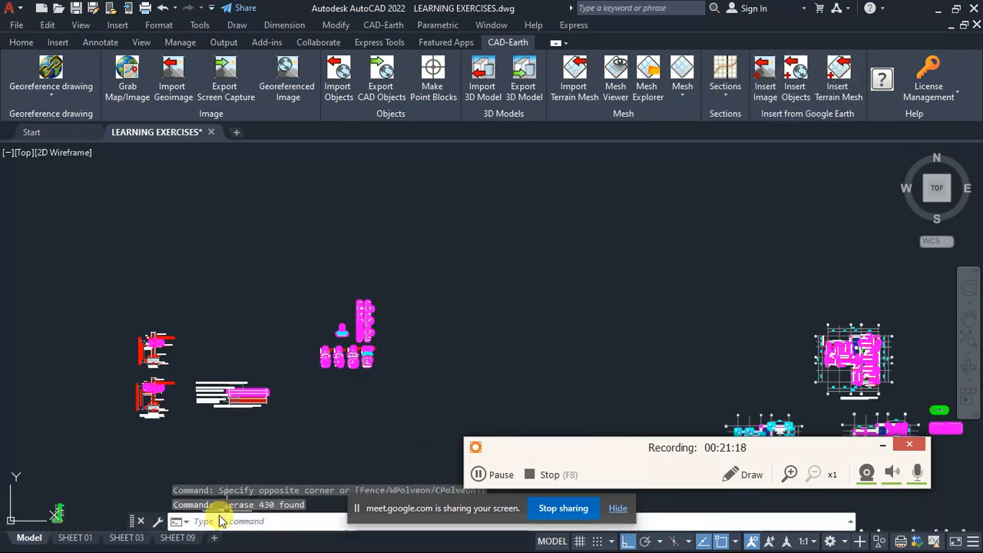
# - Open the SHEET 01 layout and view the whole foundation sheet
pyautogui.click(77, 538)
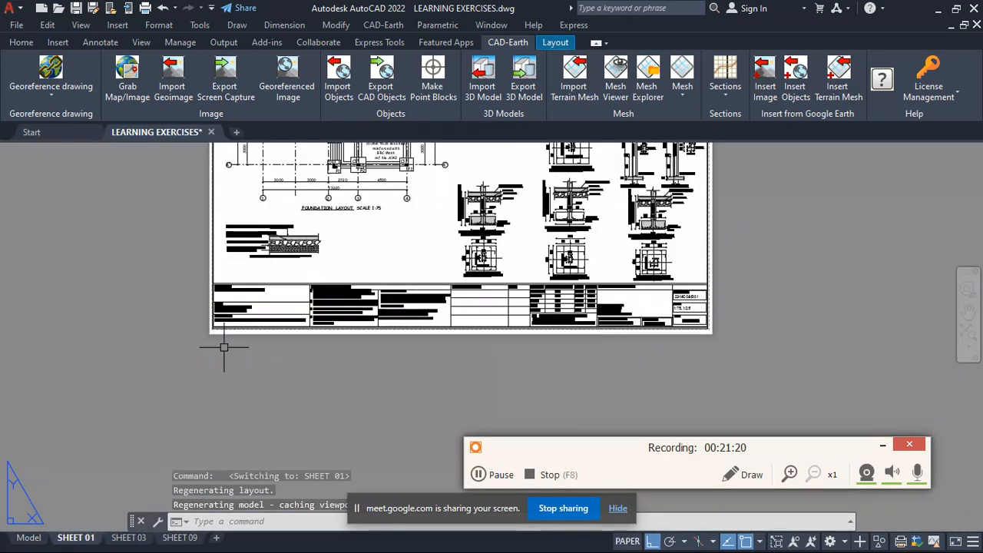
pyautogui.scroll(-5, 327, 287)
pyautogui.scroll(4, 445, 150)
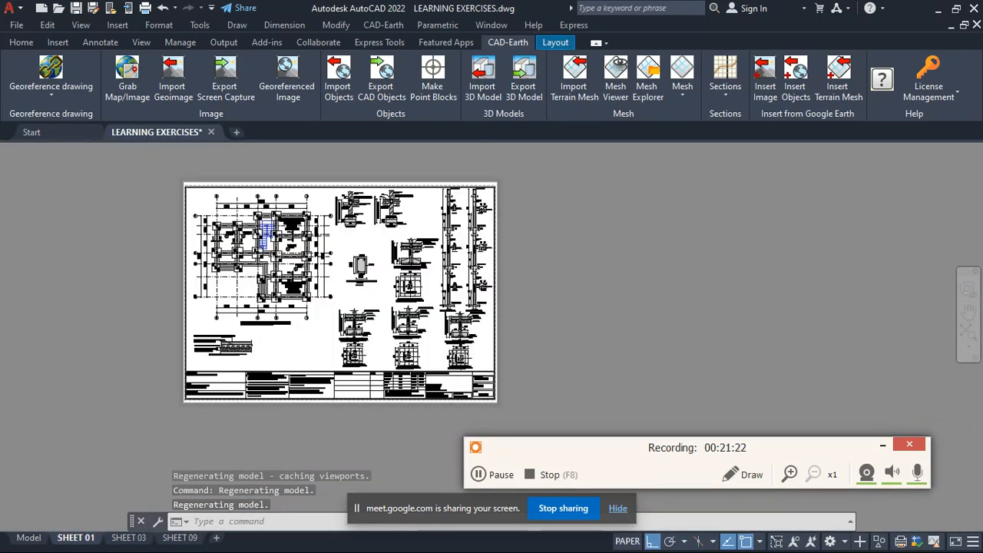
pyautogui.scroll(-3, 442, 165)
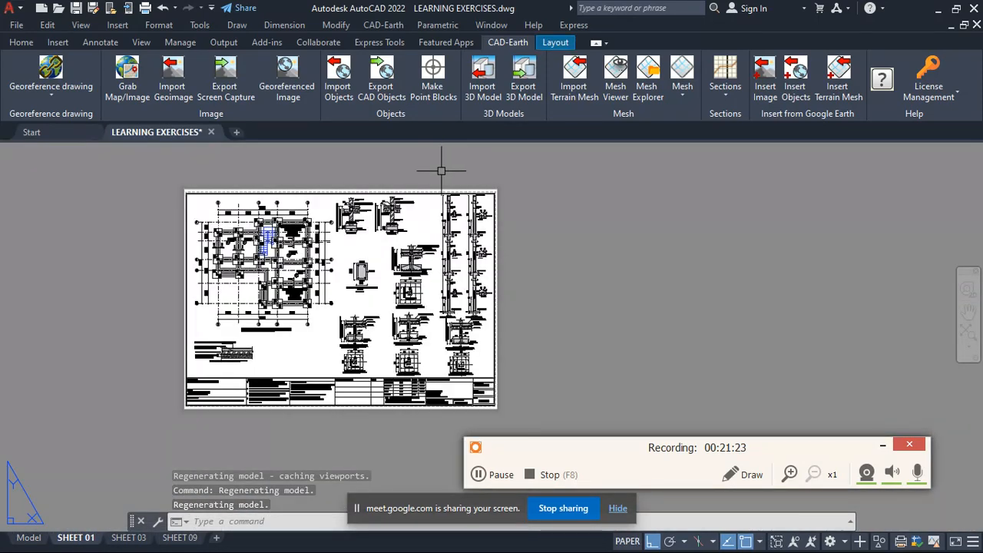
# - Check the SHEET 03 and SHEET 09 layouts and return to model space
pyautogui.click(135, 538)
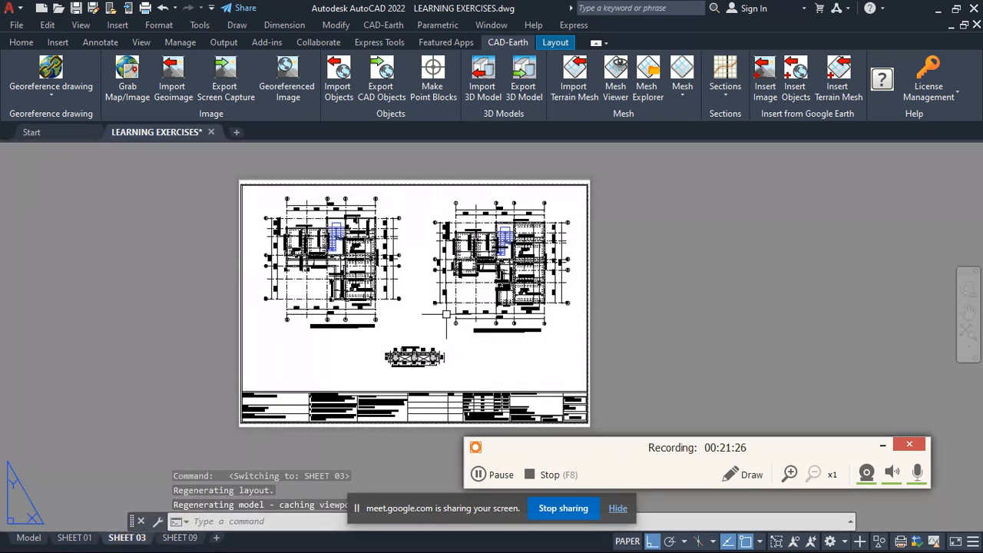
pyautogui.click(179, 539)
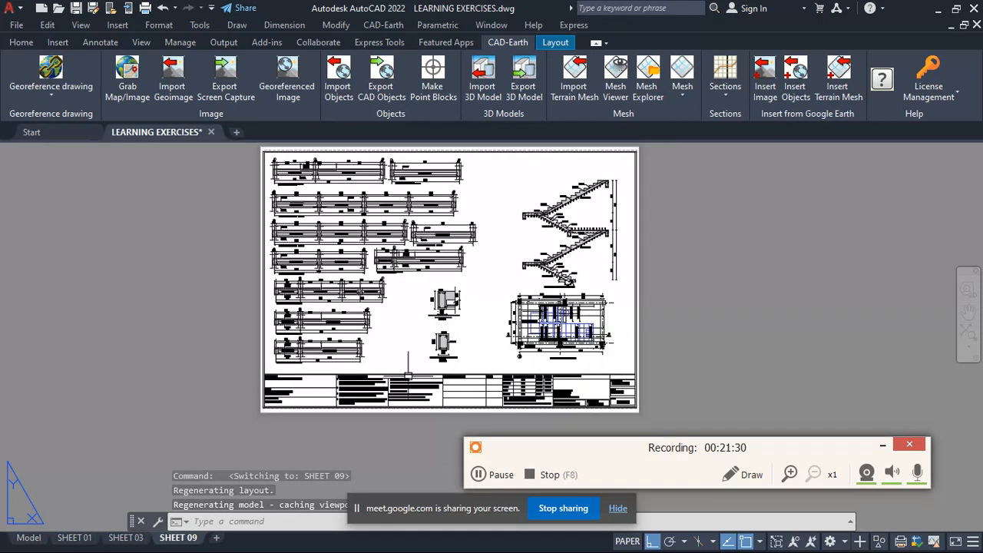
pyautogui.click(29, 538)
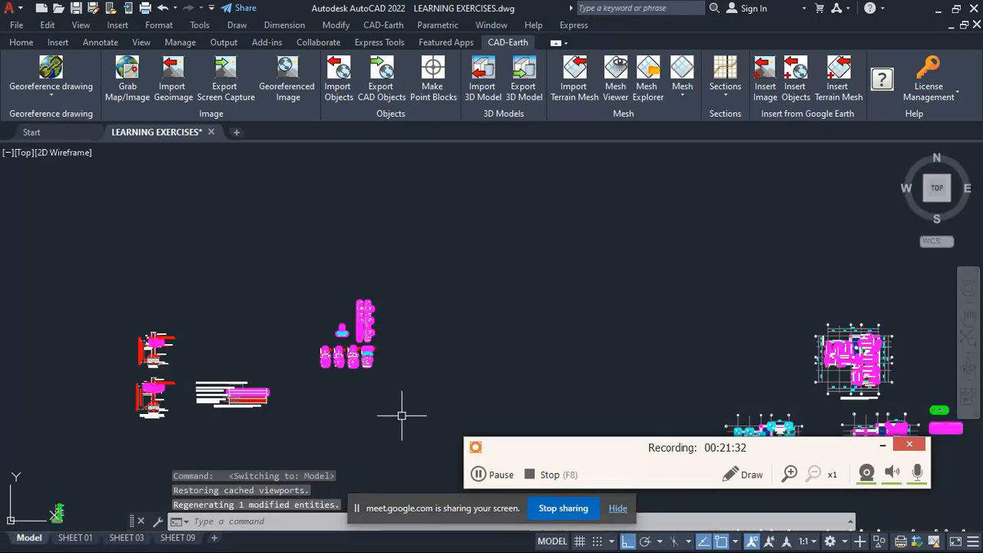
# - Delete the small stray cyan drawing lying far to the right of the floor plans in model space
pyautogui.scroll(-6, 421, 378)
pyautogui.scroll(6, 394, 344)
pyautogui.scroll(8, 341, 296)
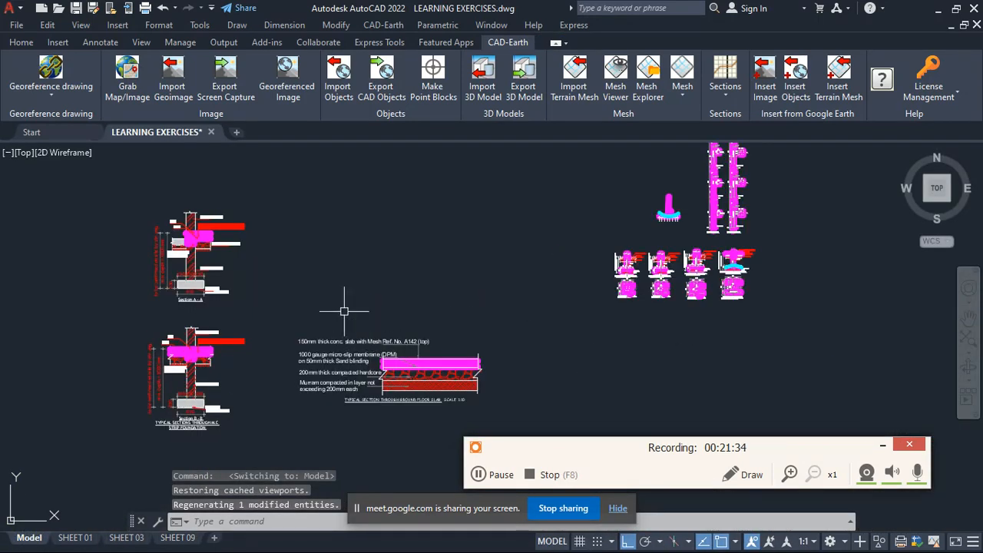
pyautogui.scroll(-10, 223, 256)
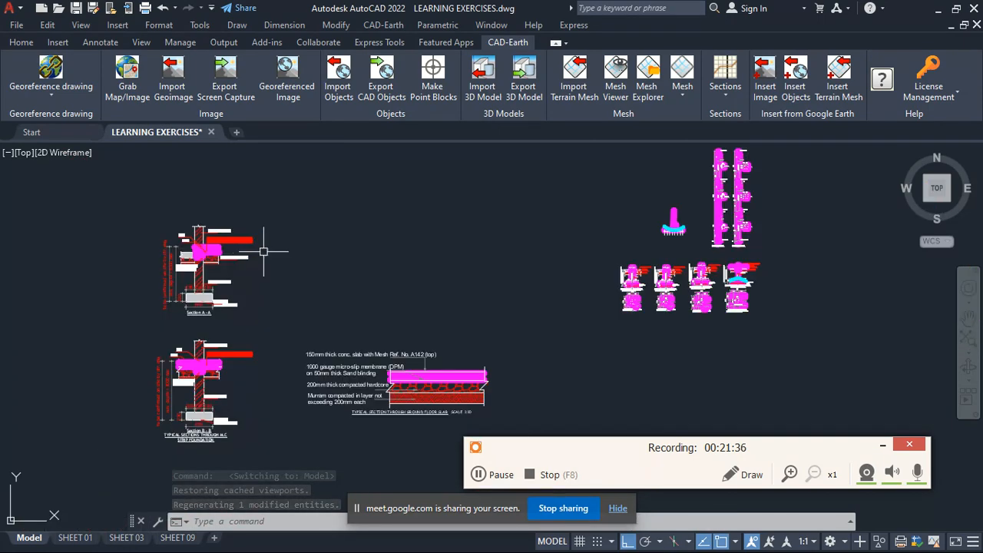
pyautogui.scroll(10, 737, 361)
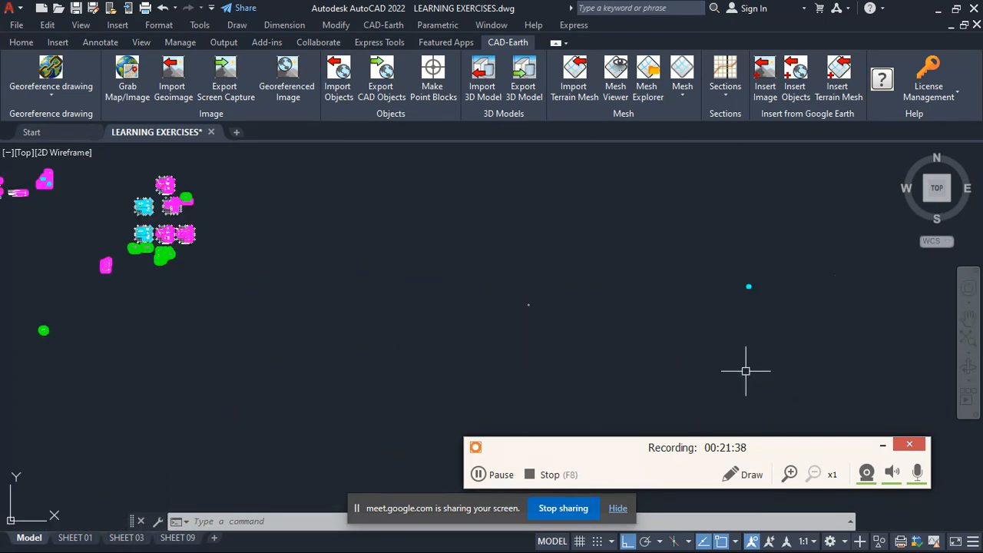
pyautogui.scroll(-6, 676, 276)
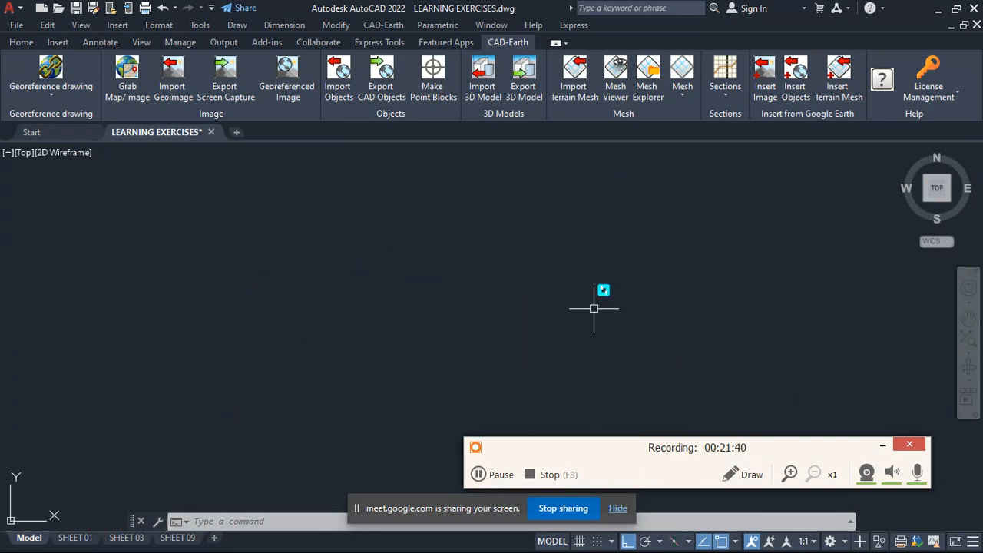
pyautogui.click(654, 314)
pyautogui.click(611, 282)
pyautogui.press('Delete')
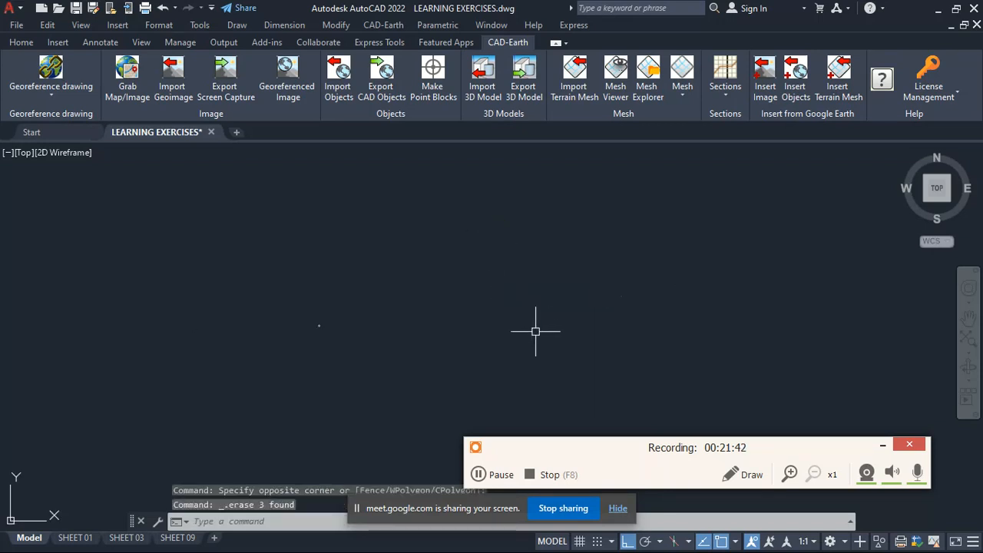
# - Delete the remaining tiny stray objects in the empty area to the right of the floor plans
pyautogui.click(639, 309)
pyautogui.click(637, 254)
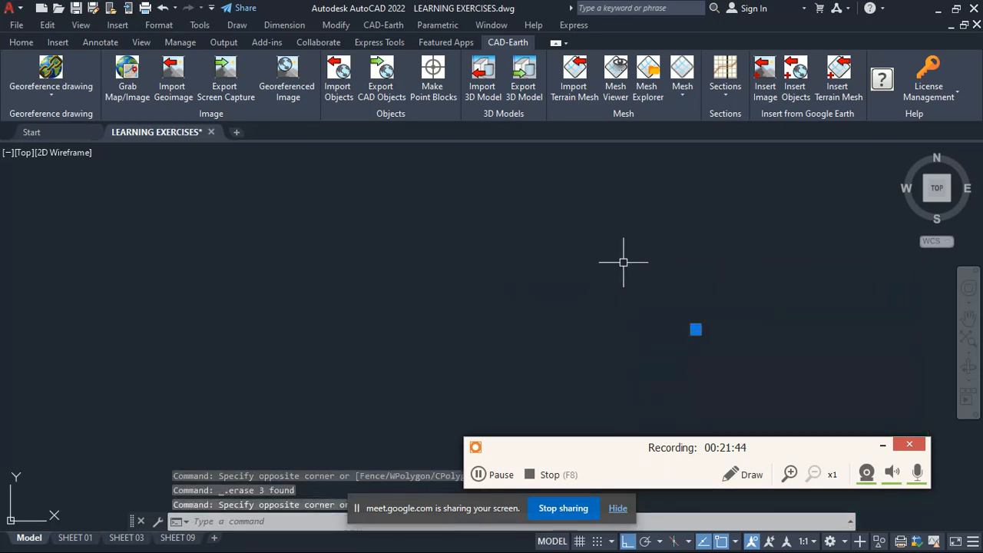
pyautogui.scroll(-5, 592, 279)
pyautogui.press('Delete')
pyautogui.scroll(2, 534, 315)
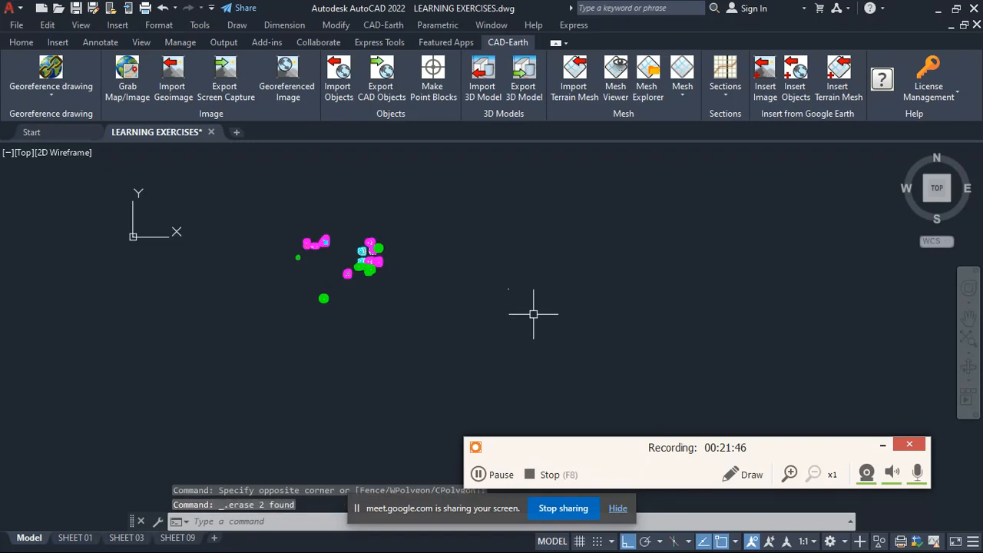
pyautogui.click(534, 315)
pyautogui.click(479, 249)
pyautogui.press('Delete')
pyautogui.scroll(-2, 519, 293)
pyautogui.scroll(5, 388, 282)
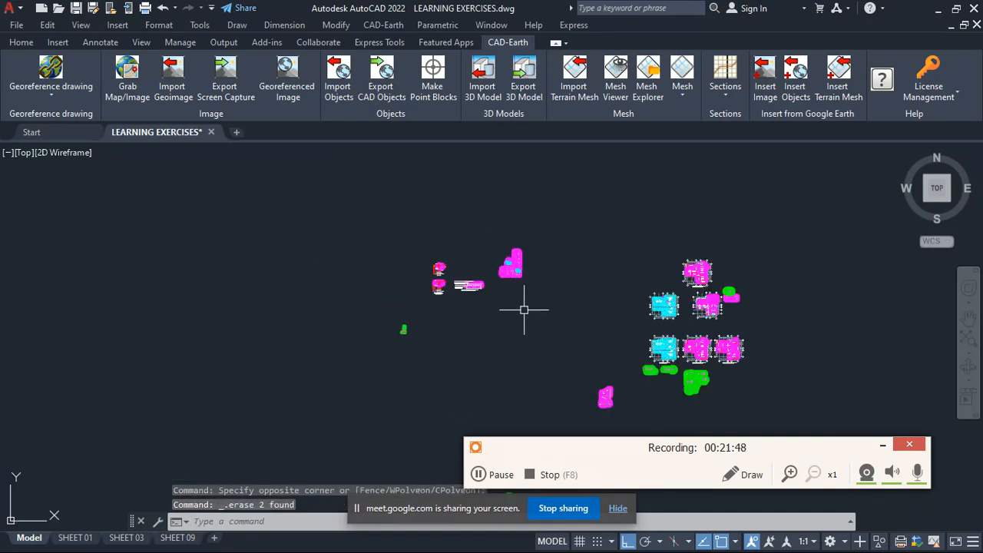
# - Survey the cleaned model space and examine the plan of the 1600 mm square column base up close
pyautogui.scroll(-4, 527, 307)
pyautogui.scroll(1, 538, 307)
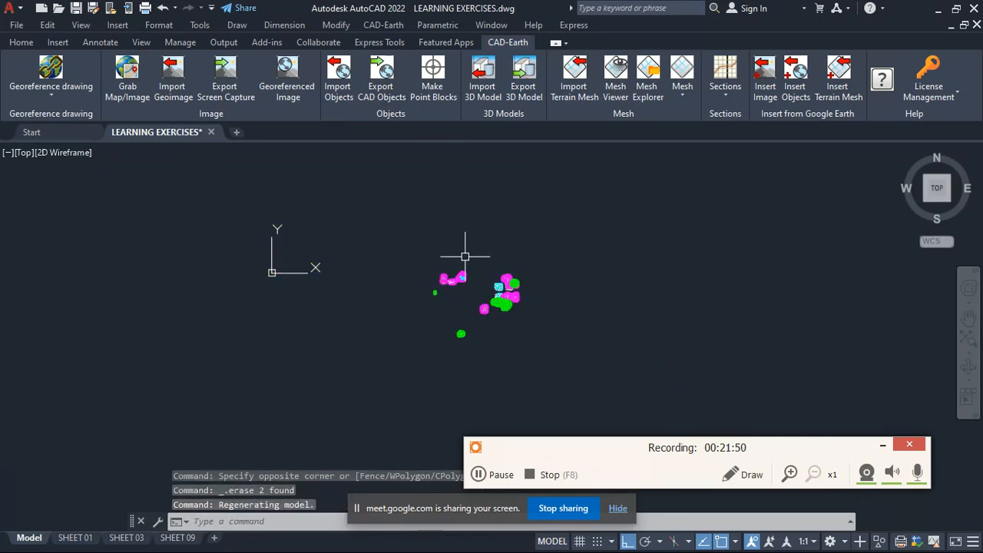
pyautogui.scroll(7, 530, 272)
pyautogui.scroll(-5, 226, 202)
pyautogui.scroll(5, 306, 254)
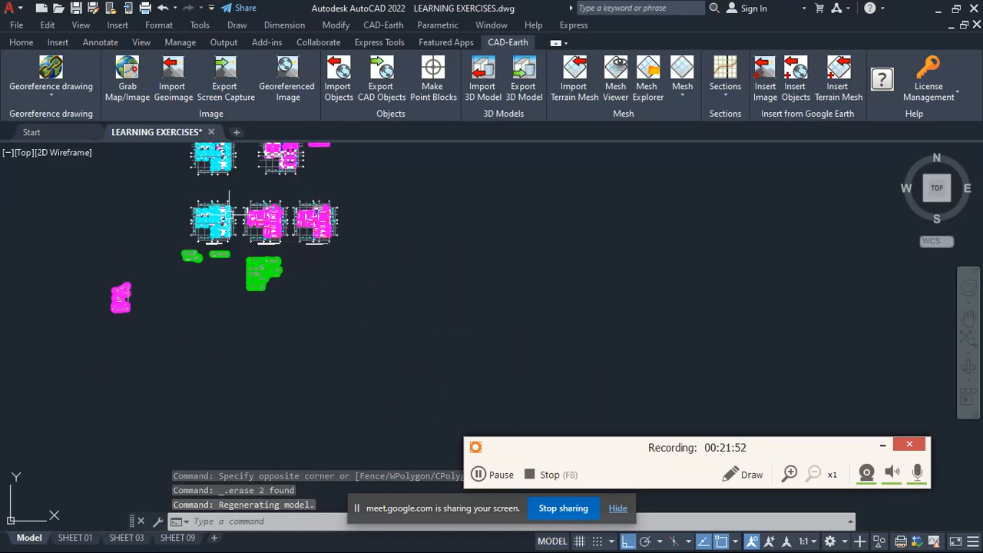
pyautogui.scroll(7, 169, 180)
pyautogui.scroll(-7, 578, 294)
pyautogui.scroll(5, 261, 171)
pyautogui.scroll(5, 527, 274)
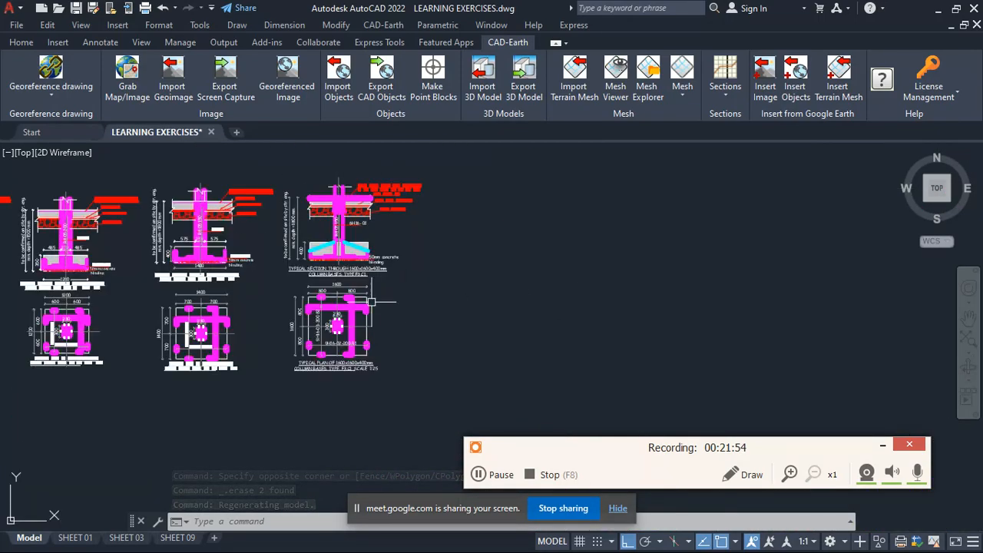
pyautogui.scroll(-5, 461, 299)
pyautogui.scroll(4, 442, 304)
pyautogui.scroll(2, 431, 296)
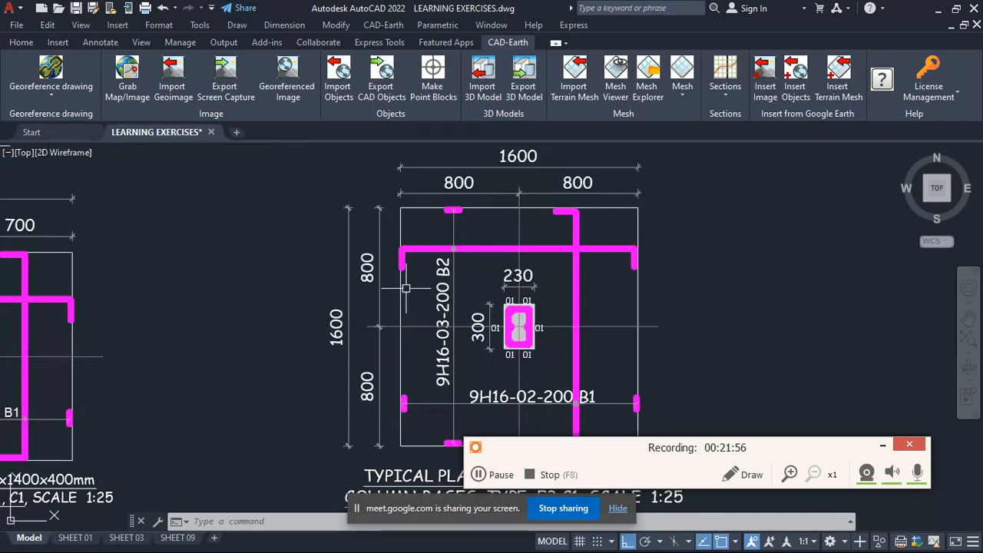
pyautogui.scroll(-5, 406, 285)
pyautogui.scroll(4, 422, 268)
pyautogui.scroll(-8, 421, 268)
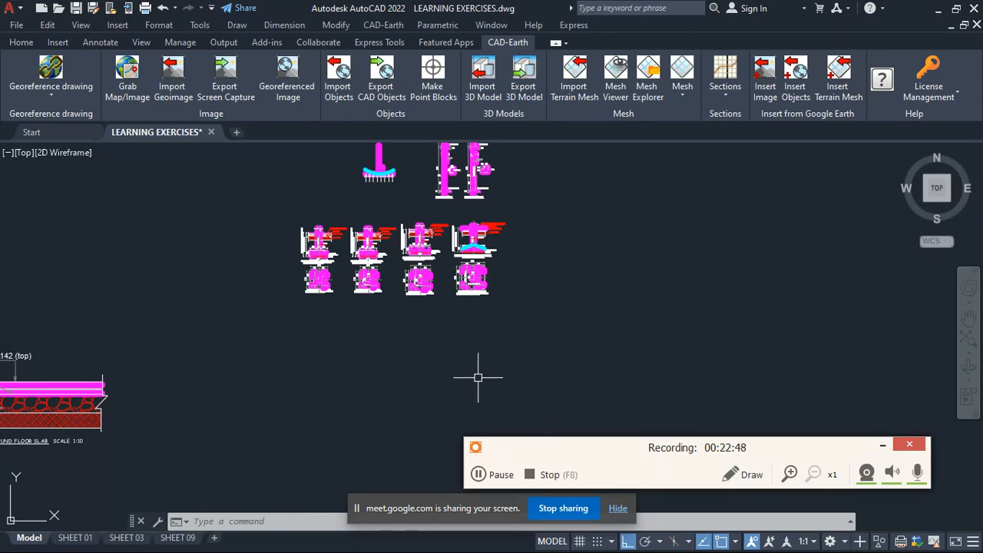
# - Examine the row of four column base details together with the footing pressure sketch and the column elevations above them
pyautogui.scroll(-2, 492, 379)
pyautogui.scroll(4, 430, 185)
pyautogui.scroll(-4, 508, 233)
pyautogui.scroll(3, 523, 268)
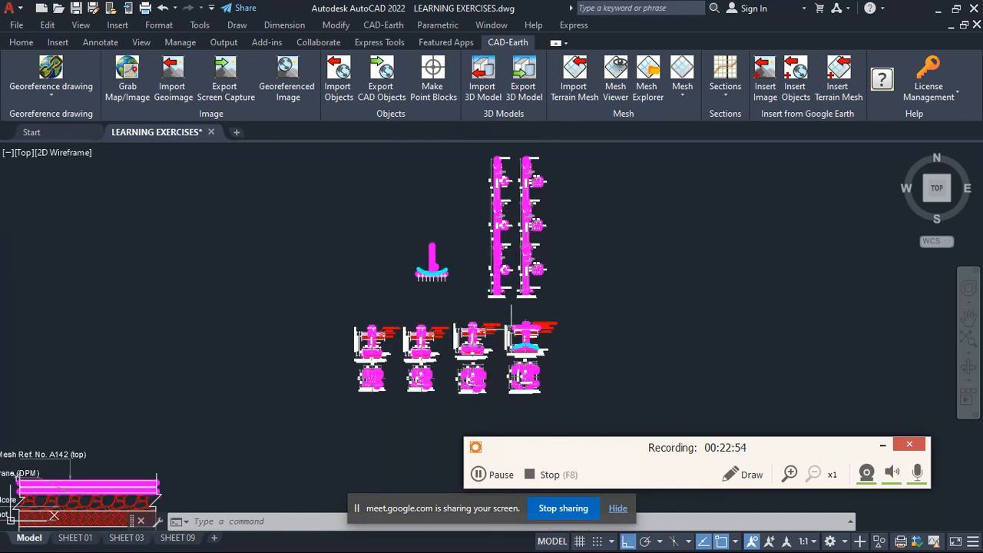
pyautogui.scroll(3, 511, 319)
pyautogui.scroll(-3, 503, 315)
pyautogui.scroll(2, 496, 312)
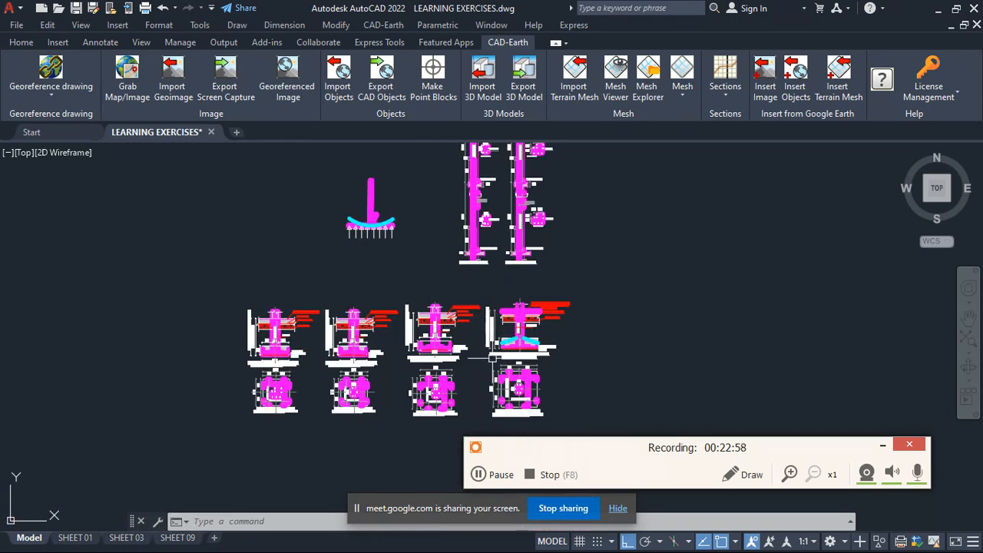
pyautogui.scroll(-2, 523, 302)
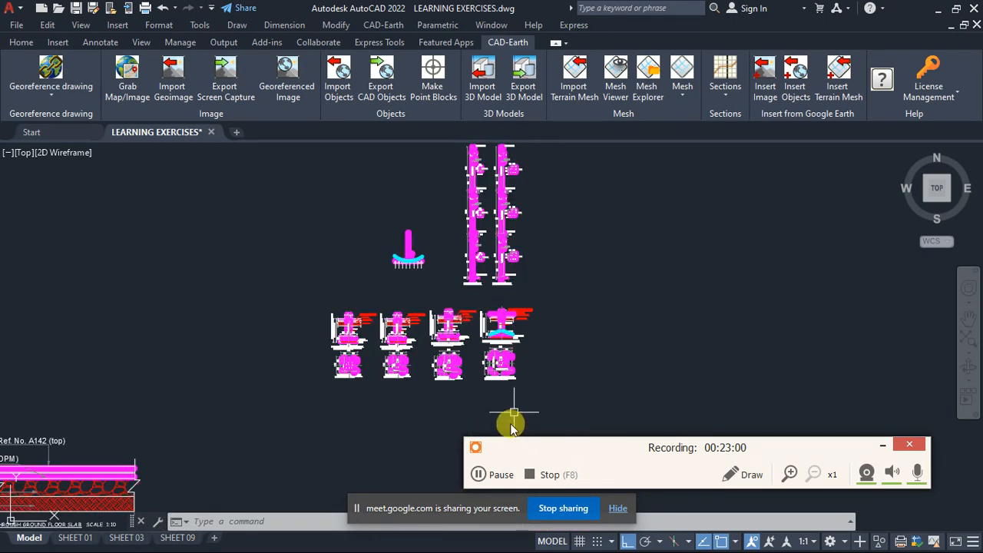